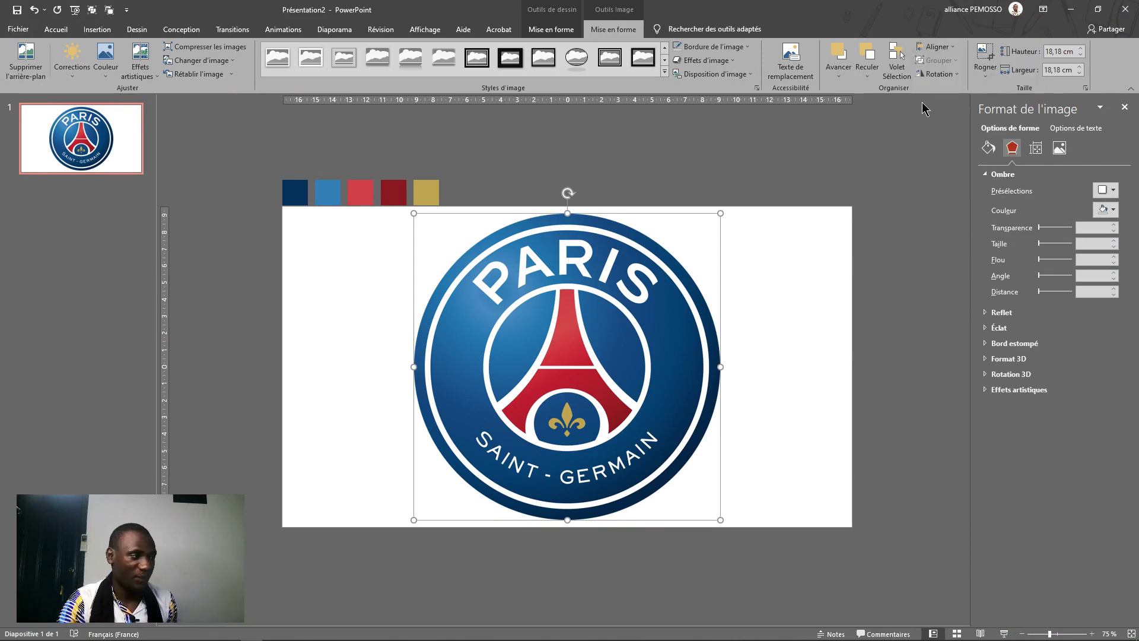
click(518, 162)
drag(498, 156, 279, 237)
click(356, 311)
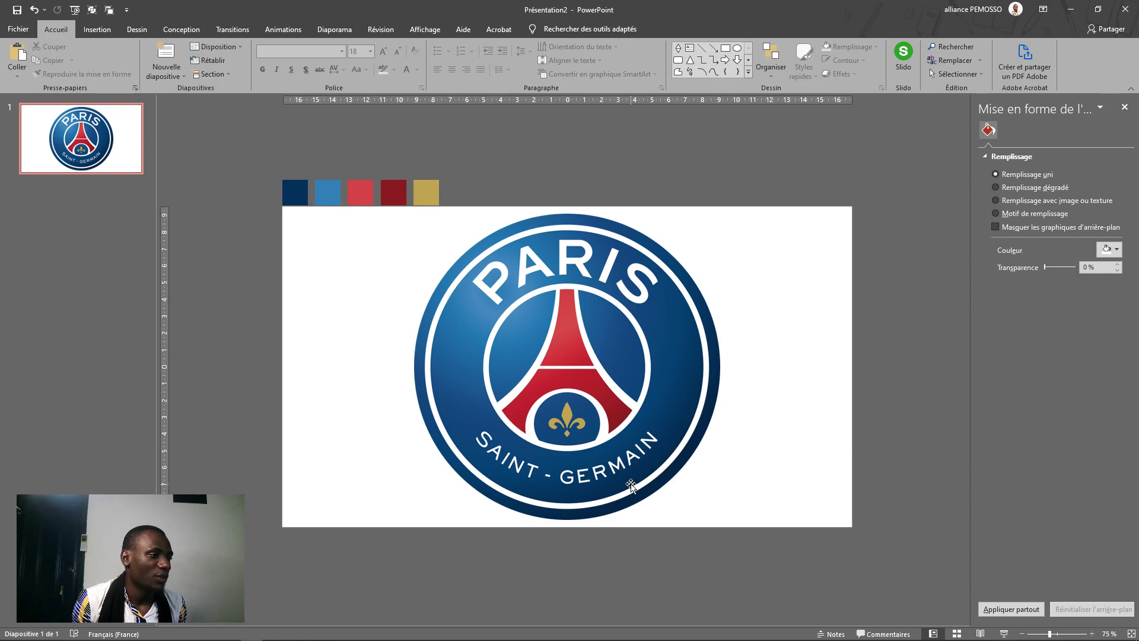
- Place a copy of the logo above the slide and shrink it to roughly half size
drag(599, 439, 729, 175)
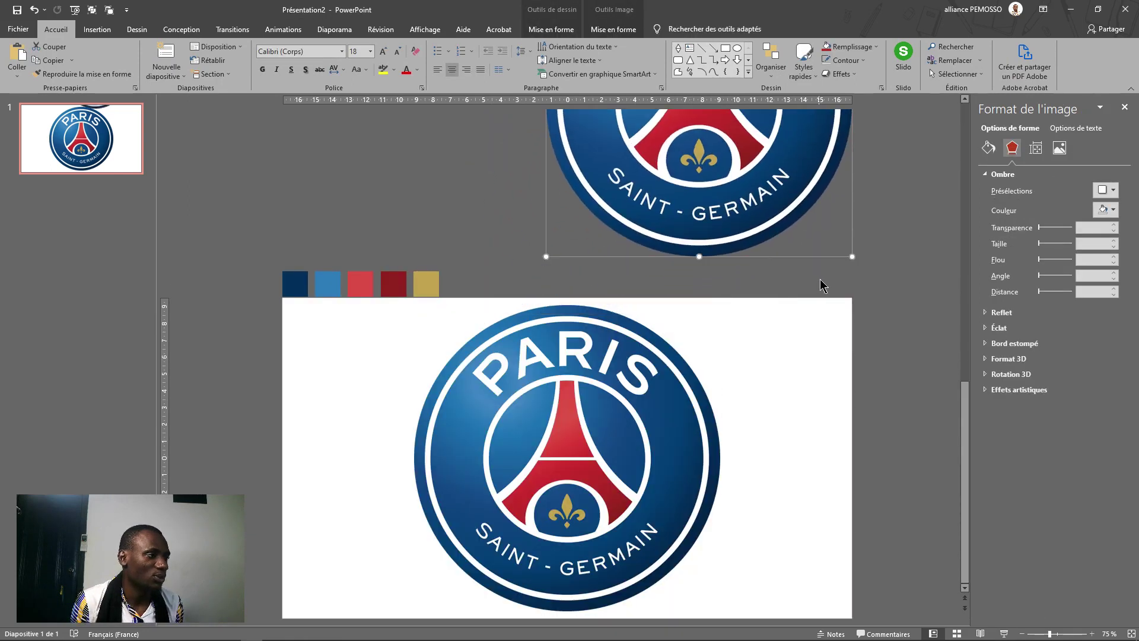
drag(853, 258, 711, 115)
drag(624, 117, 610, 272)
- Set the picture fill transparency of the large logo on the slide to 59 %
click(607, 498)
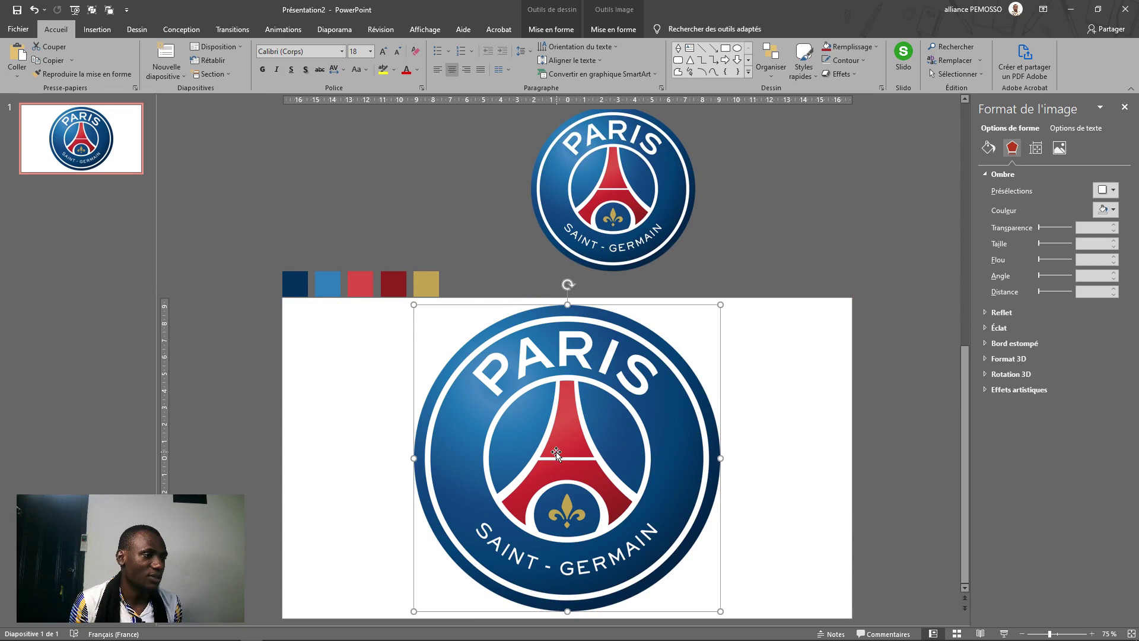
scroll(620, 460, up, 3)
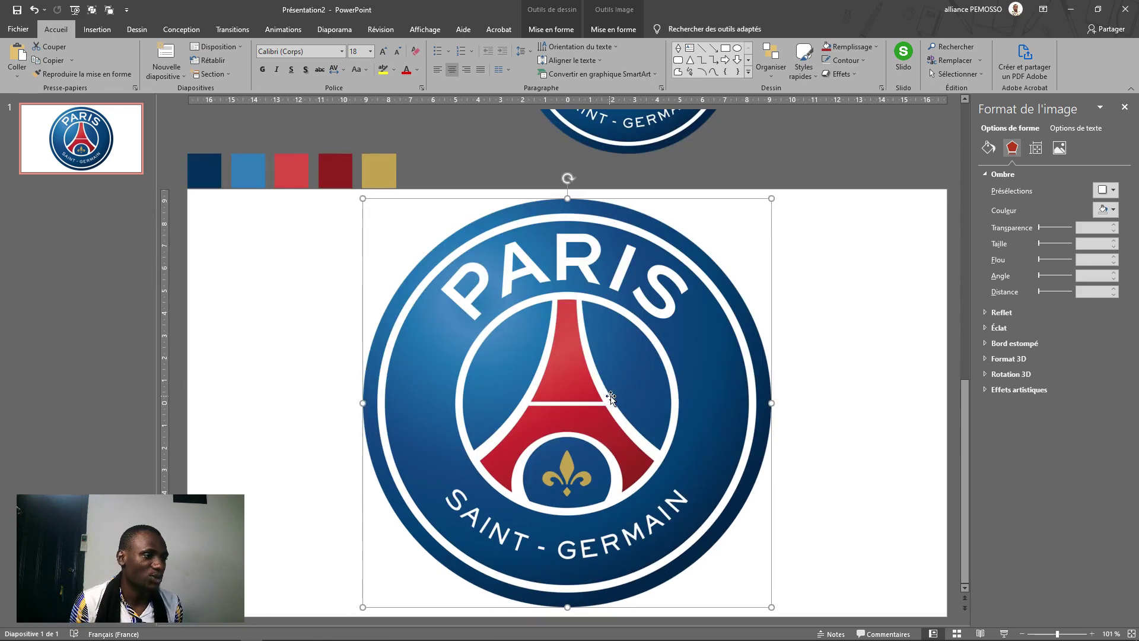
scroll(612, 398, up, 3)
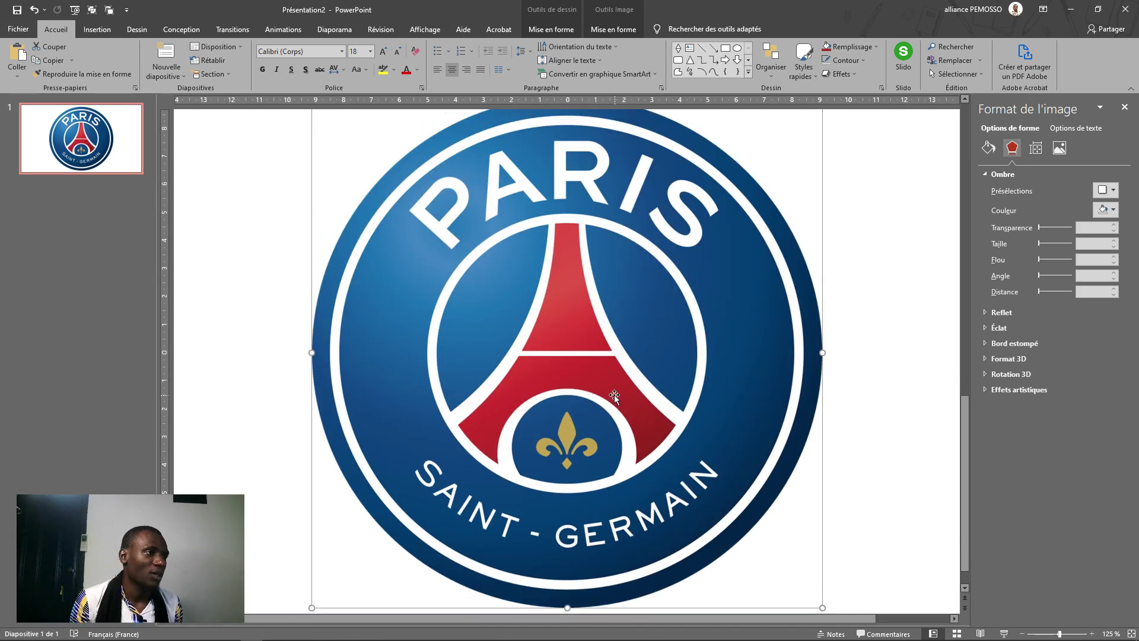
scroll(614, 397, down, 2)
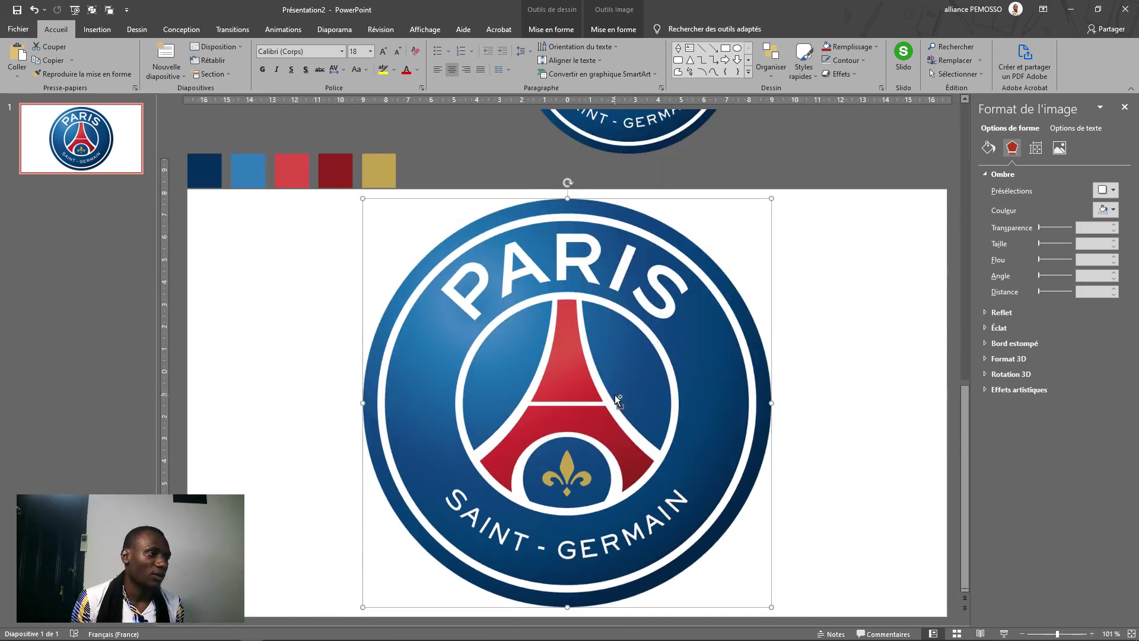
click(988, 148)
click(1124, 106)
click(1013, 252)
click(867, 330)
click(550, 33)
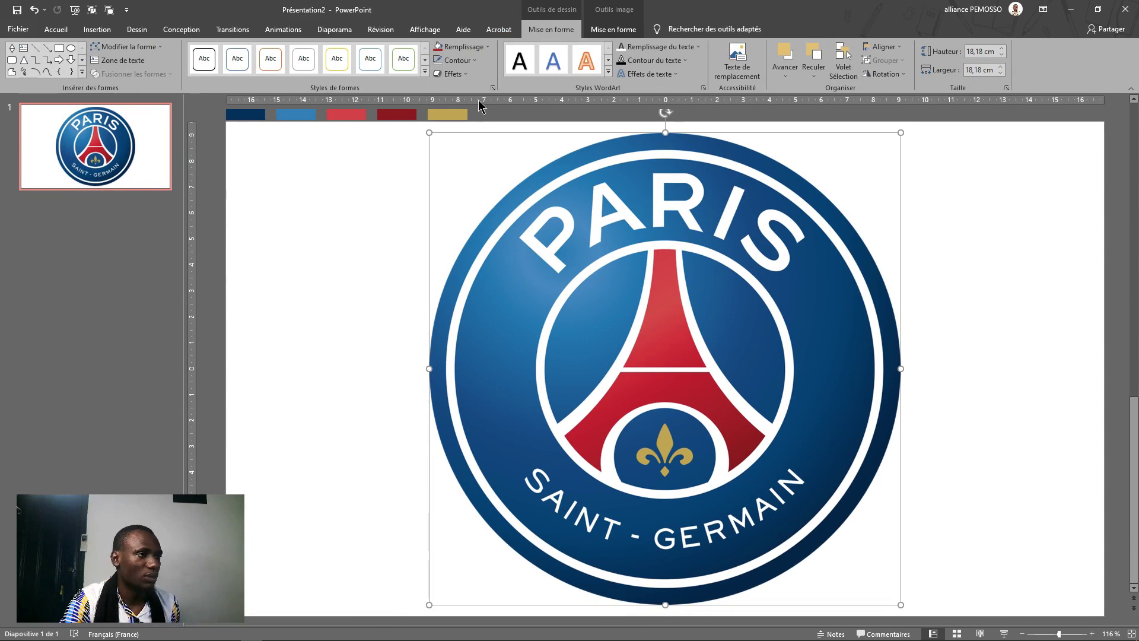
click(492, 88)
click(988, 148)
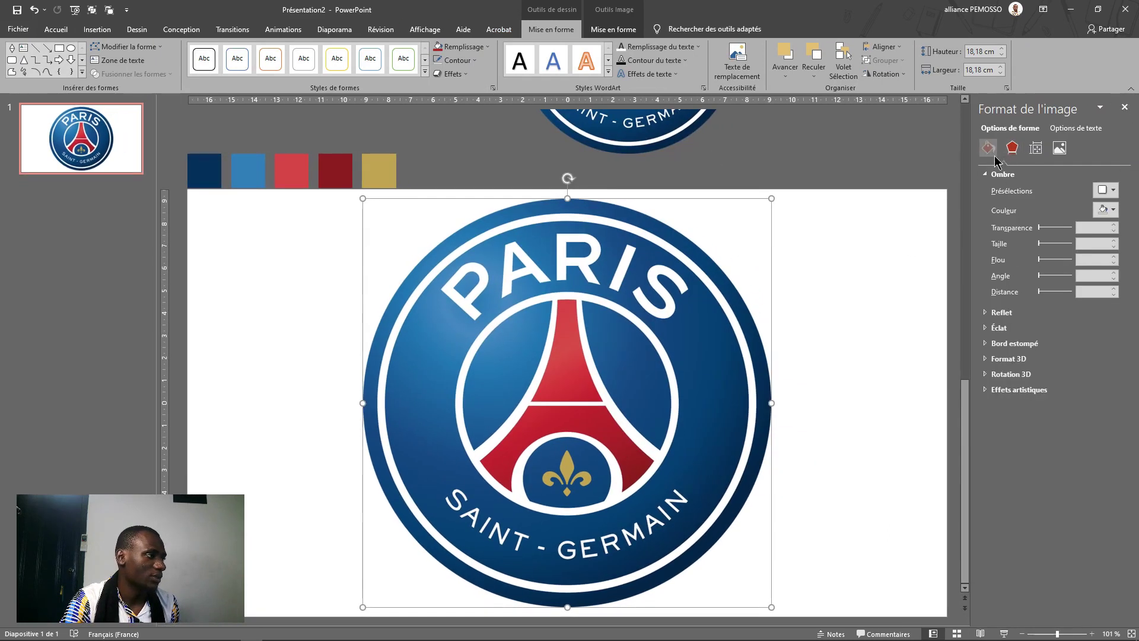
drag(1044, 342, 1065, 342)
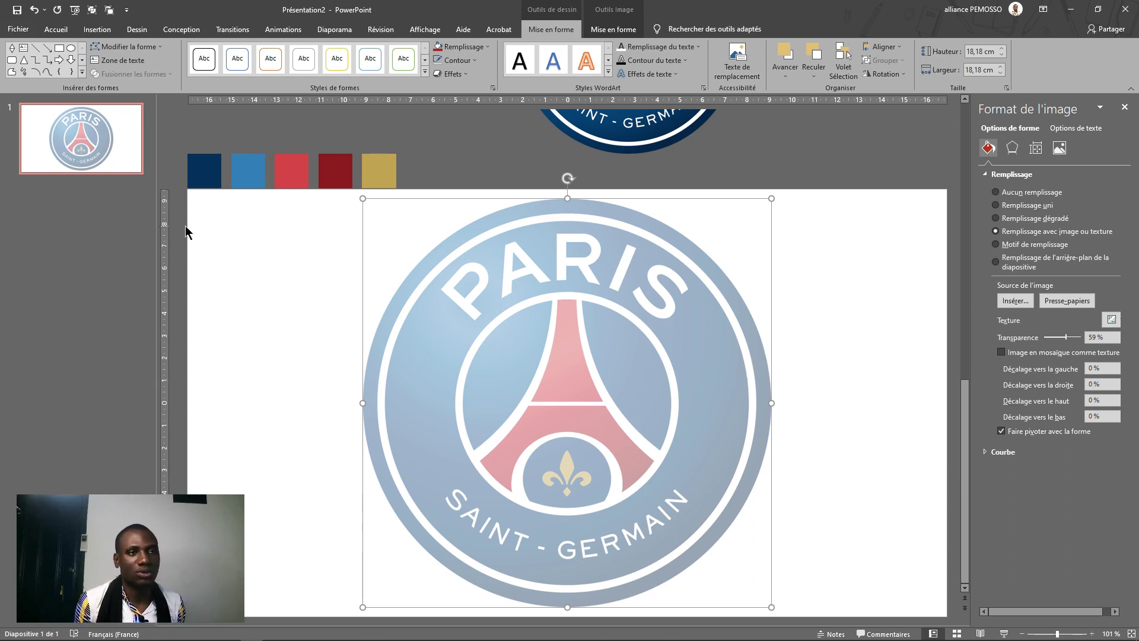
- Draw a circle about 14.4 cm in diameter containing the text "v", overlapping the left half of the logo
click(71, 49)
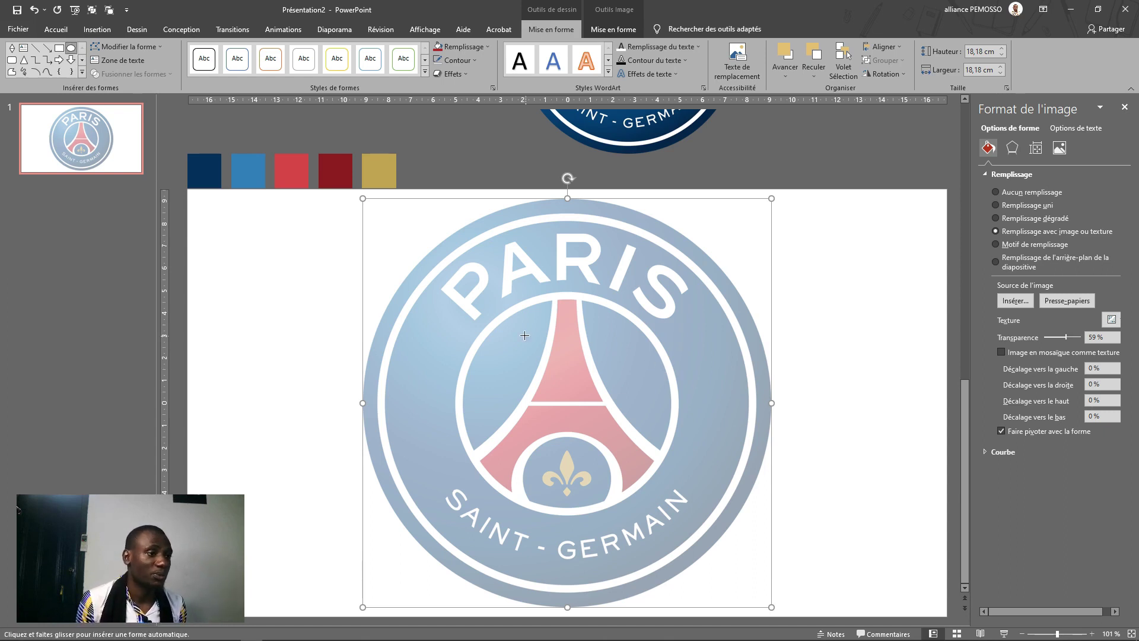
mouse_move(248, 274)
mouse_down()
mouse_move(565, 590)
mouse_move(364, 394)
mouse_move(560, 585)
mouse_move(569, 561)
mouse_up()
text(v)
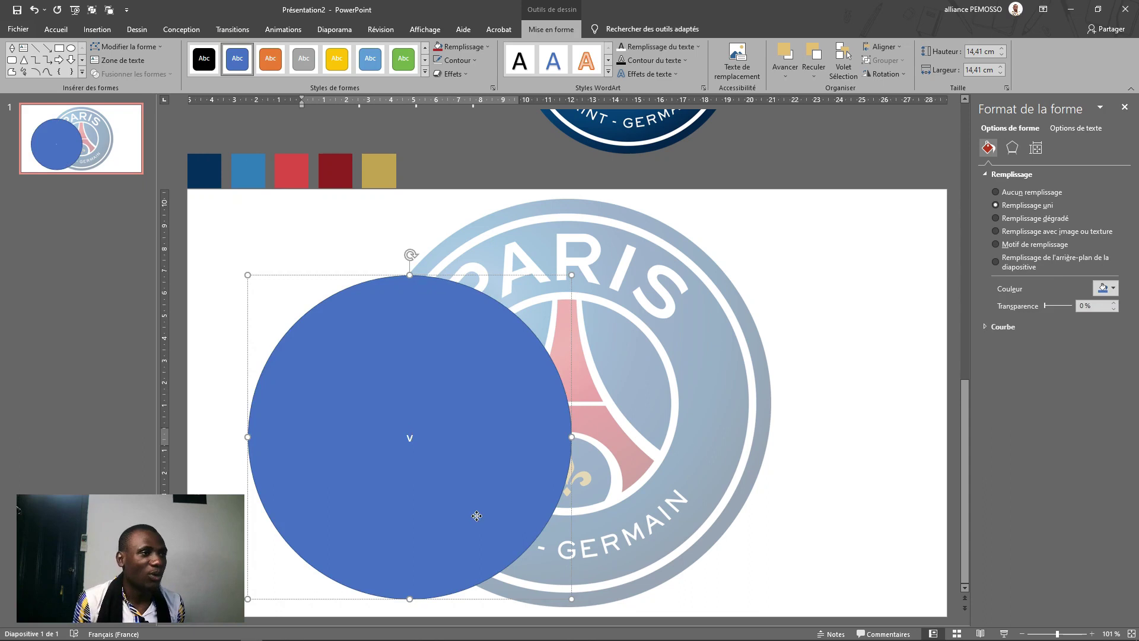
drag(473, 517, 451, 454)
- Remove the circle's fill and make its outline black
click(464, 46)
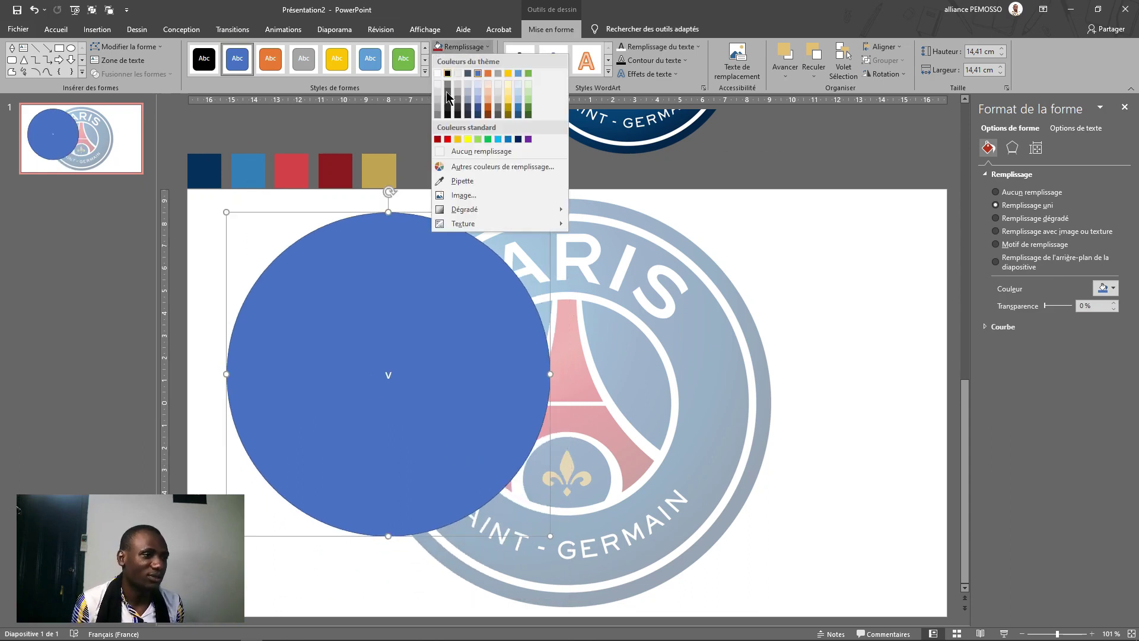
click(459, 151)
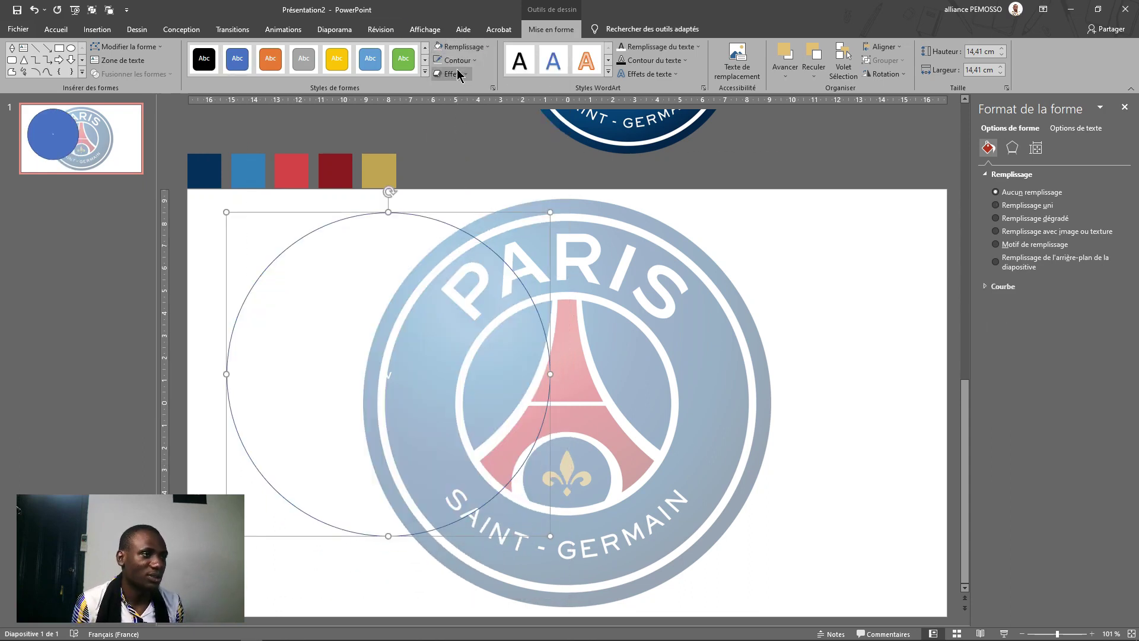
click(455, 62)
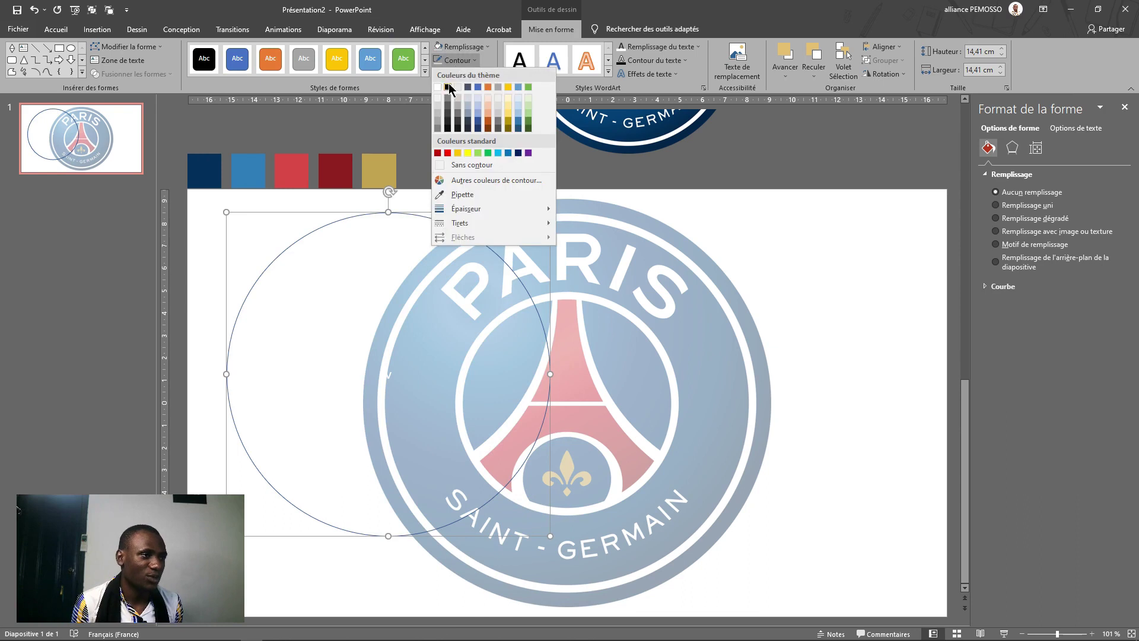
click(448, 87)
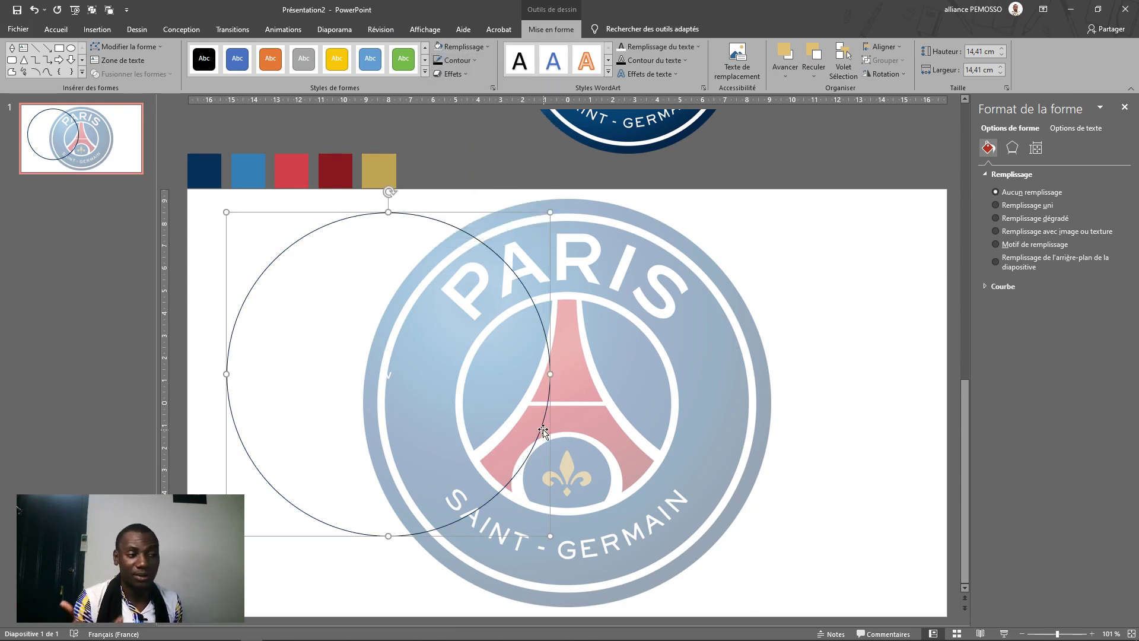
- Fit the circle to the inner edge of the white ring around the tower, resizing it to about 9.23 cm
drag(539, 430, 722, 457)
drag(739, 239, 675, 304)
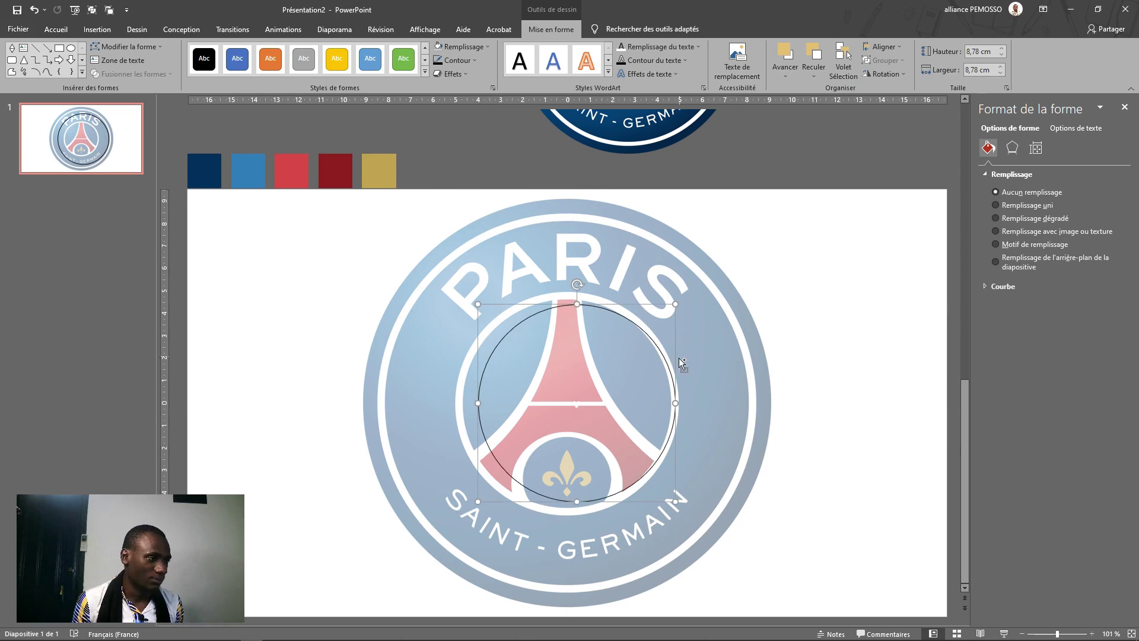
mouse_move(670, 374)
mouse_down()
mouse_move(654, 364)
mouse_move(652, 374)
mouse_up()
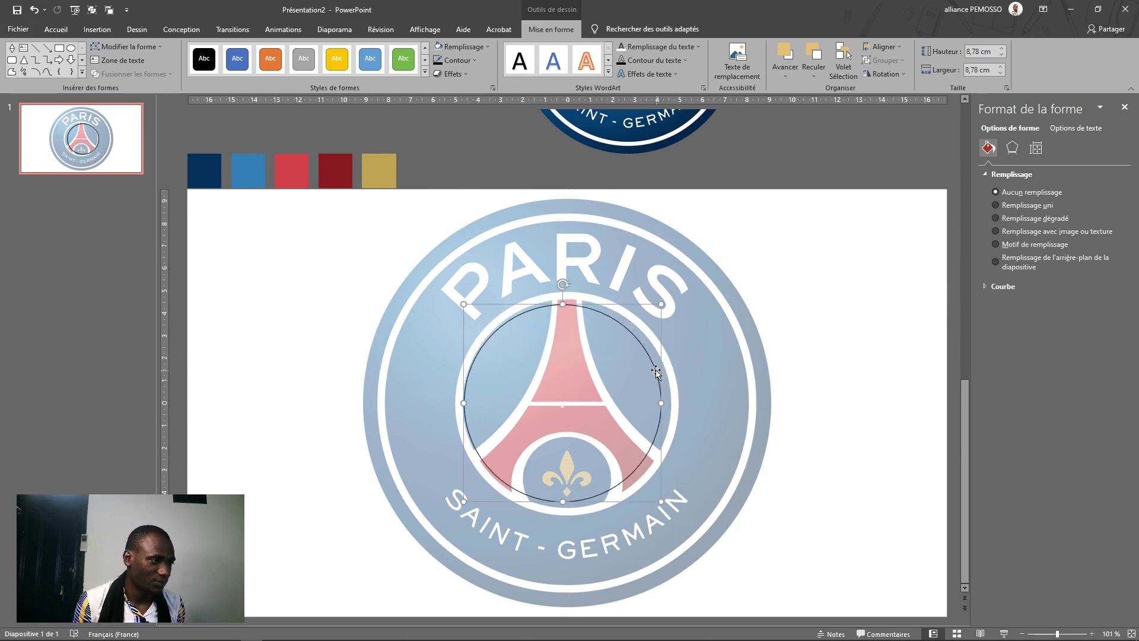
drag(661, 306, 677, 289)
drag(648, 328, 652, 342)
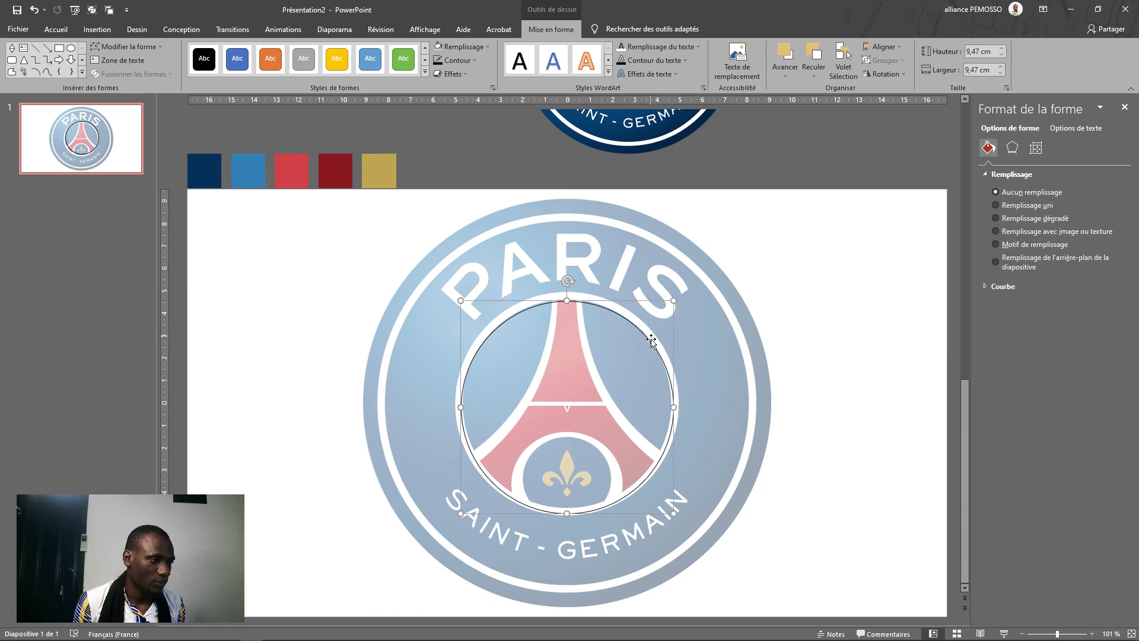
click(465, 508)
drag(465, 508, 464, 509)
drag(675, 511, 666, 507)
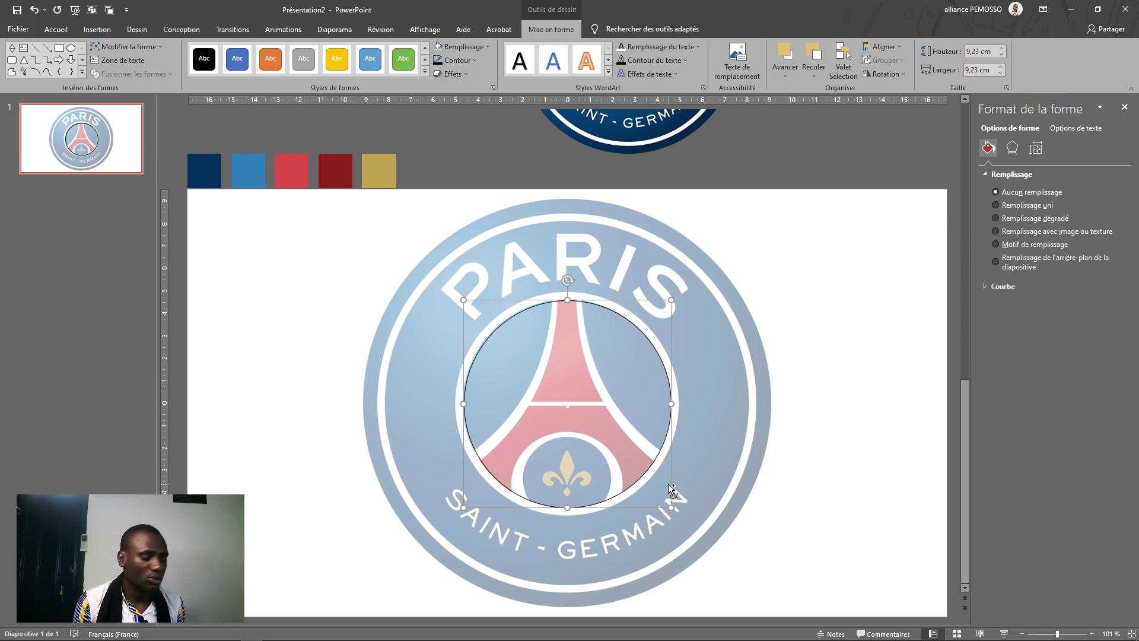
- Duplicate the circle and enlarge the copy to about 9.95 cm to match the outer edge of the white ring around the tower
key(ctrl+d)
drag(668, 464, 657, 453)
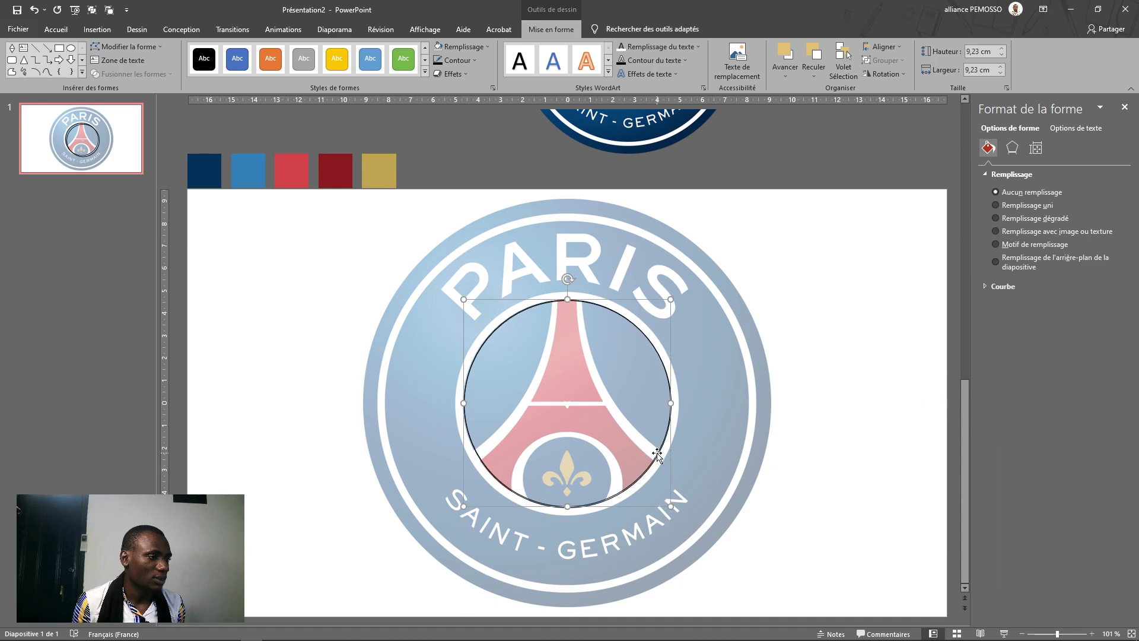
shift+click(680, 306)
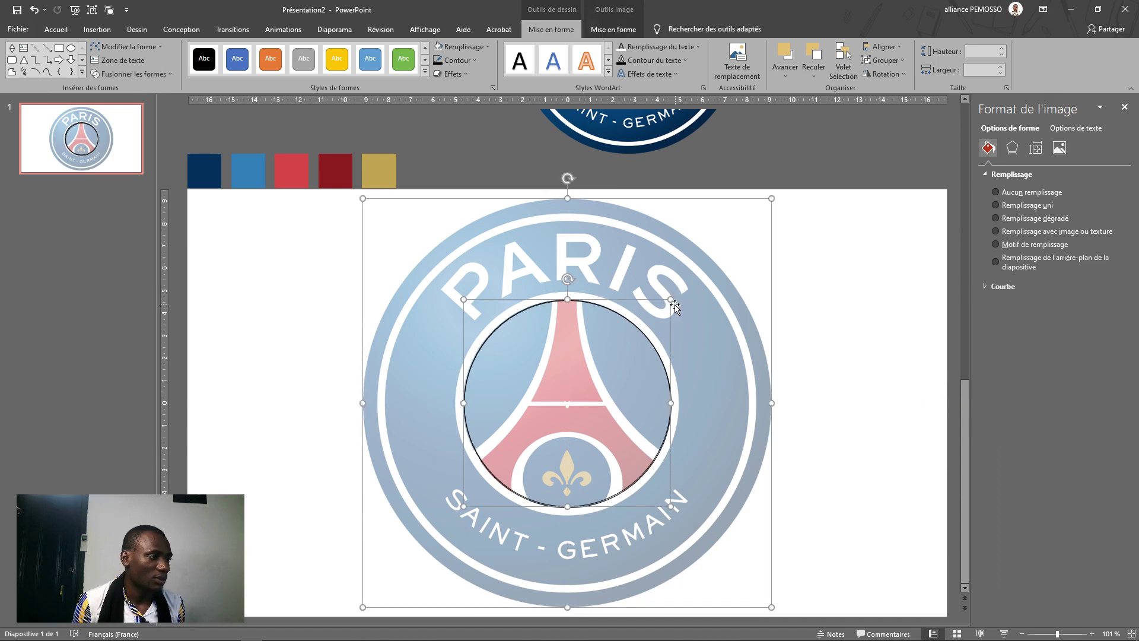
shift+click(706, 307)
drag(668, 299, 678, 298)
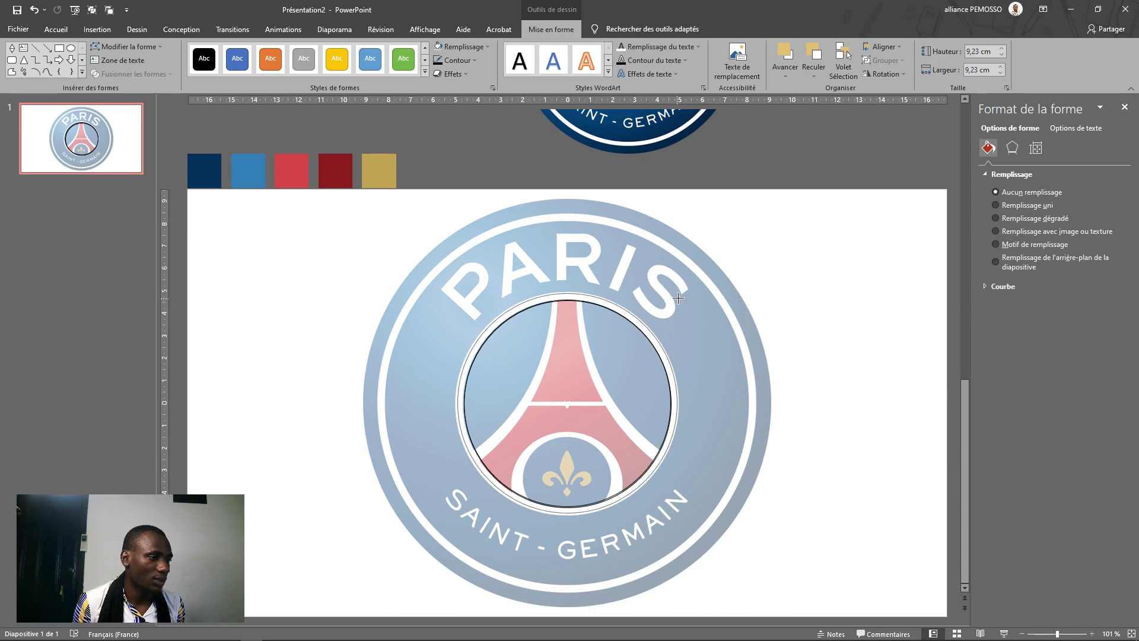
drag(678, 298, 679, 298)
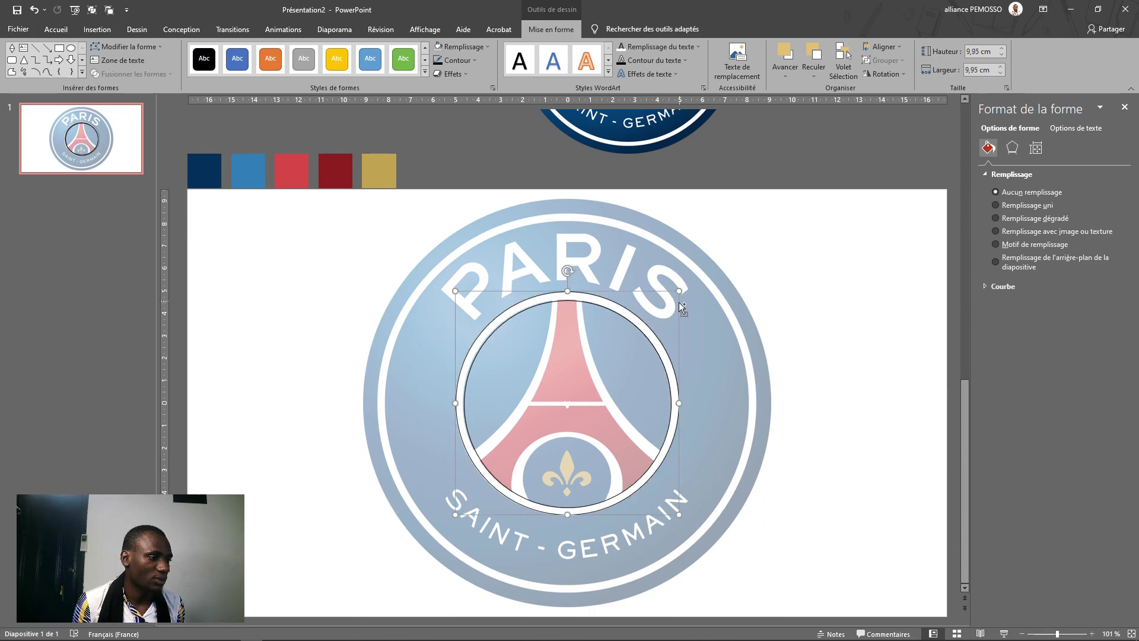
- Centre both ring circles horizontally and vertically on the slide
shift+click(666, 431)
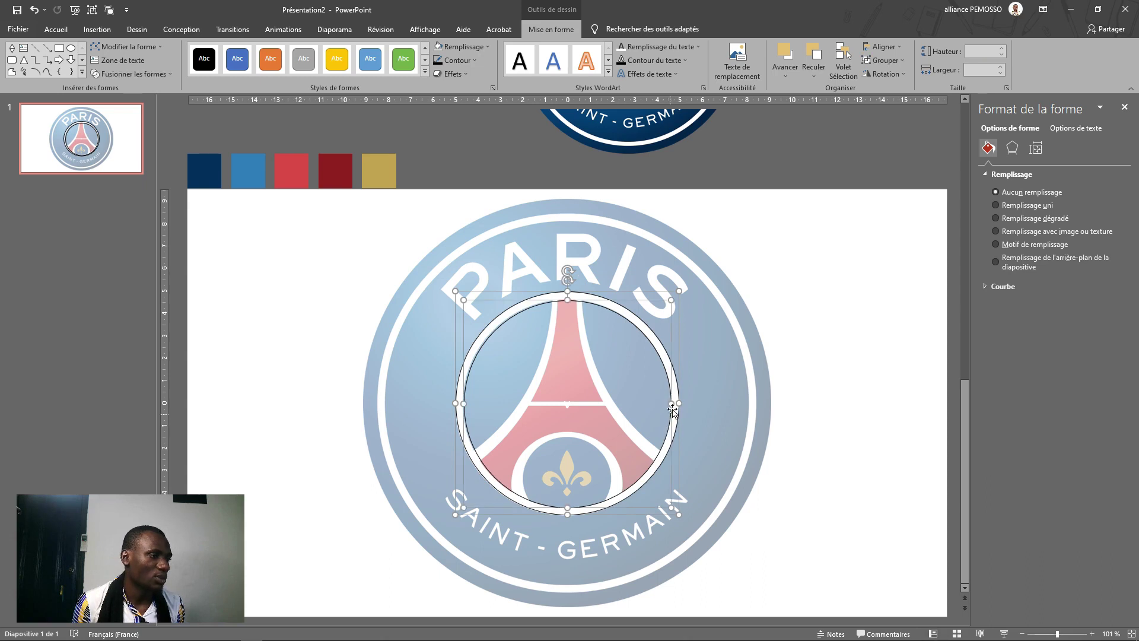
click(884, 47)
click(891, 76)
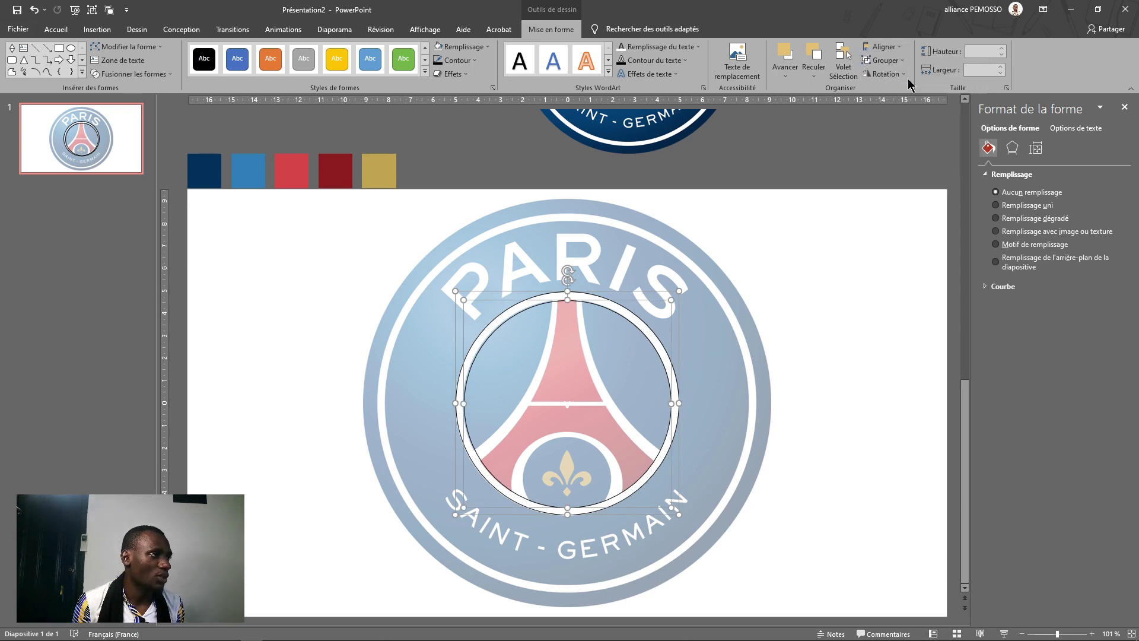
click(884, 47)
click(899, 120)
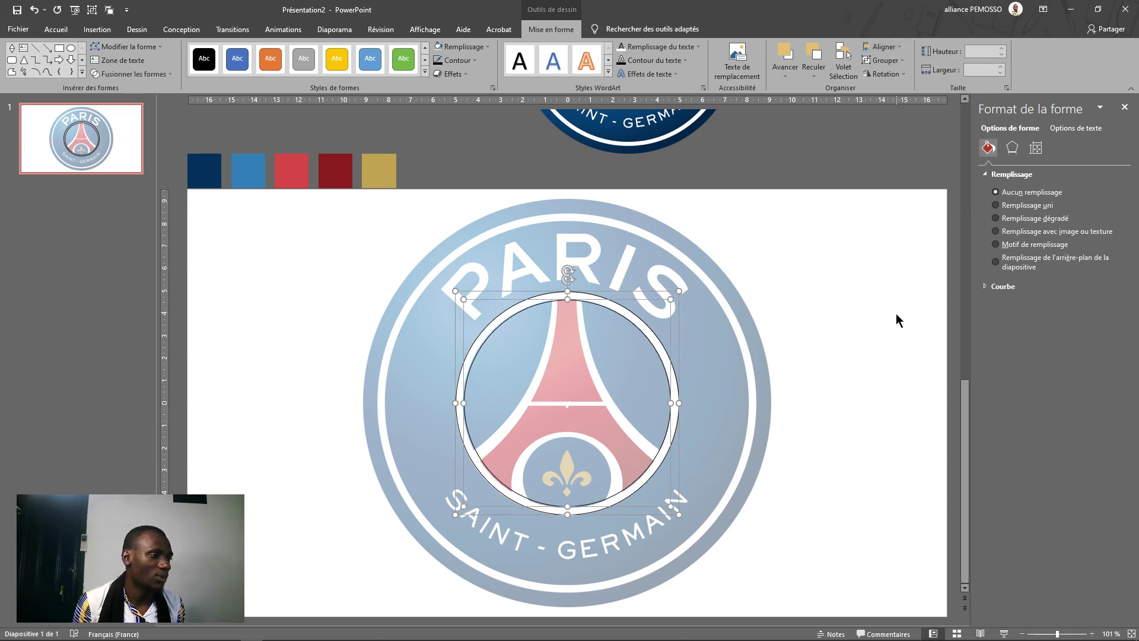
click(885, 323)
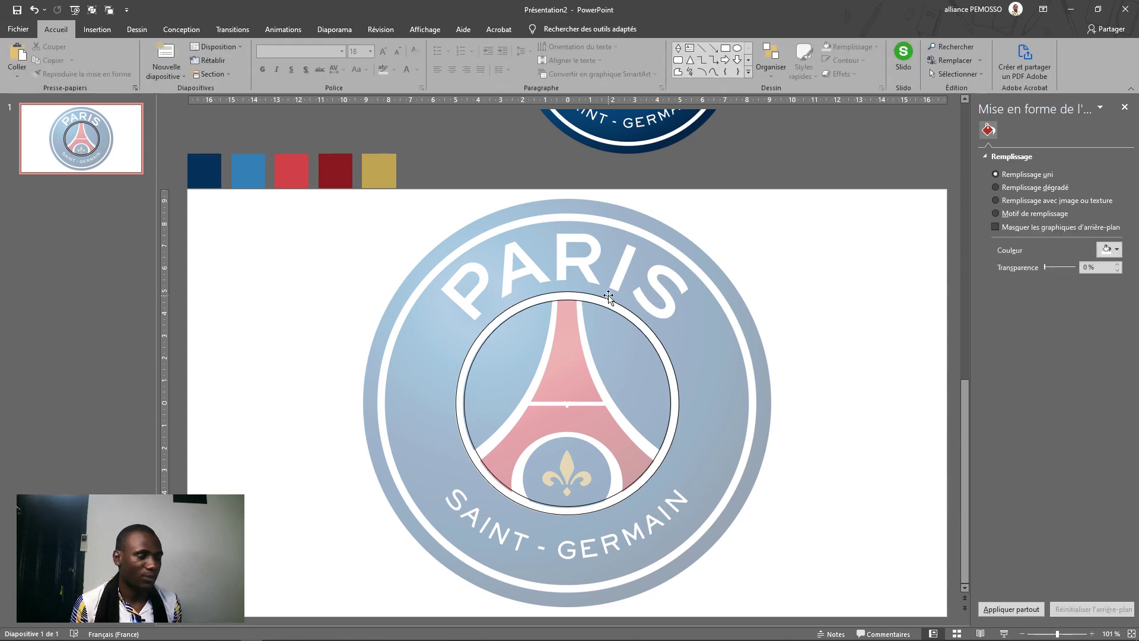
- Copy the larger circle, centre the copy on the slide and enlarge it to about 16.25 cm, matching the outer white ring's inner edge
click(505, 322)
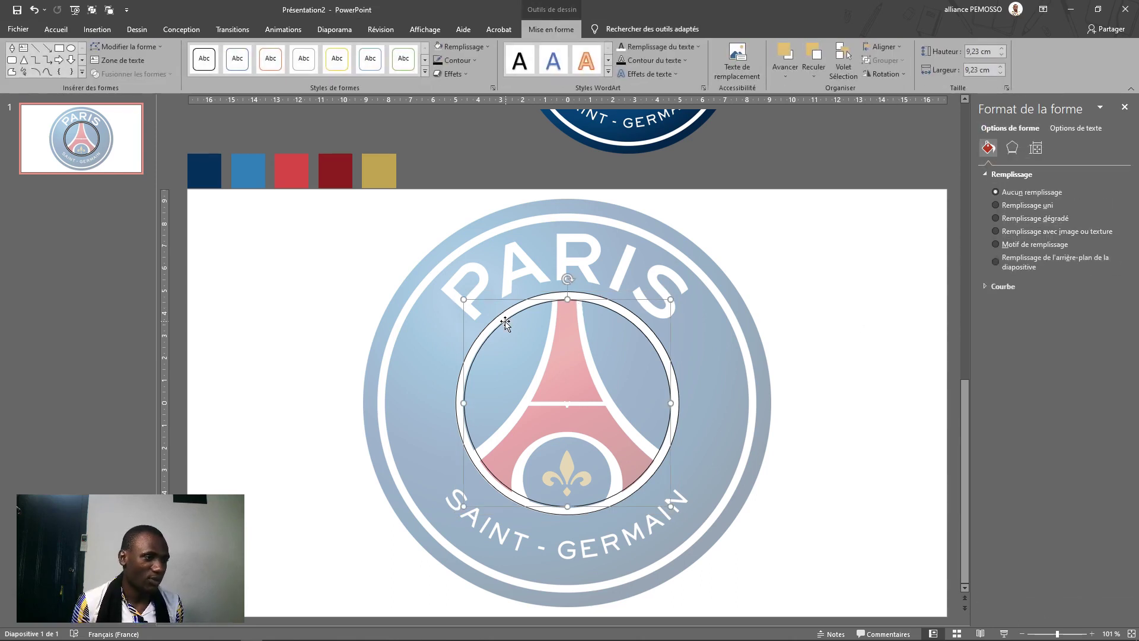
key(shift+Up)
key(shift+Up)
key(shift+Up)
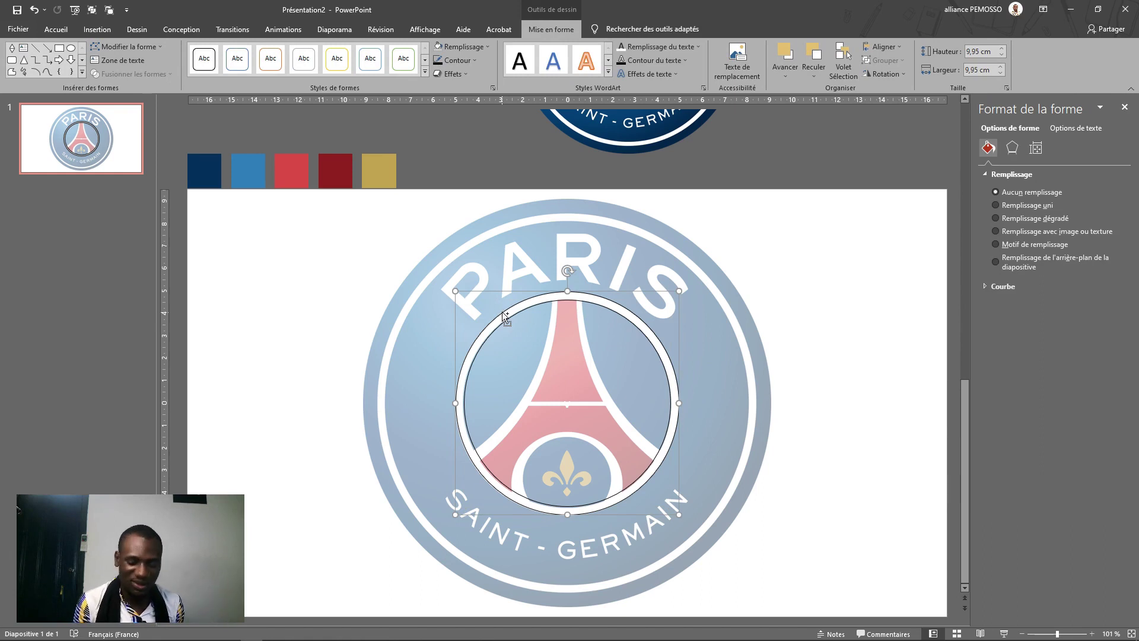
key(ctrl+v)
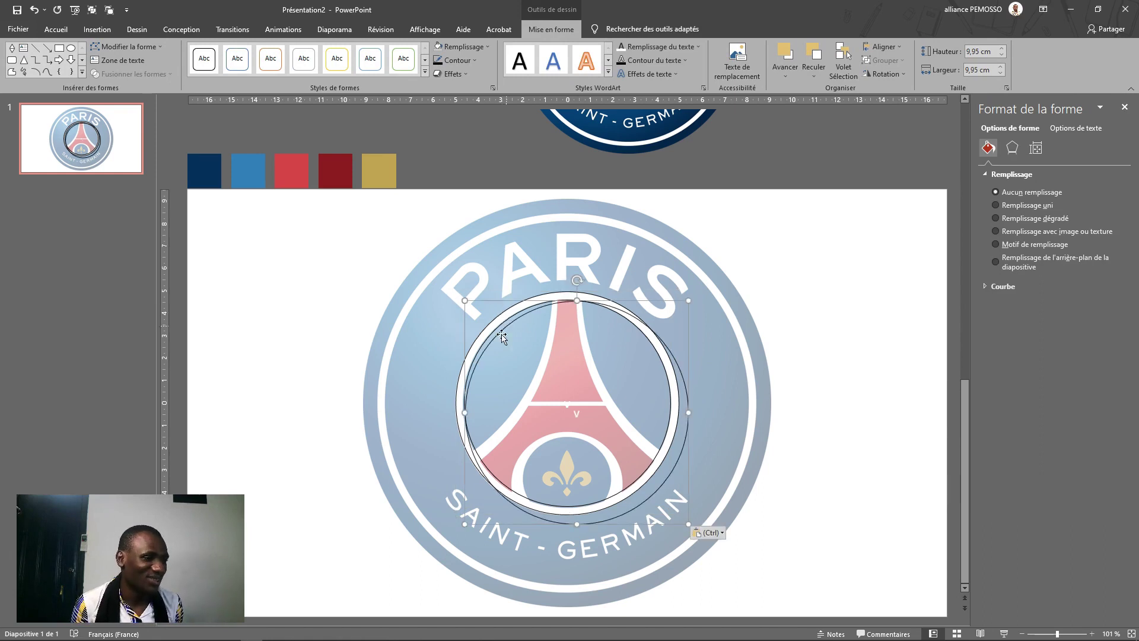
click(883, 47)
click(891, 76)
click(883, 47)
click(899, 121)
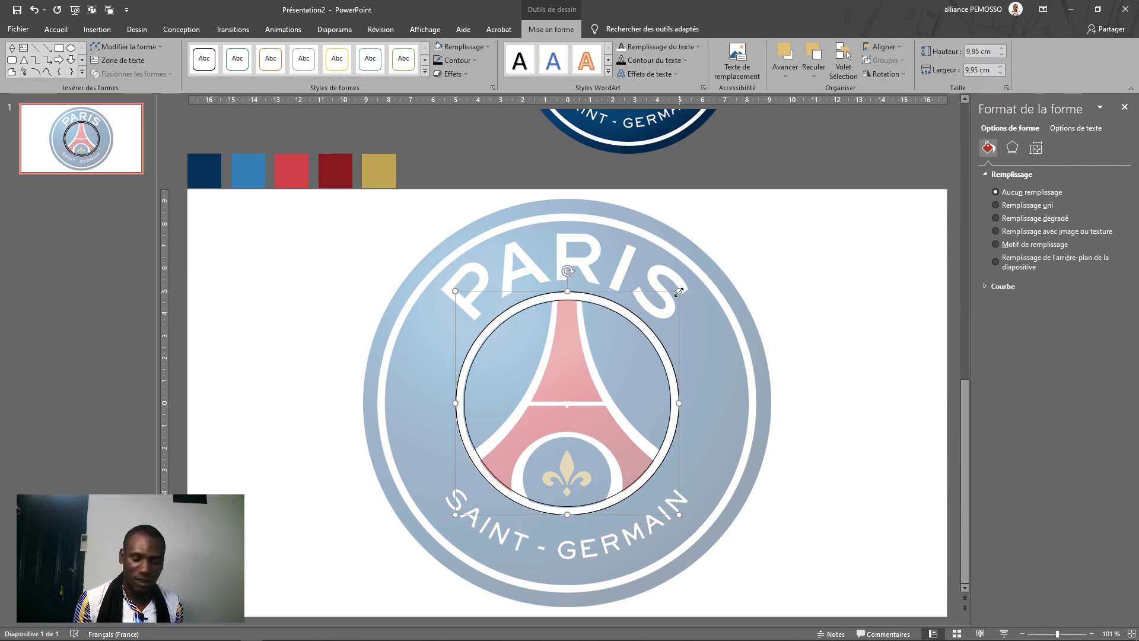
drag(678, 292, 749, 221)
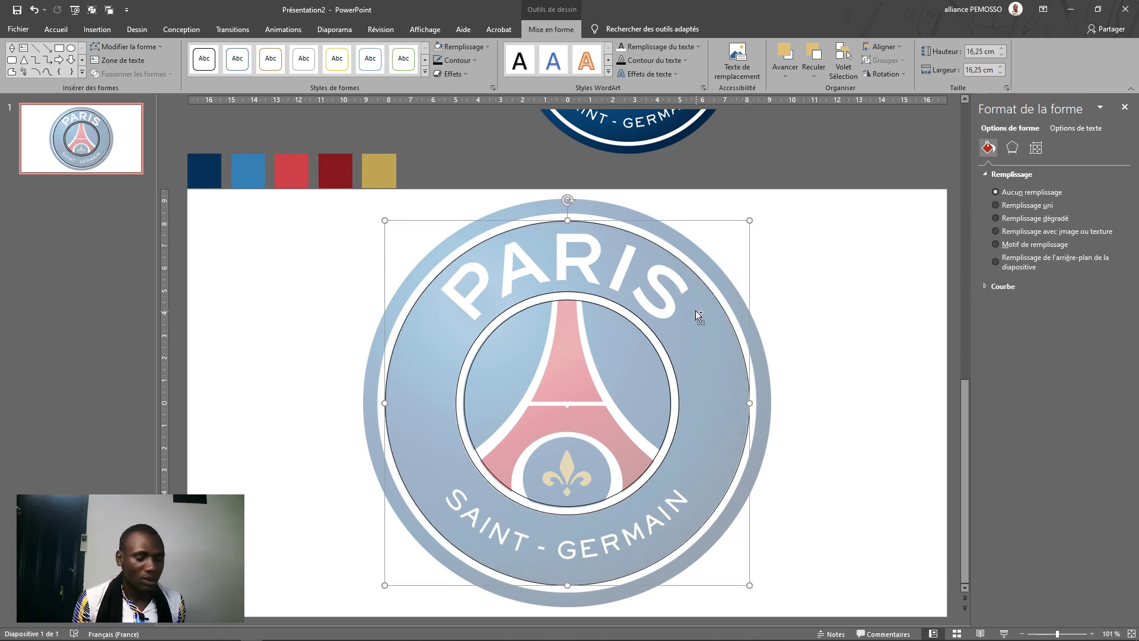
- Duplicate the 16.25 cm circle, centre the copy on the slide and enlarge it to about 16.85 cm, matching the outer white ring's outer edge
key(ctrl+d)
click(884, 47)
click(896, 77)
click(884, 47)
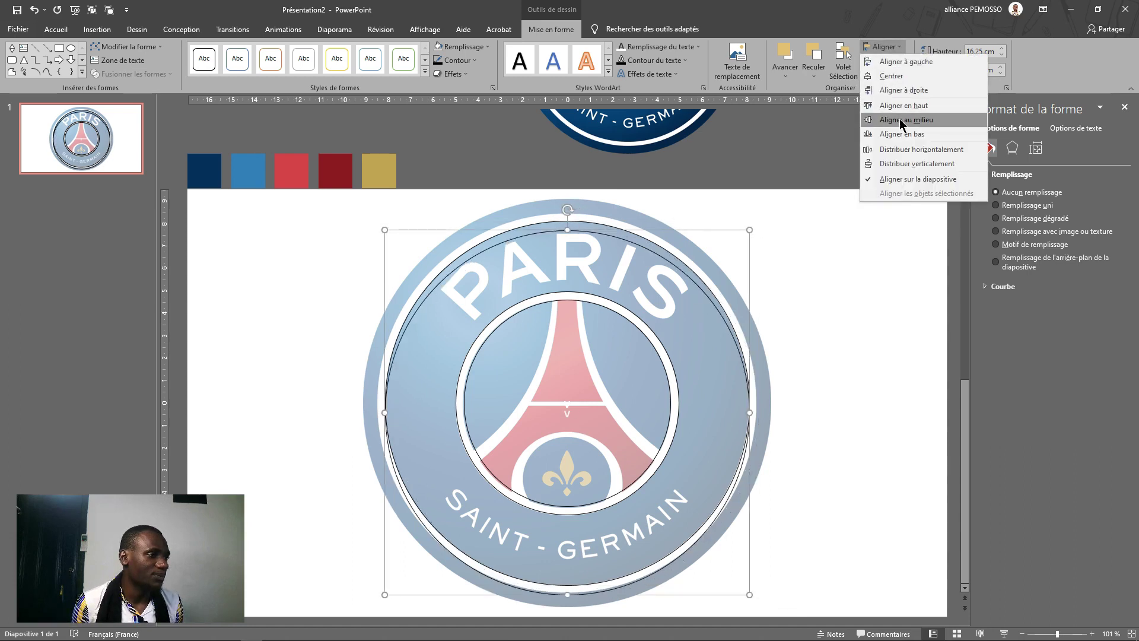
click(905, 120)
mouse_move(751, 221)
mouse_down()
mouse_move(773, 210)
mouse_move(756, 229)
mouse_up()
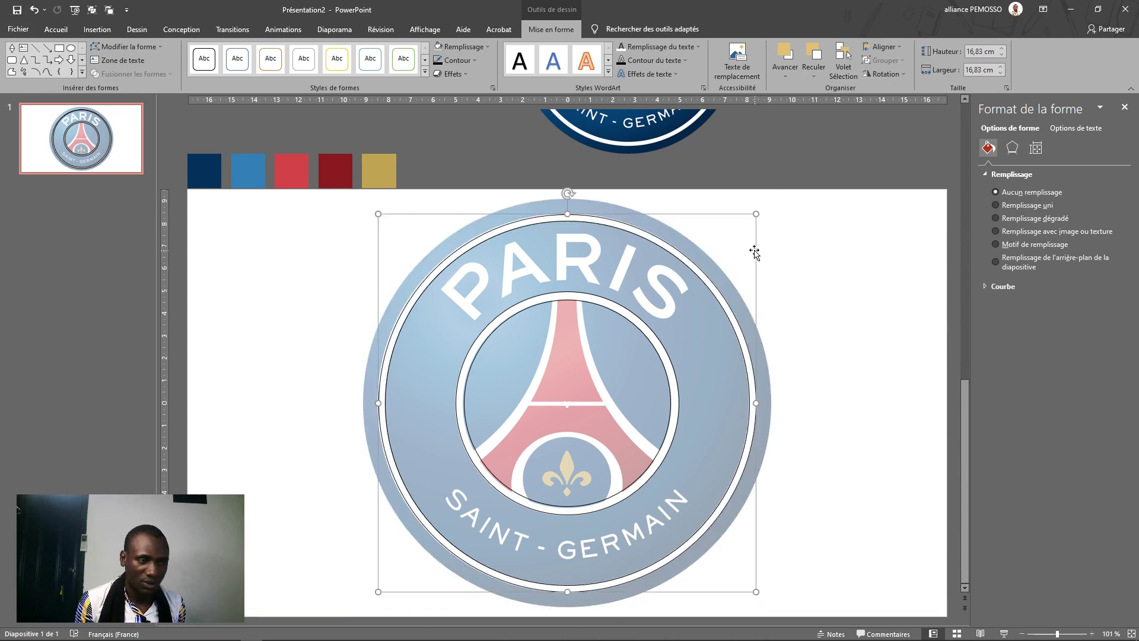
click(380, 214)
click(380, 214)
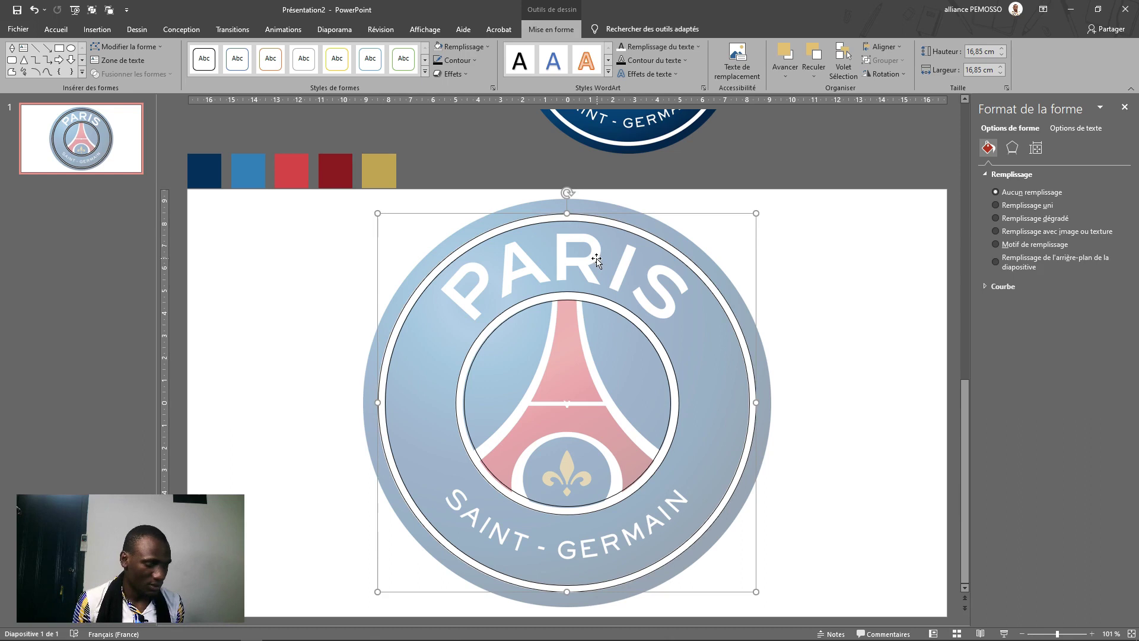
- Duplicate the 16.85 cm circle, centre the copy on the slide and enlarge it to about 18.18 cm, matching the logo's outer edge
drag(597, 258, 606, 267)
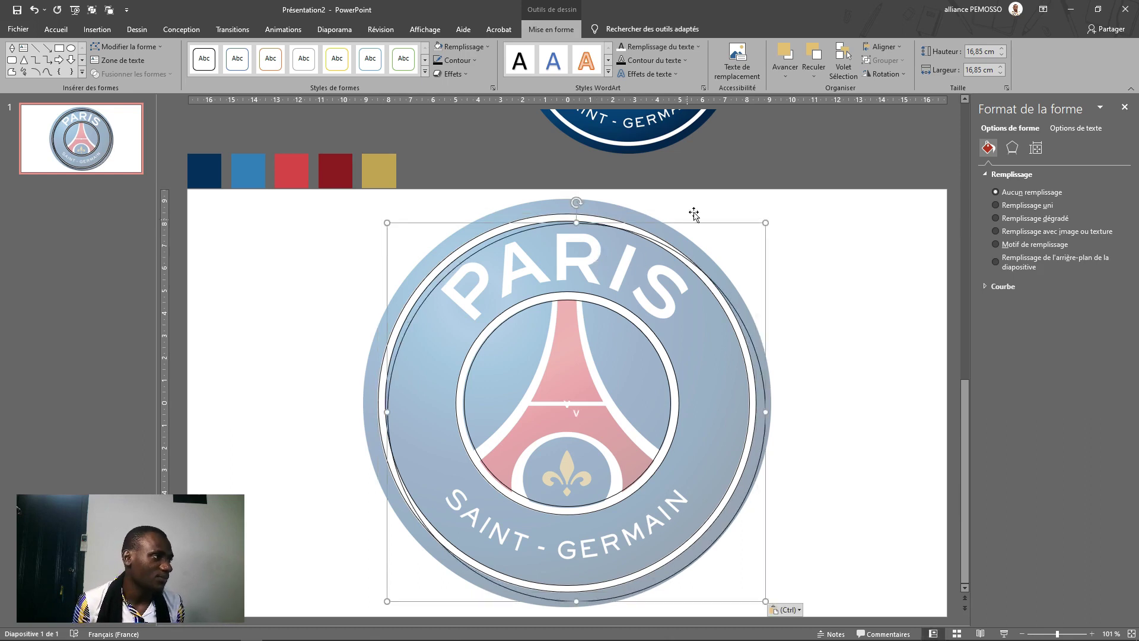
click(883, 47)
click(892, 76)
click(883, 46)
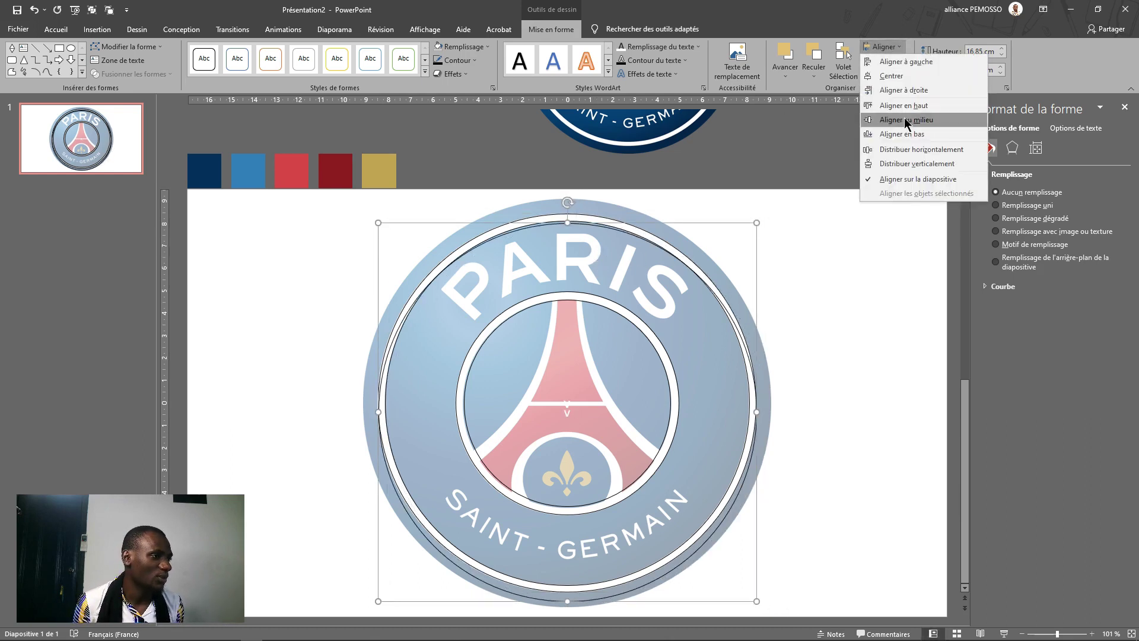
click(906, 119)
drag(757, 212, 771, 198)
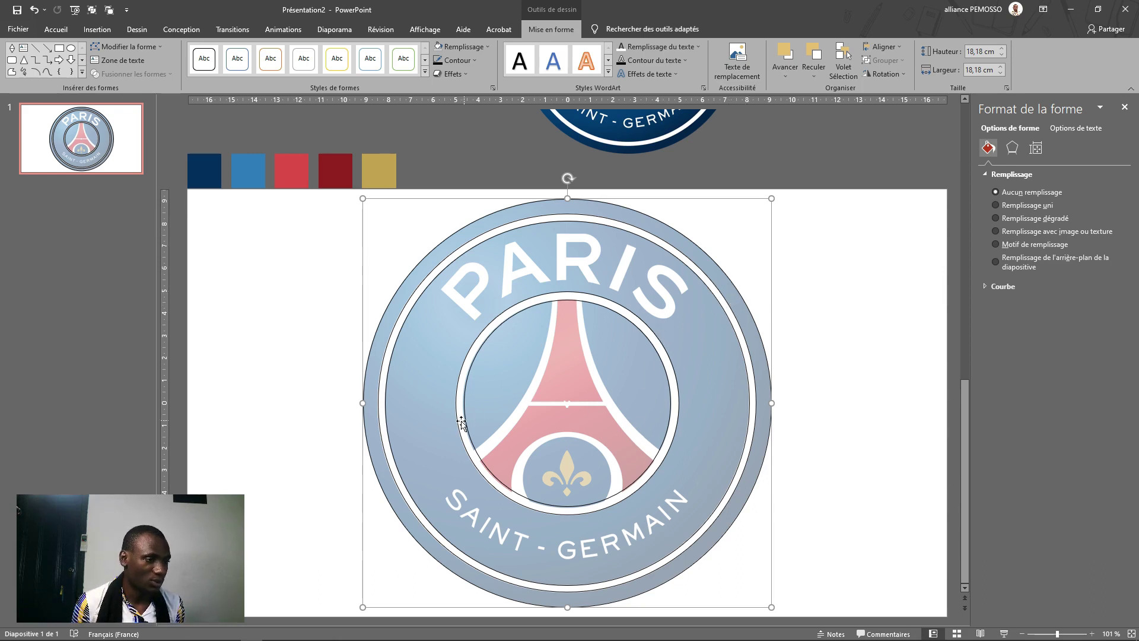
click(473, 434)
drag(473, 434, 387, 383)
key(ctrl+z)
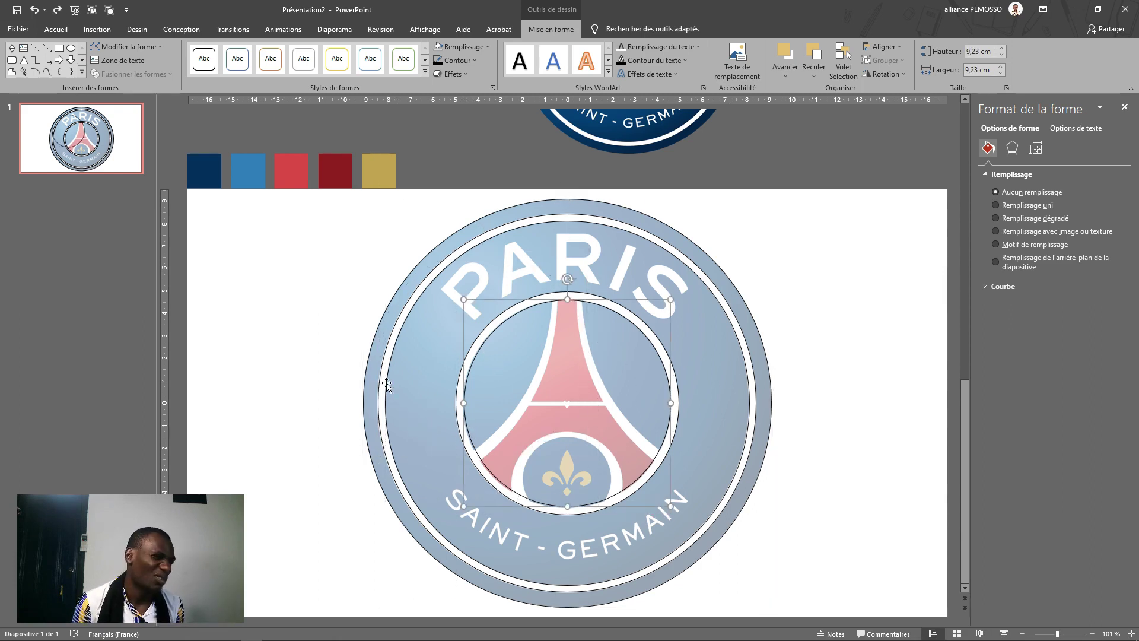
click(532, 229)
drag(532, 228, 298, 230)
key(ctrl+z)
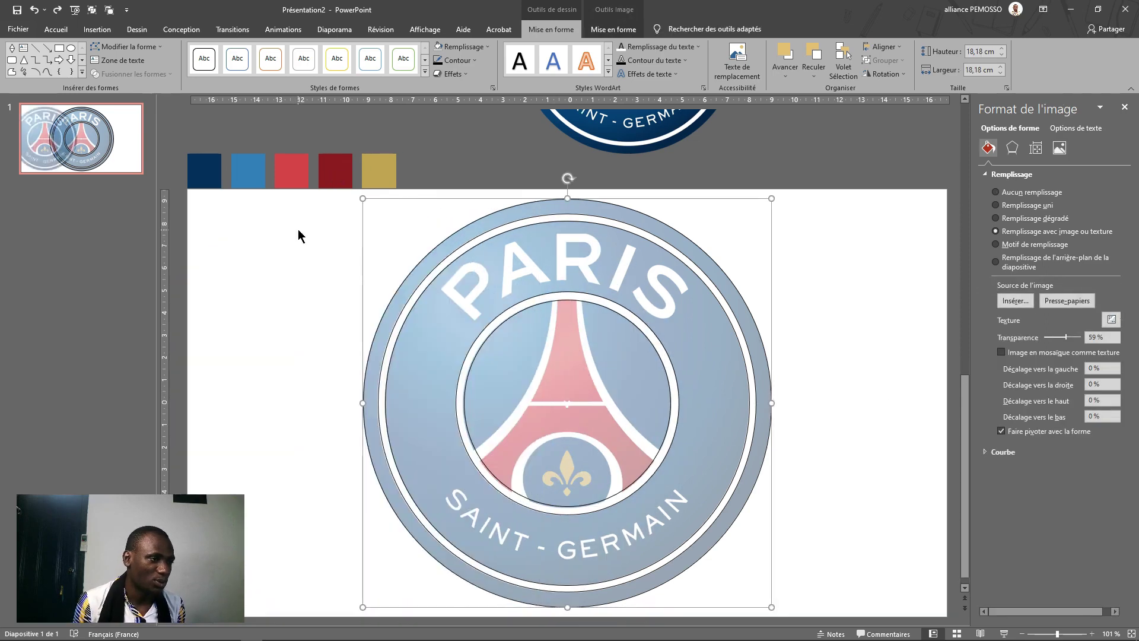
- Copy the 16.25 cm circle and place the copy along the outer edge of the white band on the tower's left side
click(481, 242)
drag(480, 242, 287, 182)
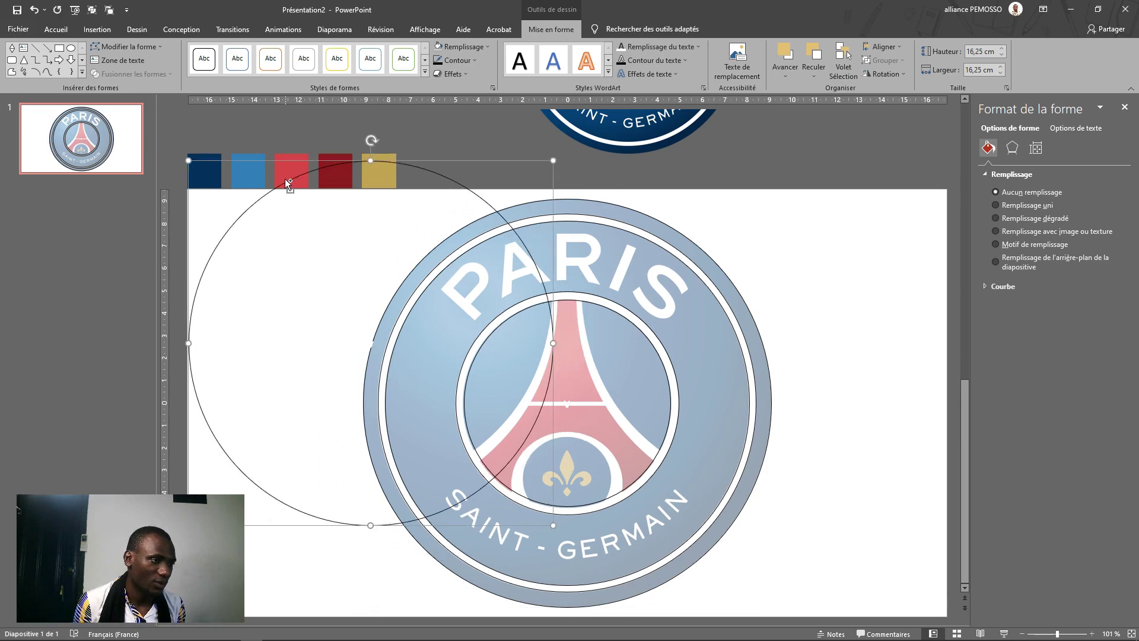
drag(342, 522, 346, 489)
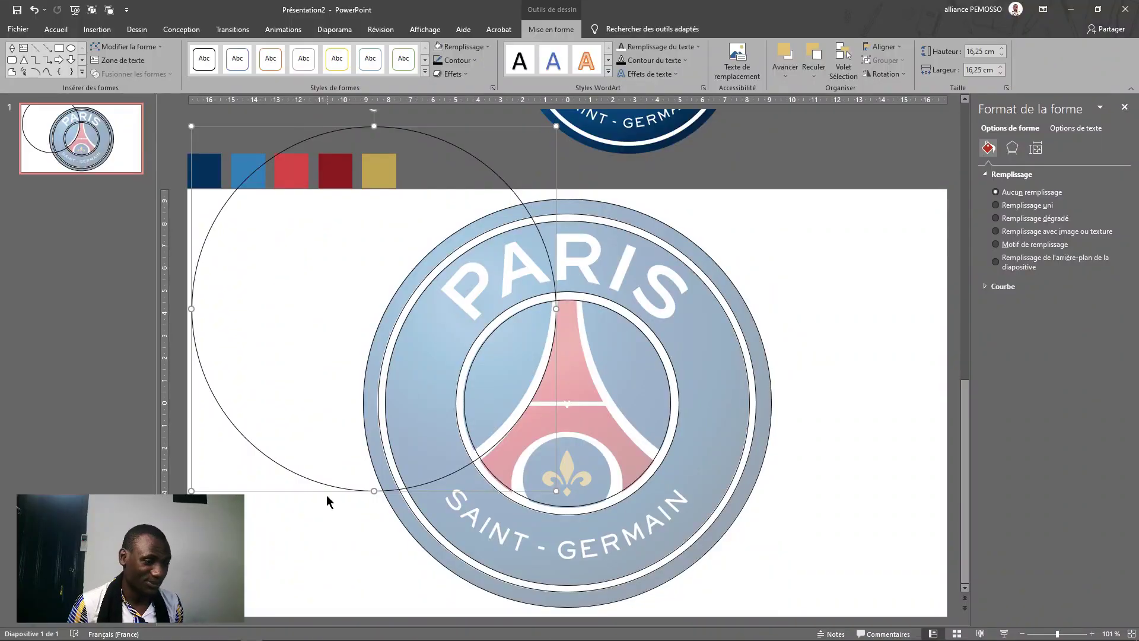
- Copy the left tower circle level to the tower's right side, then nudge the left circle slightly left to fit the white band
drag(328, 485, 723, 461)
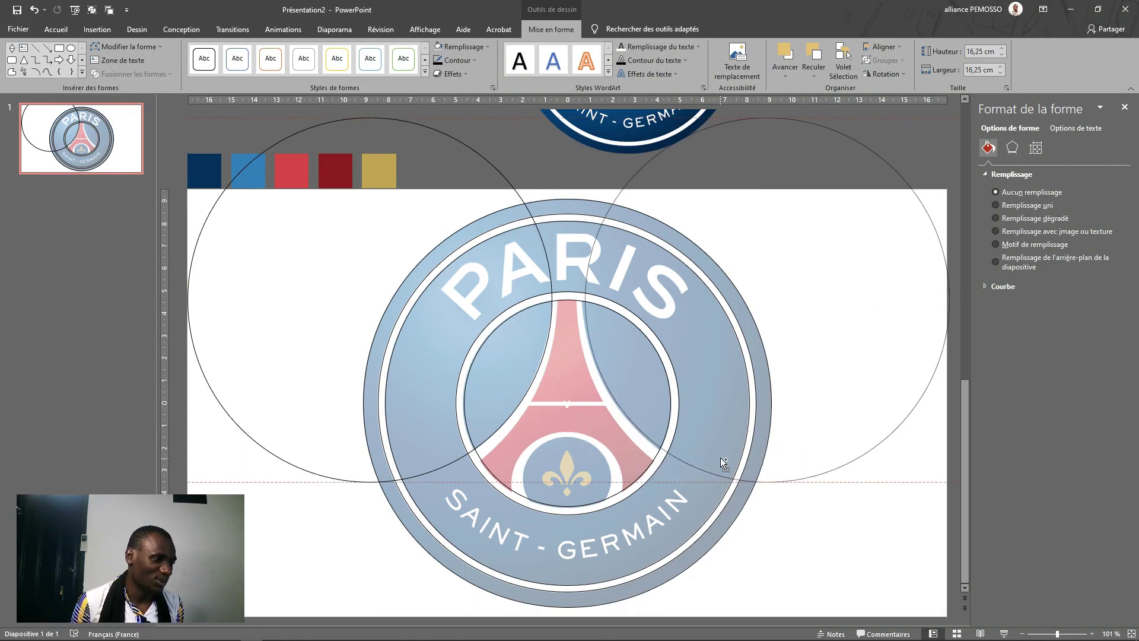
drag(714, 461, 719, 462)
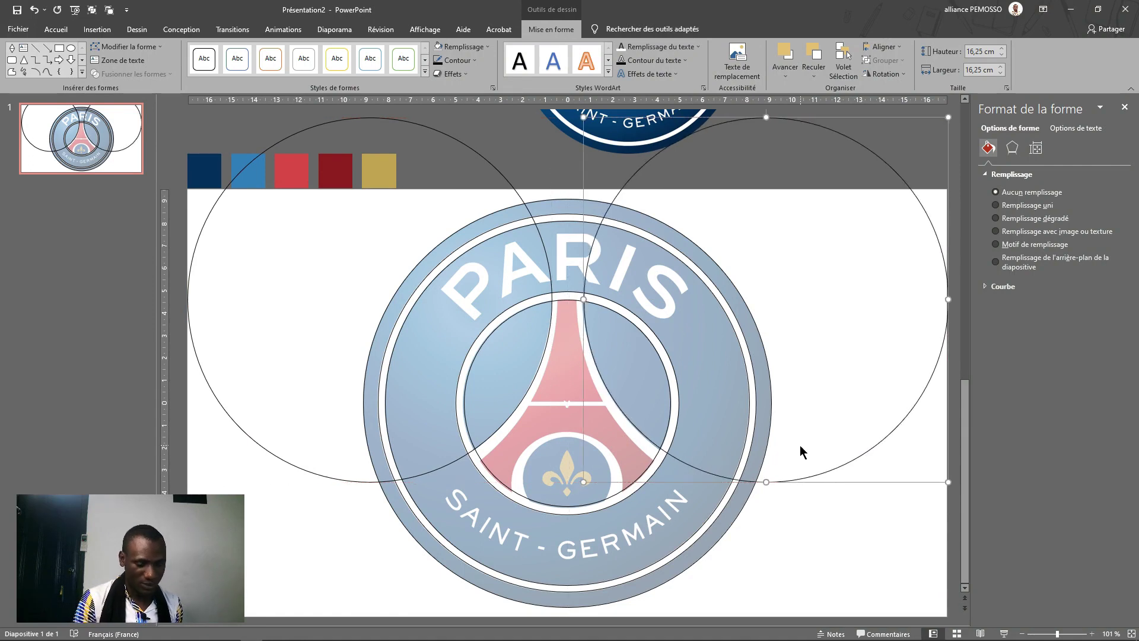
click(467, 142)
key(ctrl+Left)
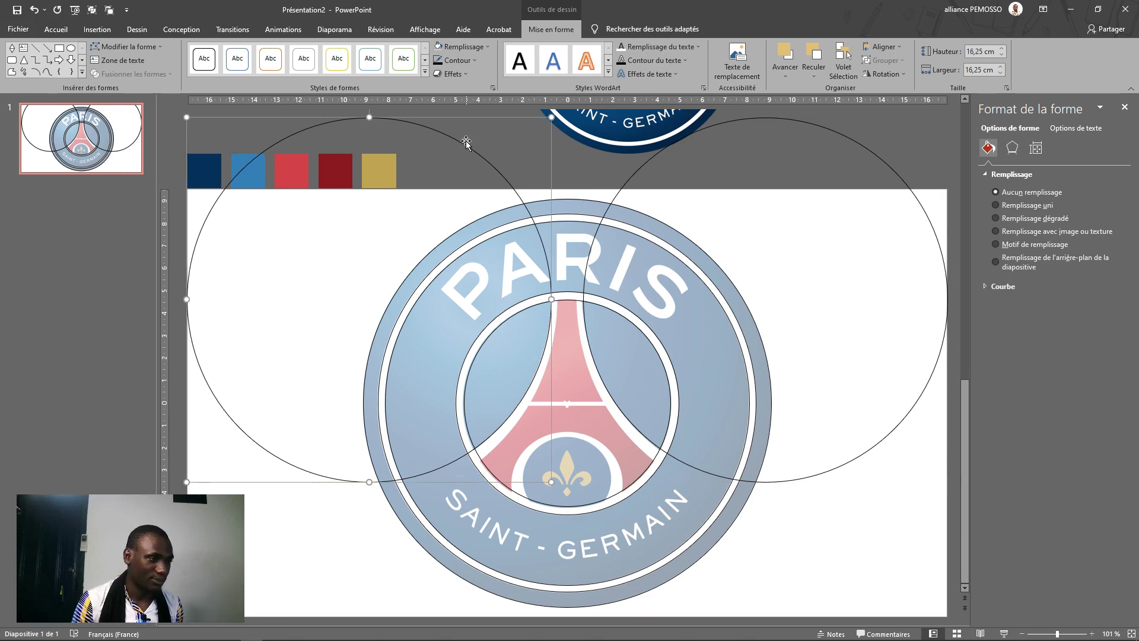
click(361, 356)
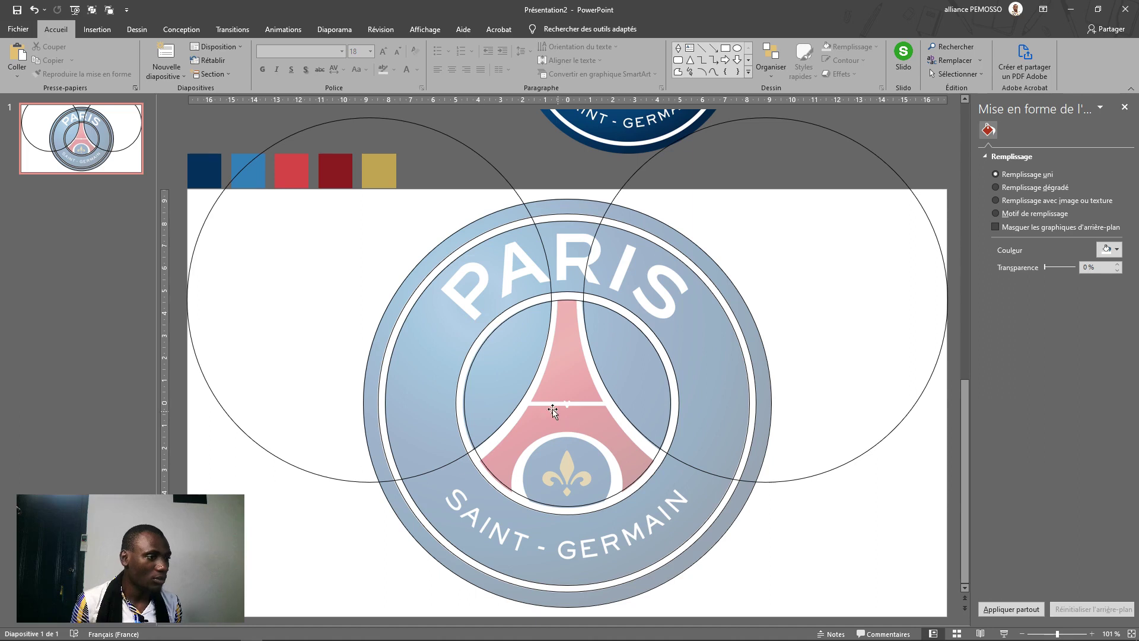
- Copy the left tower circle, enlarge the copy to about 16.59 cm and fit it to the red edge on the tower's left side
click(505, 427)
drag(502, 427, 508, 433)
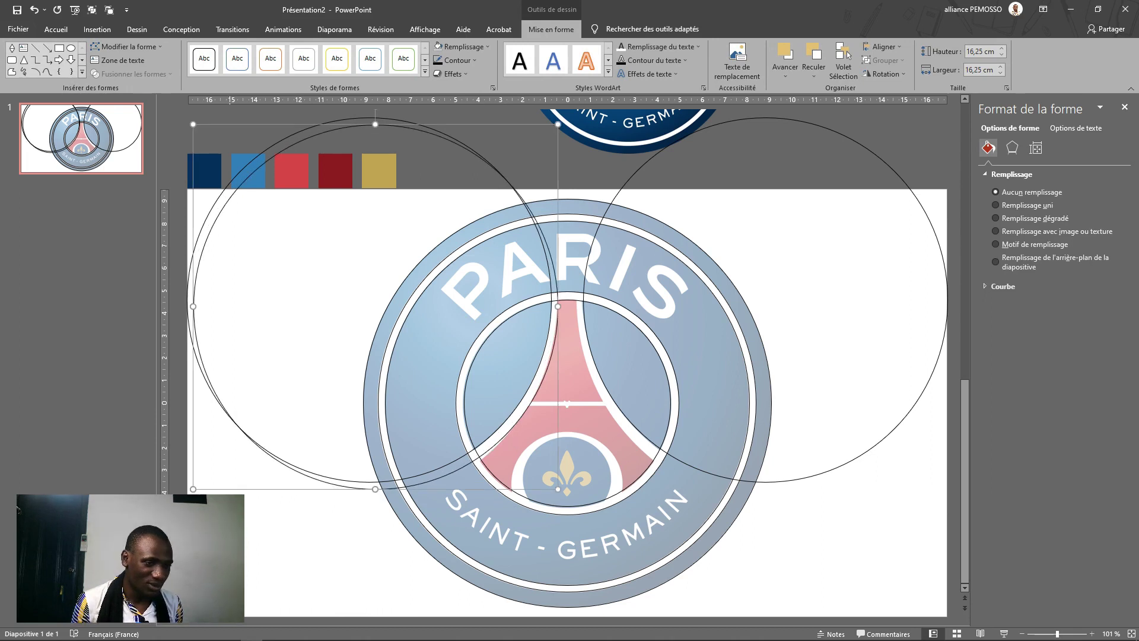
drag(189, 490, 187, 494)
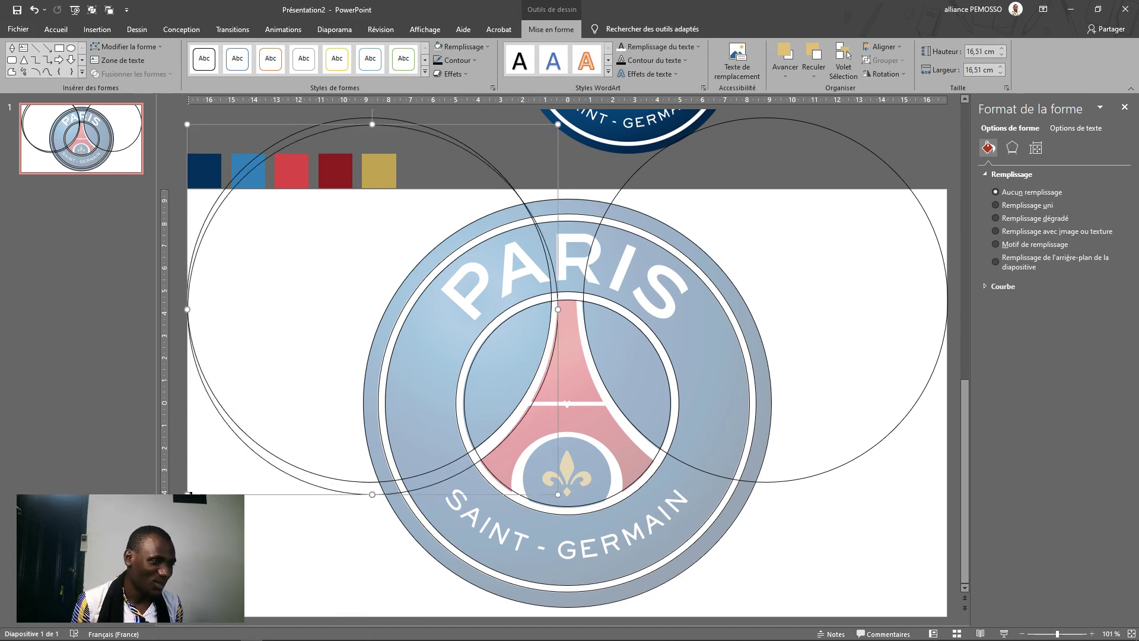
key(ctrl+Left)
key(ctrl+Left)
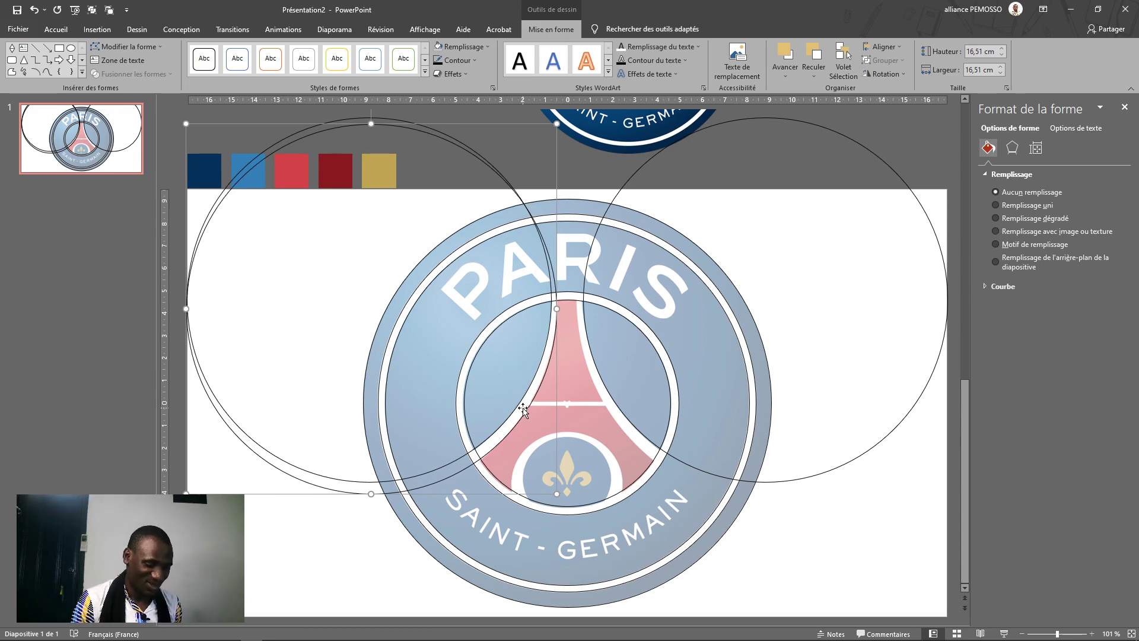
key(ctrl+Down)
key(ctrl+Left)
key(ctrl+Down)
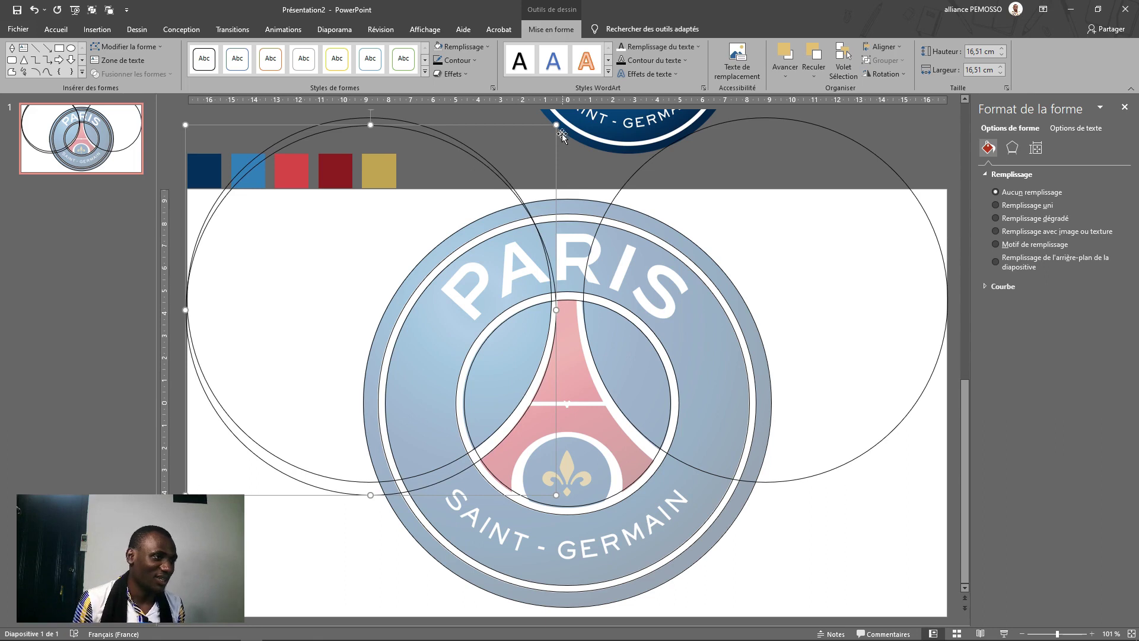
drag(560, 125, 558, 128)
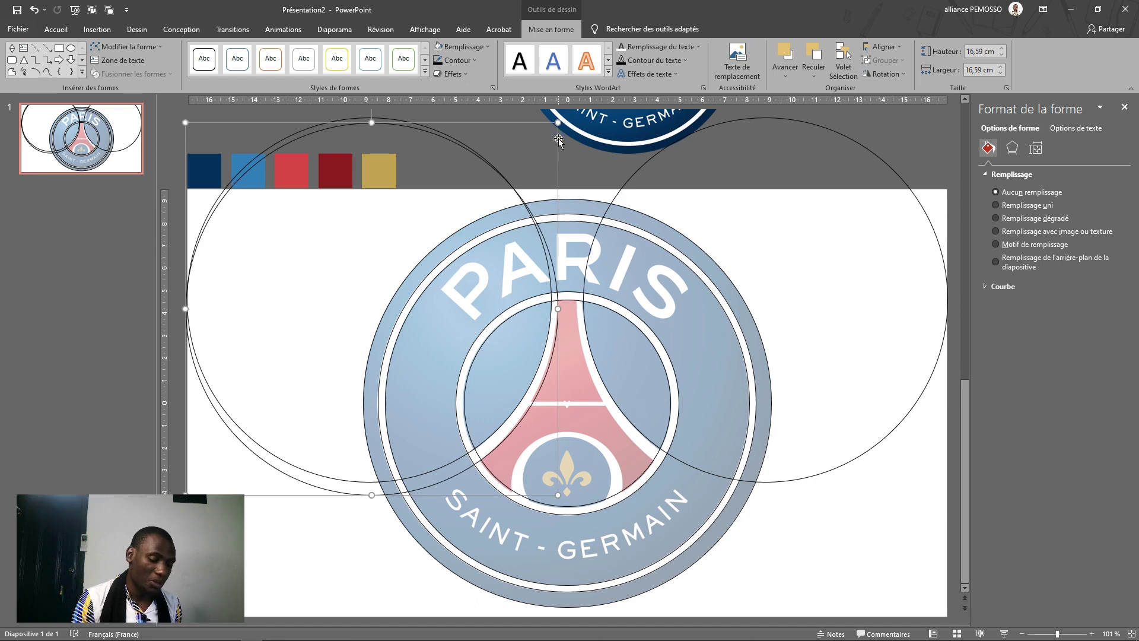
key(ctrl+Left)
key(ctrl+Left)
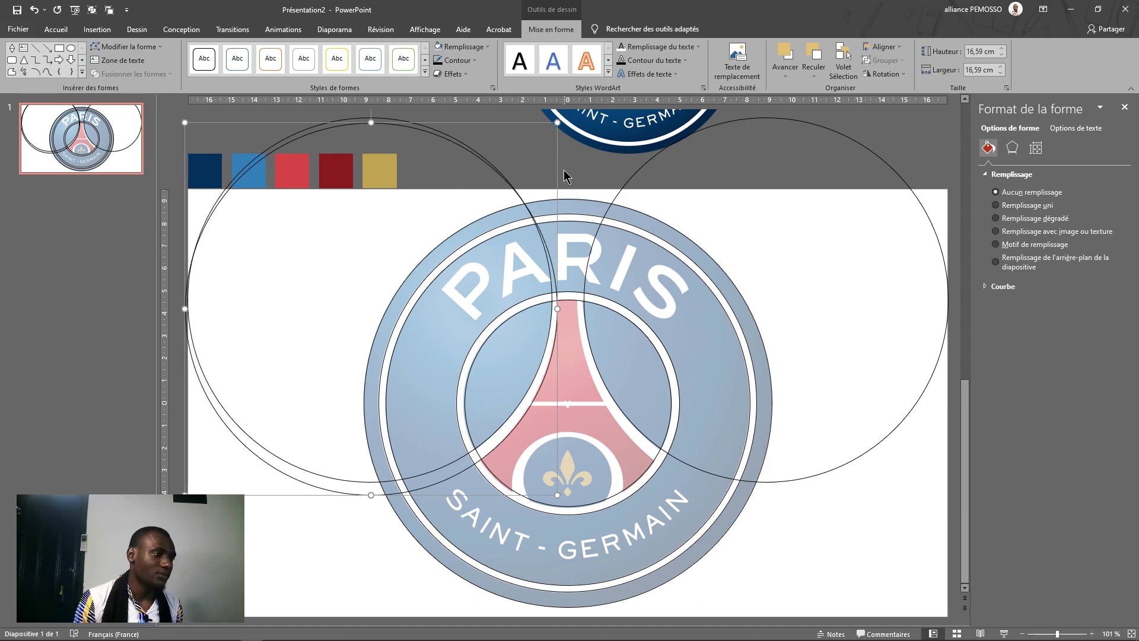
- Copy the 16.59 cm circle level to the other side so it follows the red edge on the tower's right side
drag(238, 442, 633, 440)
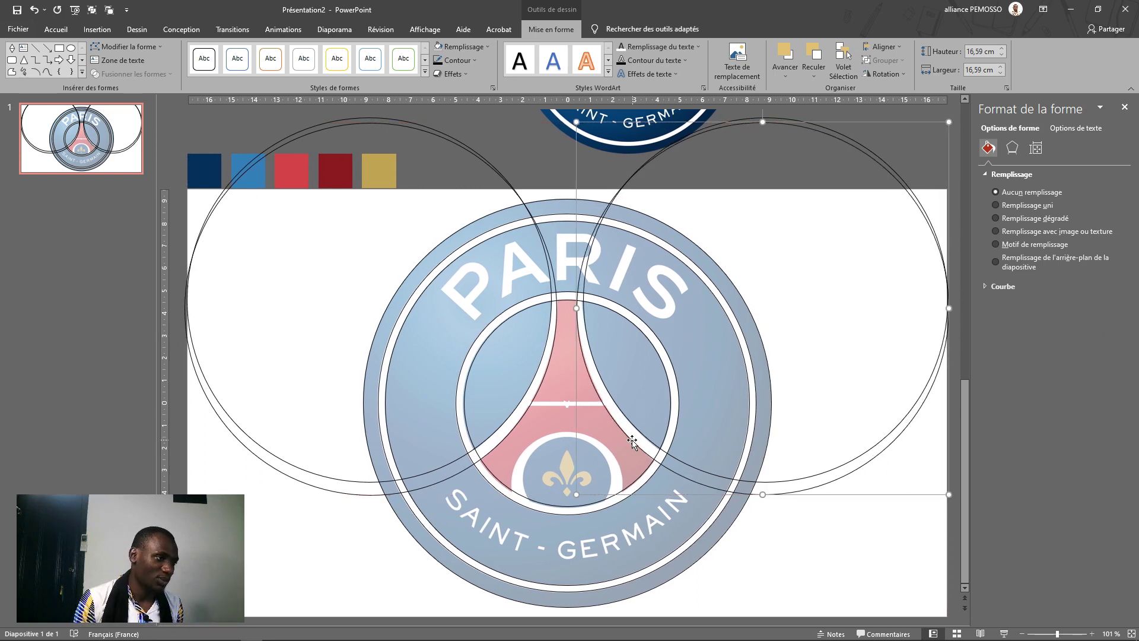
click(782, 280)
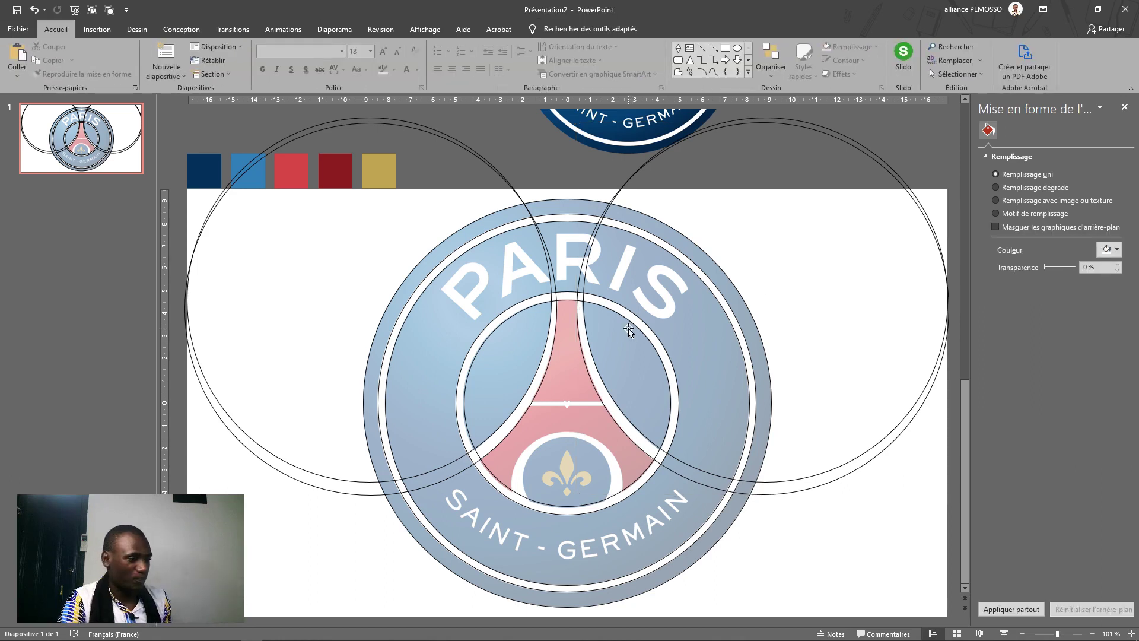
click(606, 408)
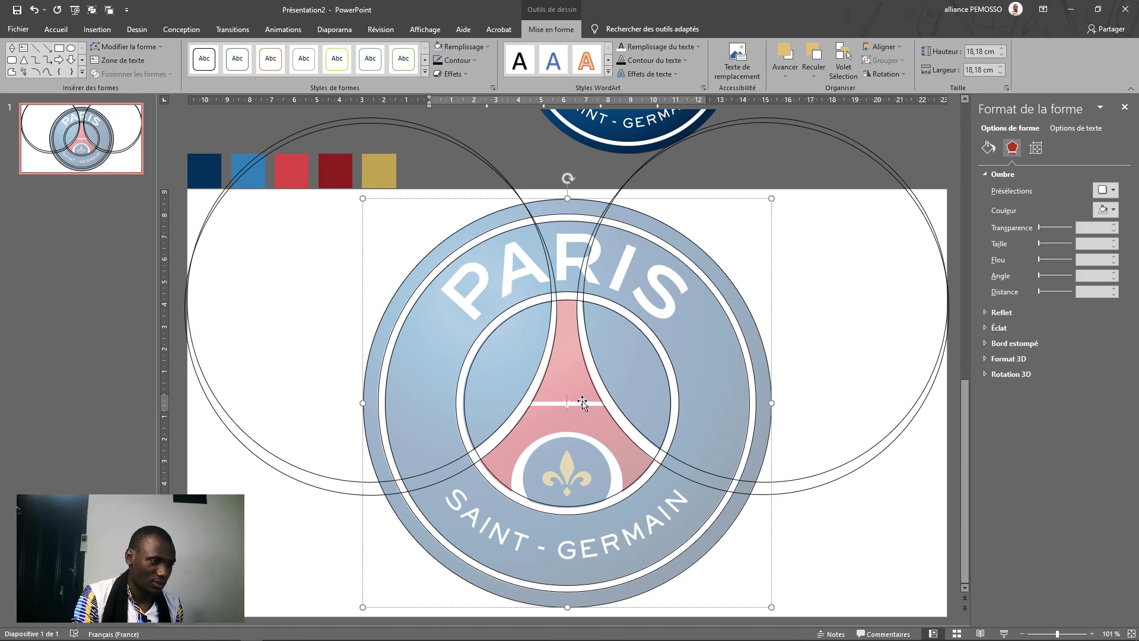
key(Escape)
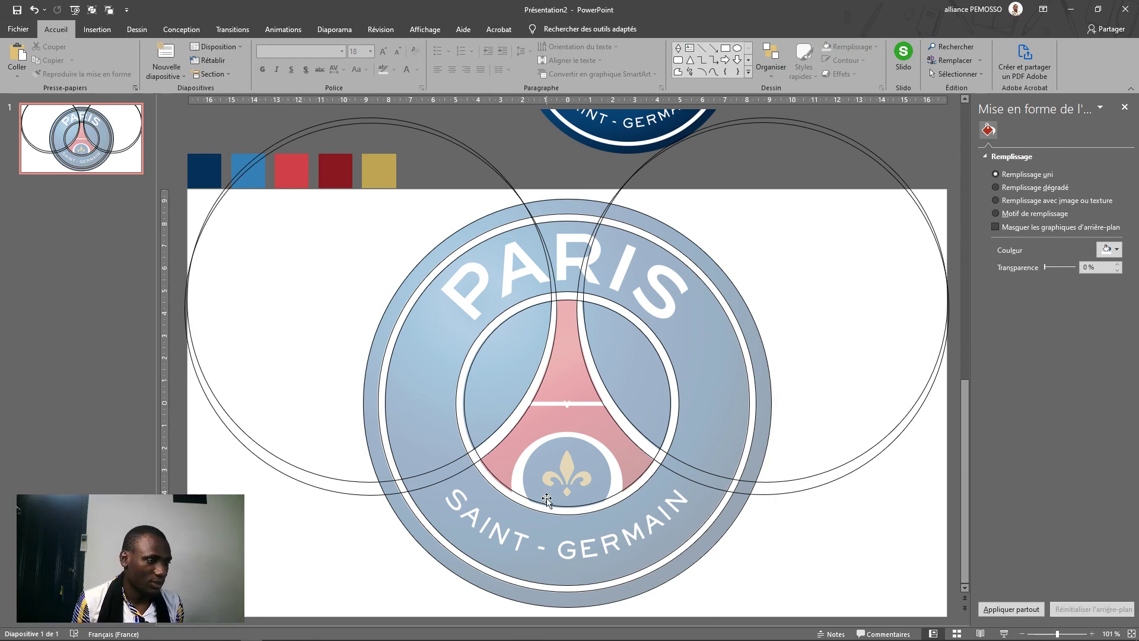
- Enlarge the innermost ring circle around its centre to about 9.3 cm so it matches the white ring's inner edge
click(547, 505)
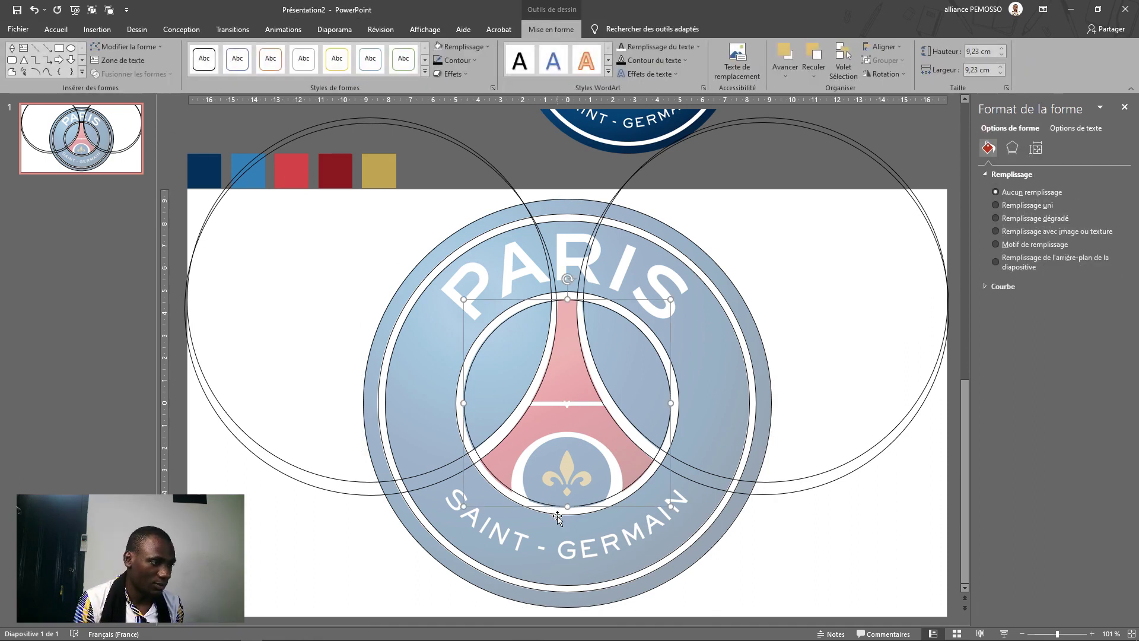
ctrl+scroll(499, 492, up, 10)
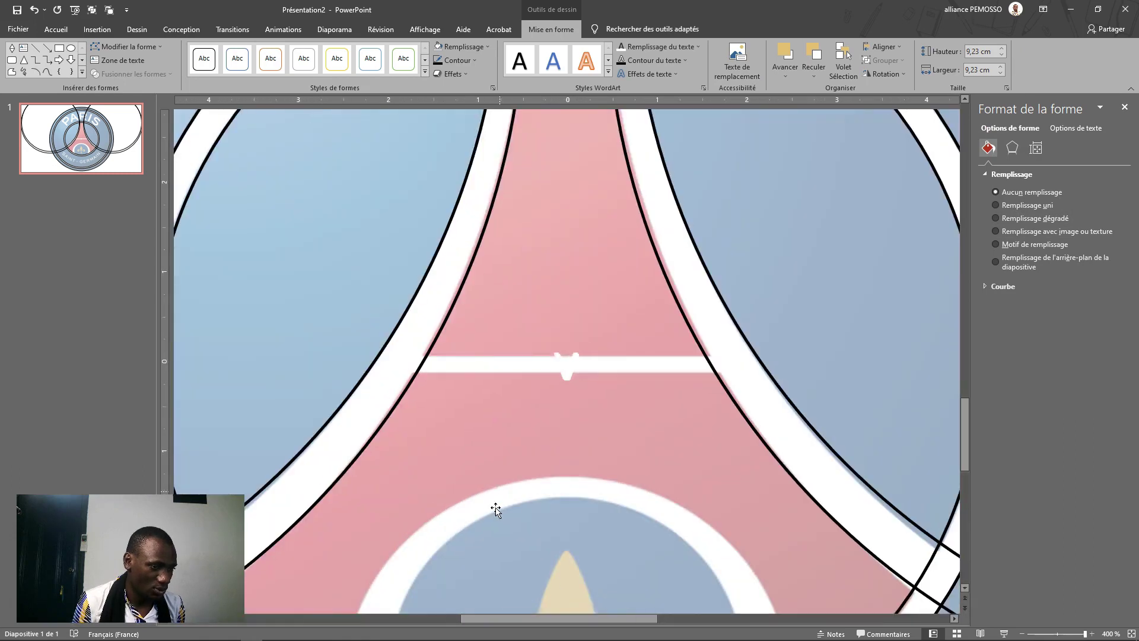
scroll(493, 509, down, 5)
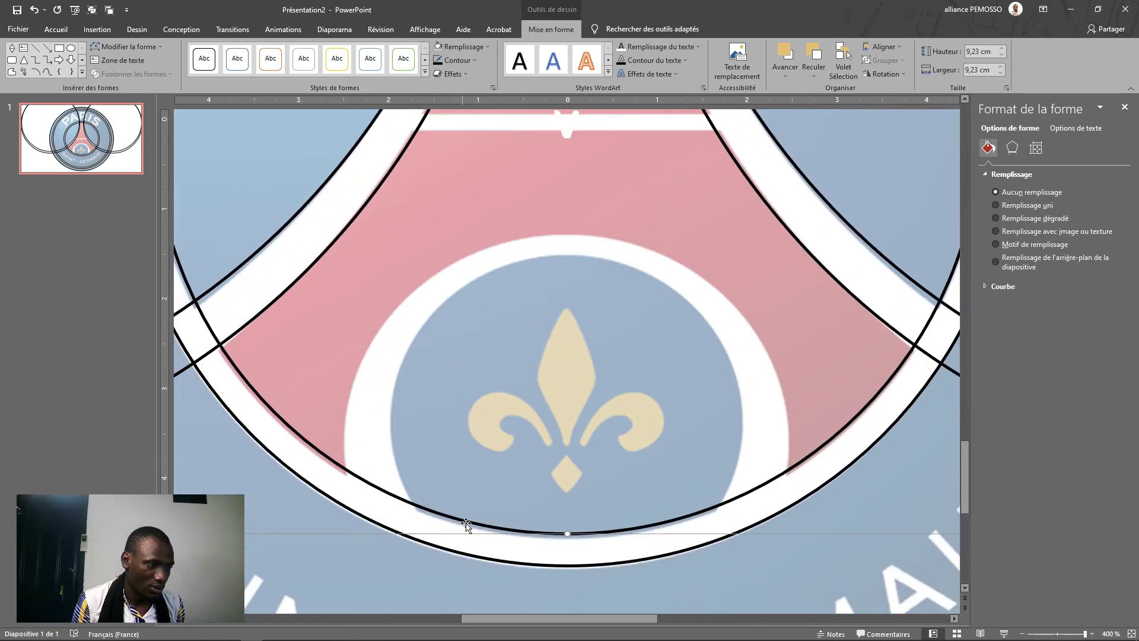
scroll(466, 526, down, 4)
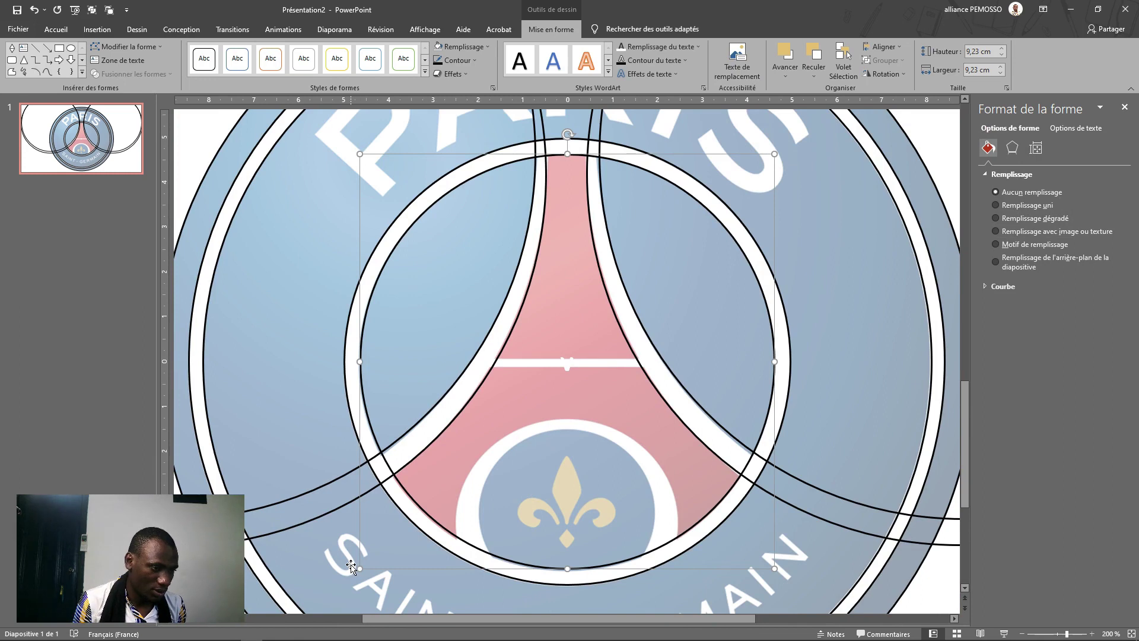
drag(356, 568, 356, 568)
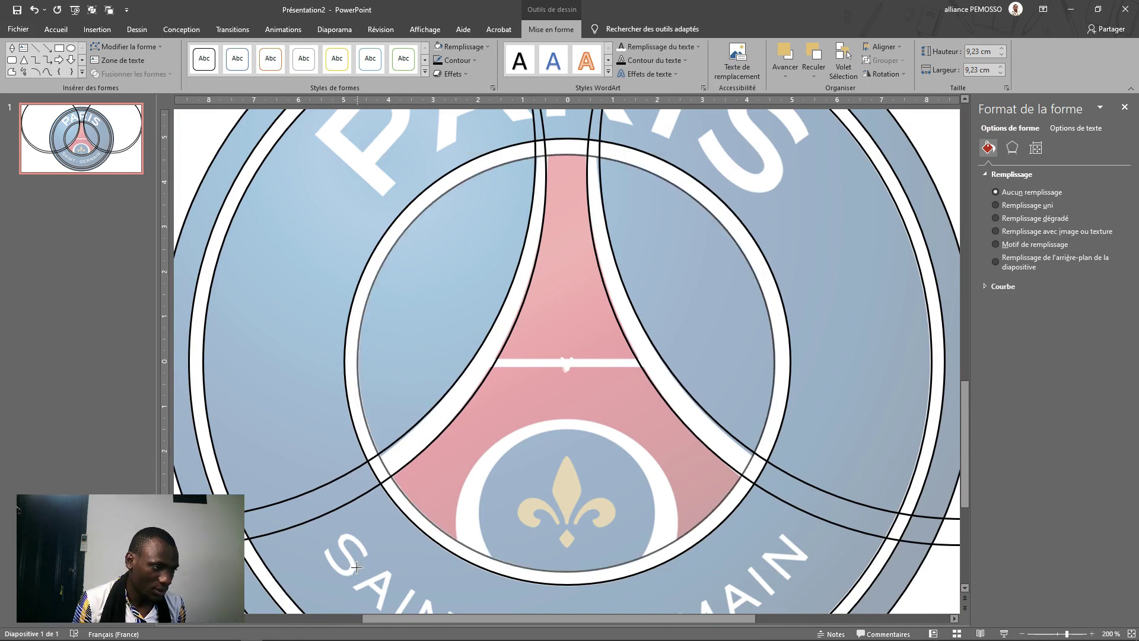
ctrl+scroll(664, 405, down, 4)
click(645, 450)
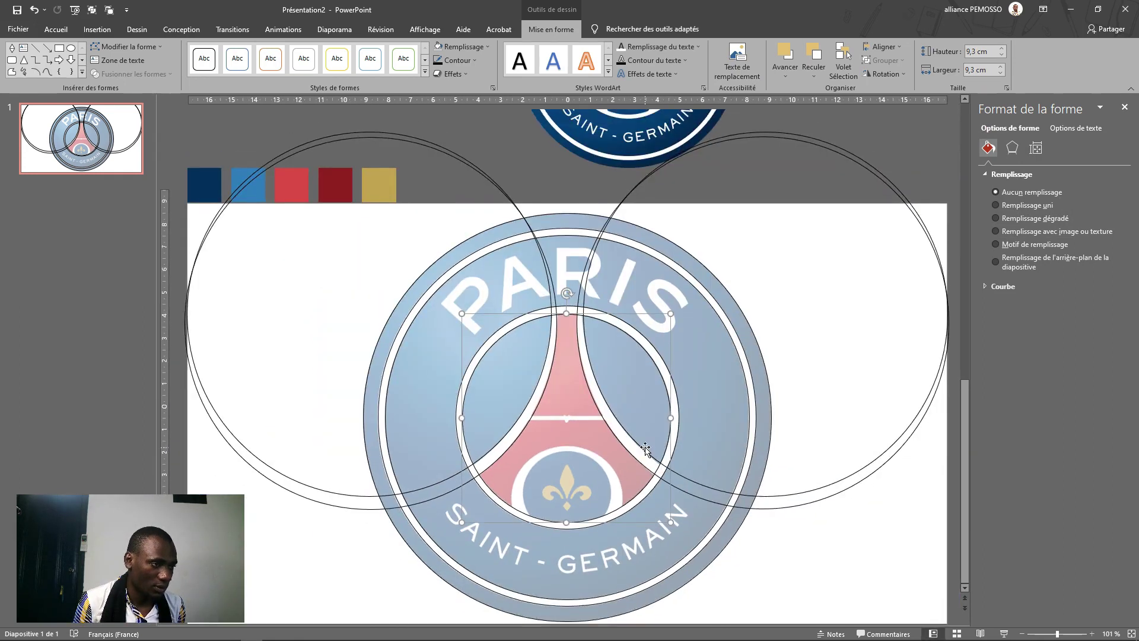
- Duplicate the 9.3 cm circle, shrink the copy to about 4.99 cm and fit it to the outer edge of the white arch around the fleur-de-lis
ctrl+scroll(645, 450, up, 2)
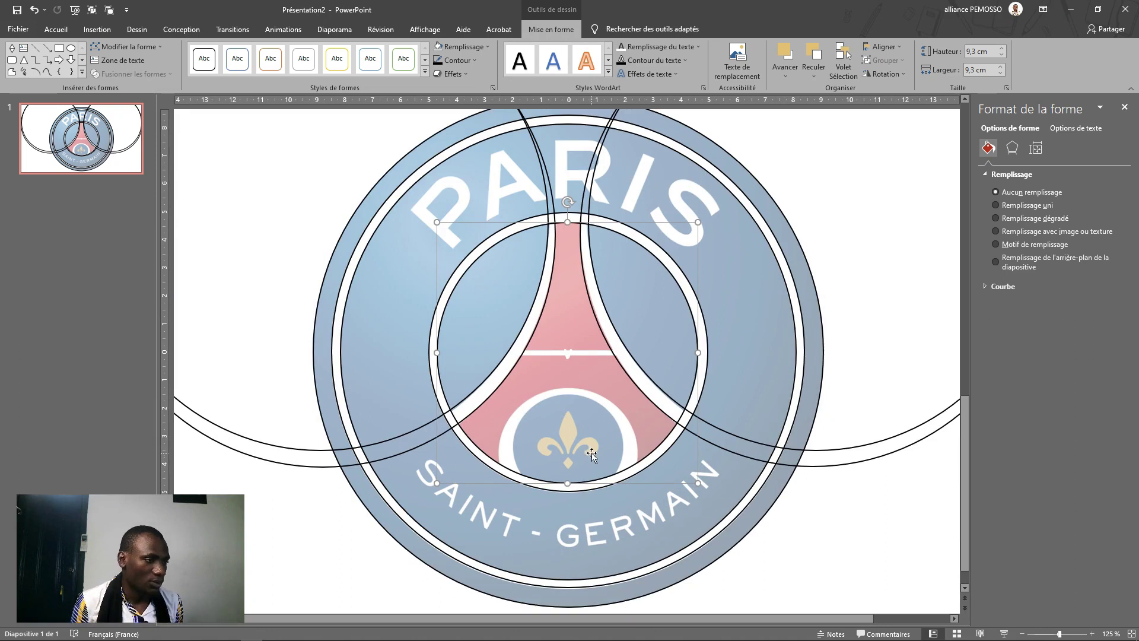
key(ctrl+d)
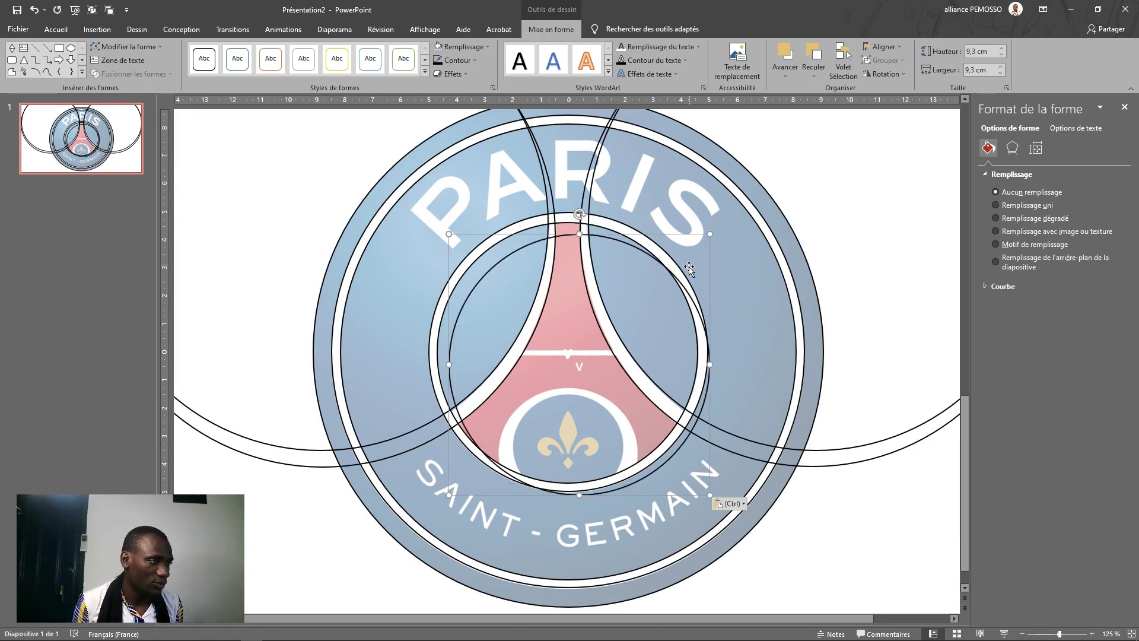
drag(715, 236, 598, 400)
key(ctrl+z)
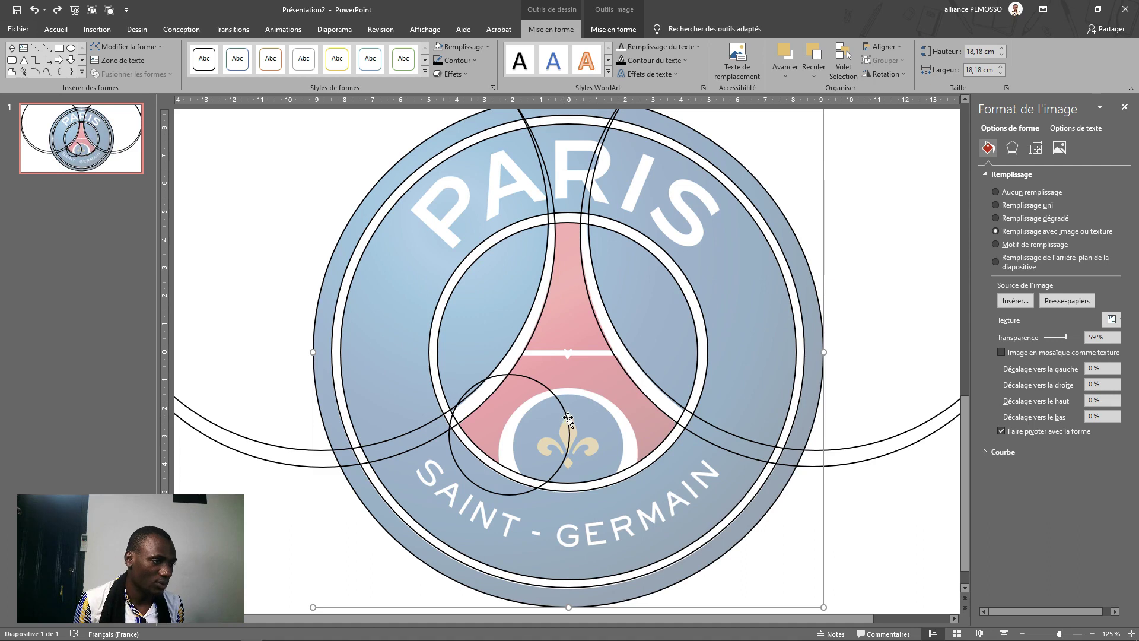
drag(568, 419, 619, 434)
drag(617, 510, 627, 530)
click(627, 419)
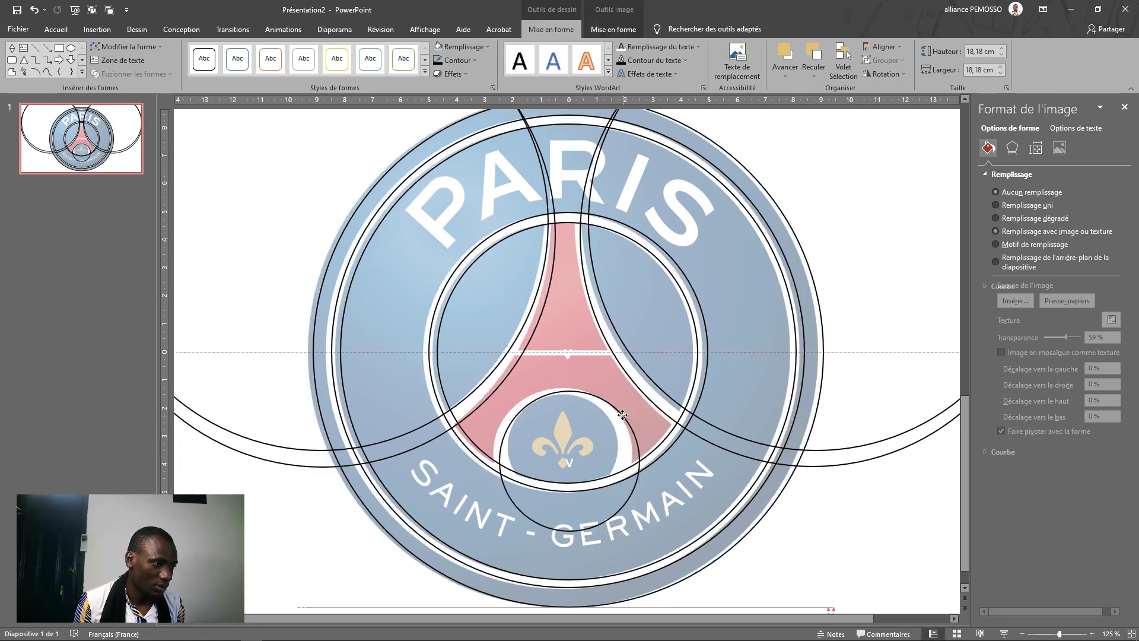
drag(623, 418, 622, 411)
scroll(629, 460, down, 1)
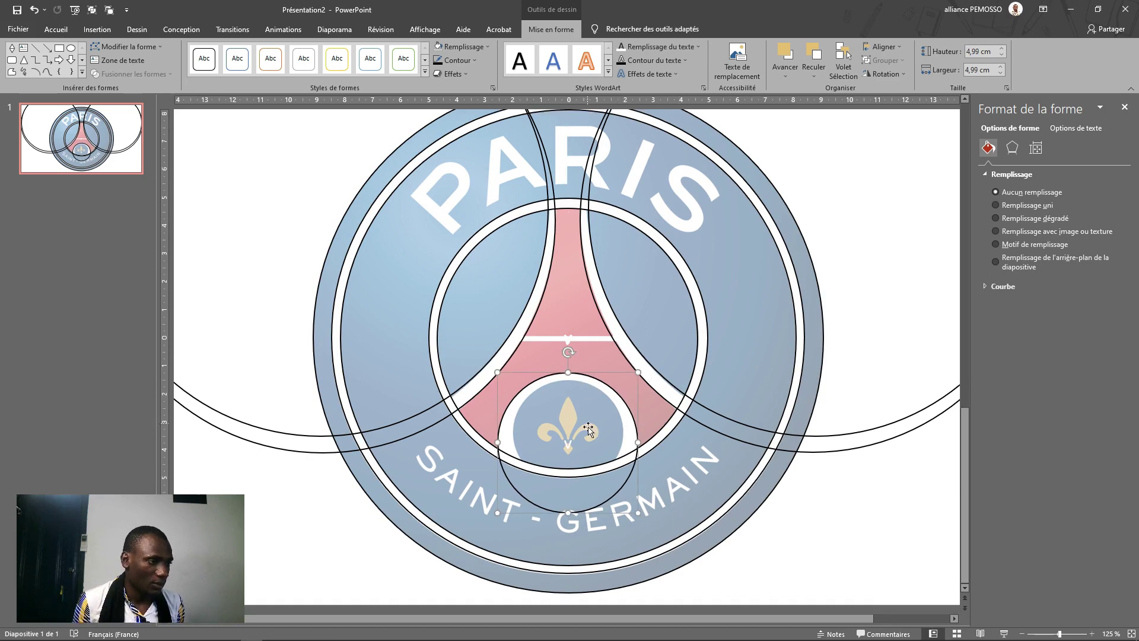
- Duplicate the 4.99 cm circle and shrink the copy to about 3.92 cm, fitting it to the white arch's inner edge
key(ctrl+v)
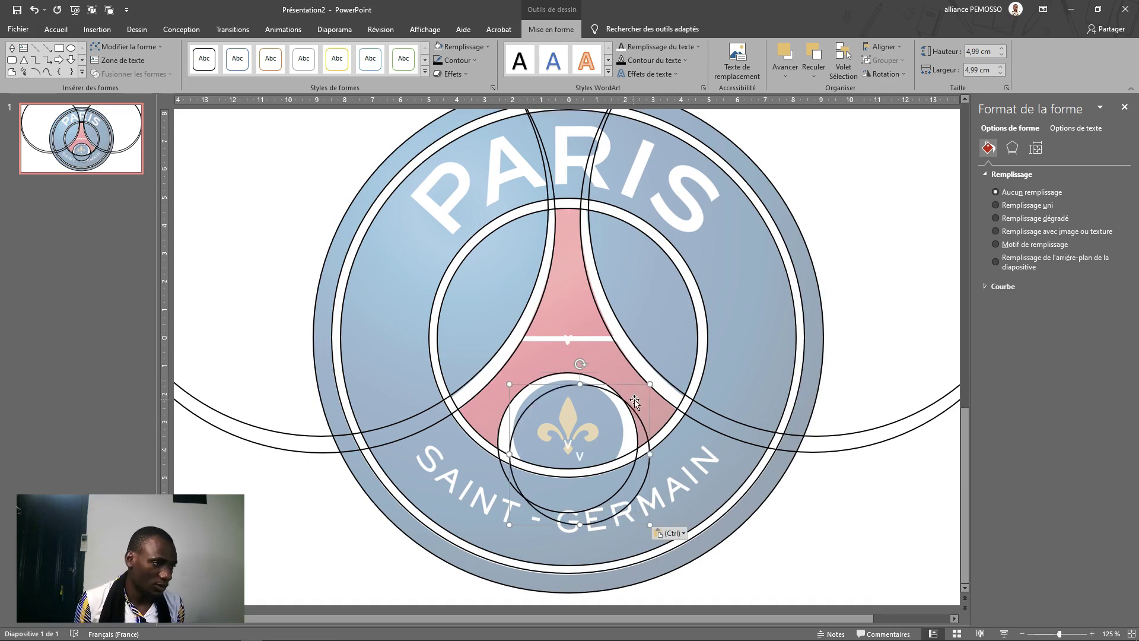
drag(651, 525, 625, 489)
scroll(619, 514, down, 5)
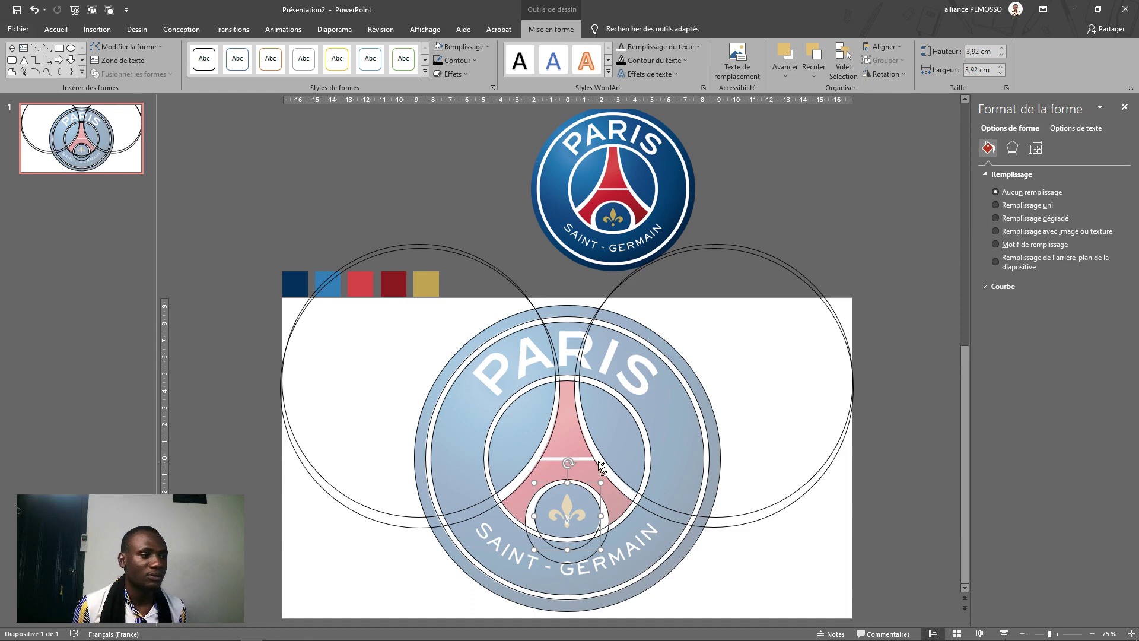
- Draw an unfilled, black-outlined rectangle about 3.72 cm by 0.22 cm over the white horizontal bar across the tower
click(62, 50)
scroll(528, 356, up, 12)
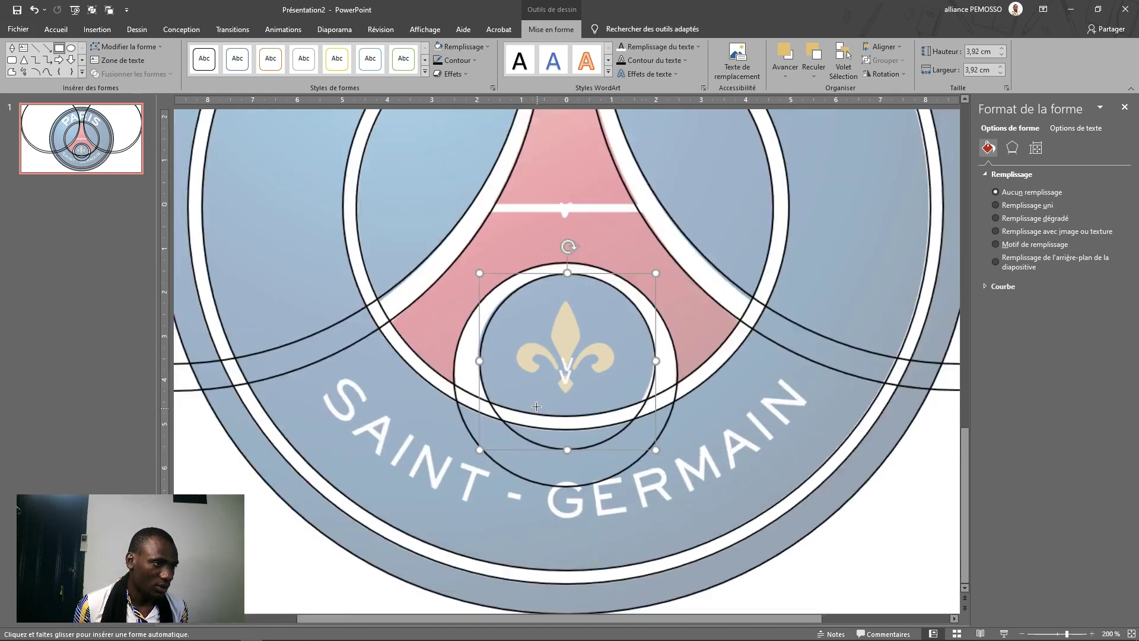
scroll(536, 407, up, 5)
drag(439, 123, 692, 138)
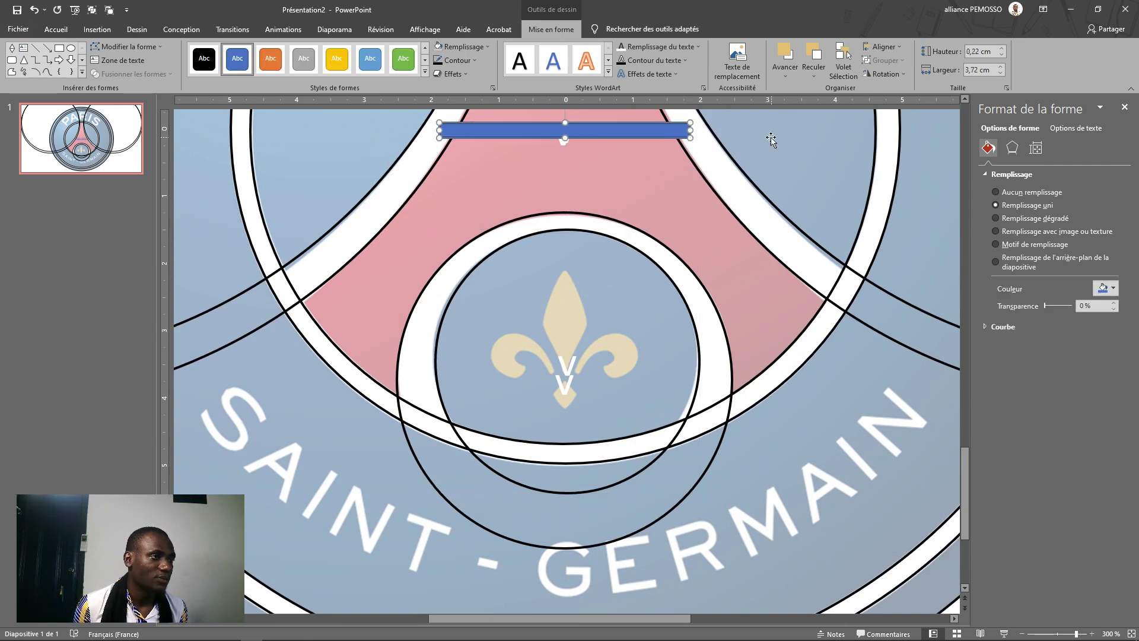
click(439, 60)
click(439, 47)
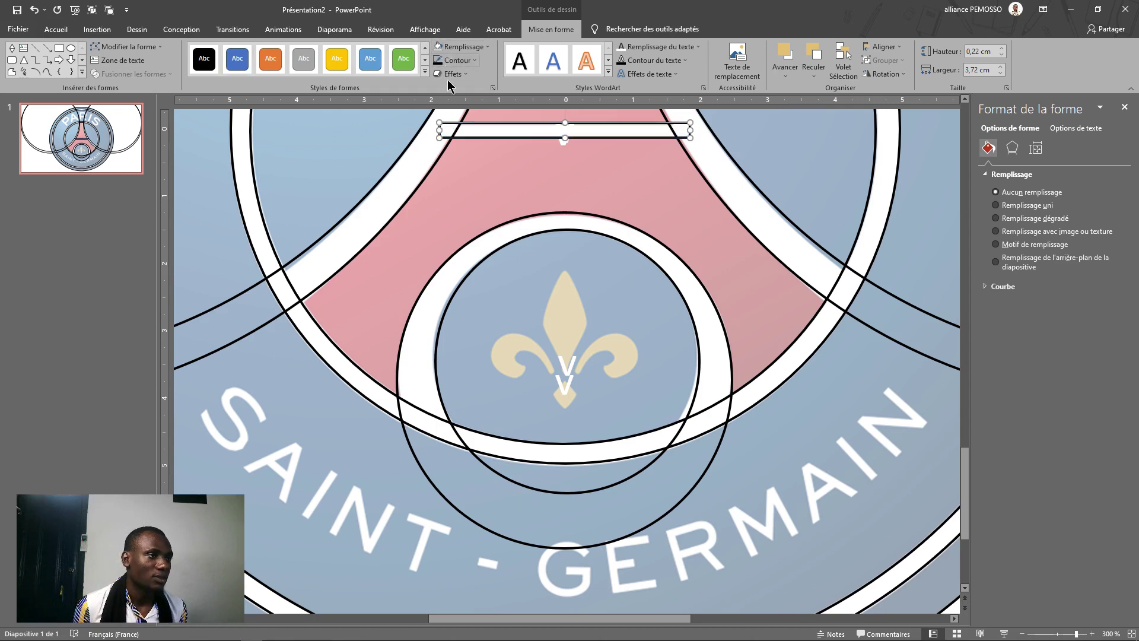
- Display the list of slide objects and identify the semi-transparent reference logo by hiding and showing it
click(494, 204)
scroll(494, 180, down, 5)
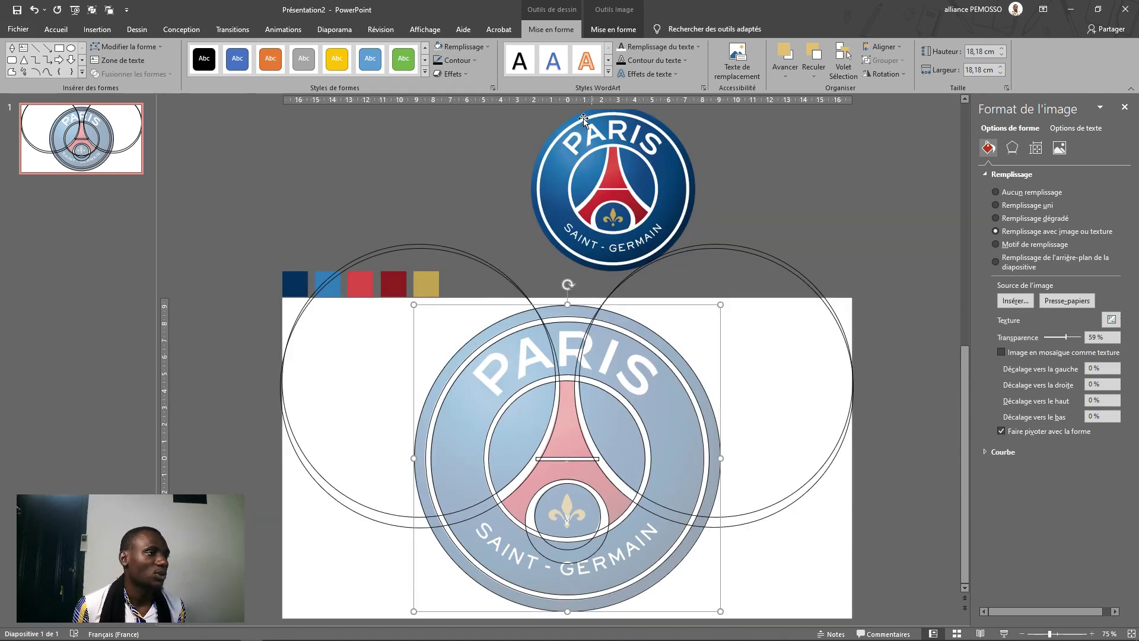
click(615, 30)
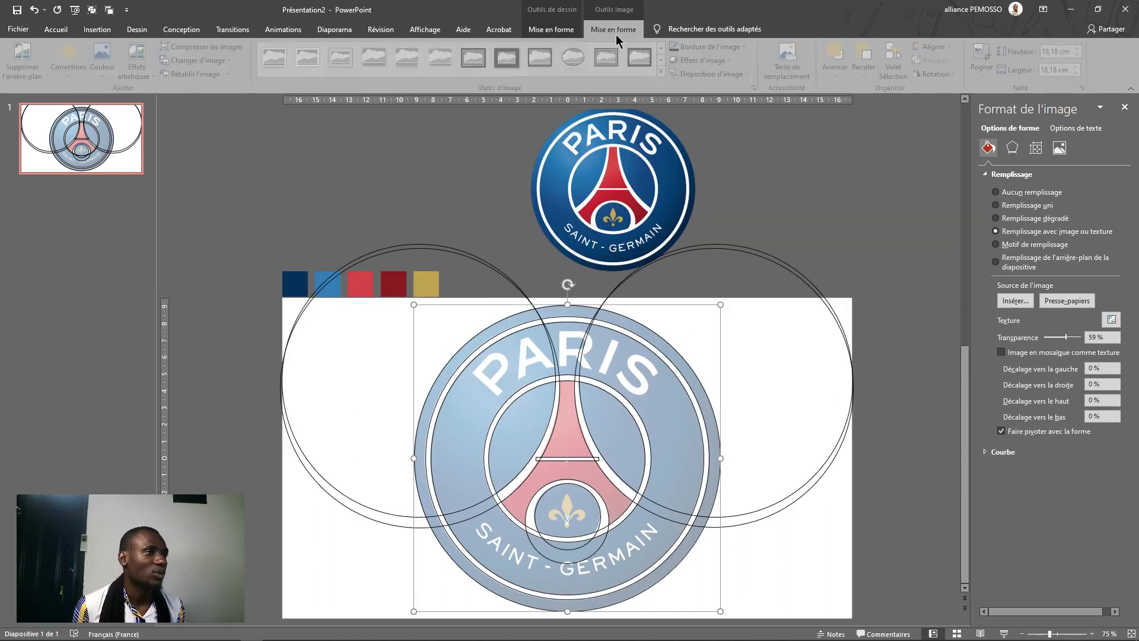
click(530, 32)
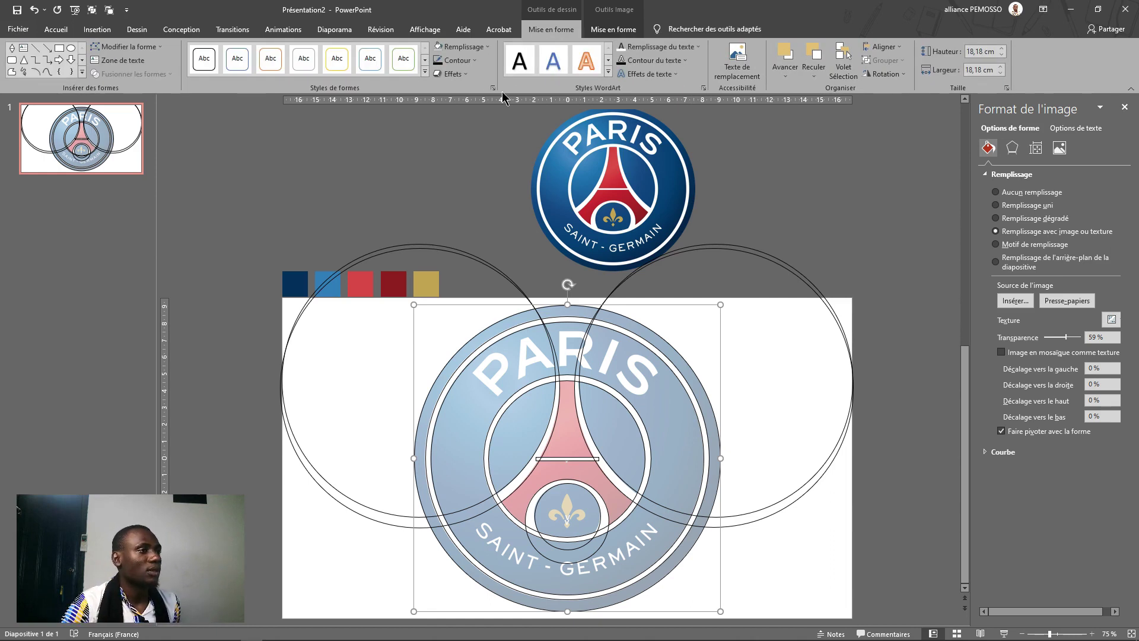
click(843, 66)
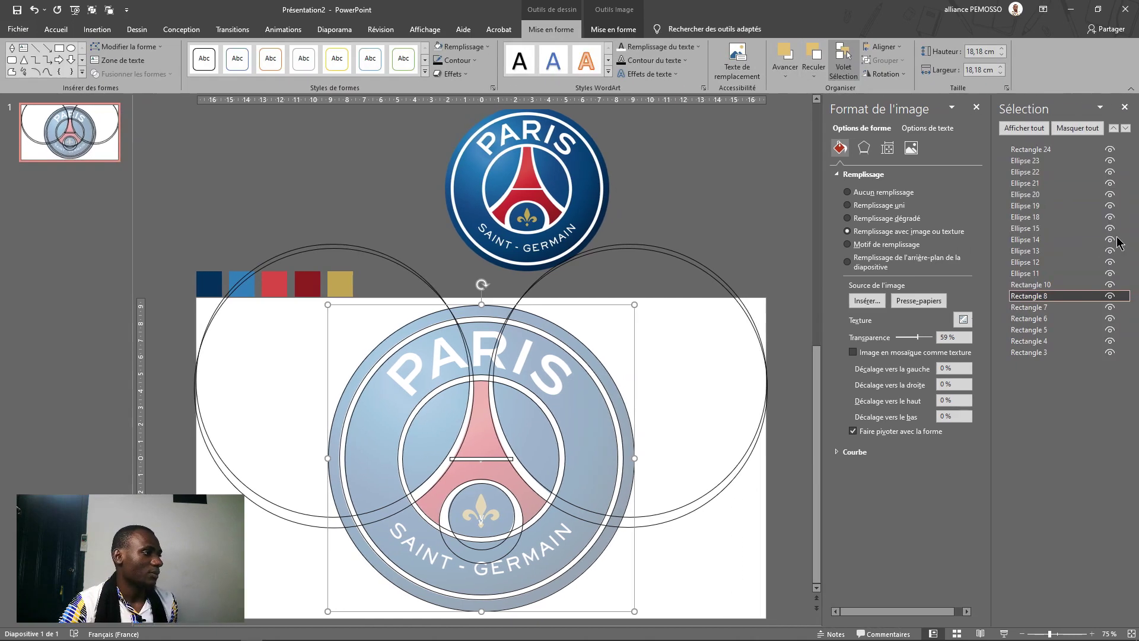
click(1109, 296)
click(1110, 296)
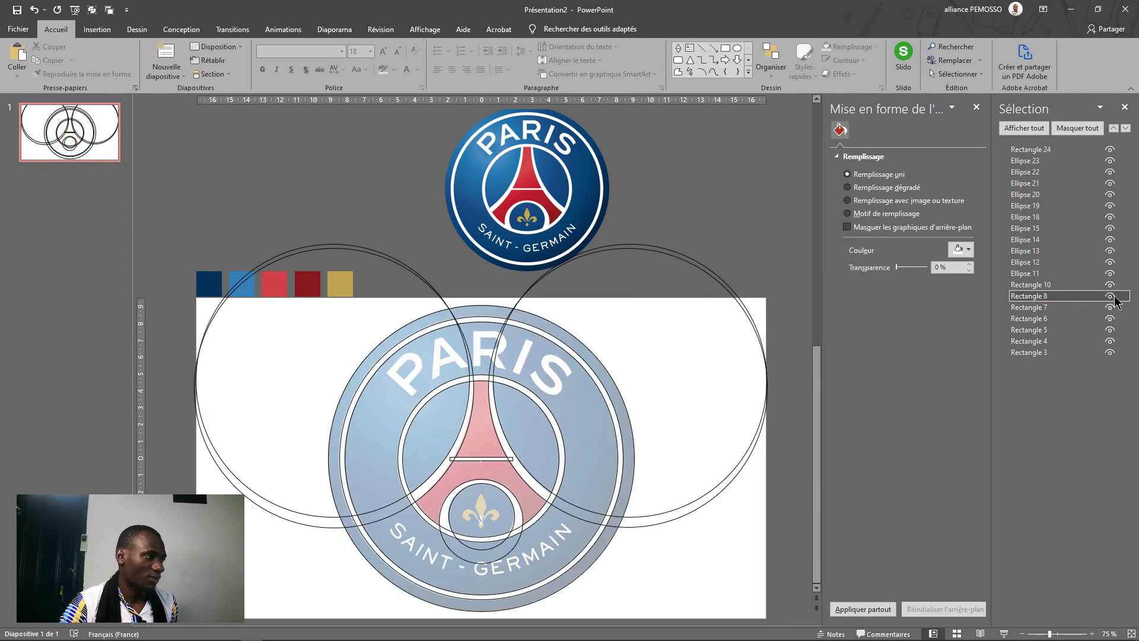
- Rename the semi-transparent reference picture as Logo orig in the list of slide objects
click(1035, 297)
click(1042, 296)
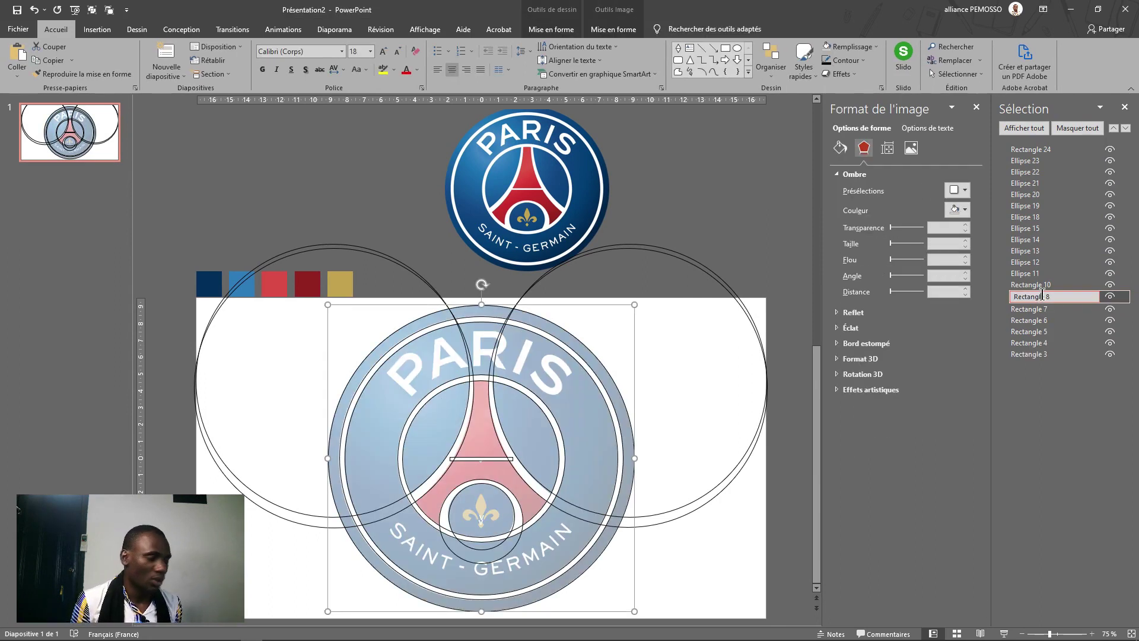
text(Lo)
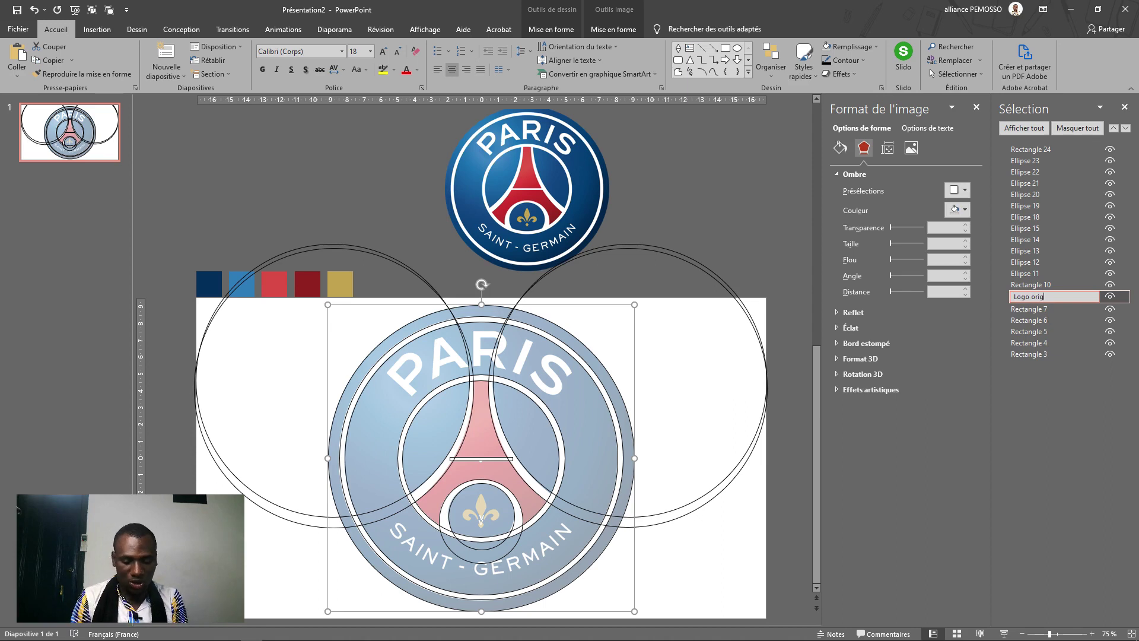
text(go orig)
key(Return)
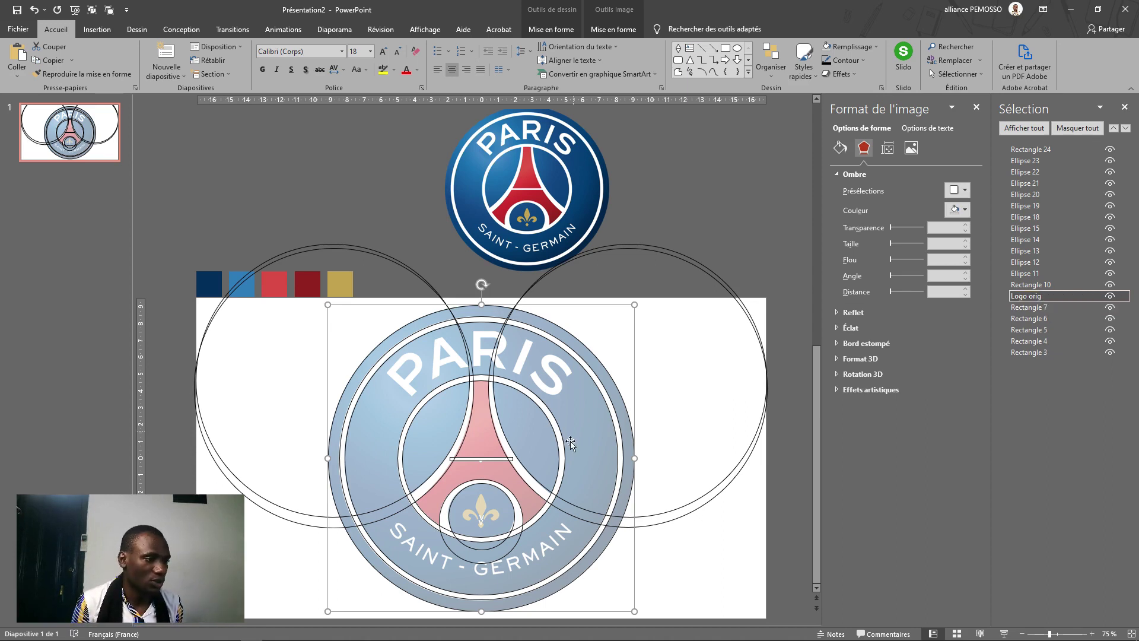
- Hide the Logo orig reference picture, comparing the traced outlines with and without it
click(1109, 297)
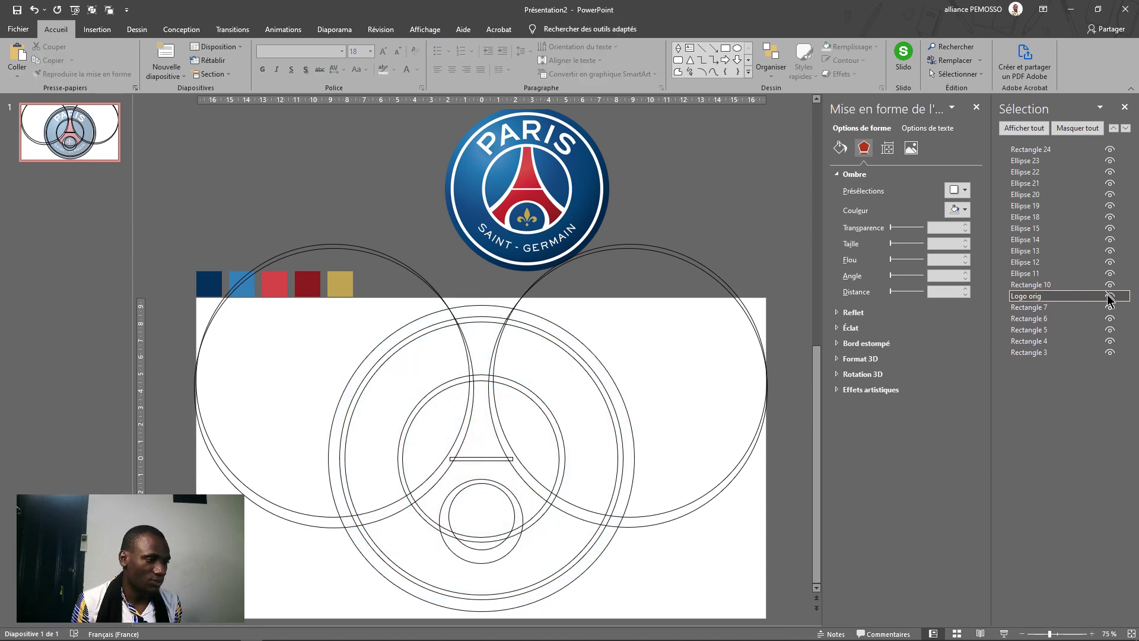
click(482, 498)
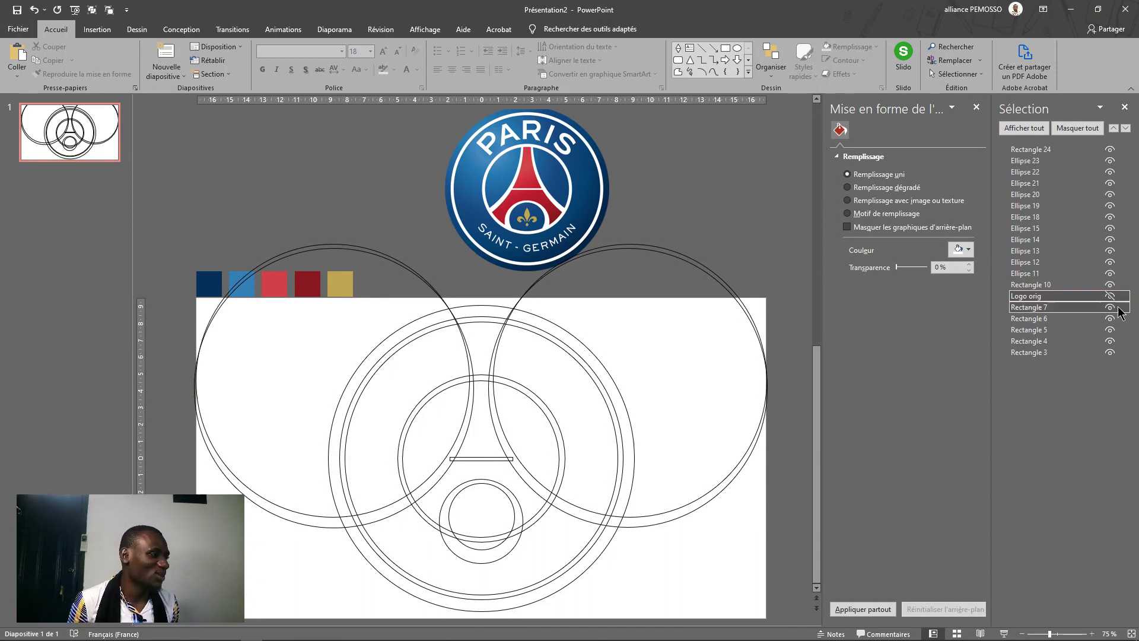
click(1109, 296)
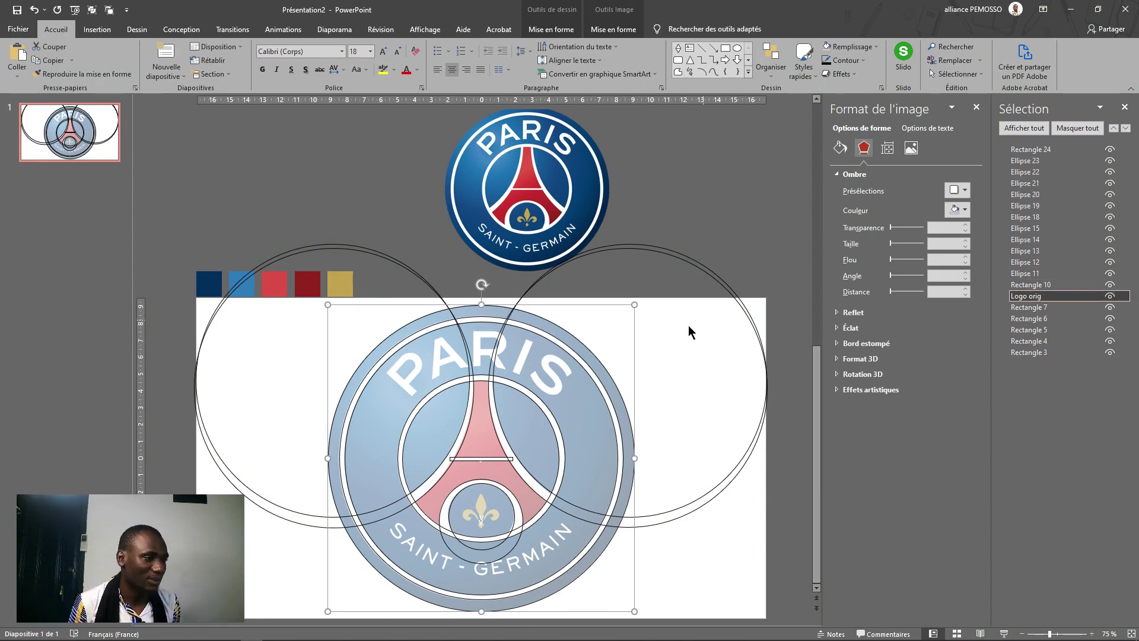
click(1056, 296)
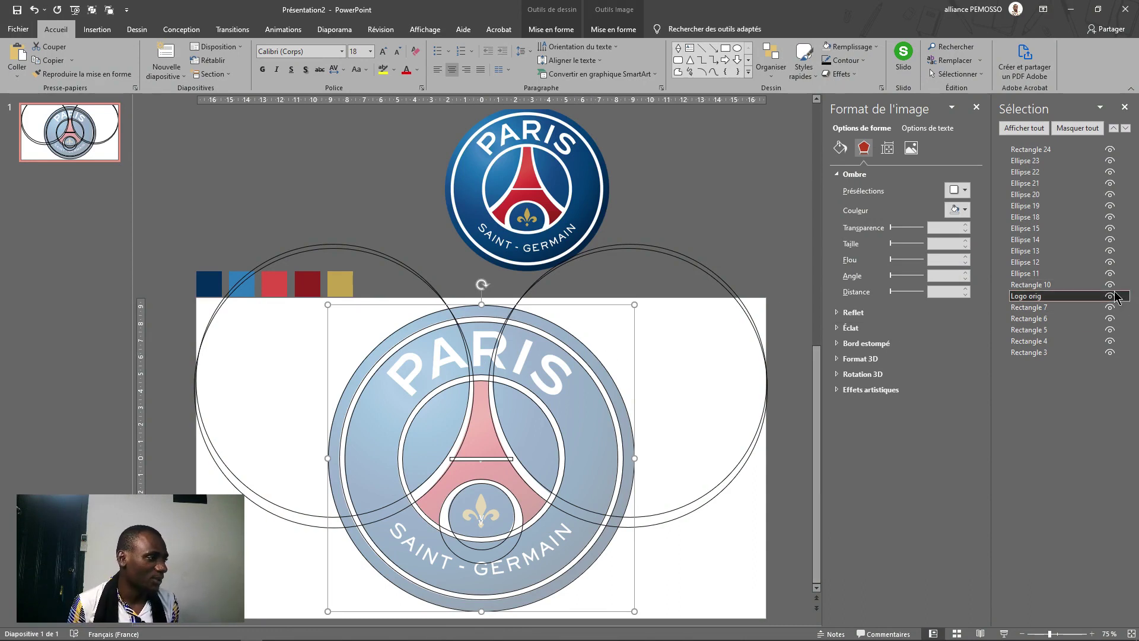
click(1110, 296)
click(611, 380)
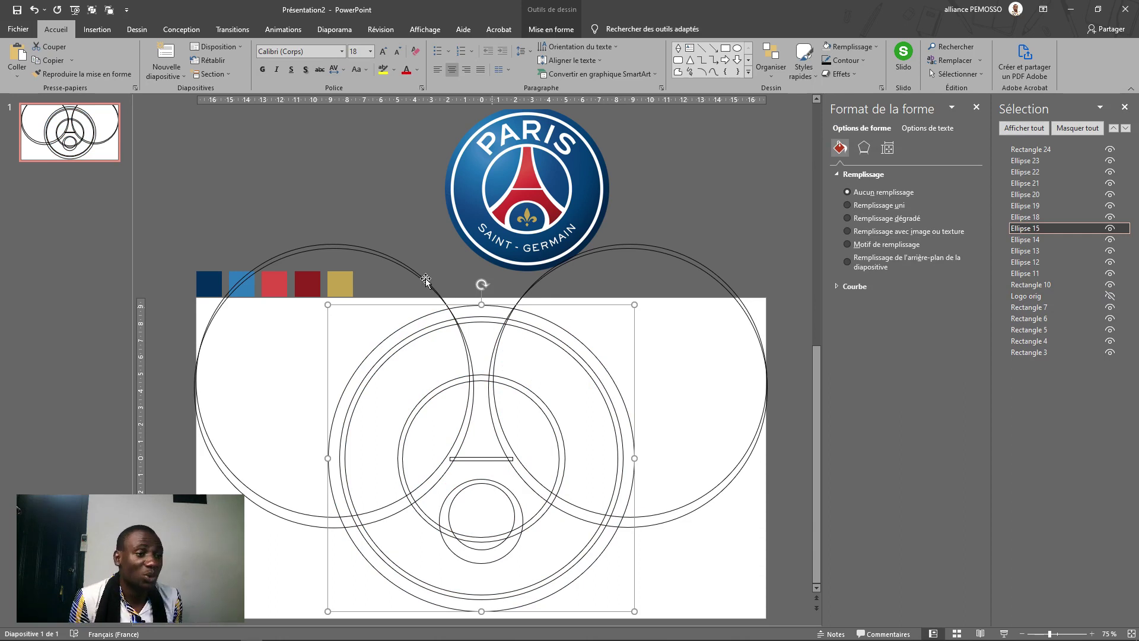
- Group the five colour swatches above the slide and collapse the group in the list of slide objects
click(200, 286)
shift+click(249, 290)
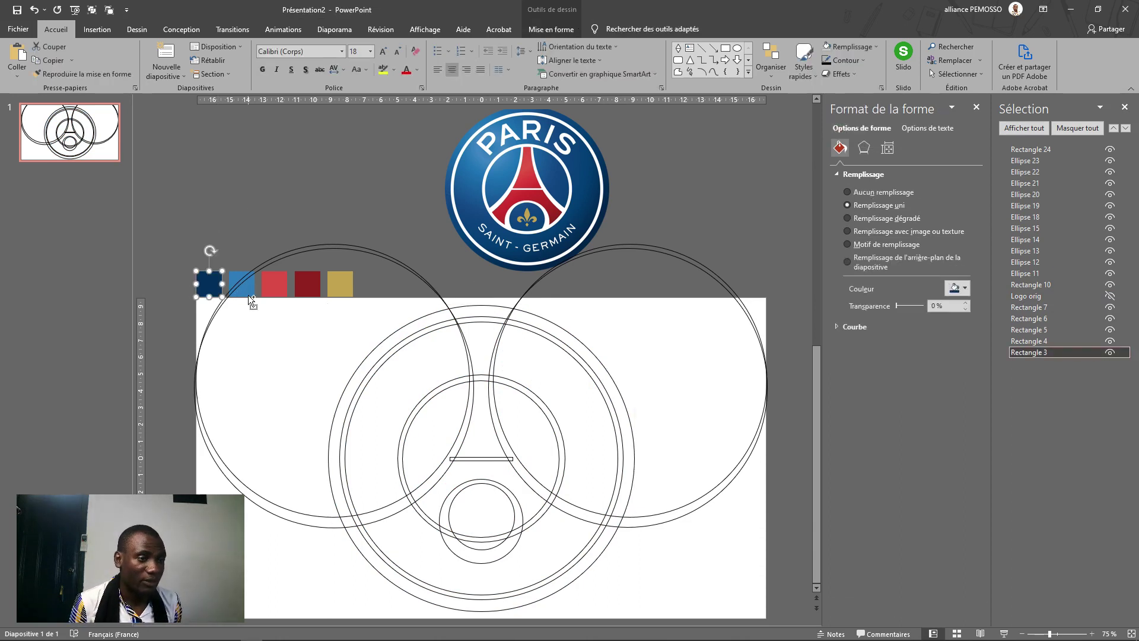
shift+click(277, 293)
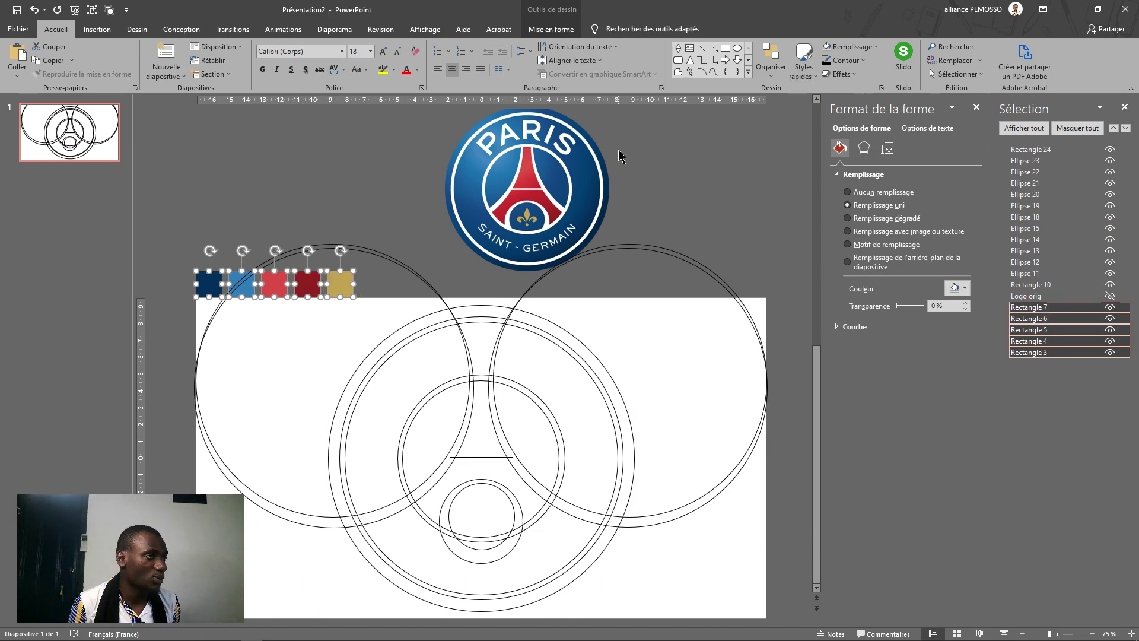
click(551, 29)
click(884, 60)
click(890, 75)
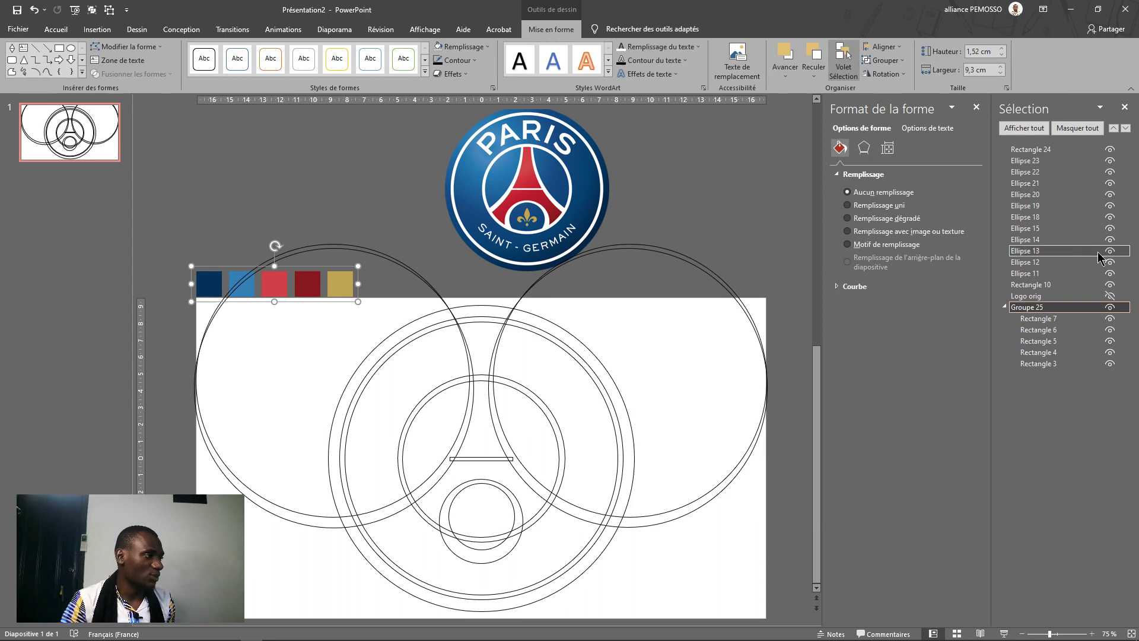
click(1005, 307)
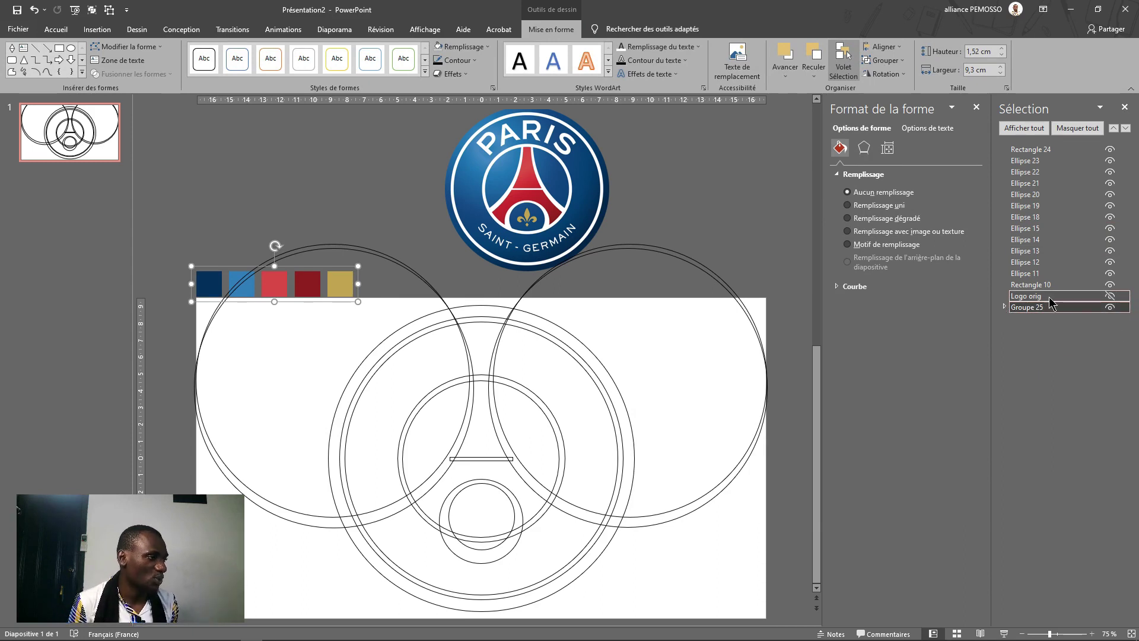
- Reorder the layers so the outermost circle sits just above Logo orig and the next circle inward directly above it
click(505, 303)
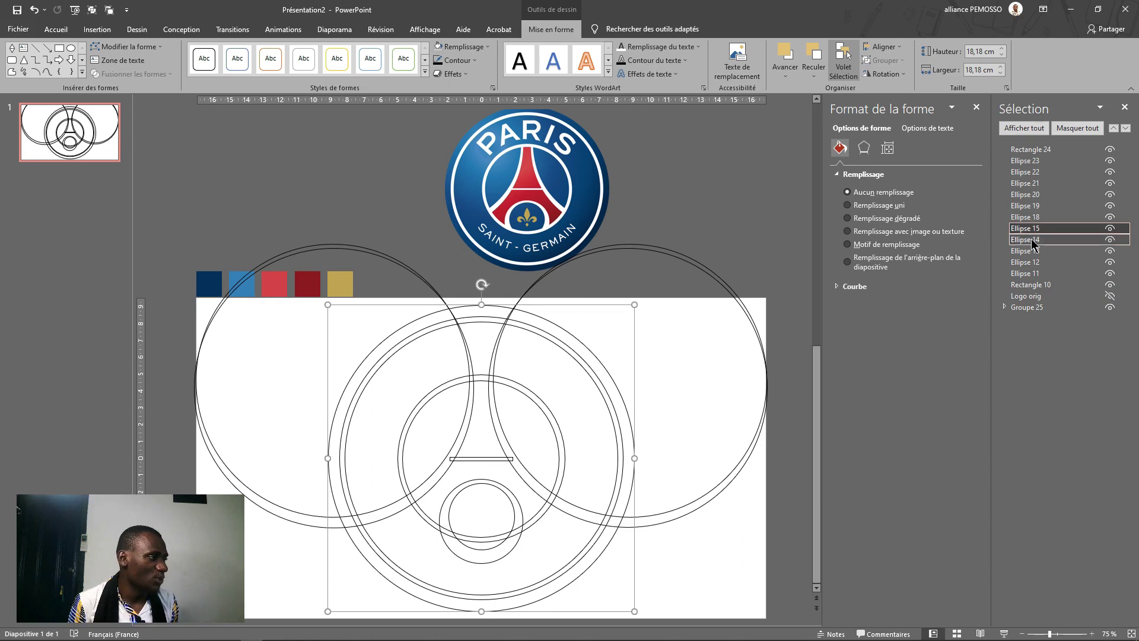
drag(1033, 229, 1044, 283)
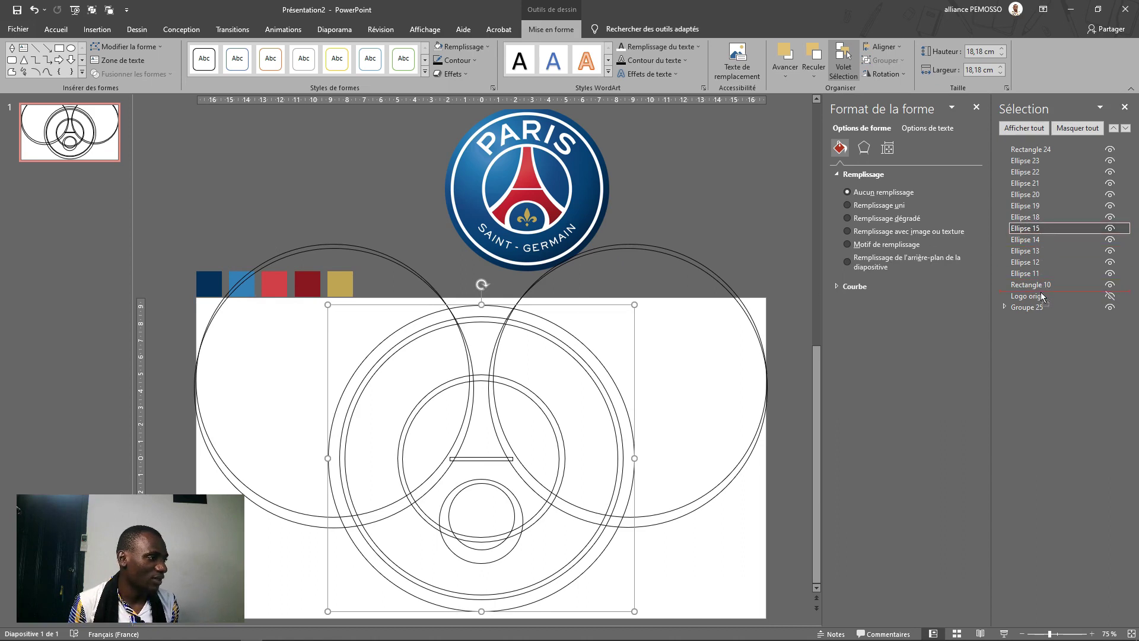
drag(1043, 296, 1043, 298)
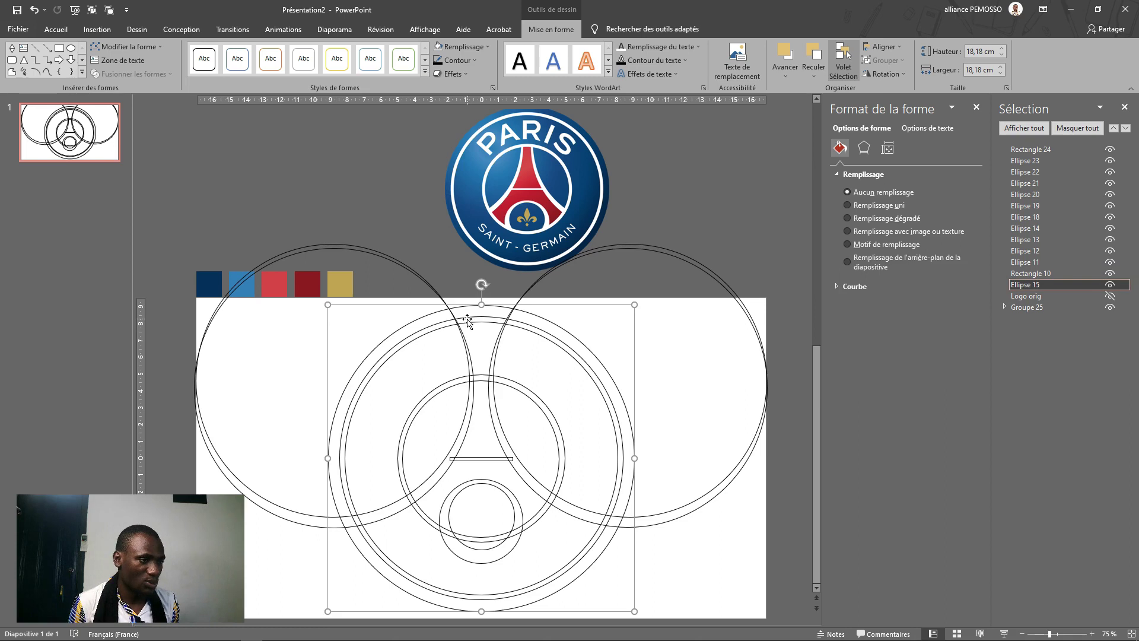
click(465, 320)
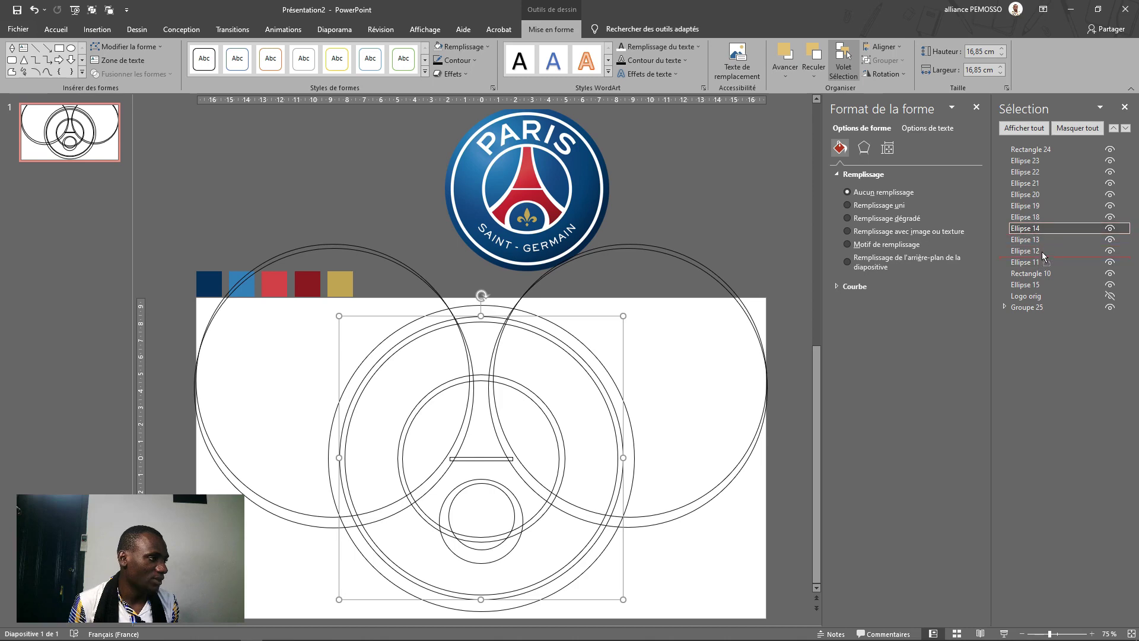
drag(1045, 282, 1046, 286)
- Fill the outermost circle with light grey and the next circle inward with light blue
click(1046, 286)
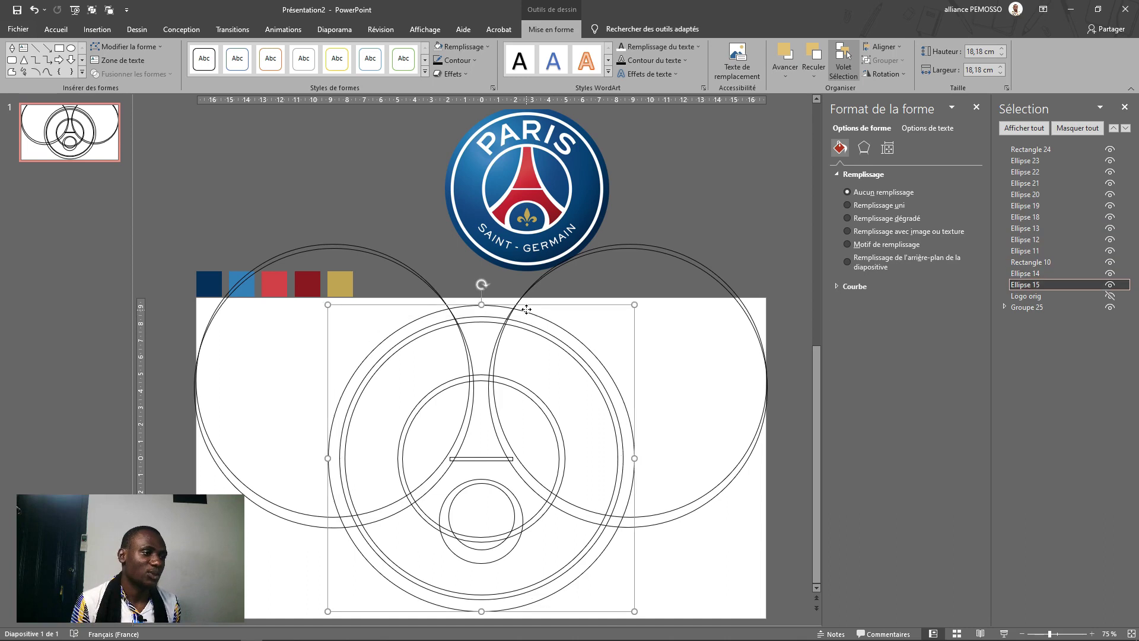
click(462, 47)
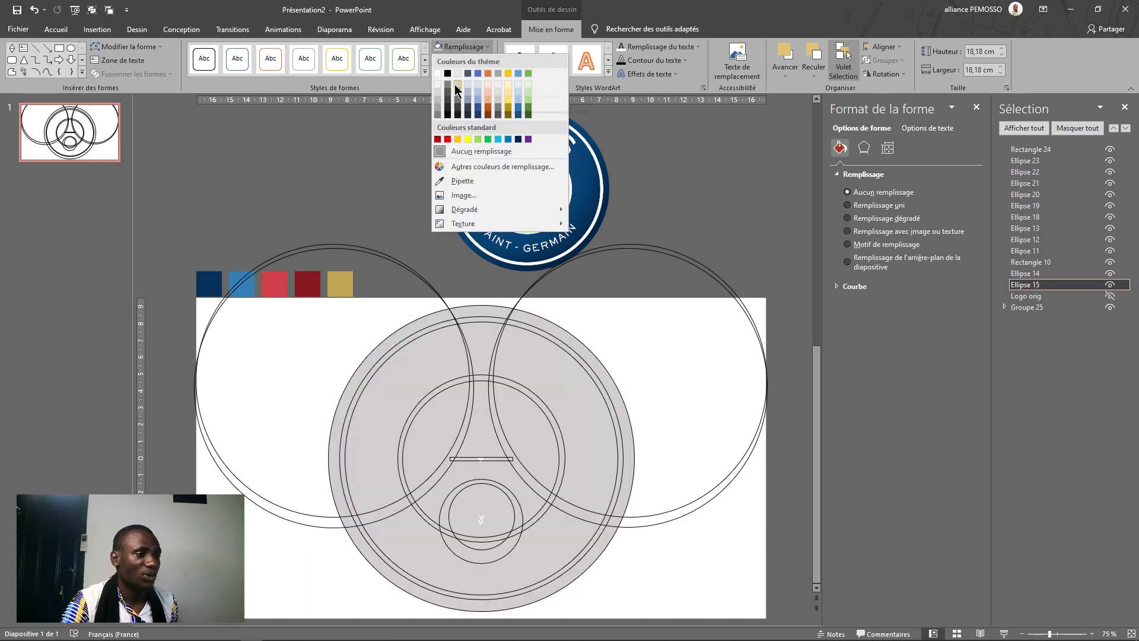
click(454, 84)
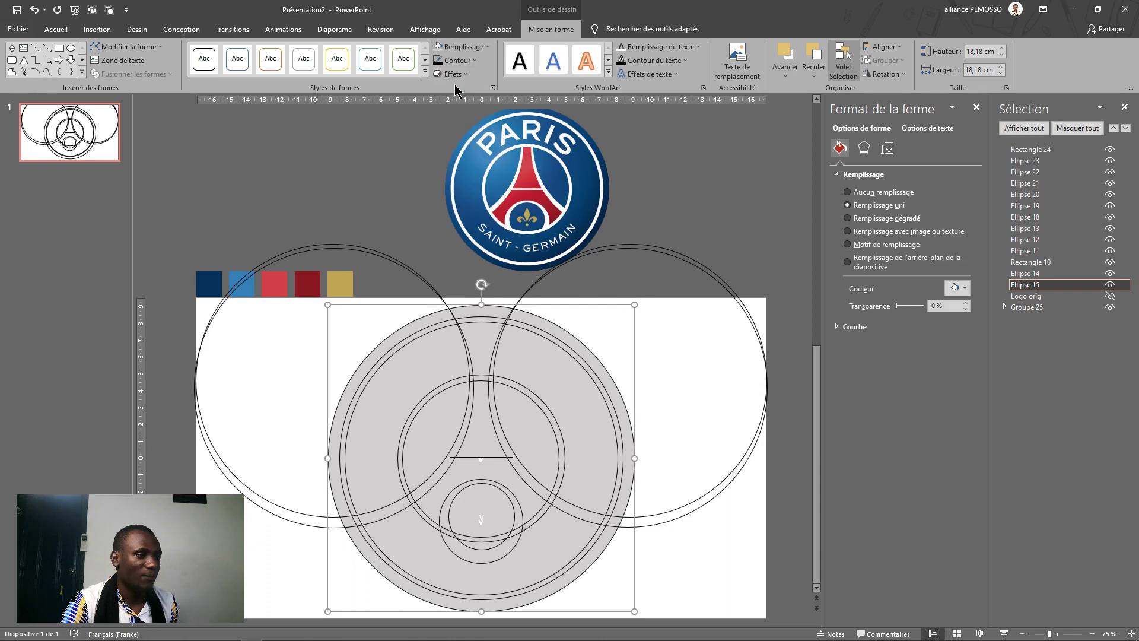
click(418, 332)
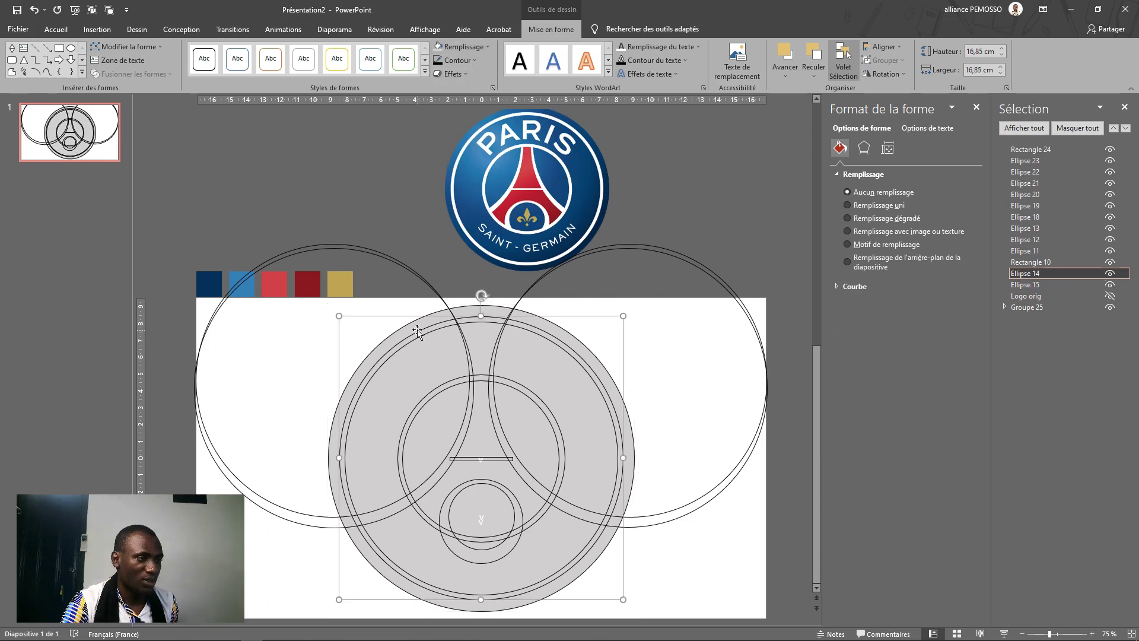
click(461, 47)
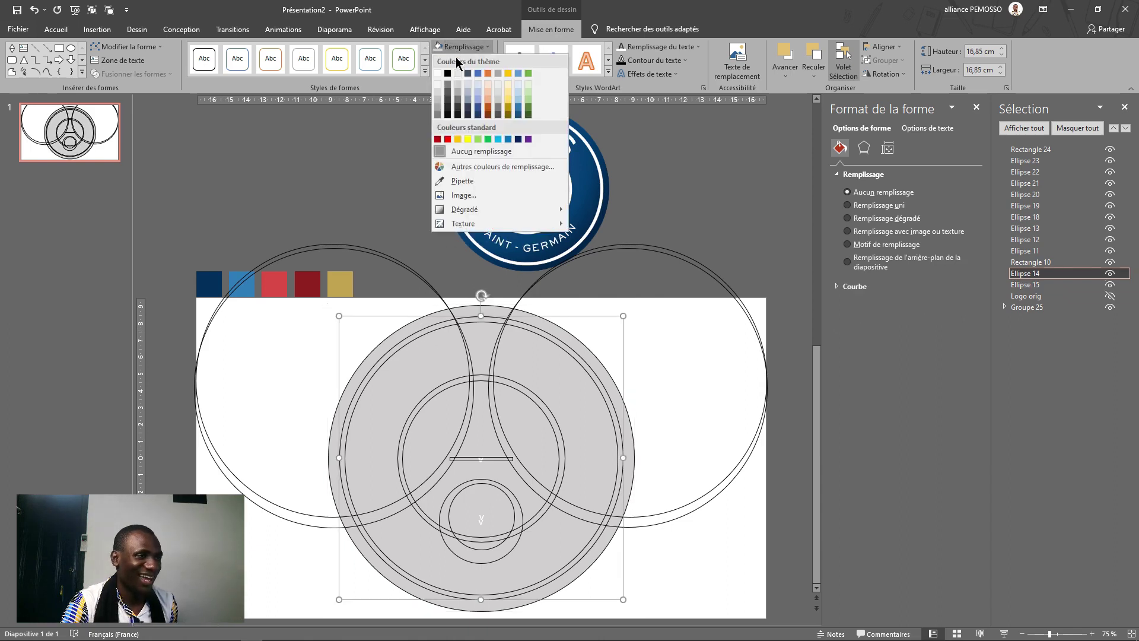
click(477, 98)
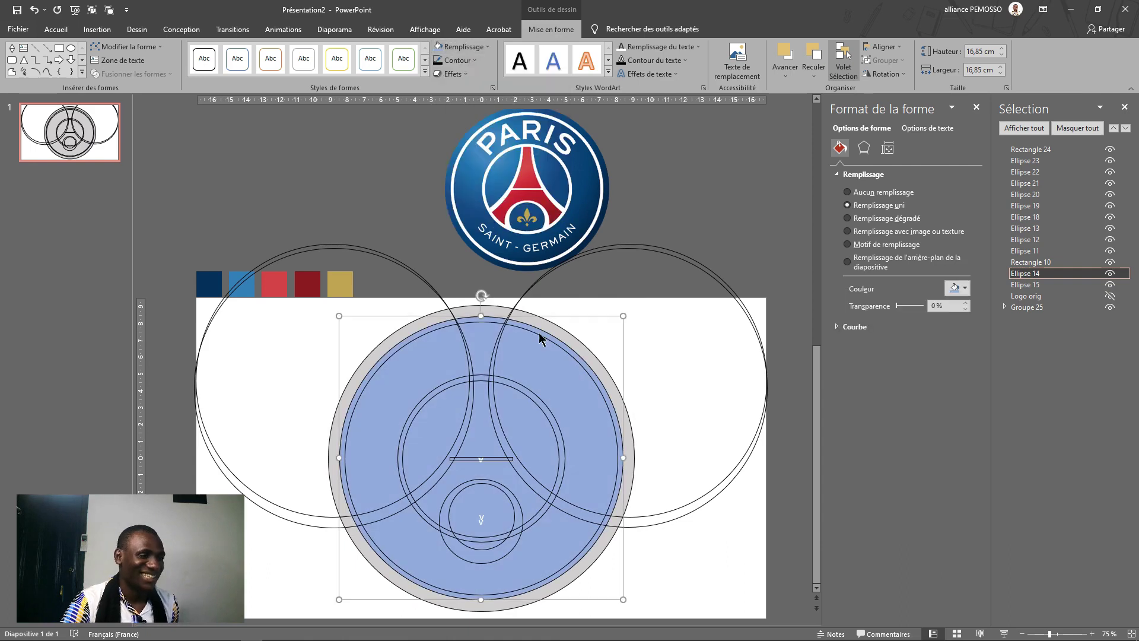
- Subtract the light blue circle from the light grey outermost circle to leave a ring
click(631, 472)
shift+click(616, 476)
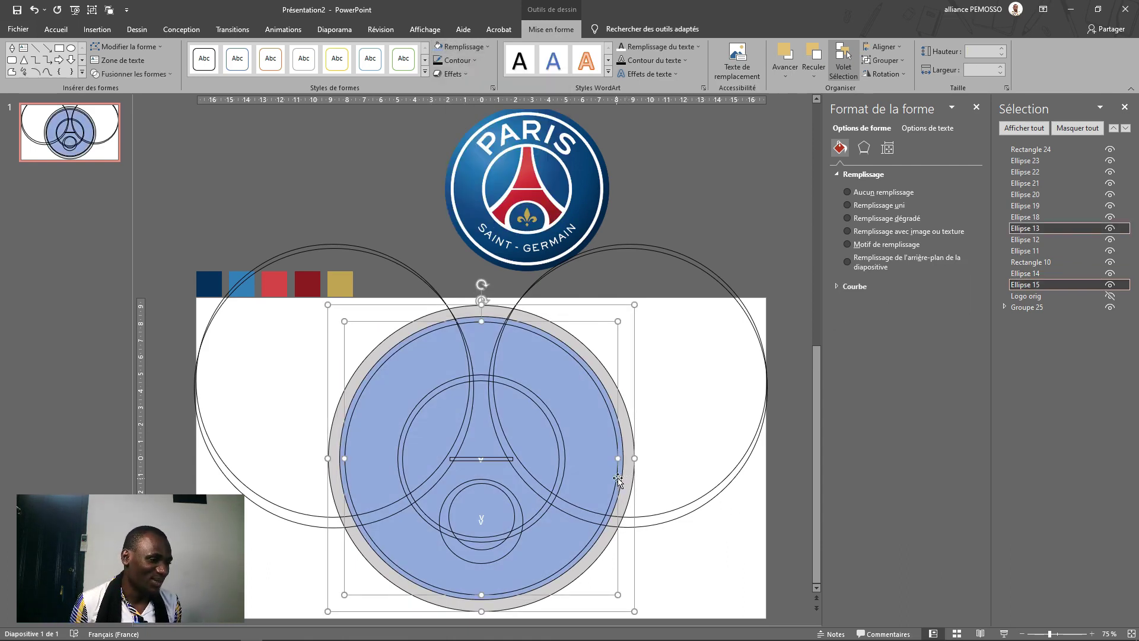
click(638, 465)
click(624, 482)
shift+click(623, 481)
click(126, 74)
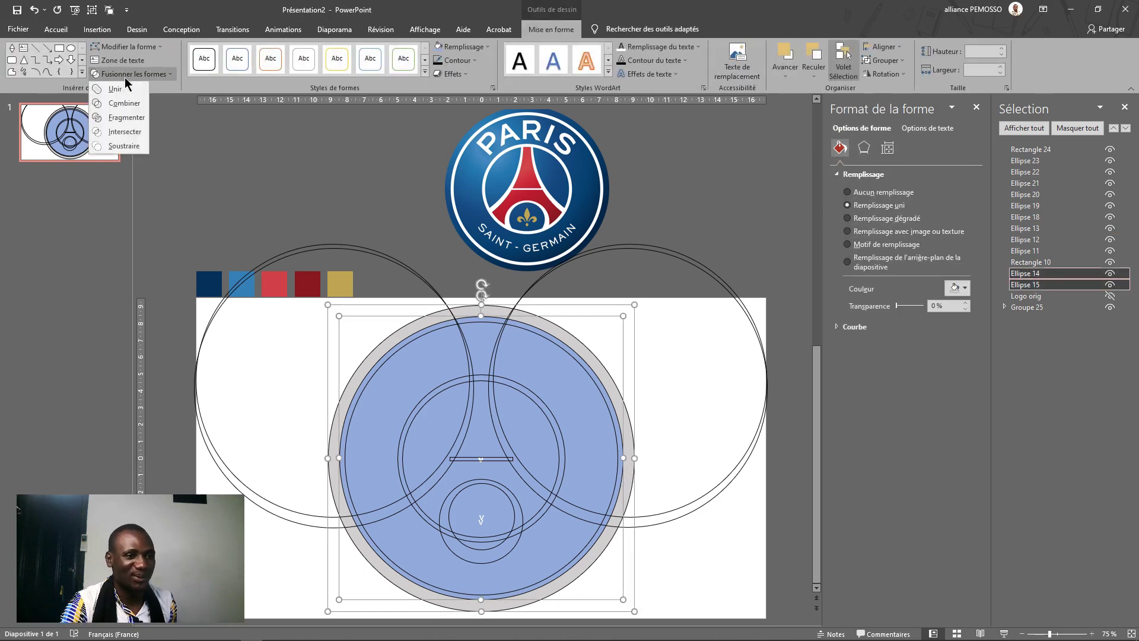
click(122, 146)
click(676, 442)
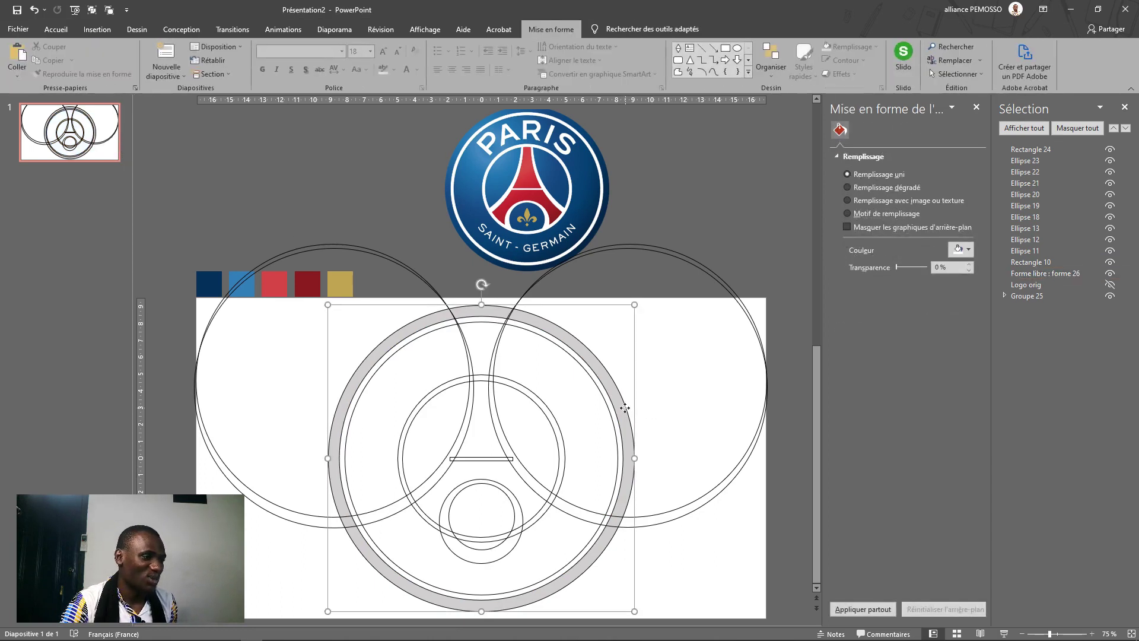
- Remove the outline from the light grey outer ring
click(625, 407)
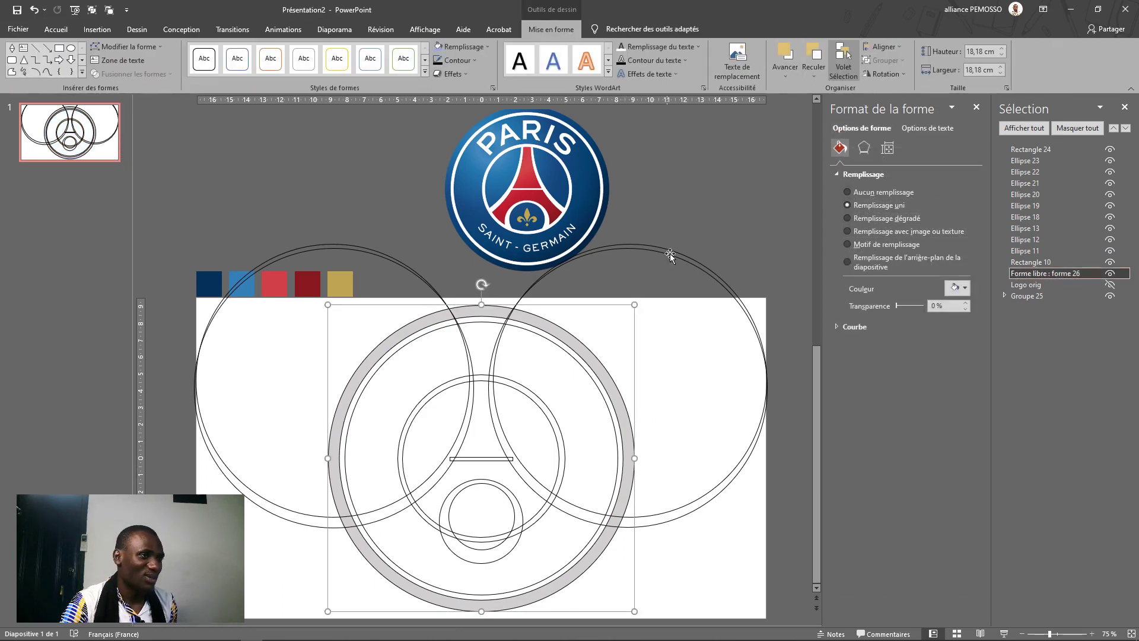
click(452, 64)
click(477, 163)
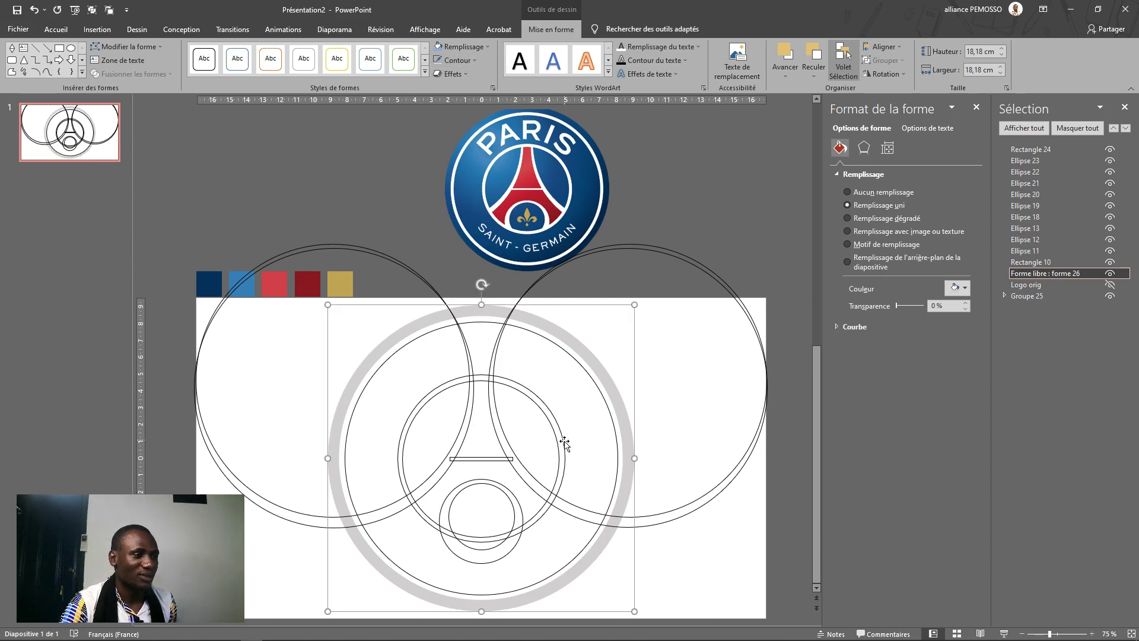
- Give the circle just inside the outer ring a light grey fill without outline and place it directly above the ring in the layer order
click(573, 359)
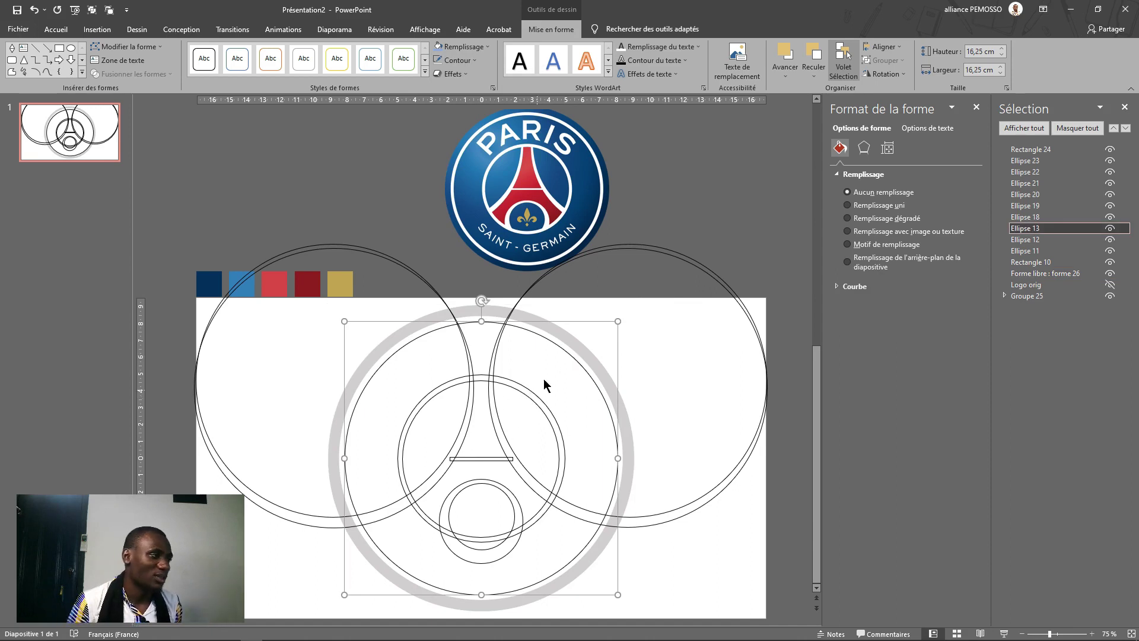
click(481, 48)
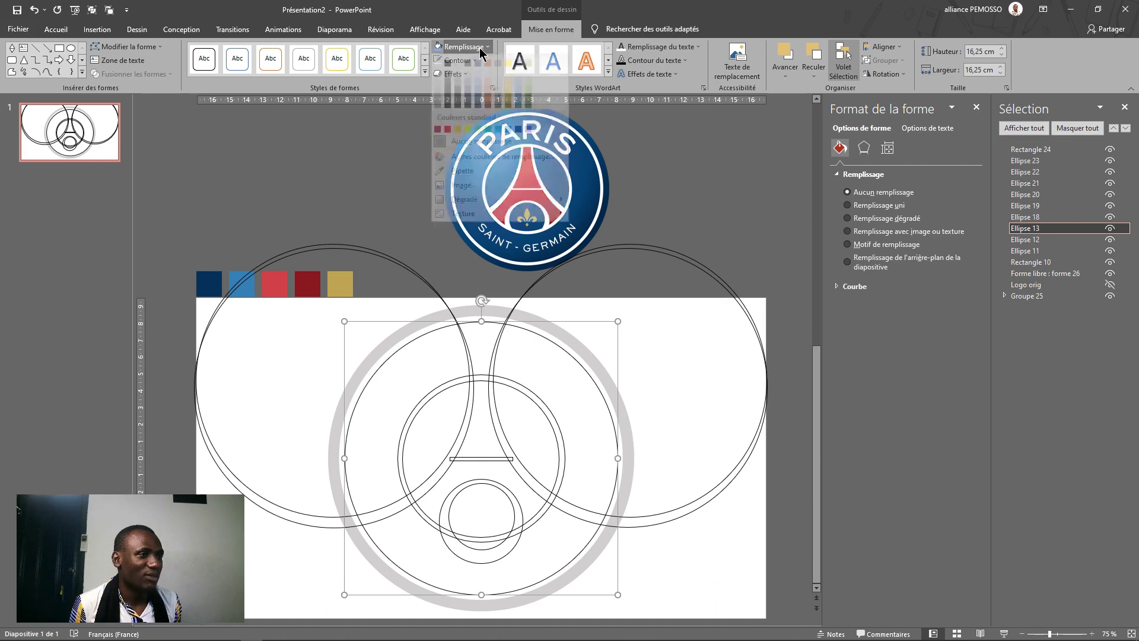
click(462, 84)
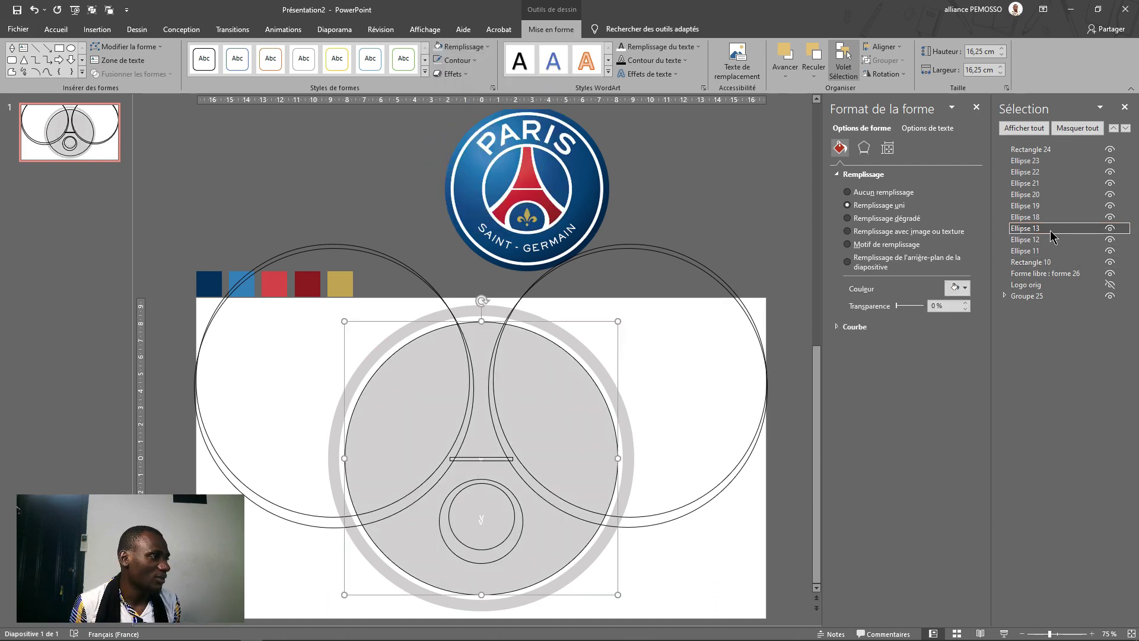
drag(1050, 233, 1052, 268)
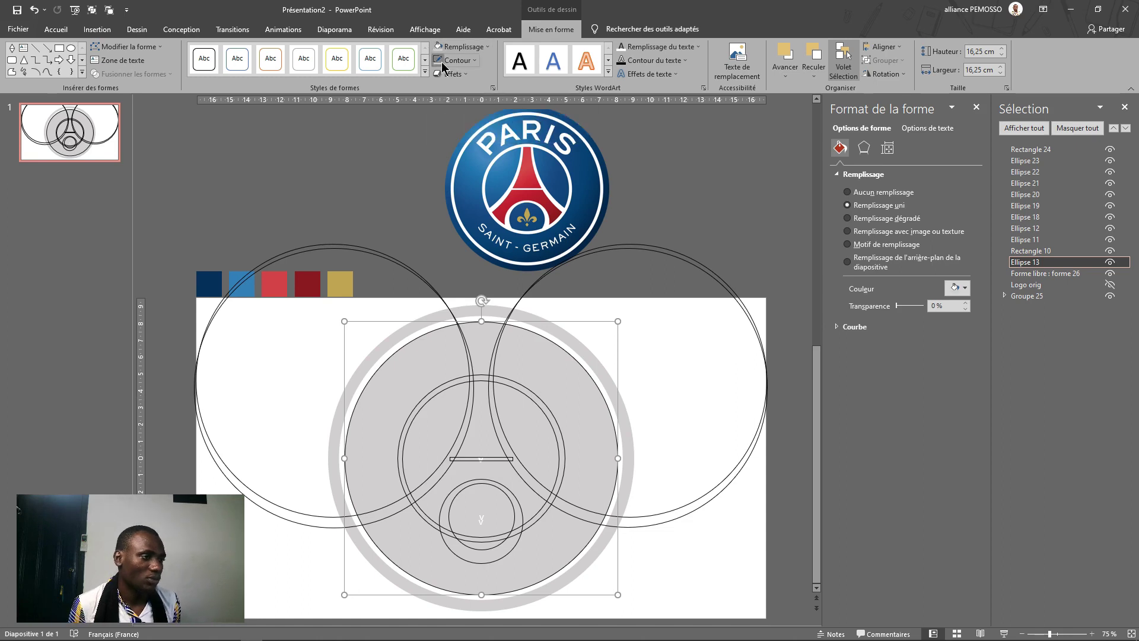
- Move the next circle inward directly above the large grey circle in the layer order and fill it light grey without outline
click(549, 411)
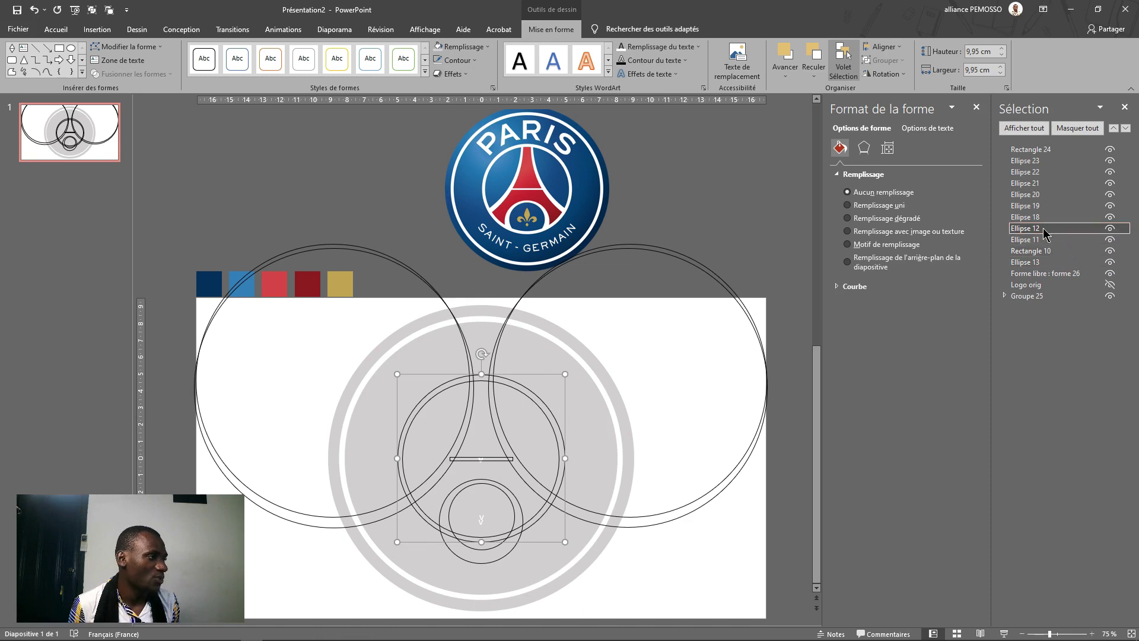
drag(1044, 228, 1039, 263)
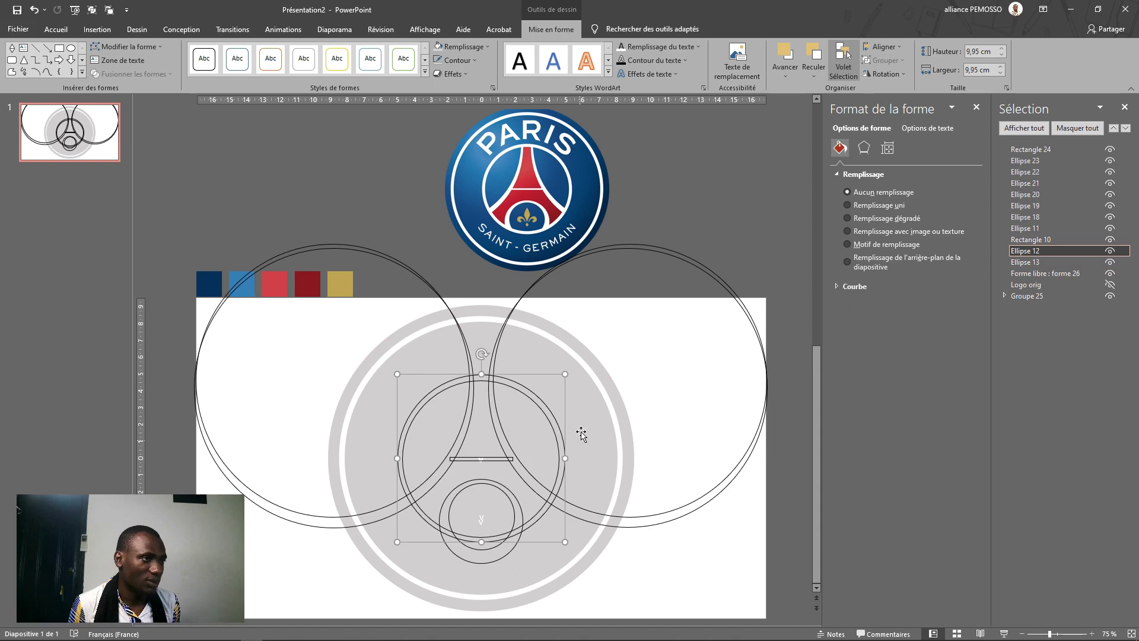
click(442, 48)
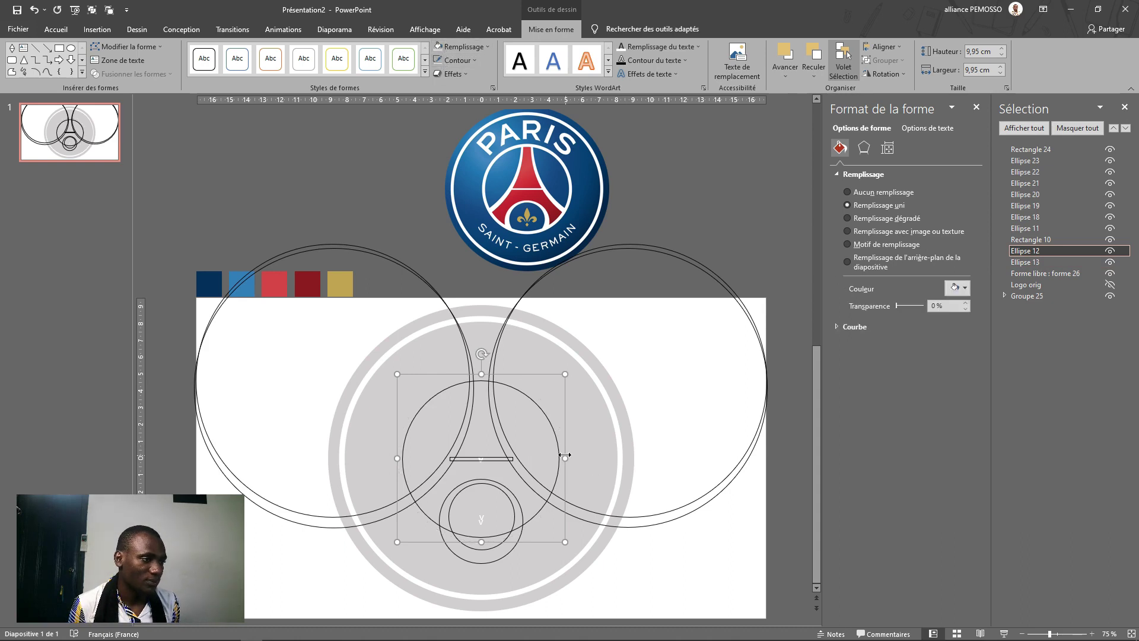
- Fragment the two overlapping light grey circles and delete the central disc to leave a wide grey ring
shift+click(618, 454)
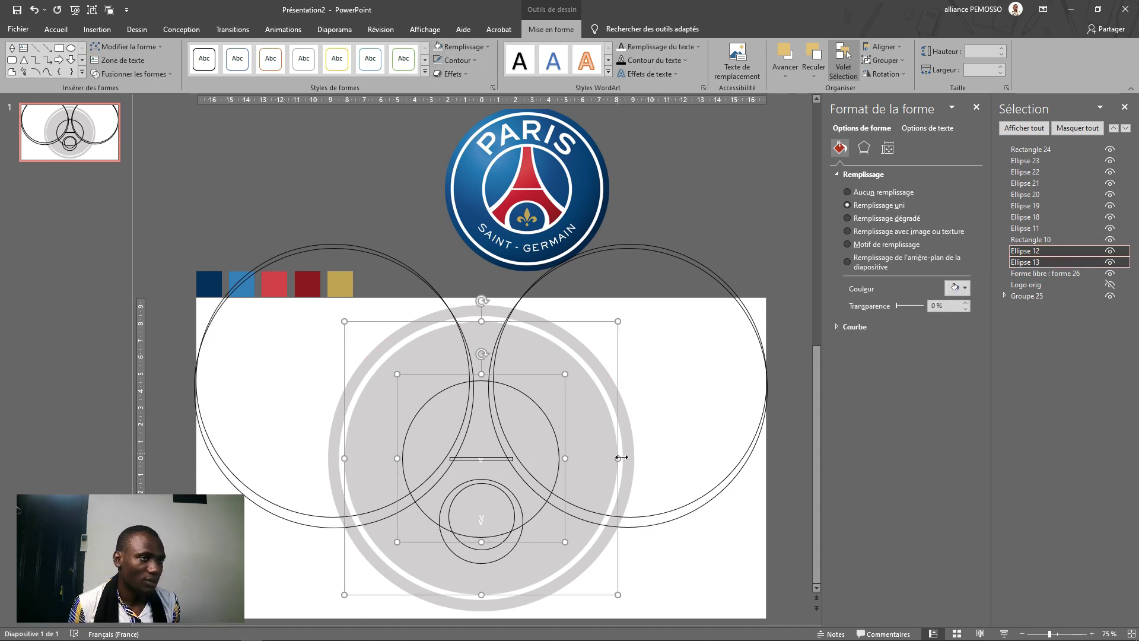
click(137, 75)
click(126, 145)
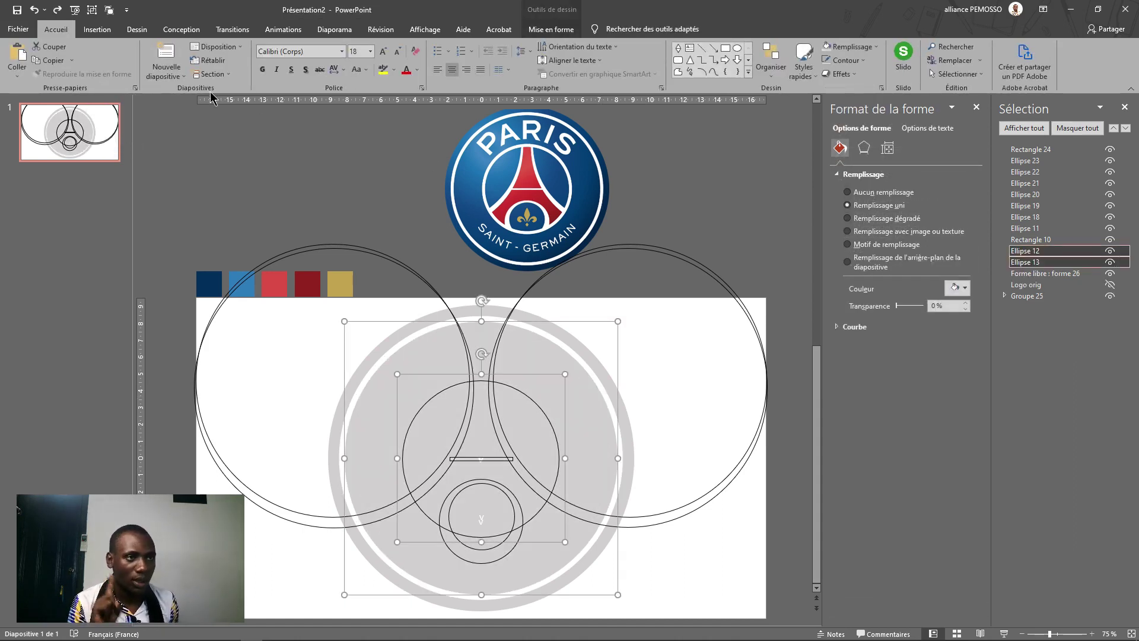
click(551, 29)
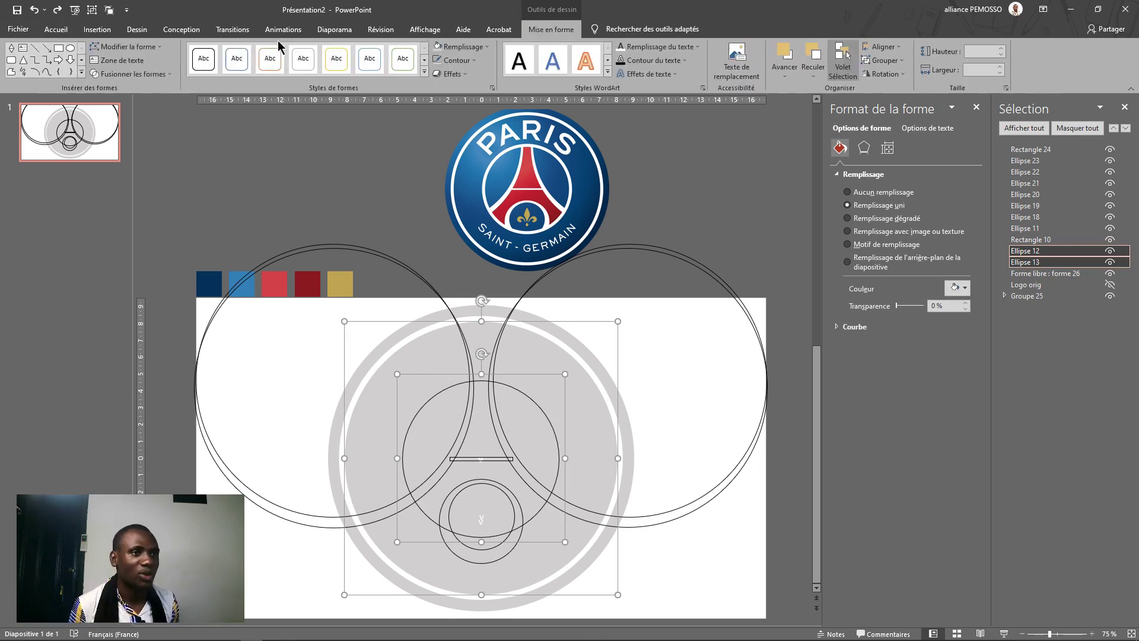
click(119, 74)
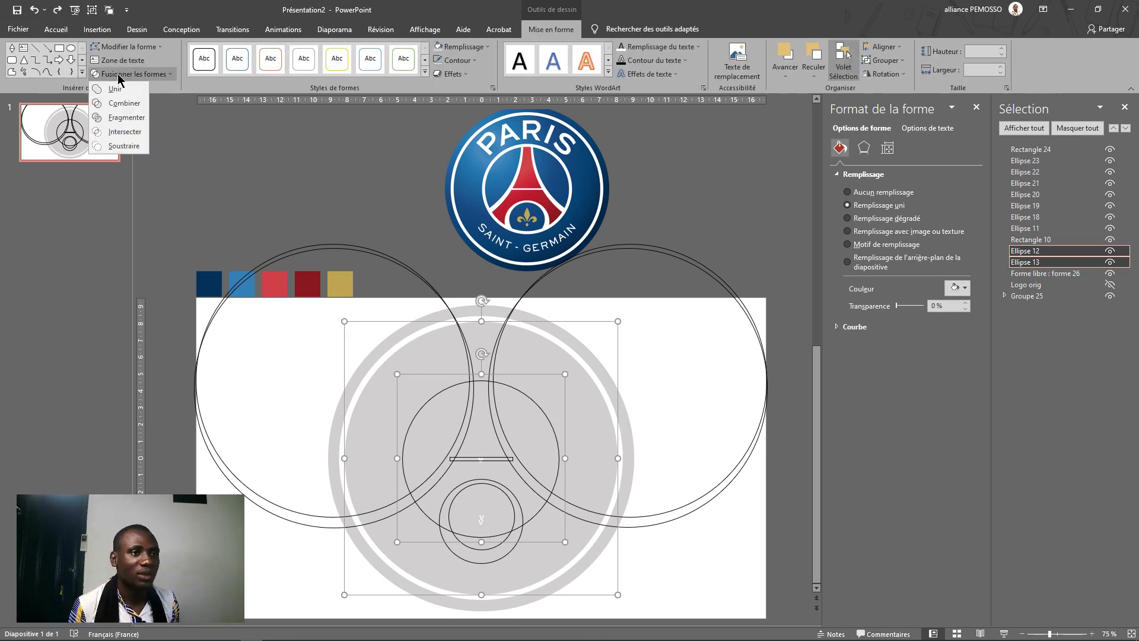
click(126, 118)
click(636, 412)
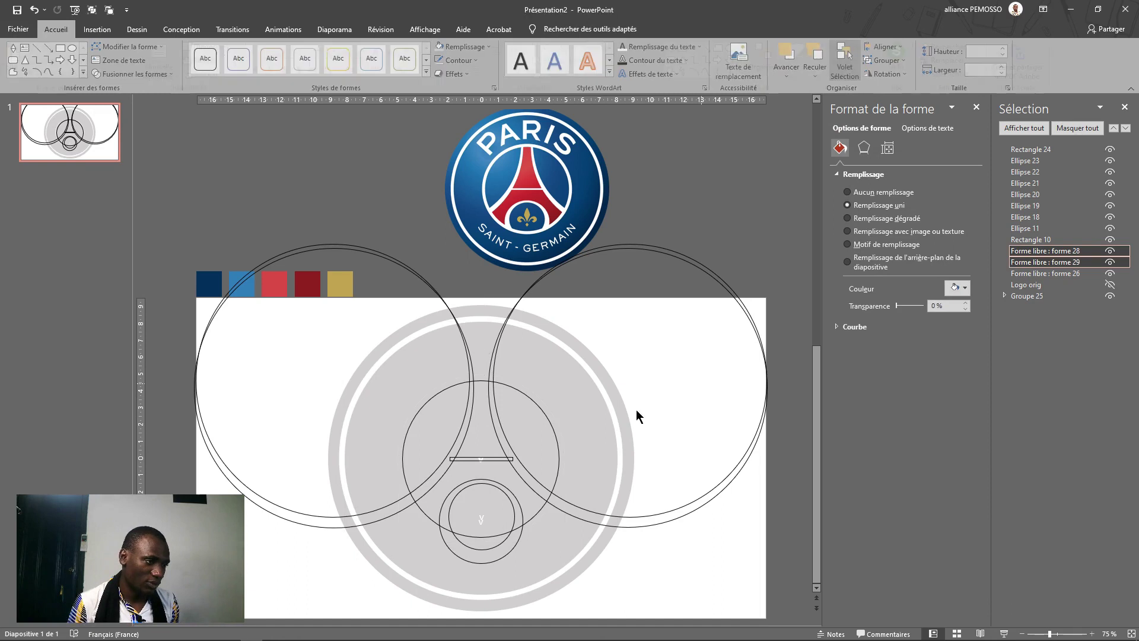
click(547, 446)
key(Delete)
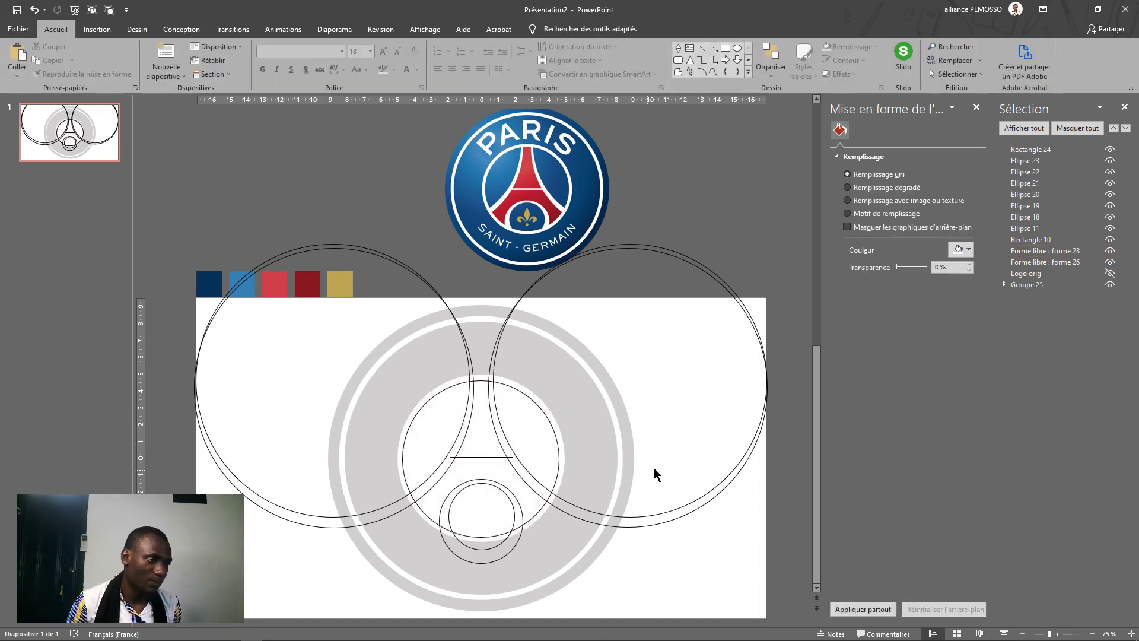
- Fragment the inner circle together with the four large side circles and the two small circles at its base
click(546, 417)
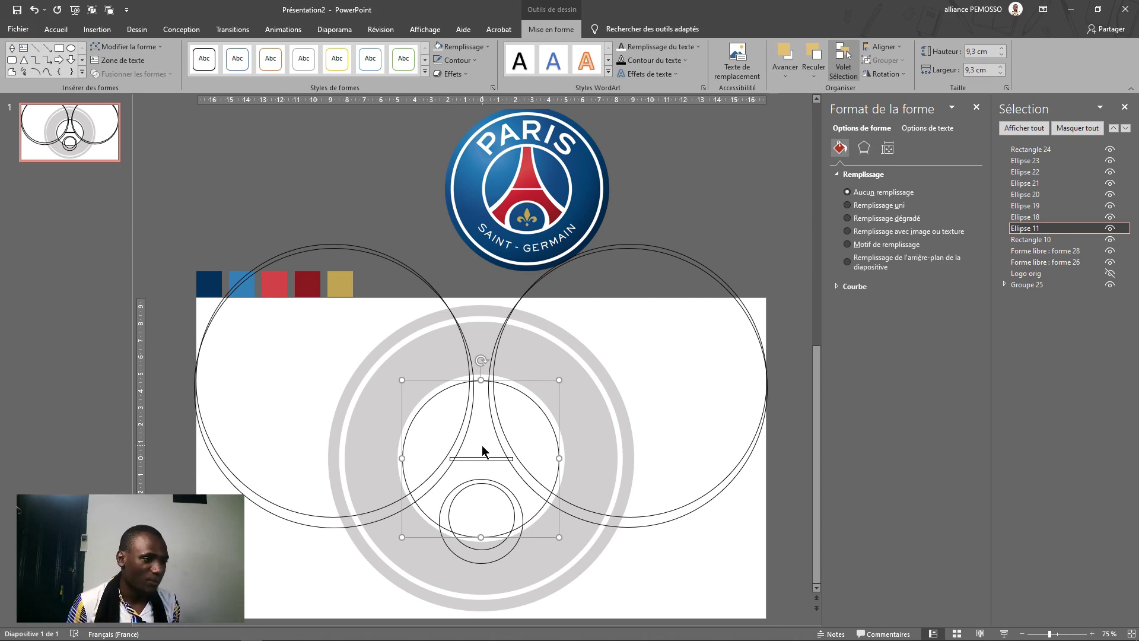
shift+click(462, 424)
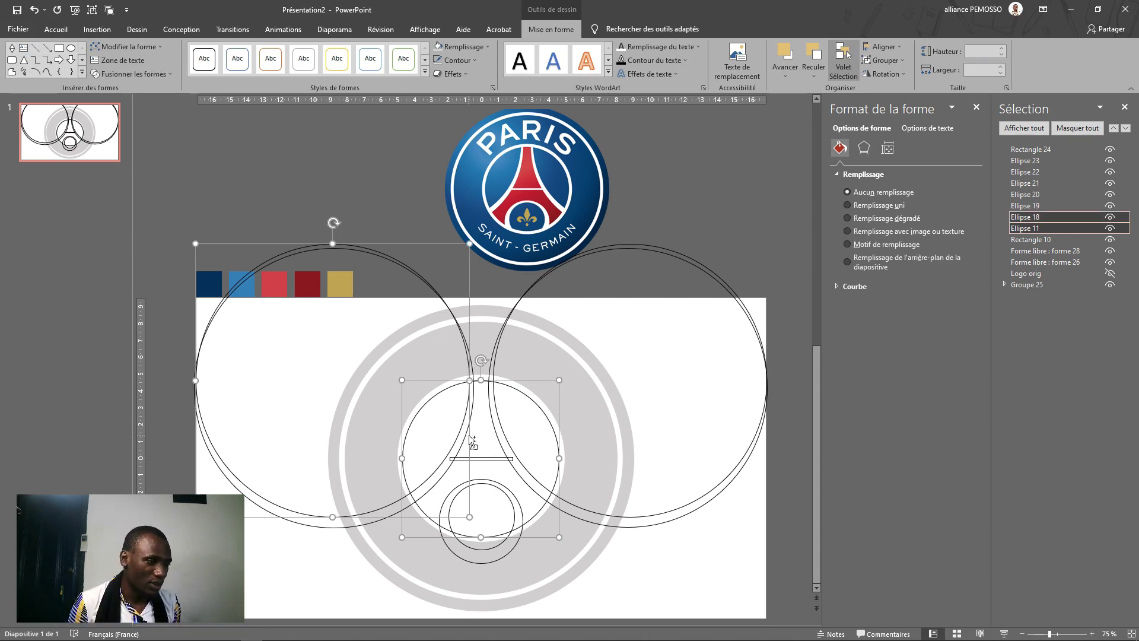
shift+click(472, 447)
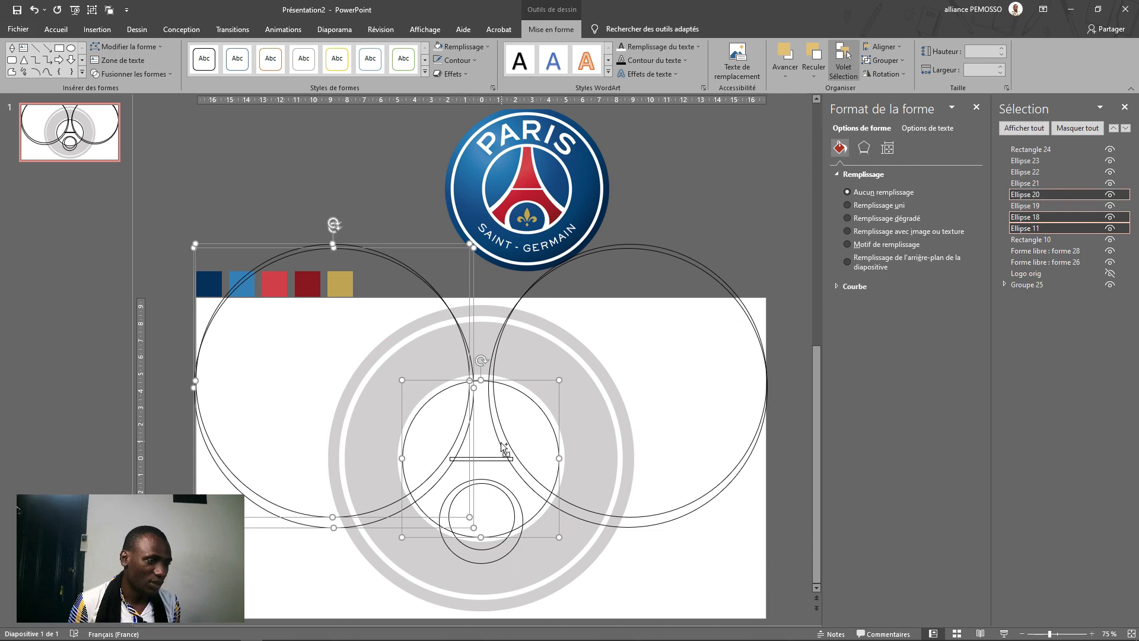
shift+click(503, 449)
shift+click(504, 450)
shift+click(504, 449)
shift+click(509, 444)
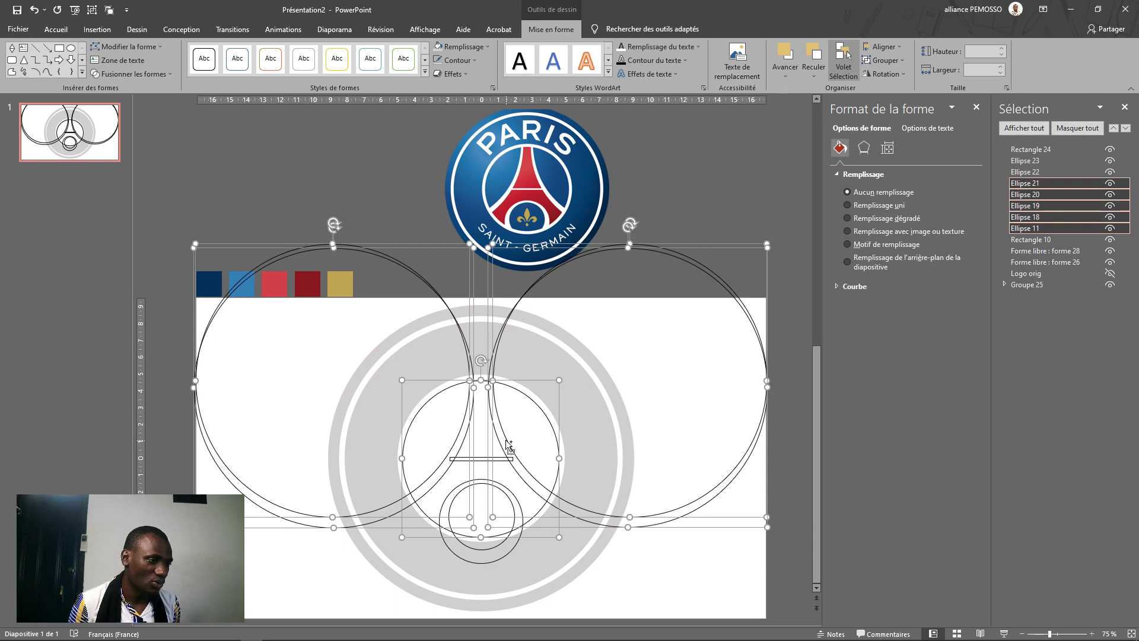
shift+click(458, 498)
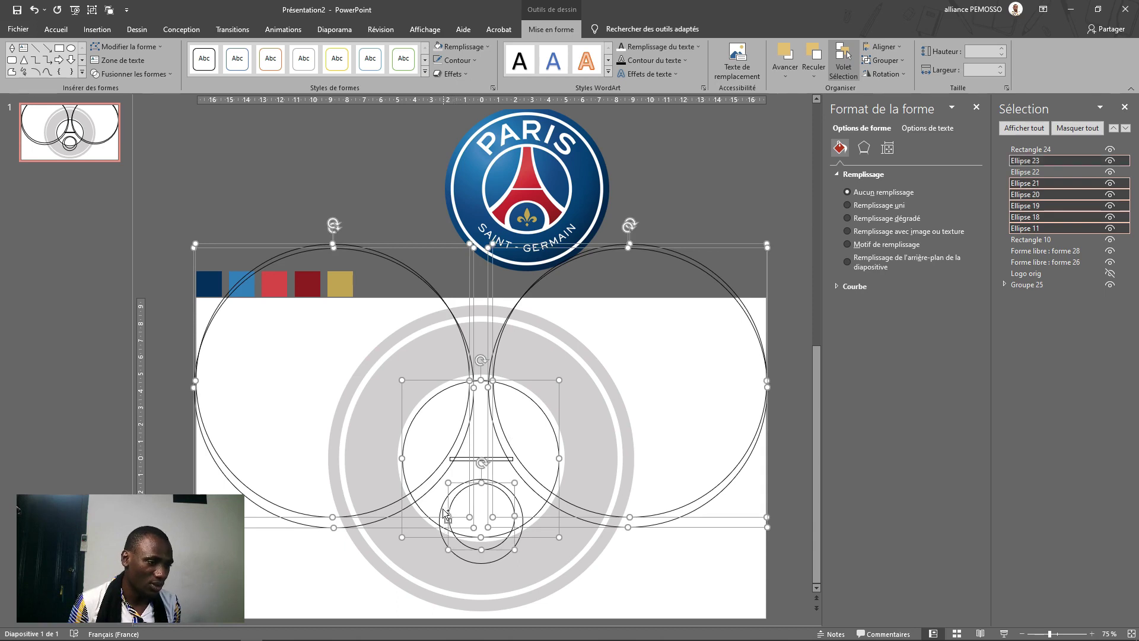
shift+click(441, 511)
click(116, 75)
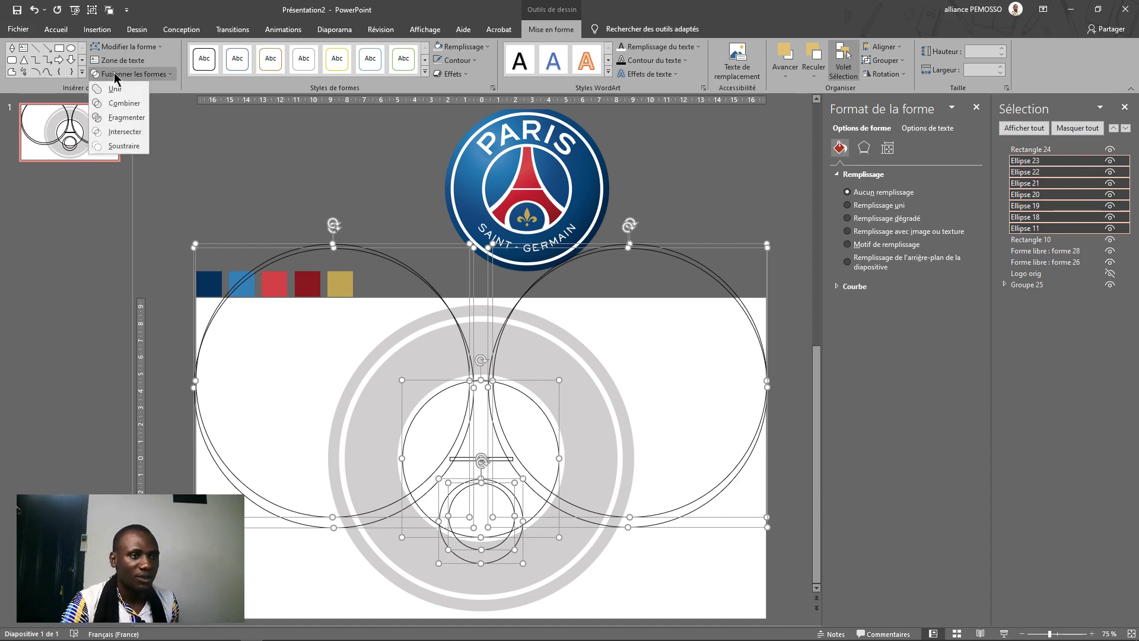
click(117, 118)
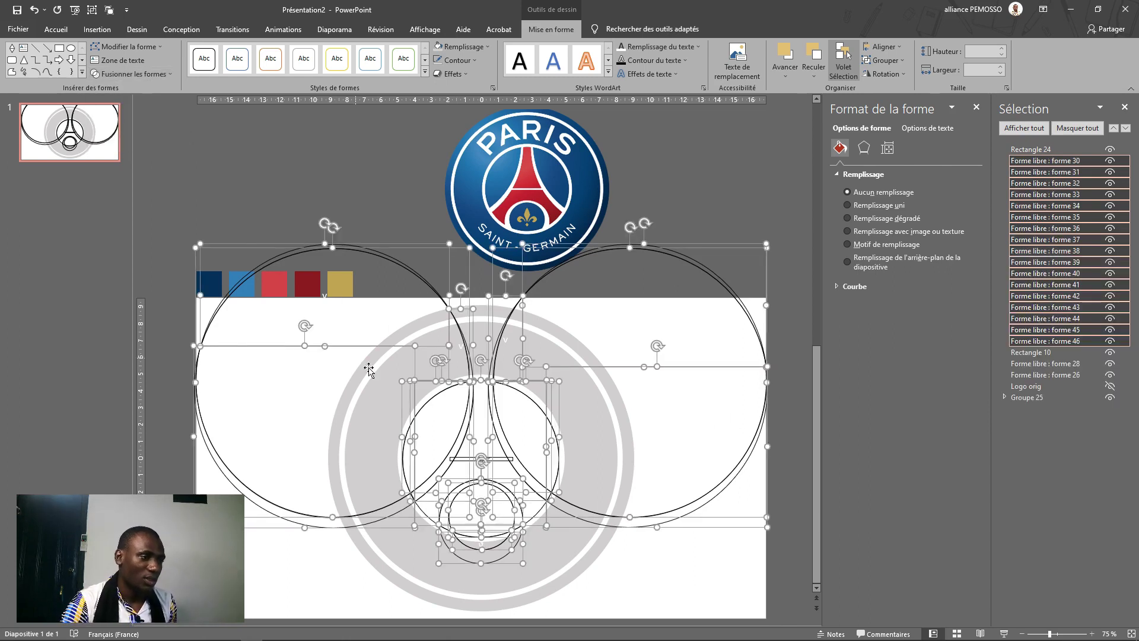
- Delete all the fragments except the tower, the two side segments, the inner arch disc and its surrounding band
shift+click(532, 406)
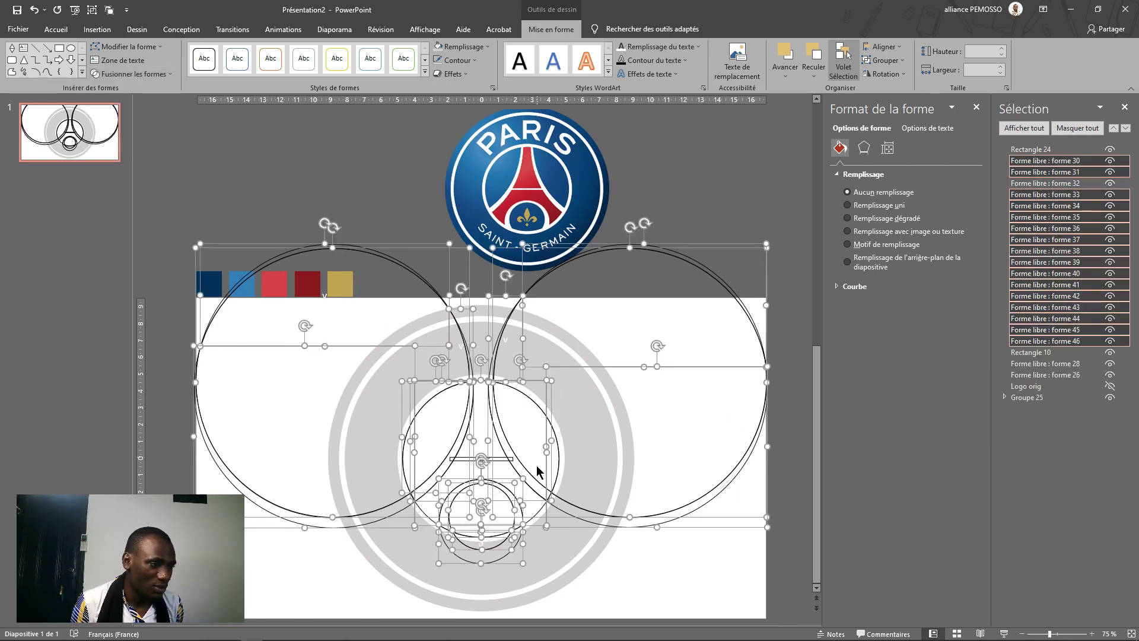
shift+click(442, 401)
shift+click(463, 452)
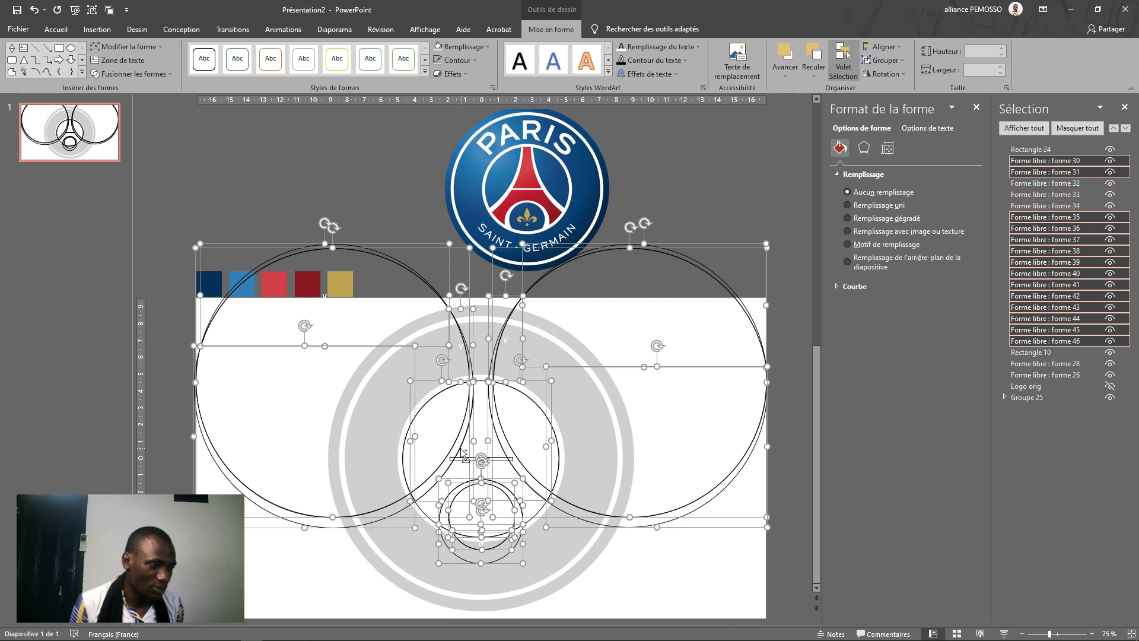
shift+click(452, 530)
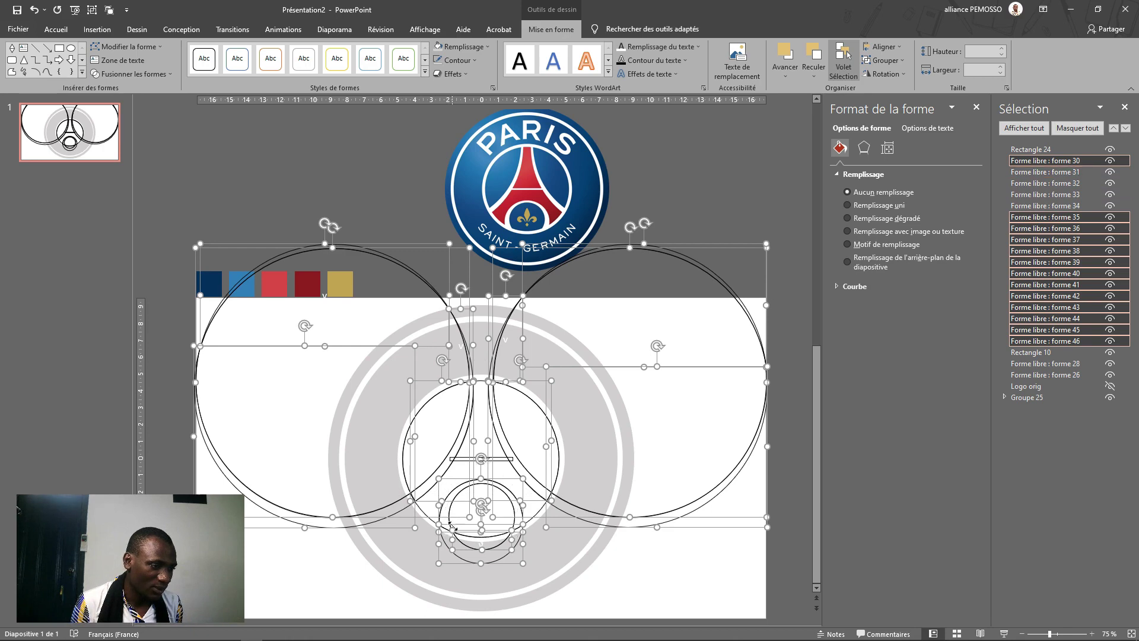
shift+click(443, 524)
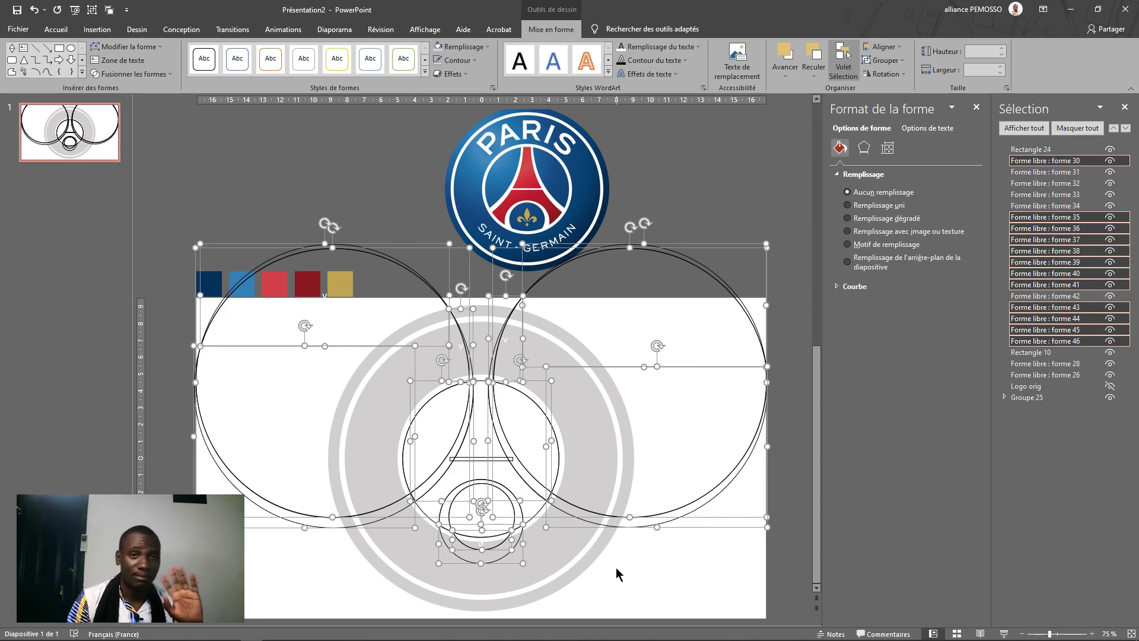
key(Delete)
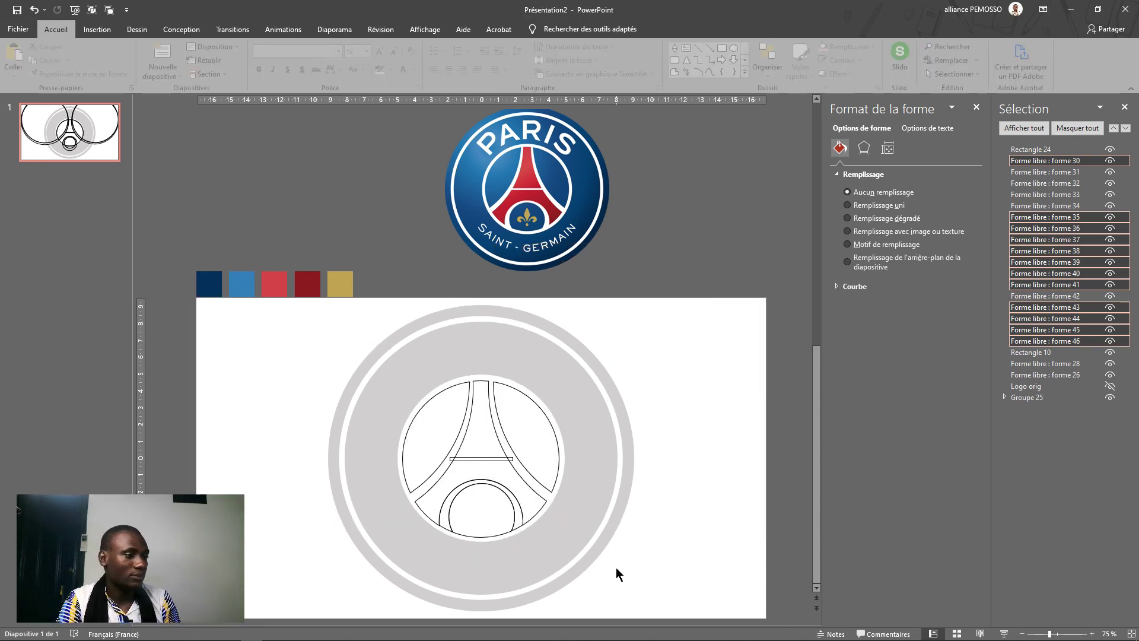
- Fragment the Eiffel Tower shape with the thin horizontal rectangle crossing its middle
scroll(446, 490, up, 5)
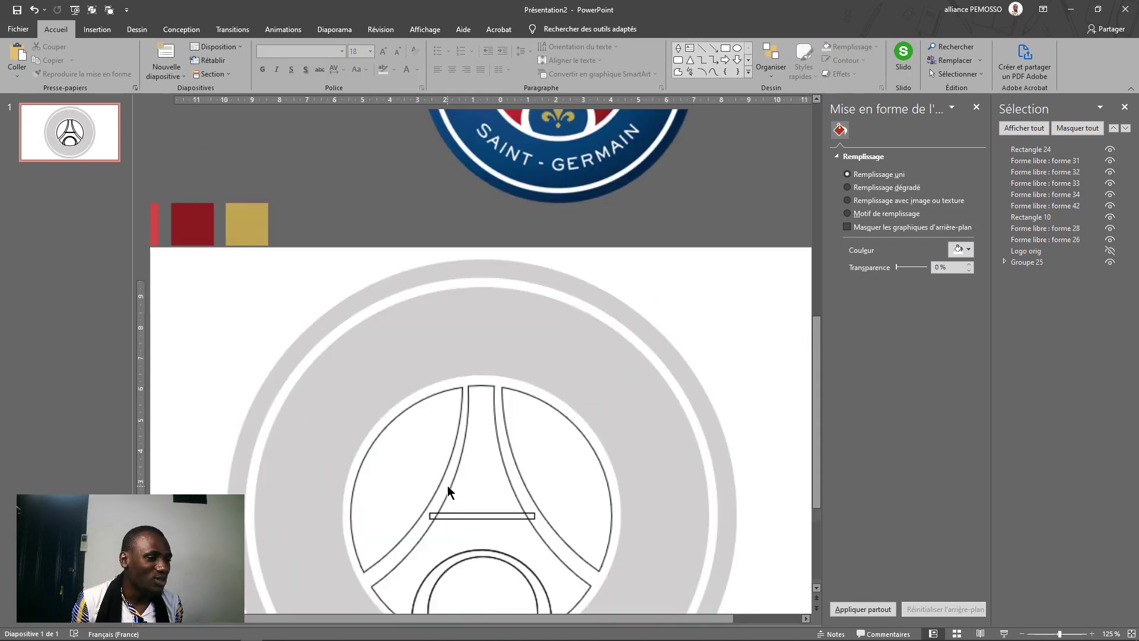
click(463, 415)
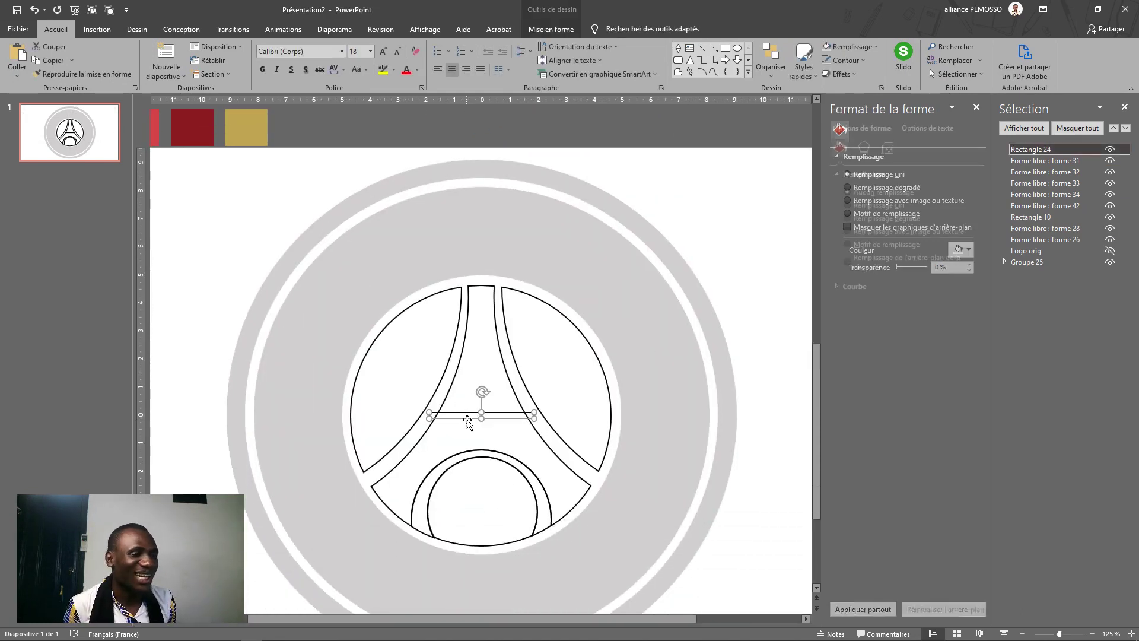
shift+click(454, 391)
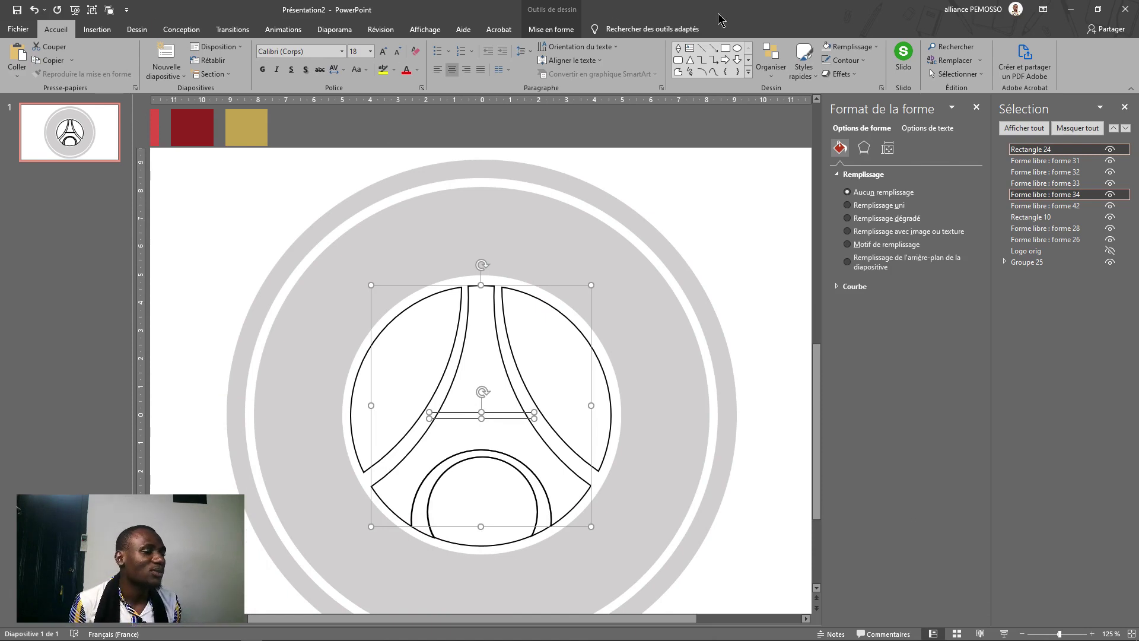
click(551, 29)
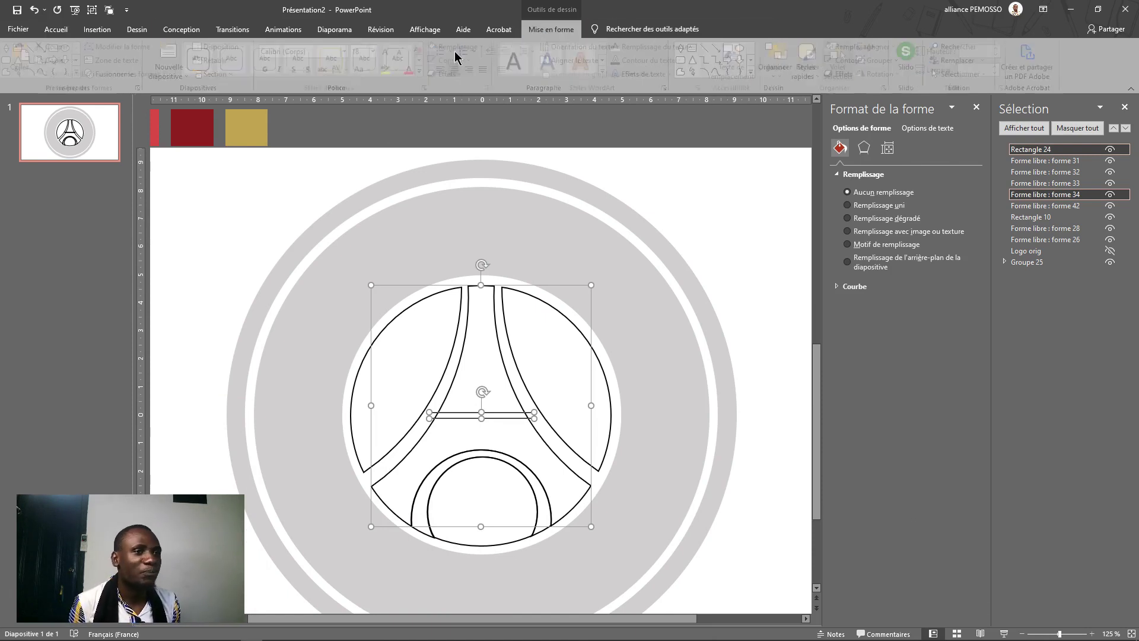
click(131, 74)
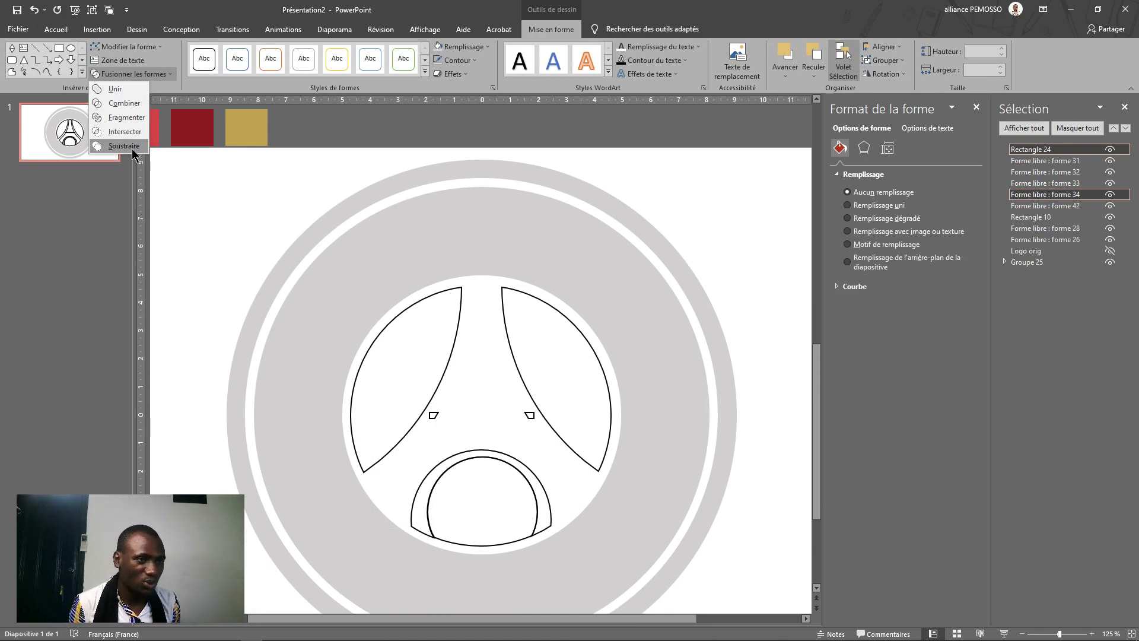
click(128, 118)
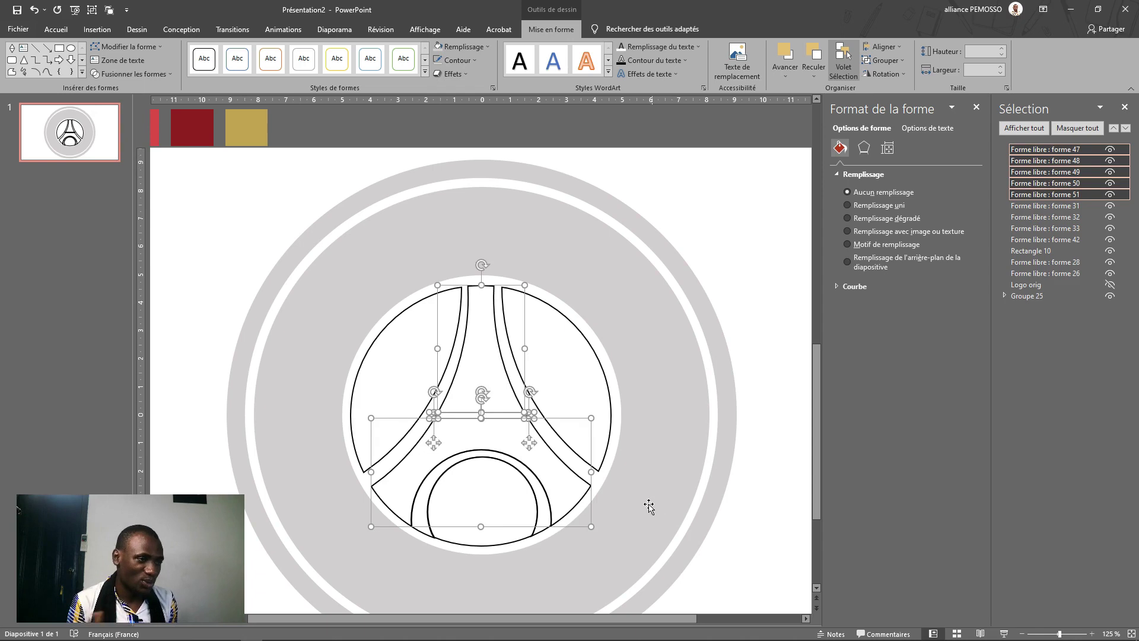
- Delete the crossbar fragments, keeping only the upper and lower parts of the tower
shift+click(509, 387)
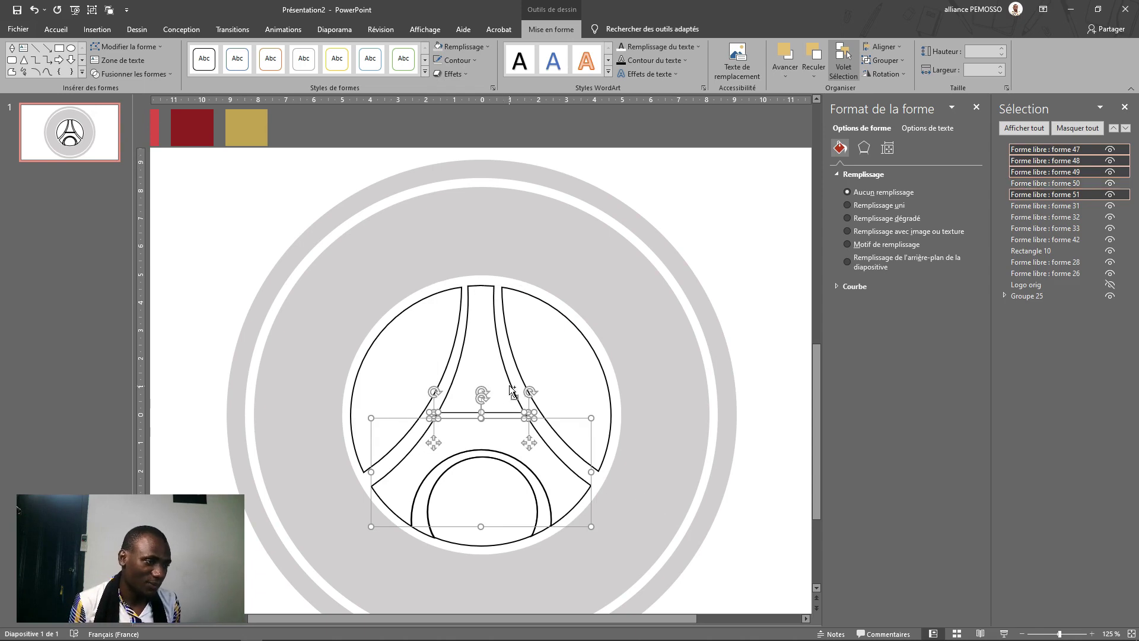
shift+click(564, 469)
key(Delete)
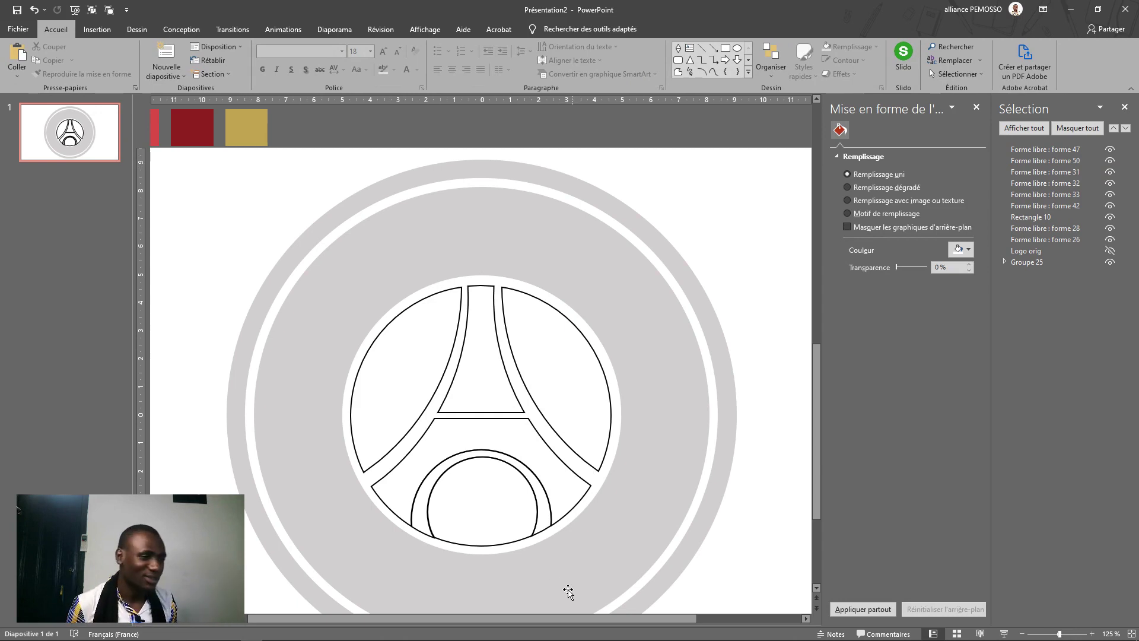
- Unite the upper and lower parts of the Eiffel Tower into a single shape
click(507, 386)
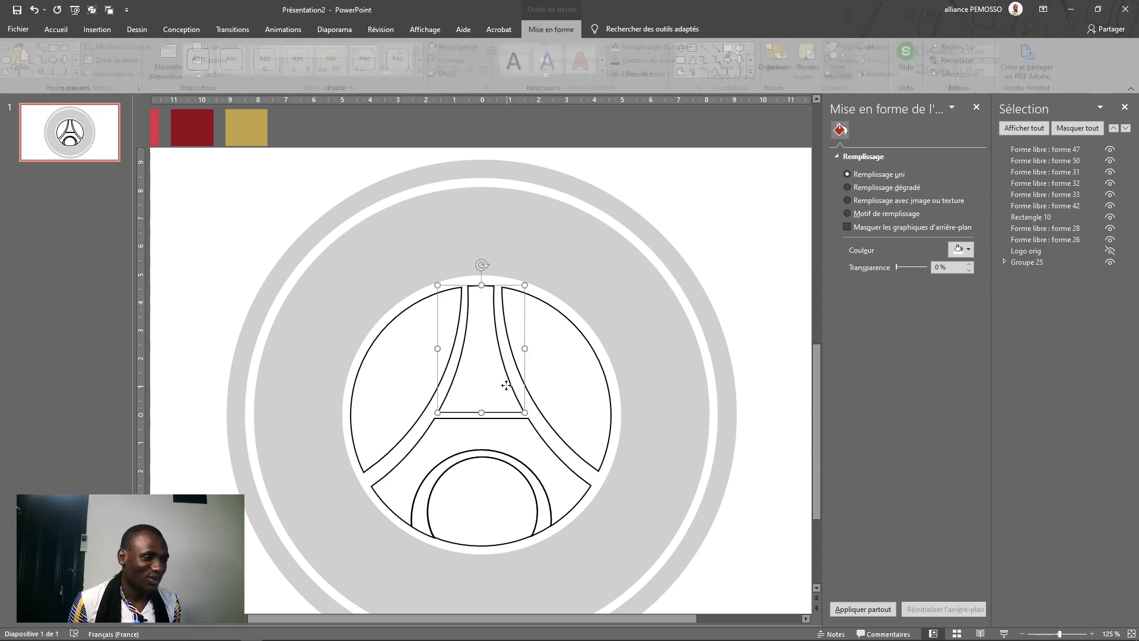
shift+click(551, 457)
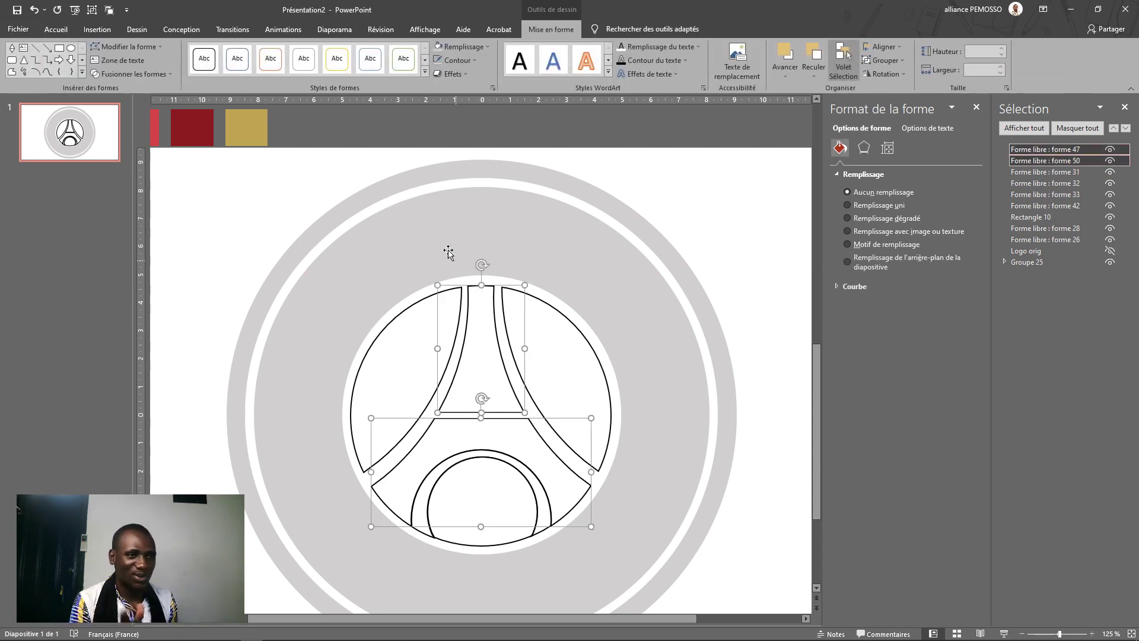
click(131, 74)
click(128, 94)
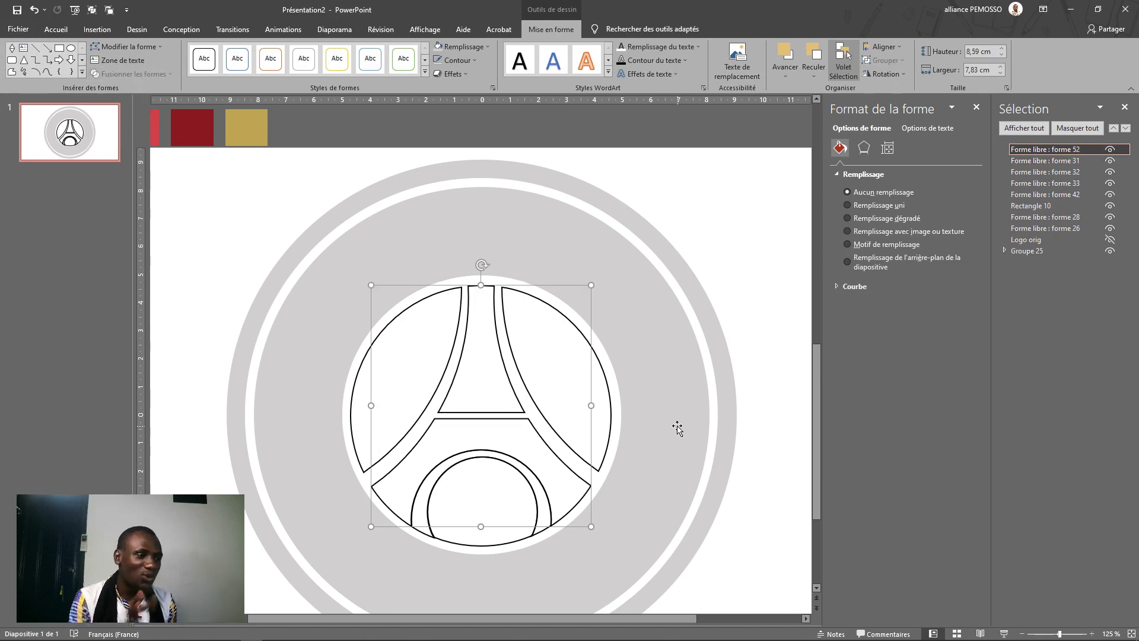
- Unite the two curved side segments flanking the tower into a single shape
click(578, 330)
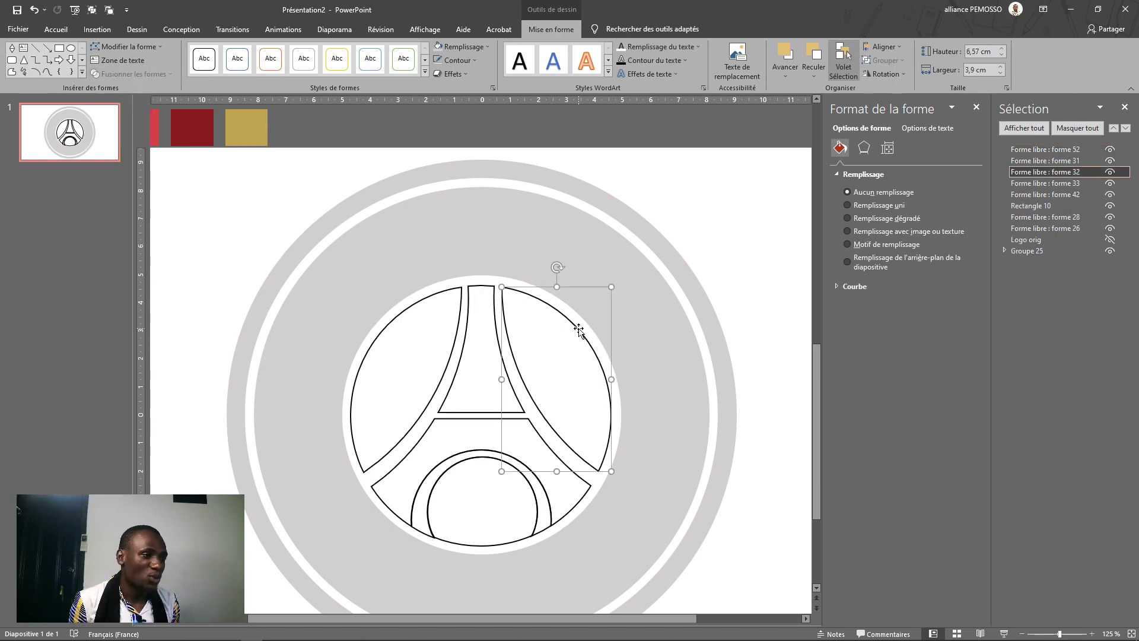
shift+click(442, 382)
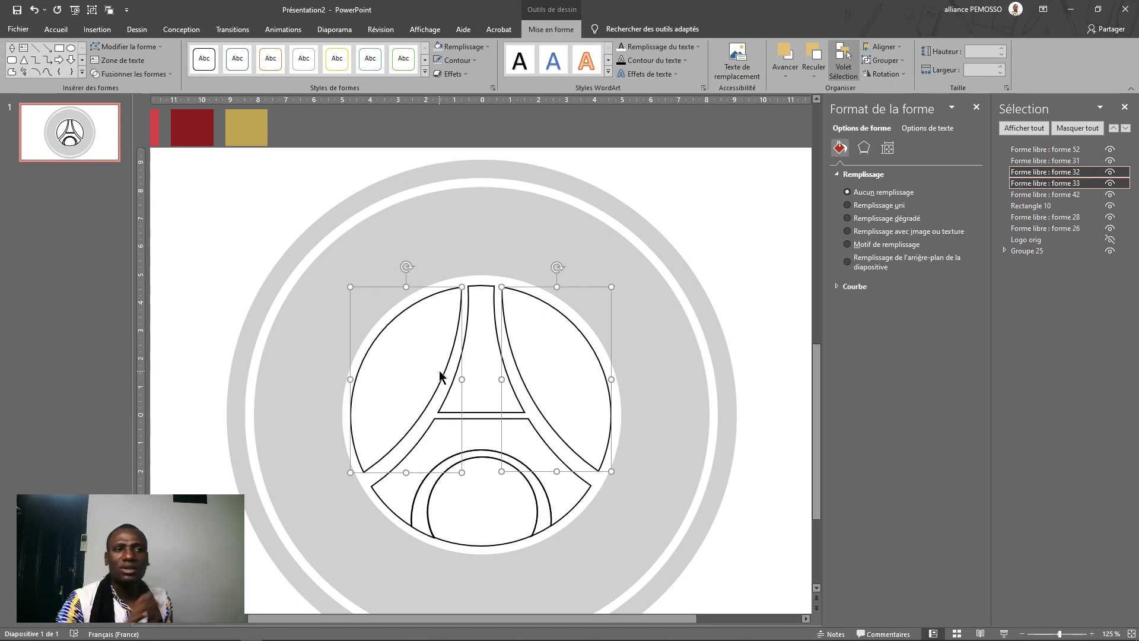
click(131, 74)
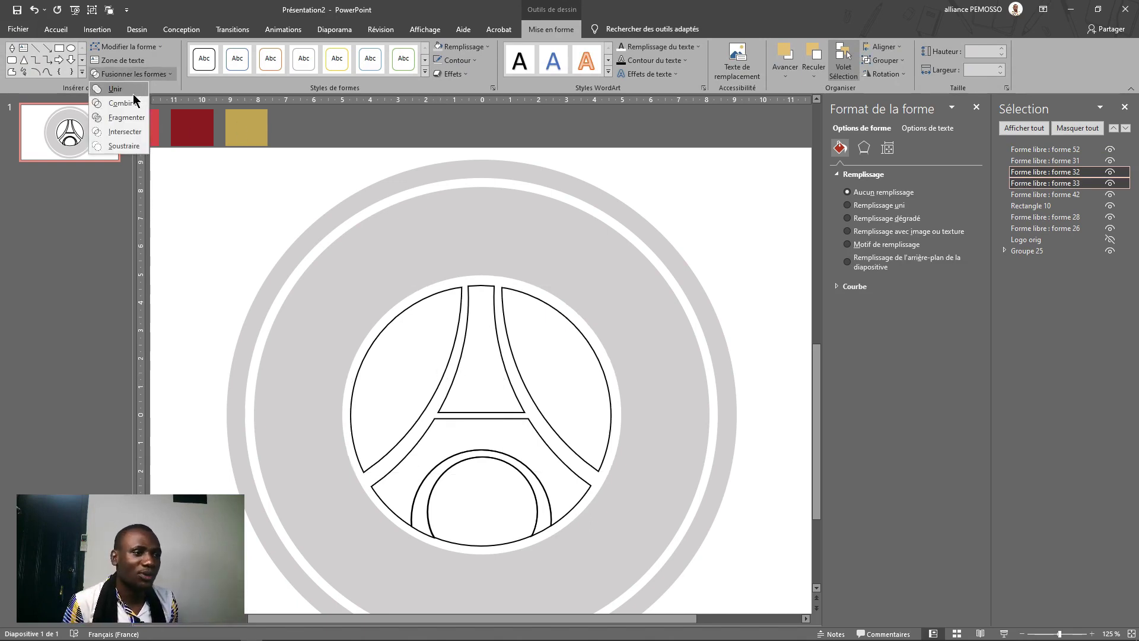
click(113, 90)
- Give the wide grey ring a preset orange radial gradient fill and remove the gradient's middle stop
click(550, 503)
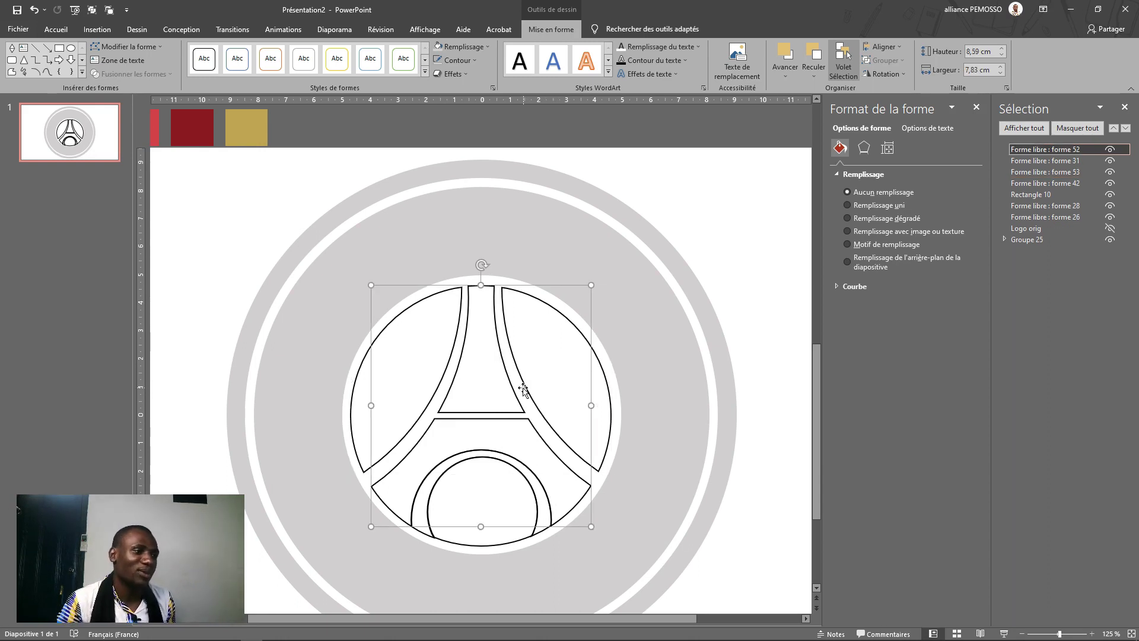
click(551, 300)
click(544, 232)
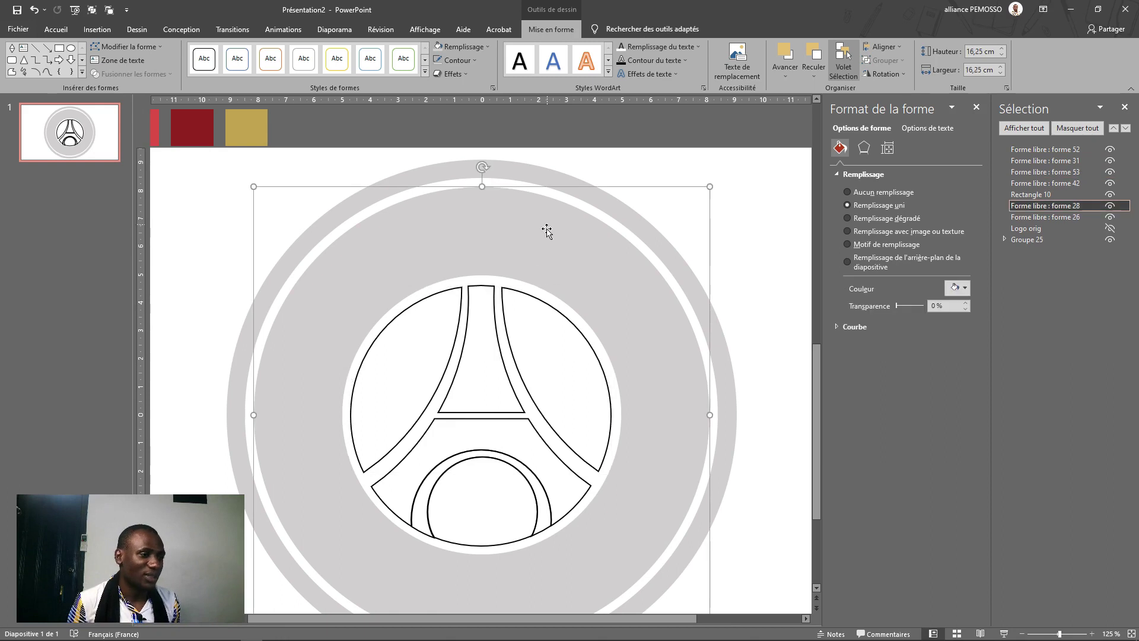
scroll(521, 317, down, 4)
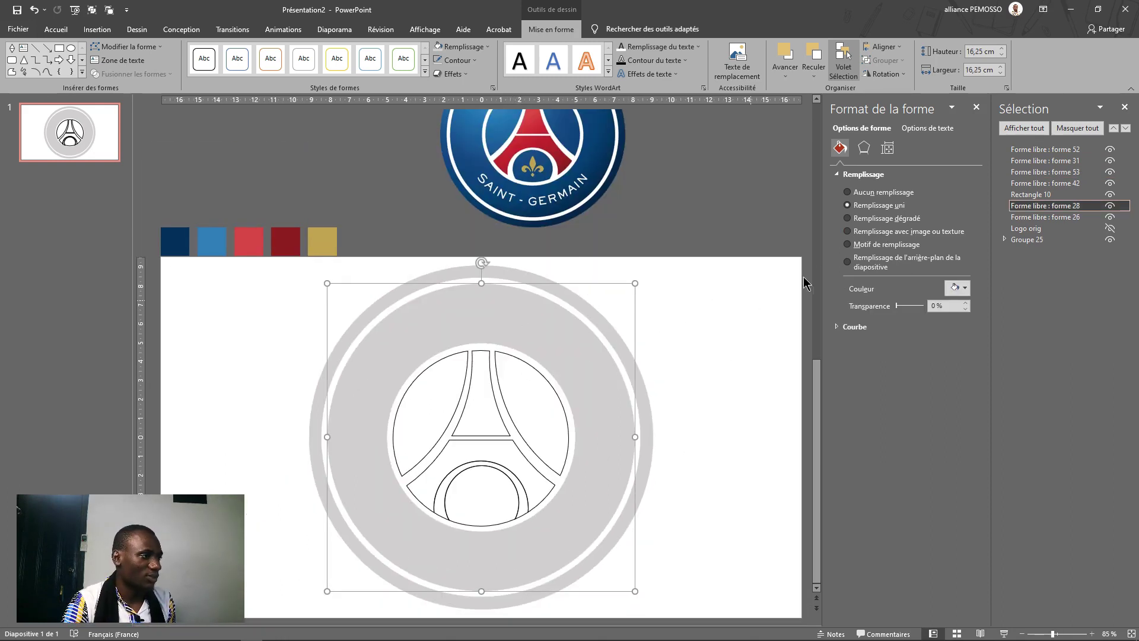
click(903, 224)
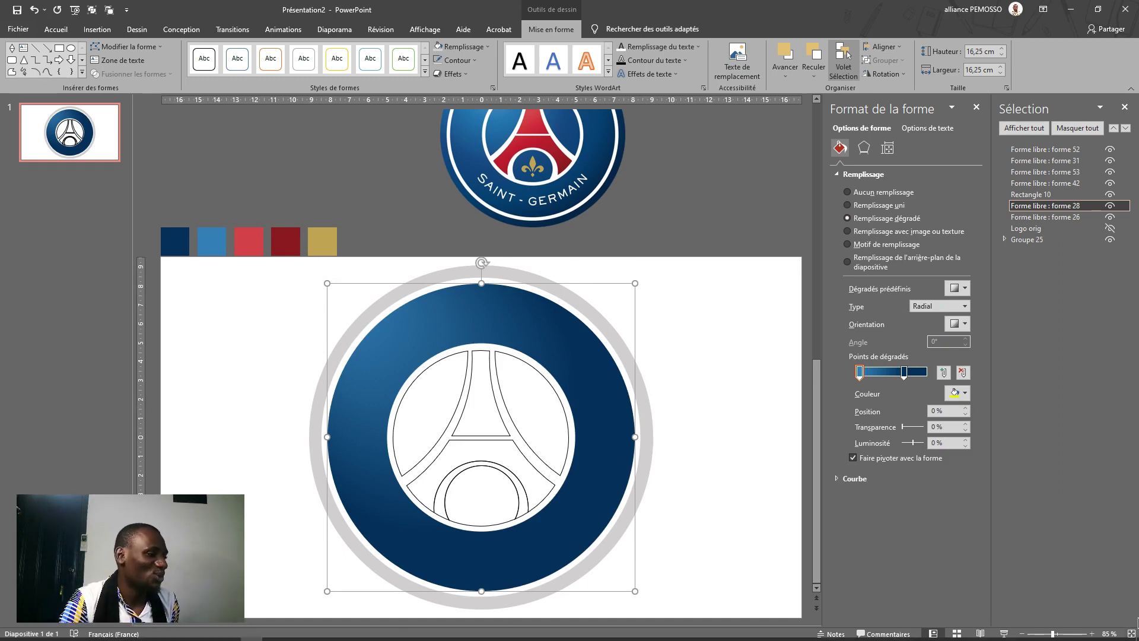
click(960, 289)
click(984, 335)
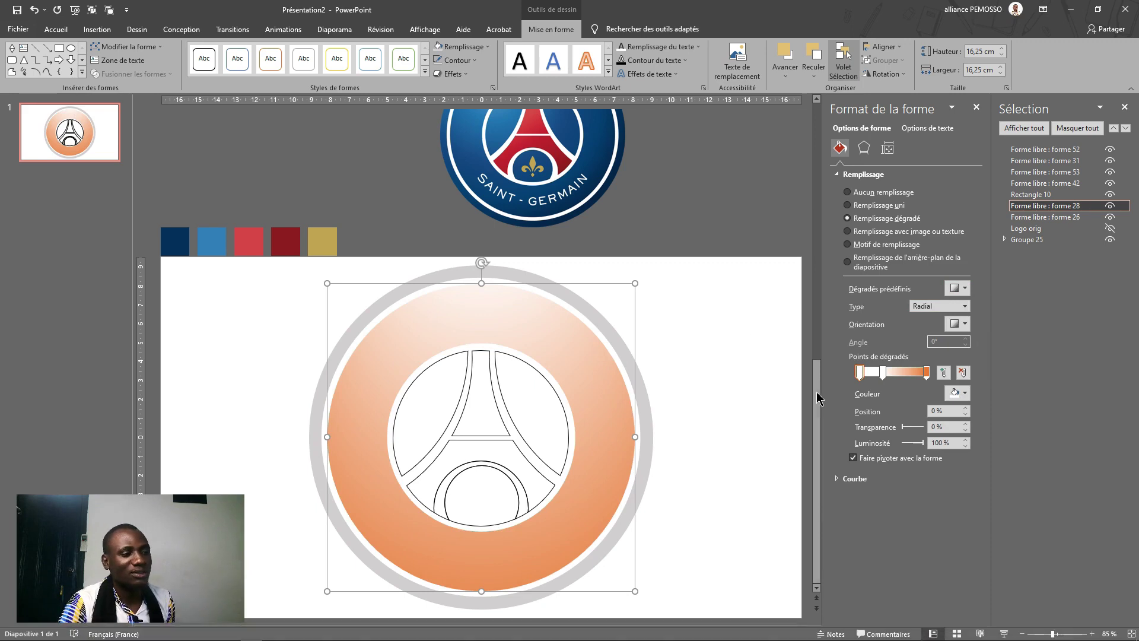
drag(884, 373, 881, 391)
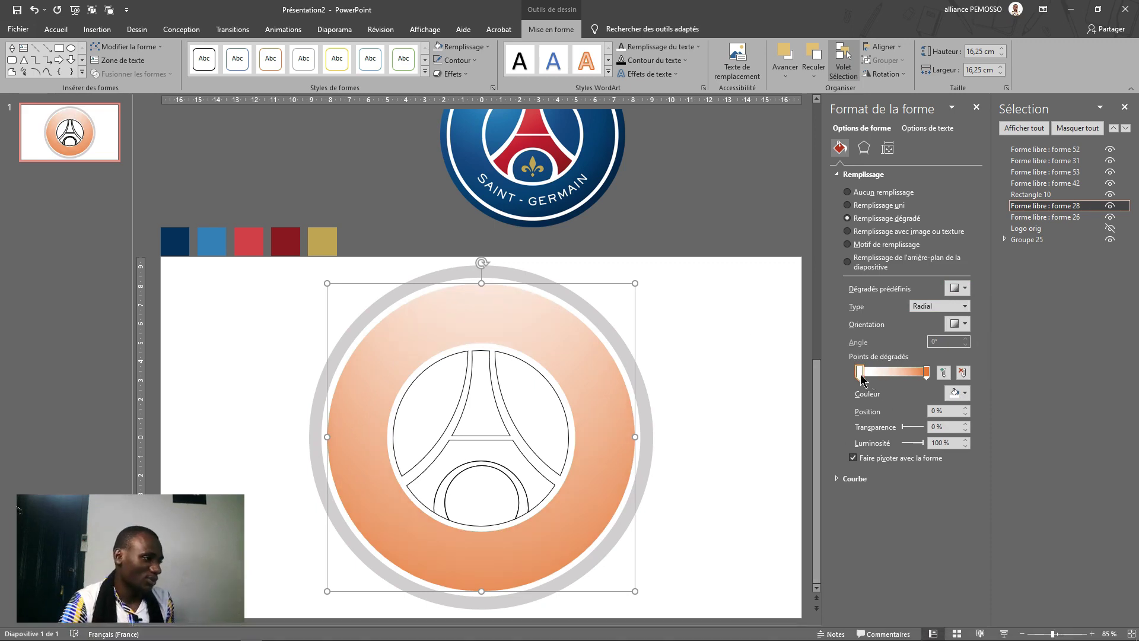
- Recolour the wide ring's gradient with the eyedropper, sampling the light blue swatch for the first stop and the dark blue swatch for the last
click(956, 393)
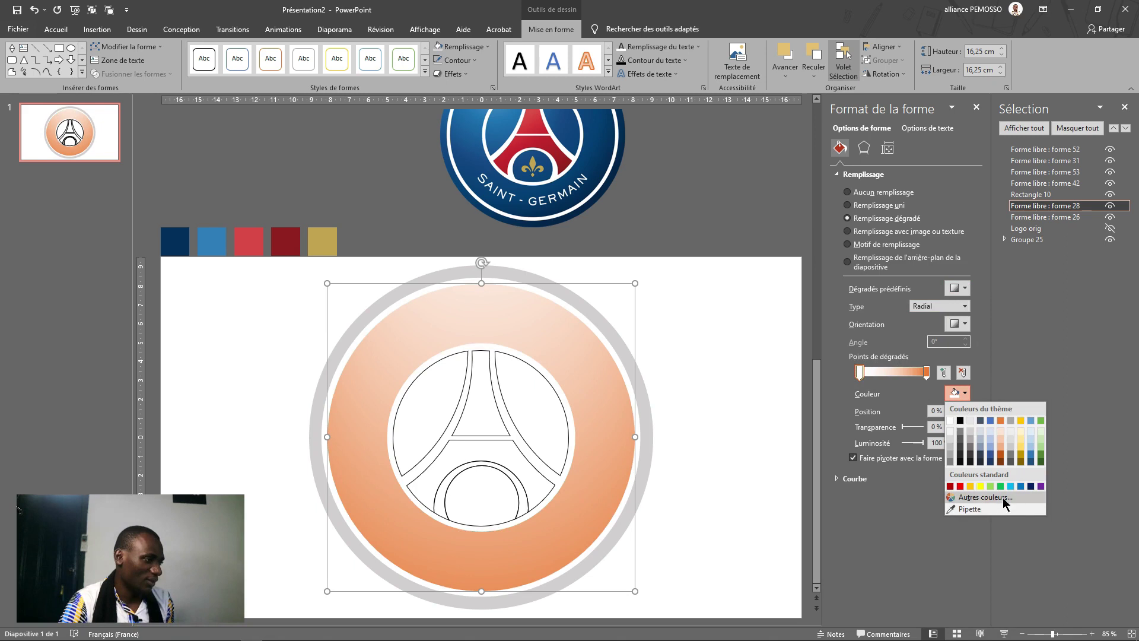
click(972, 509)
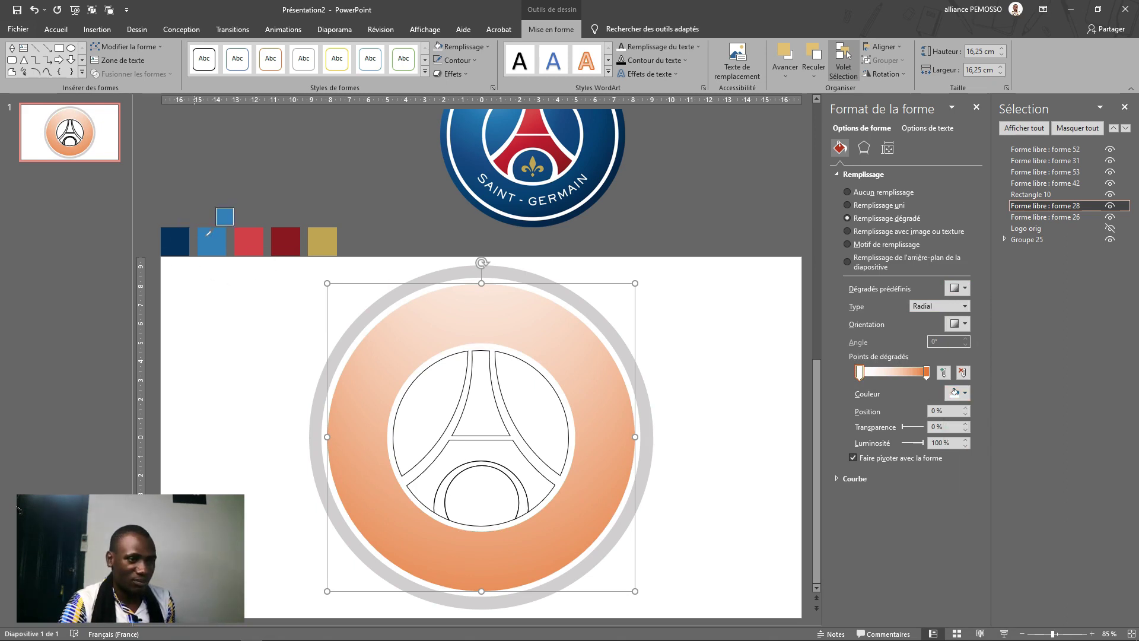
click(207, 239)
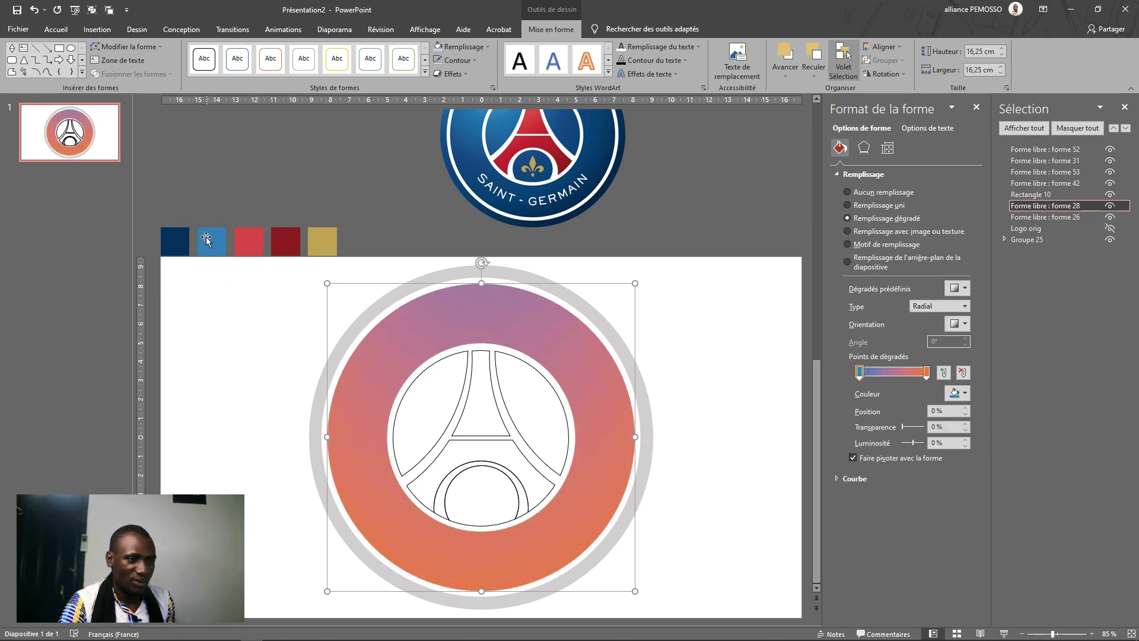
click(926, 372)
click(956, 393)
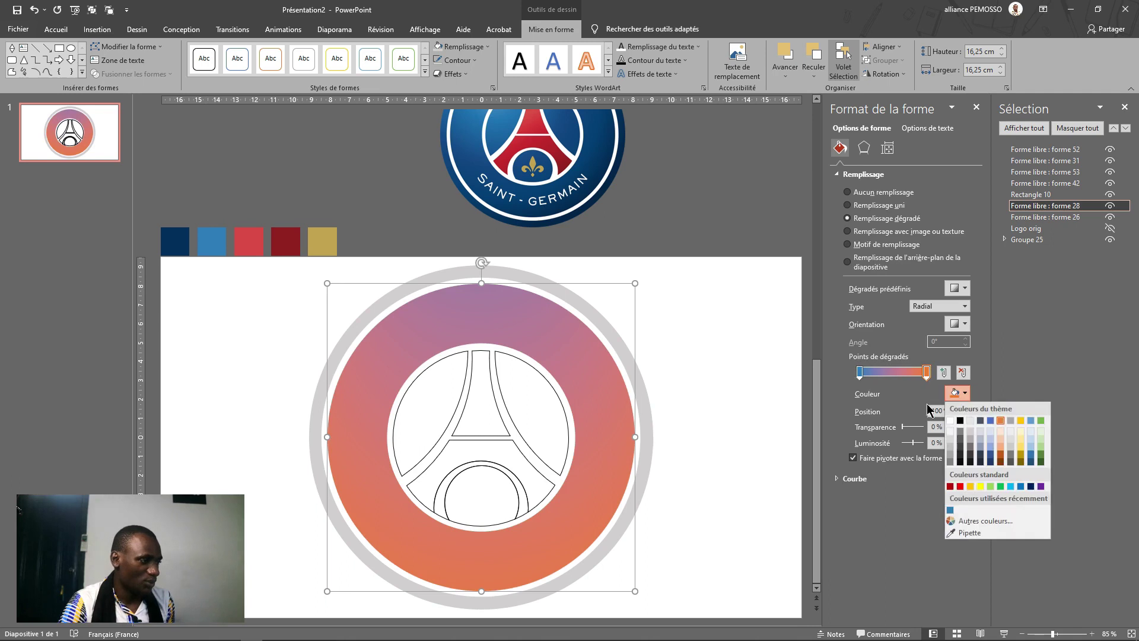
click(970, 532)
click(176, 248)
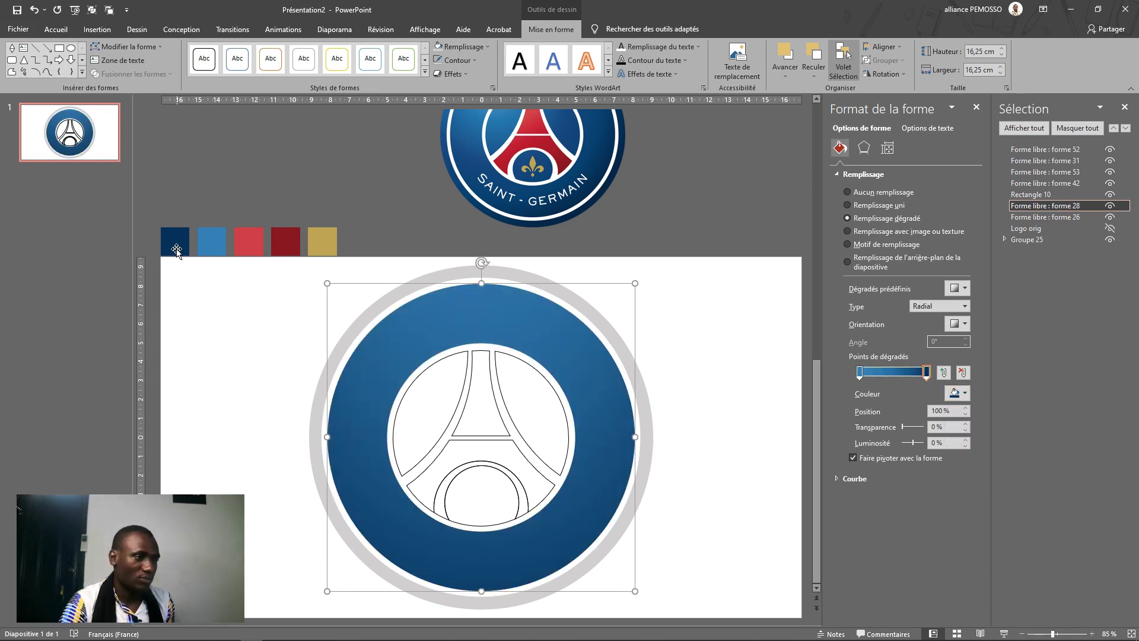
- Orient the wide ring's radial gradient from its top-left corner, with the light blue stop at 6 % and the dark blue stop at 67 %
click(962, 306)
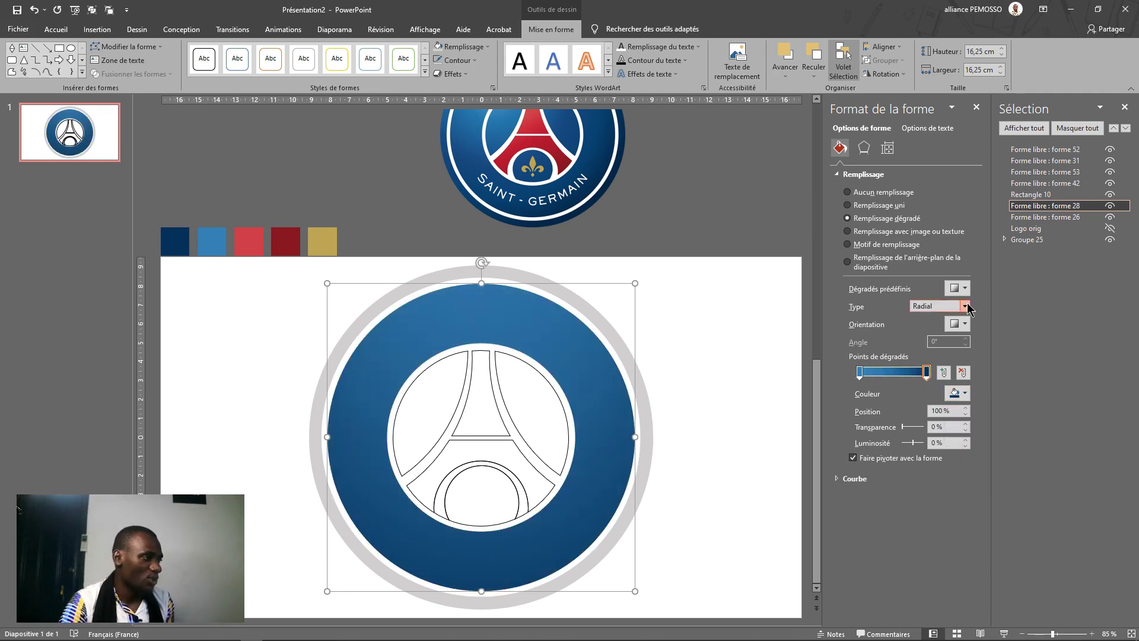
click(954, 333)
click(967, 329)
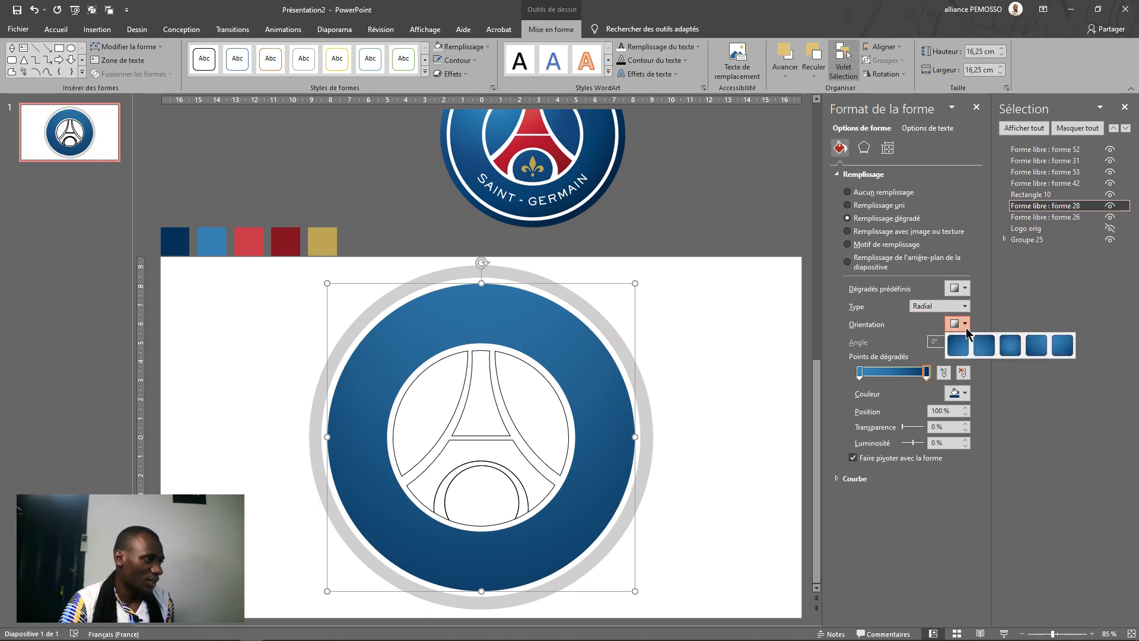
click(1060, 348)
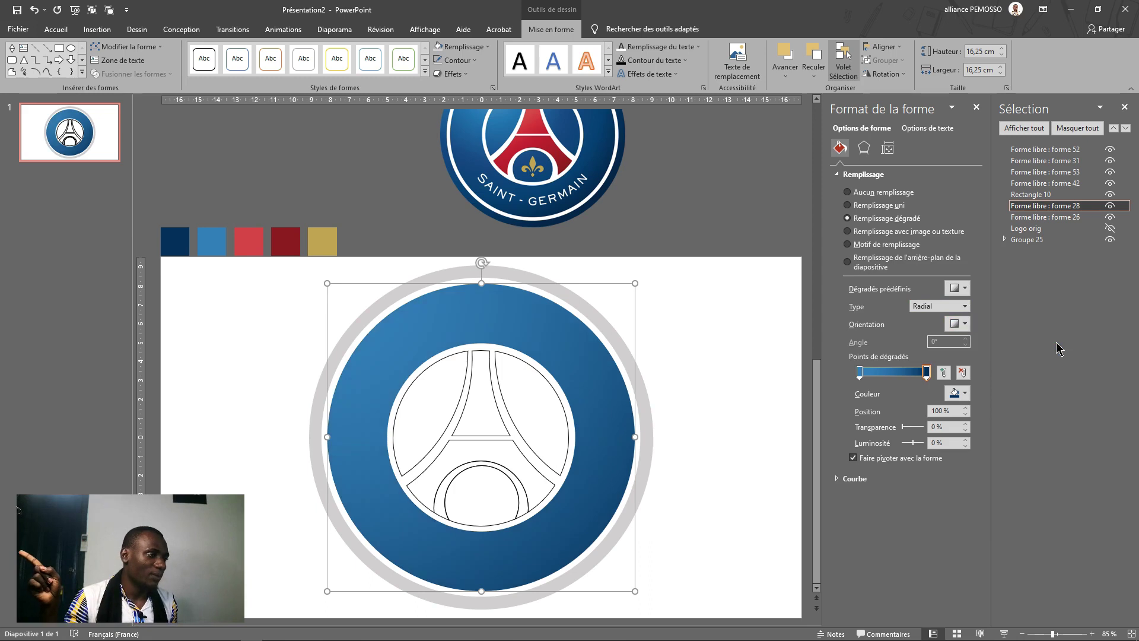
mouse_move(927, 372)
mouse_down()
mouse_move(864, 382)
mouse_move(910, 376)
mouse_up()
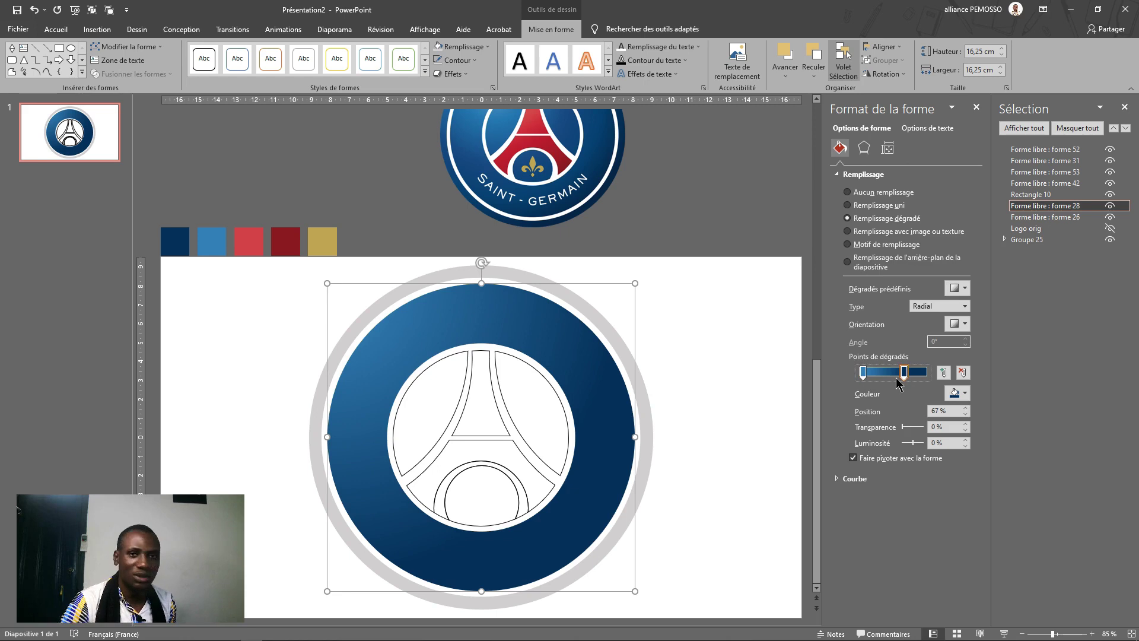
click(743, 424)
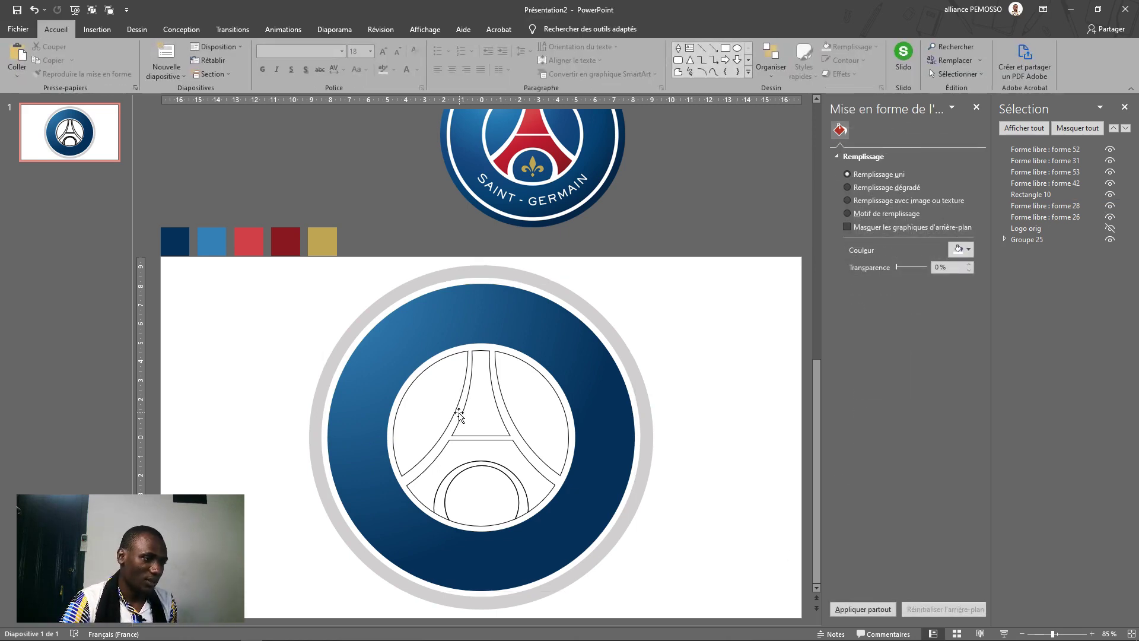
- Fill the thin outer grey ring with the same light-to-dark blue radial gradient
click(459, 416)
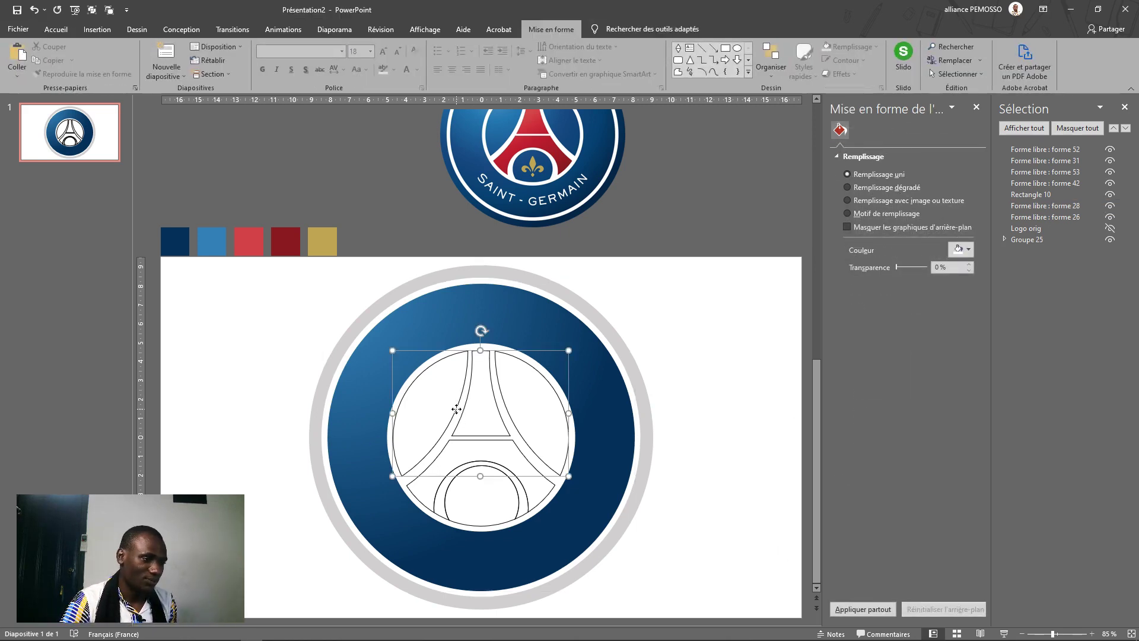
click(455, 272)
click(887, 217)
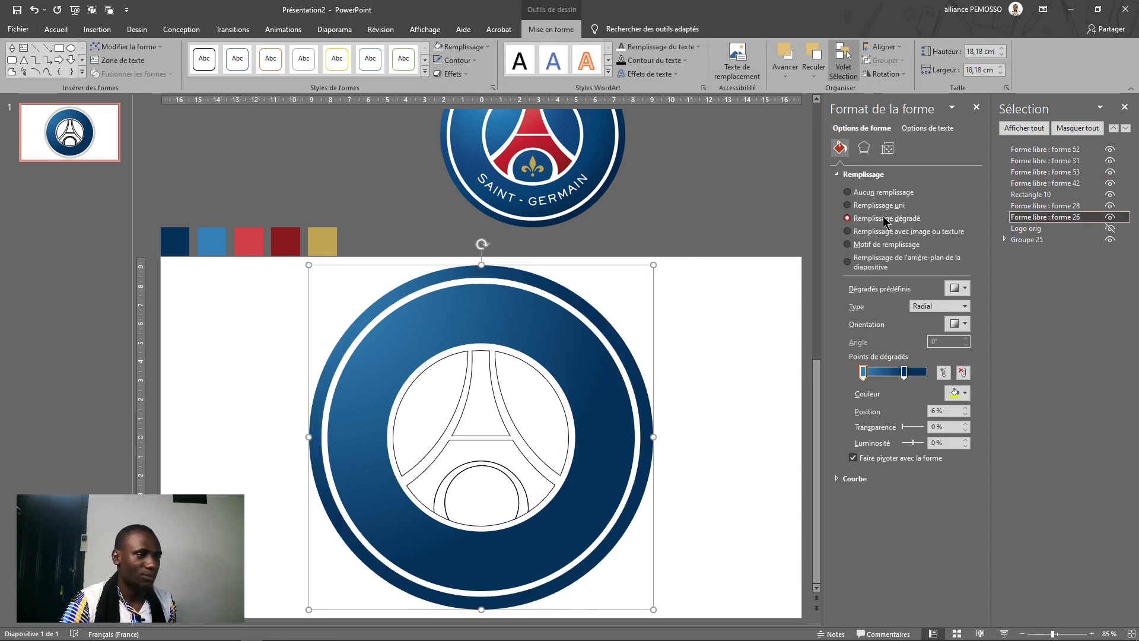
click(738, 385)
- Fill the small arch disc at the tower's base with solid dark blue and delete the stray letter v inside it
click(514, 435)
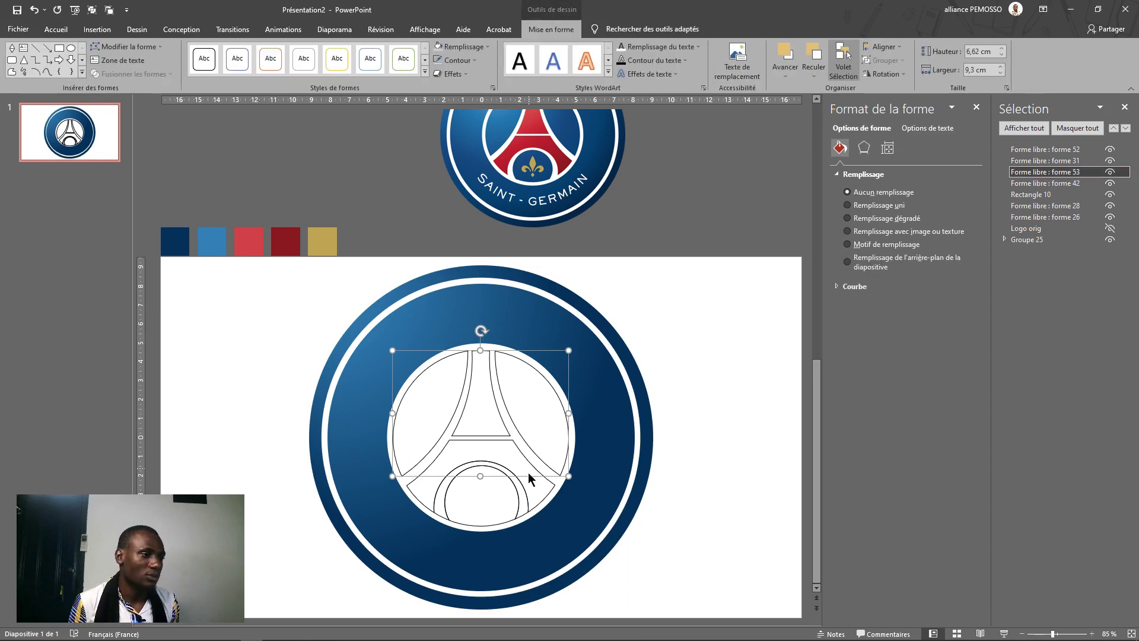
click(519, 494)
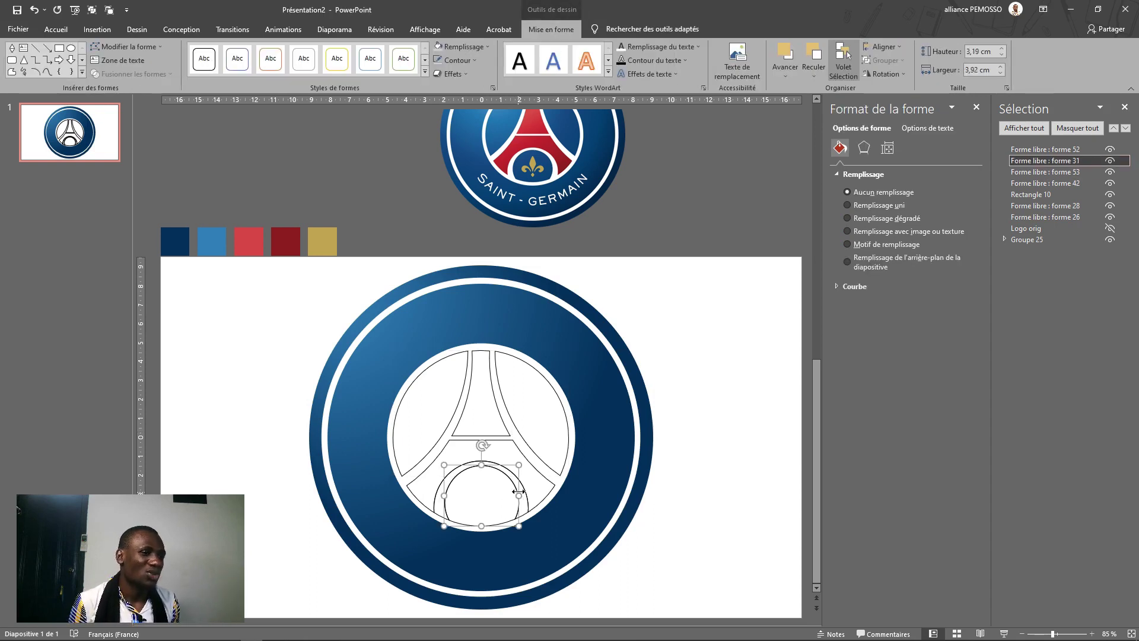
click(464, 47)
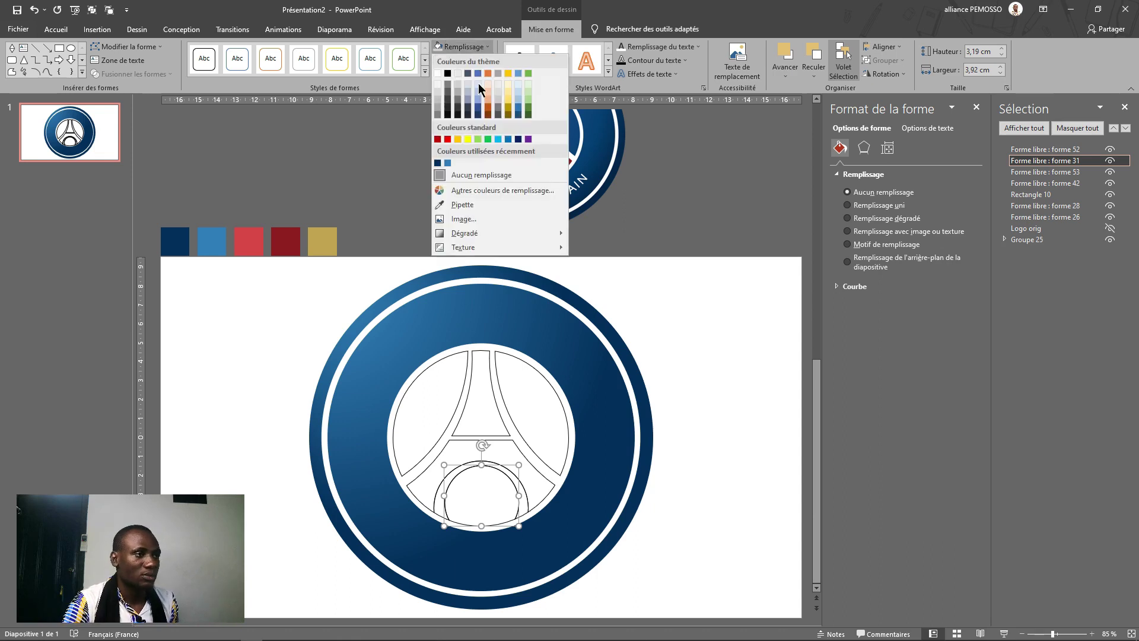
click(437, 162)
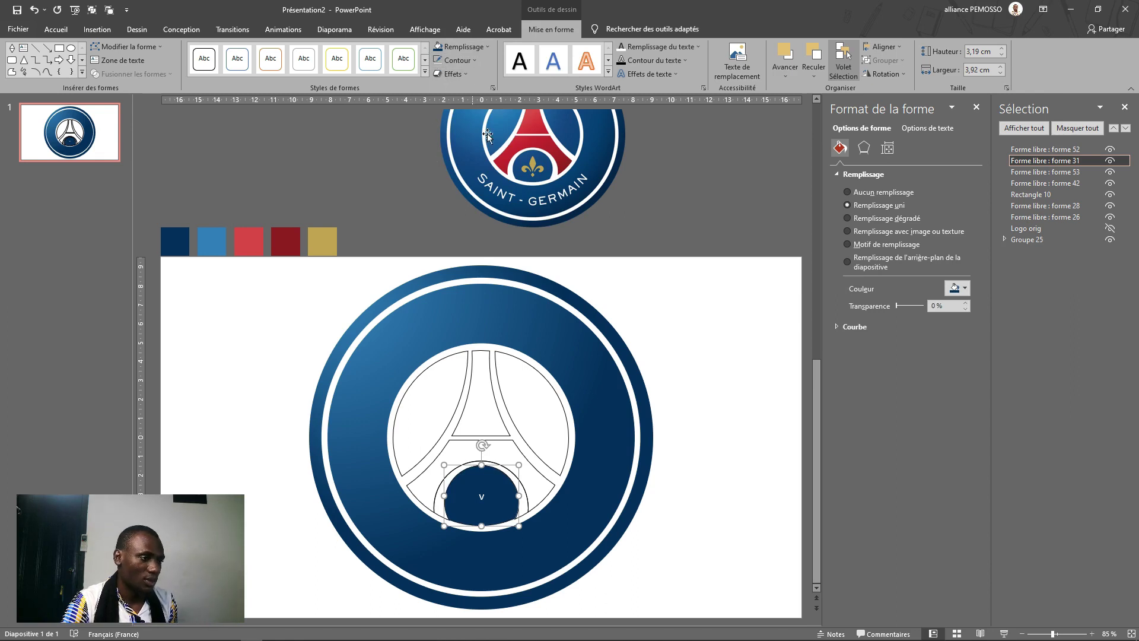
click(480, 494)
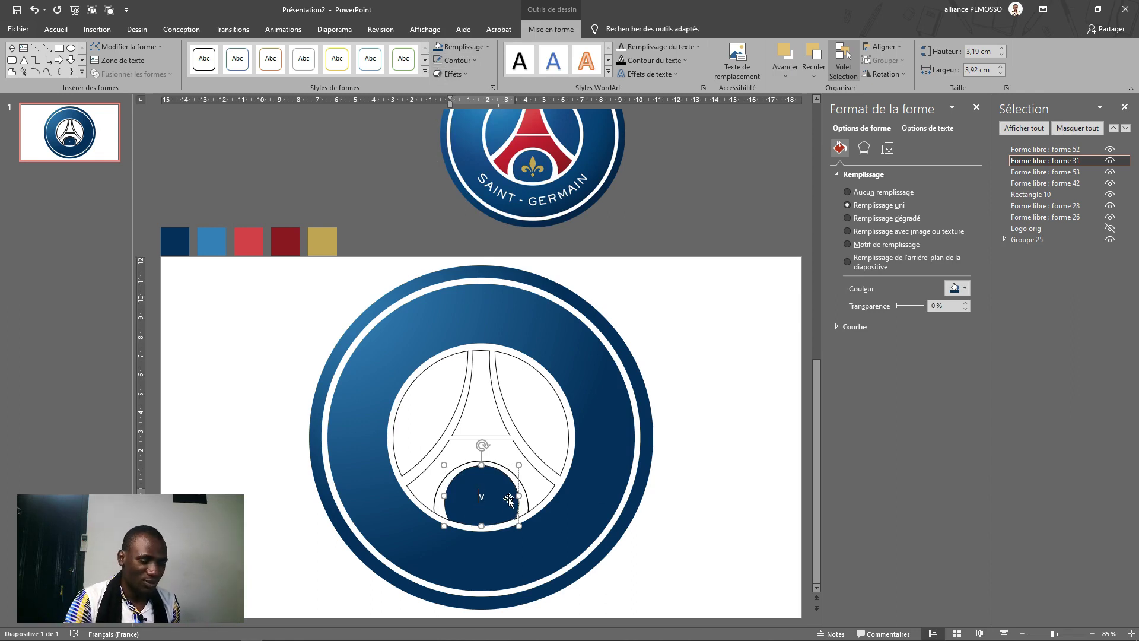
click(631, 221)
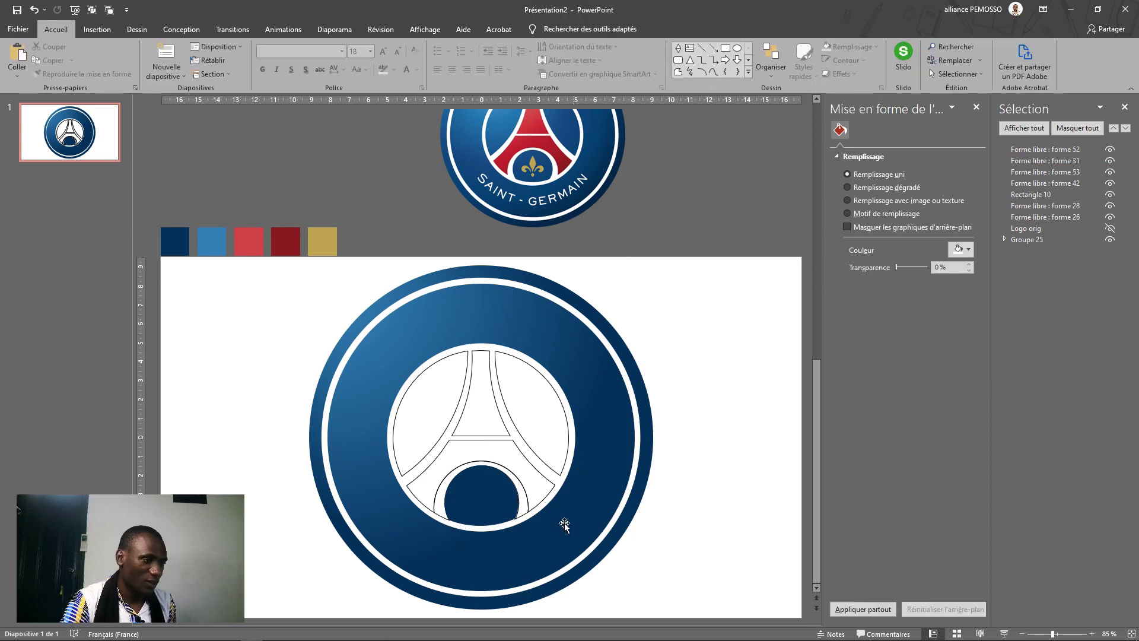
click(509, 503)
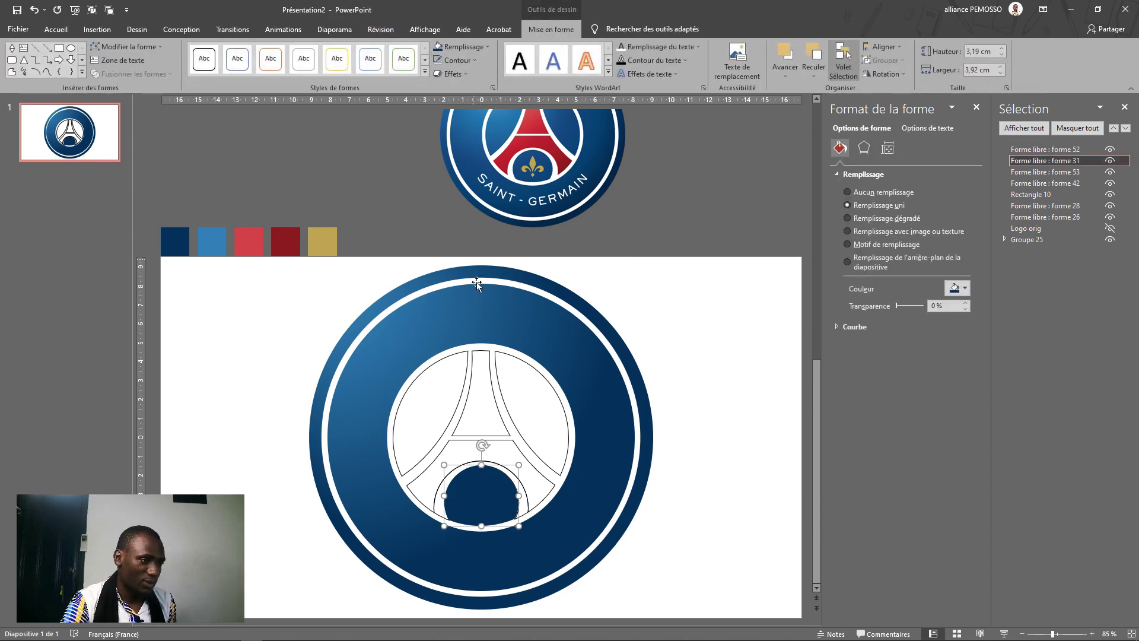
- Try moving the band around the blue arch disc slightly up and to the right, and undo the move
click(537, 503)
click(524, 488)
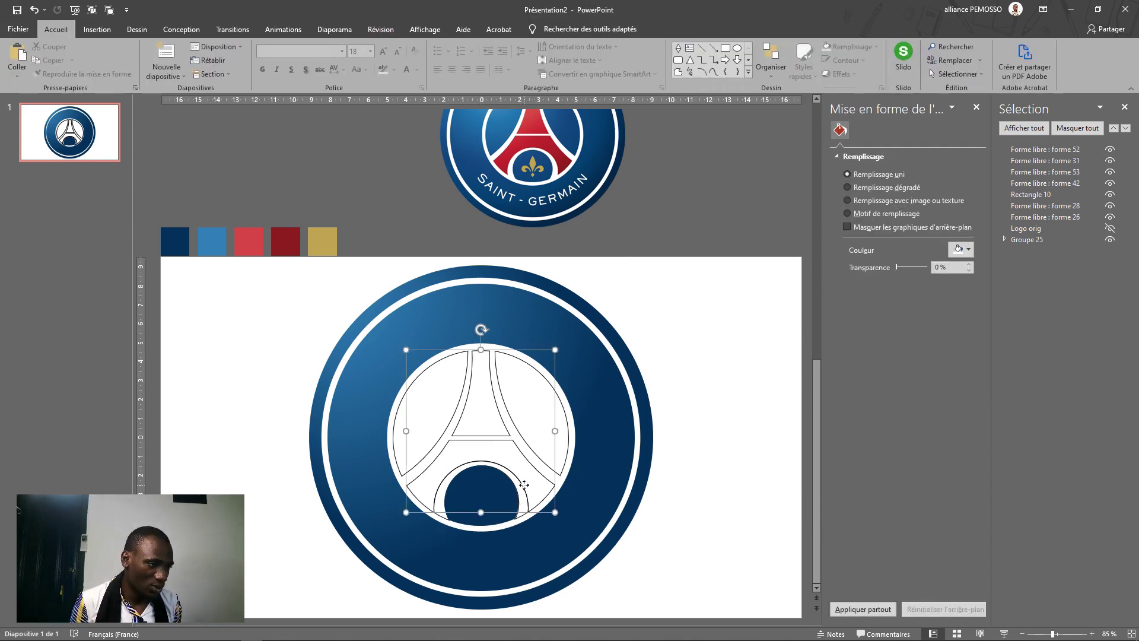
ctrl+scroll(524, 488, up, 10)
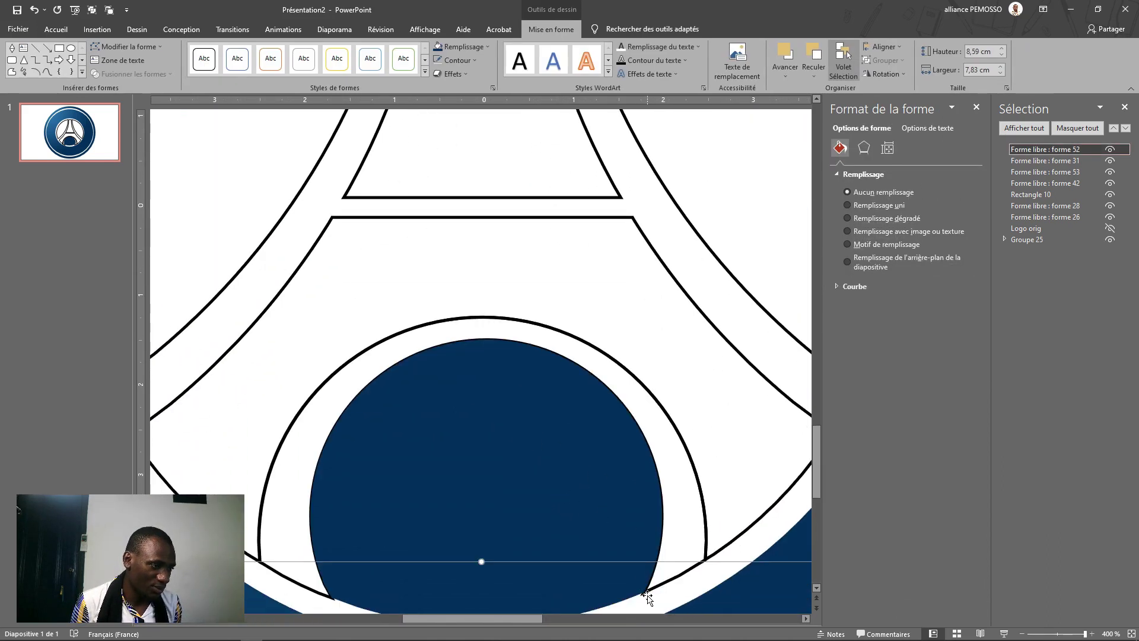
click(647, 596)
drag(648, 594, 668, 580)
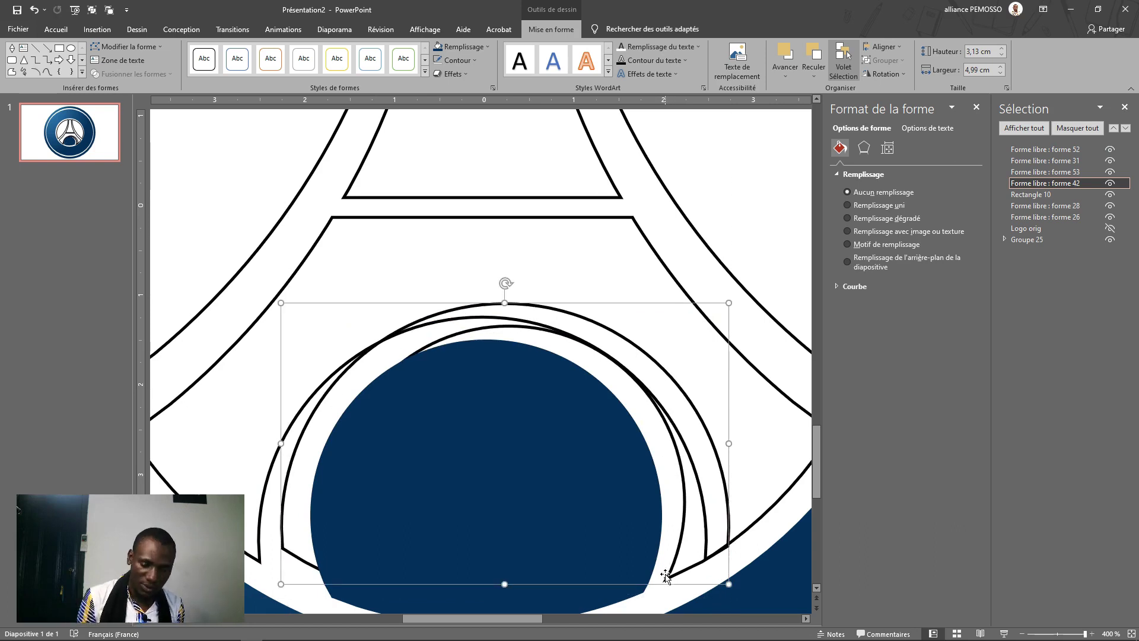
drag(666, 579, 665, 580)
key(ctrl+z)
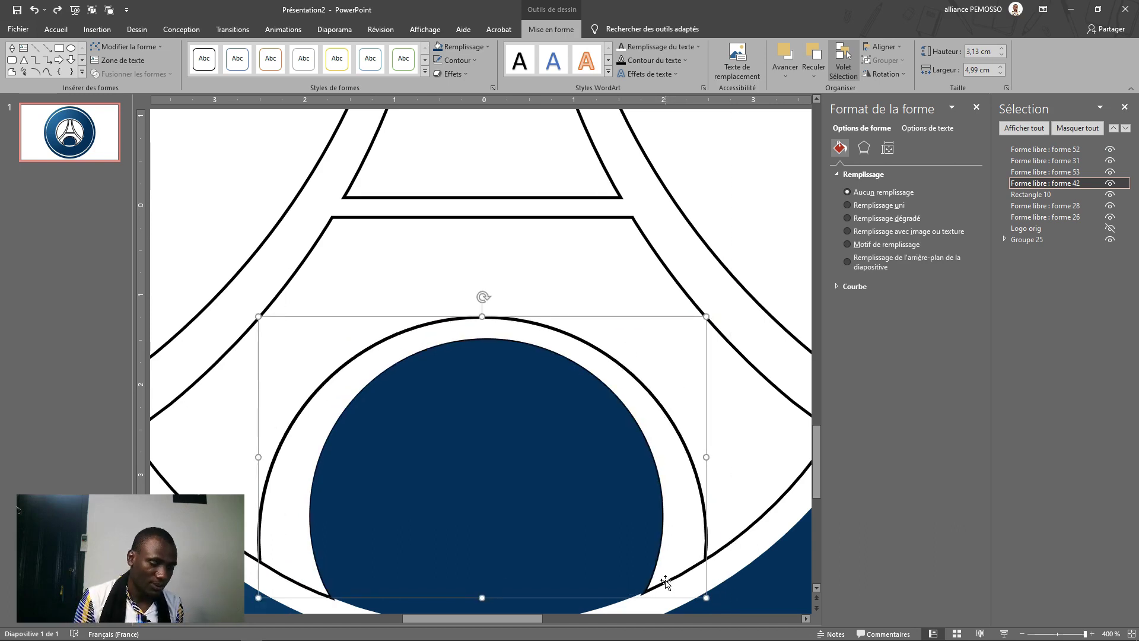
- Delete the outlined band around the blue arch disc
key(Delete)
ctrl+scroll(662, 563, down, 10)
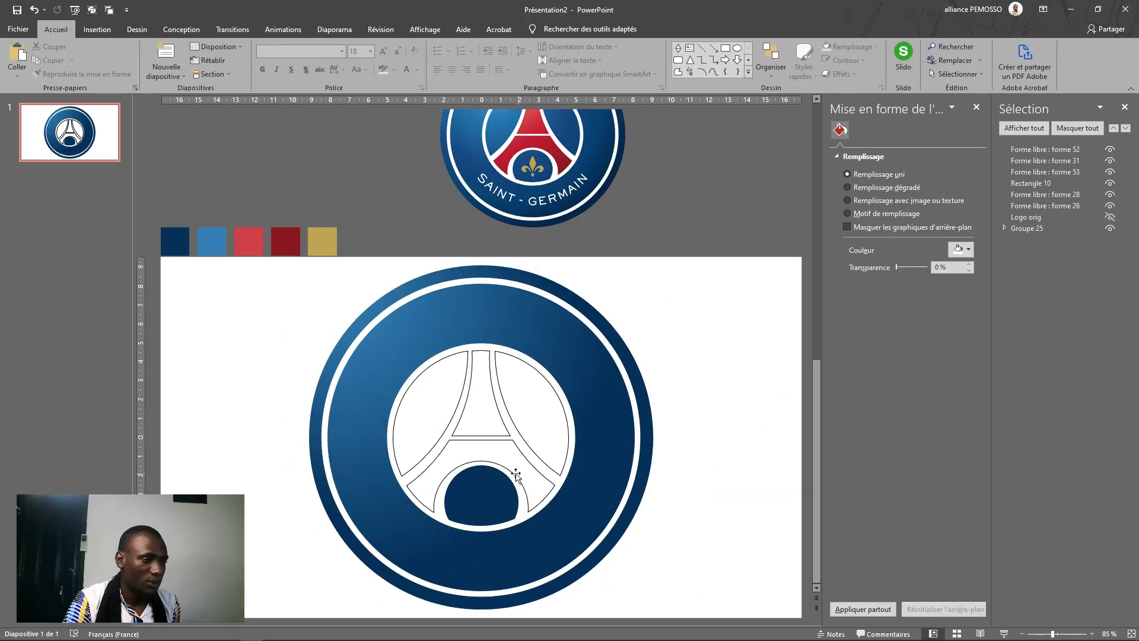
- Give the Eiffel Tower shape a radial gradient fill and remove its outline
click(516, 475)
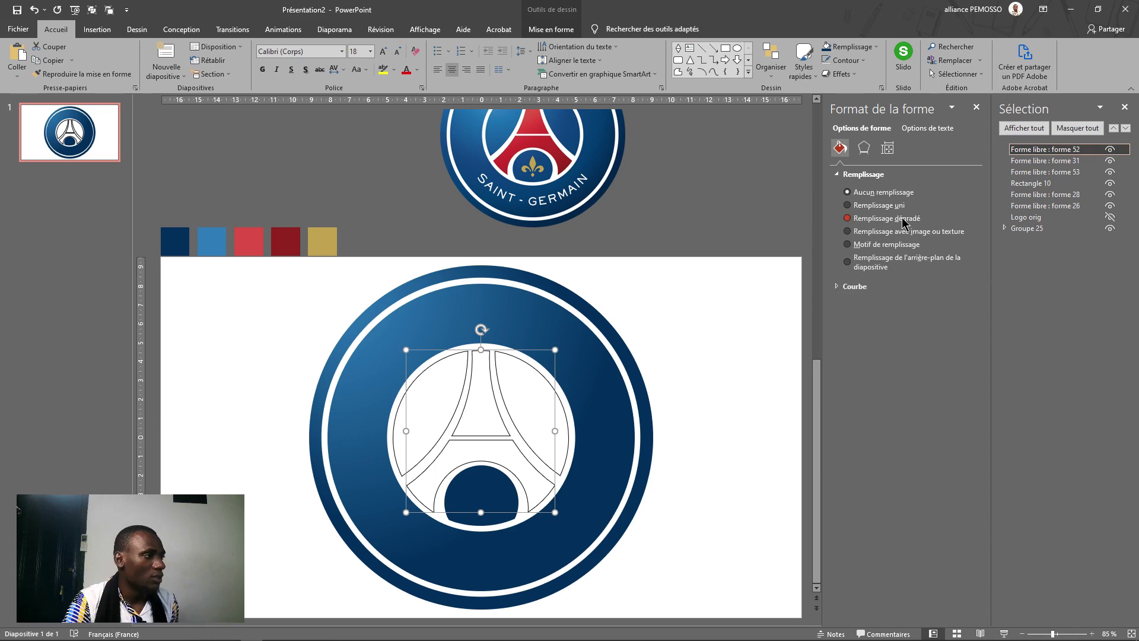
click(847, 219)
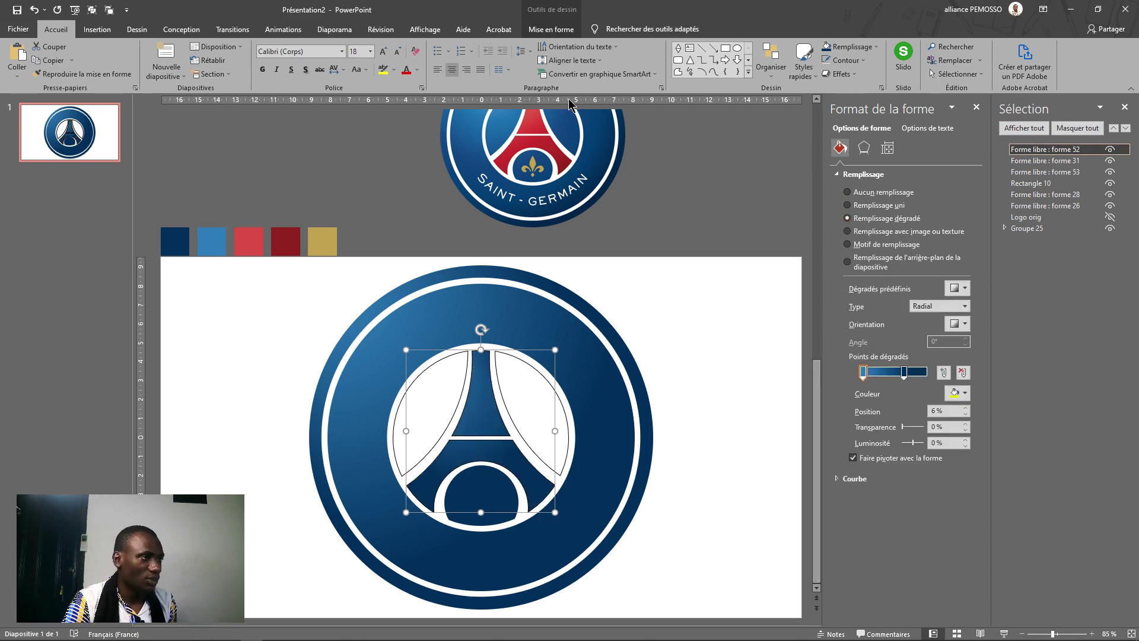
click(551, 29)
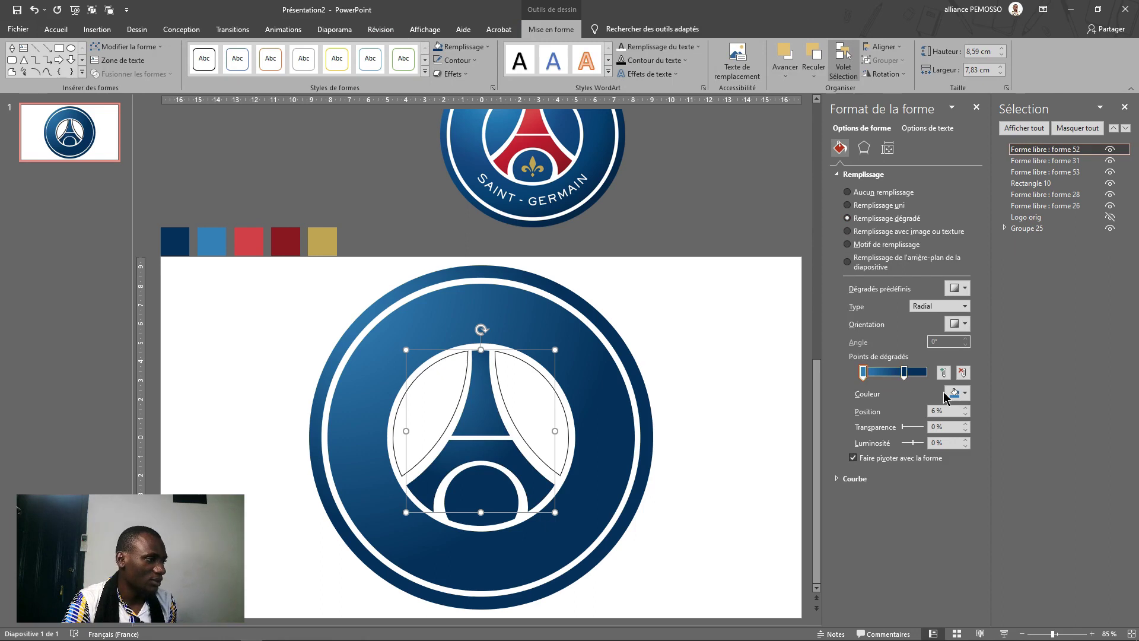
click(946, 395)
click(955, 534)
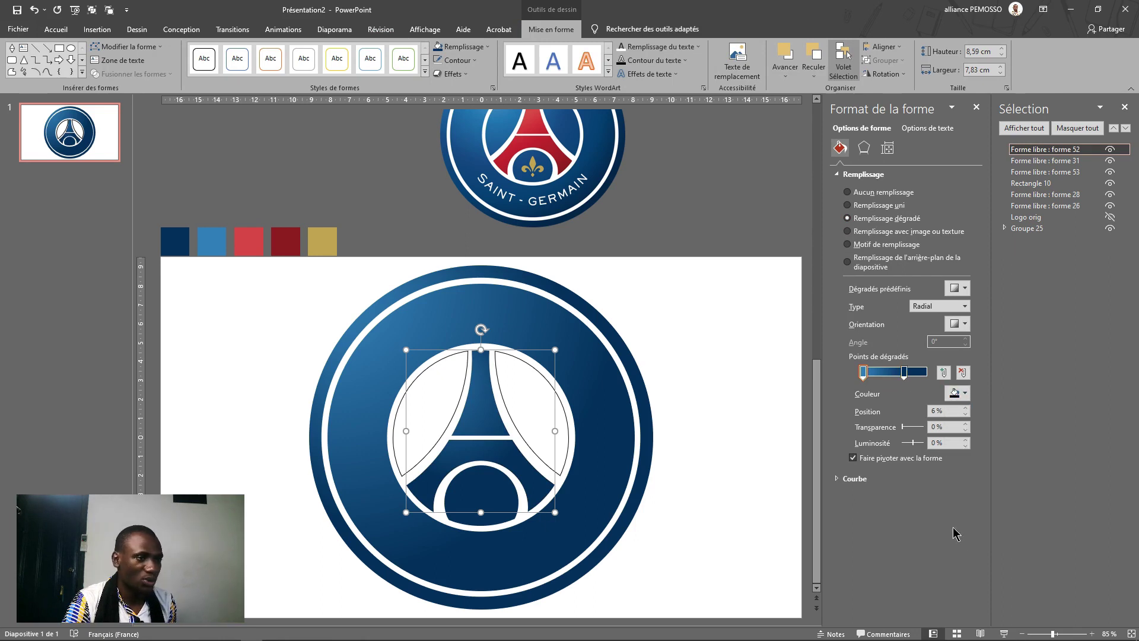
click(671, 339)
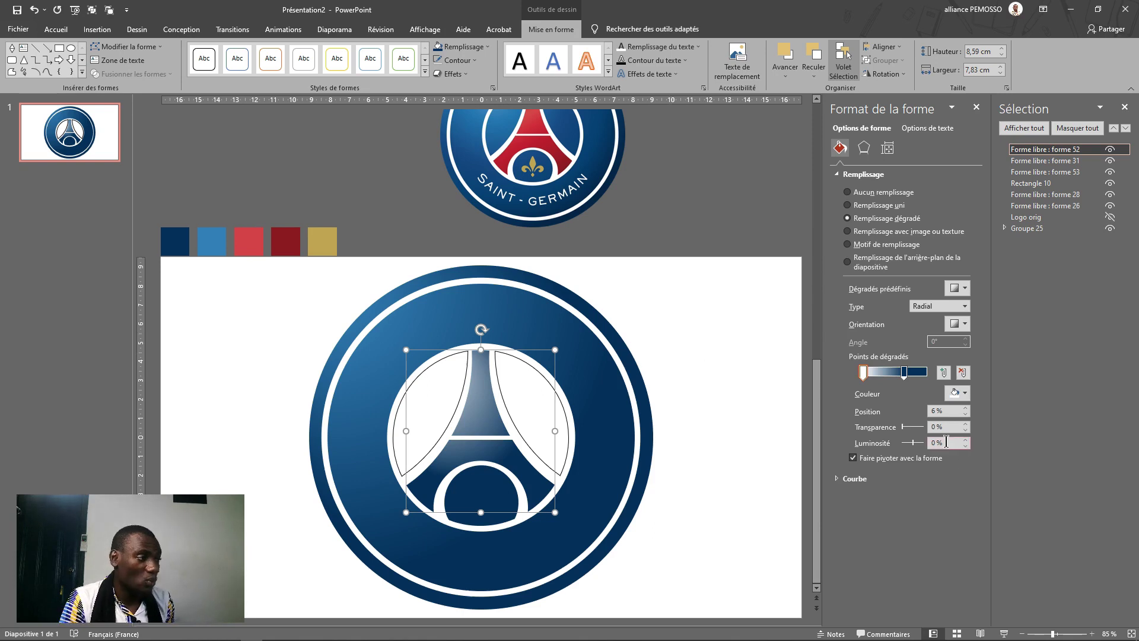
- Recolour the tower's gradient with the palette's light red at the 6 % stop and dark red at the 67 % stop
click(955, 393)
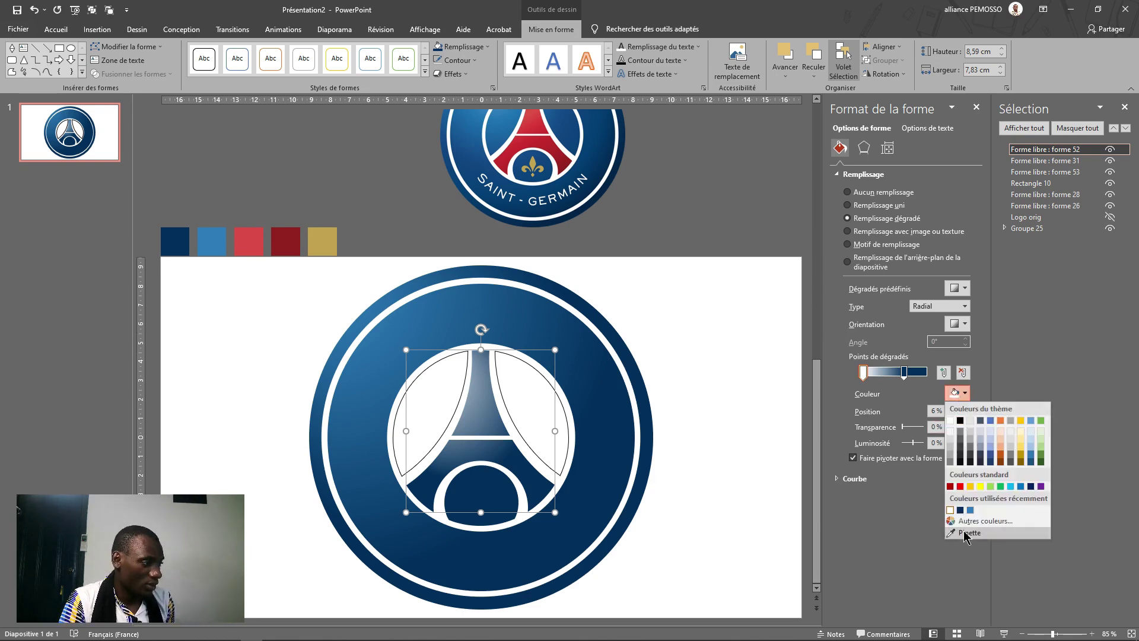
click(961, 528)
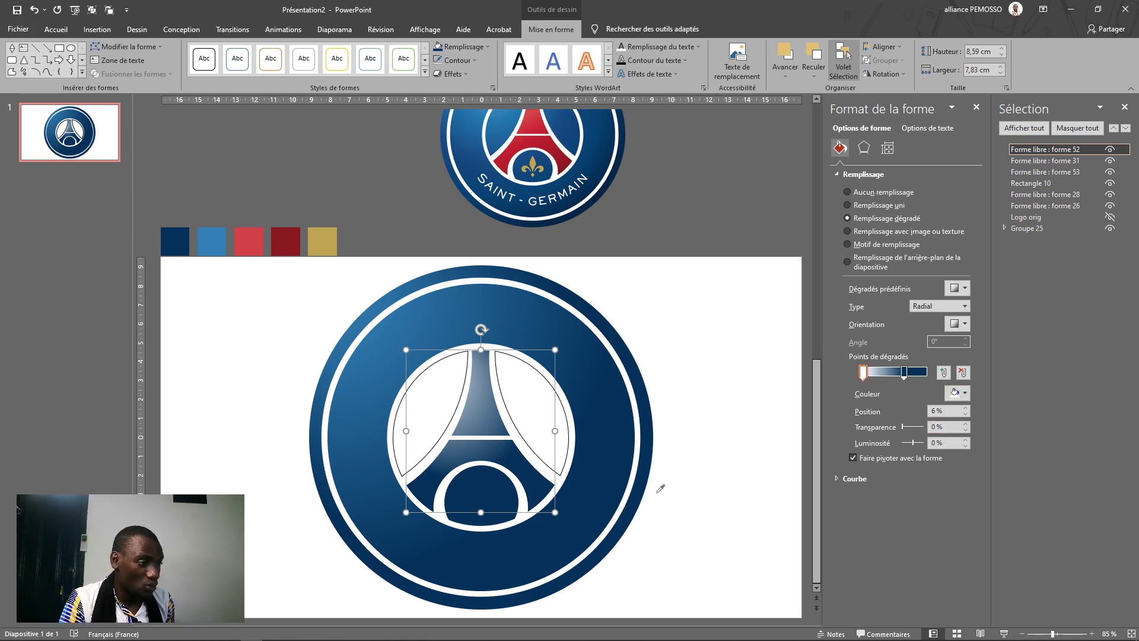
click(257, 246)
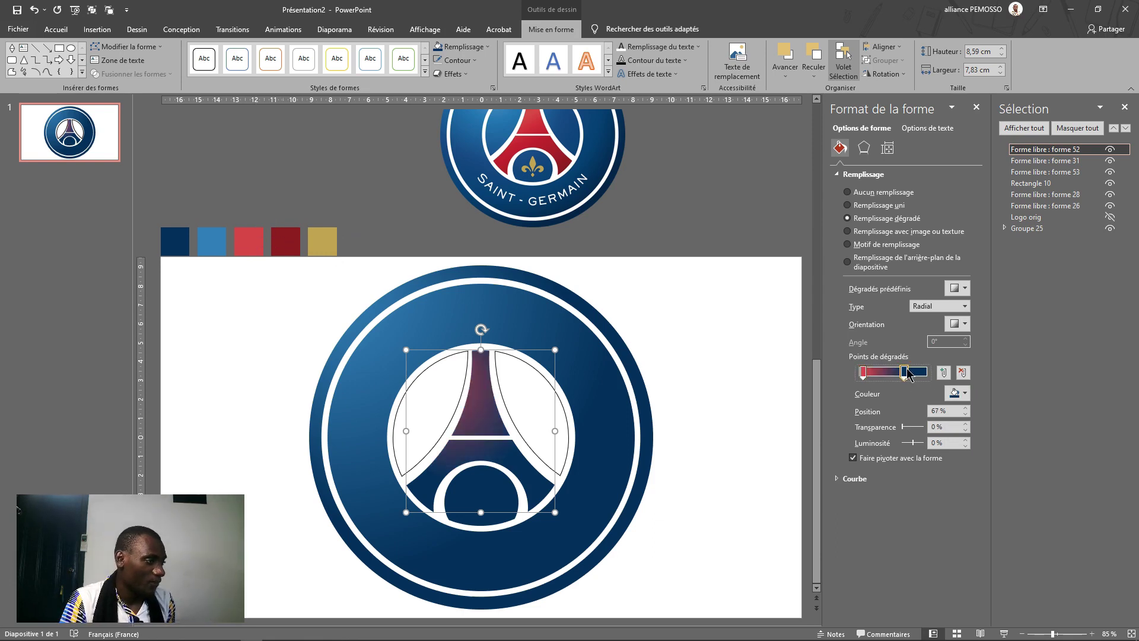
click(955, 393)
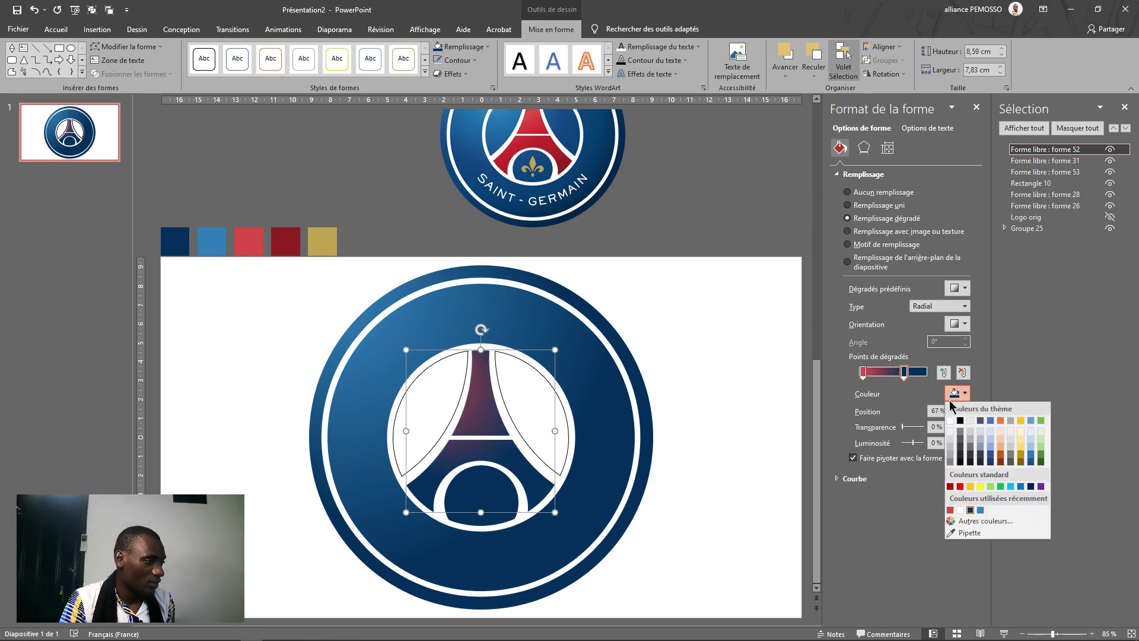
click(960, 528)
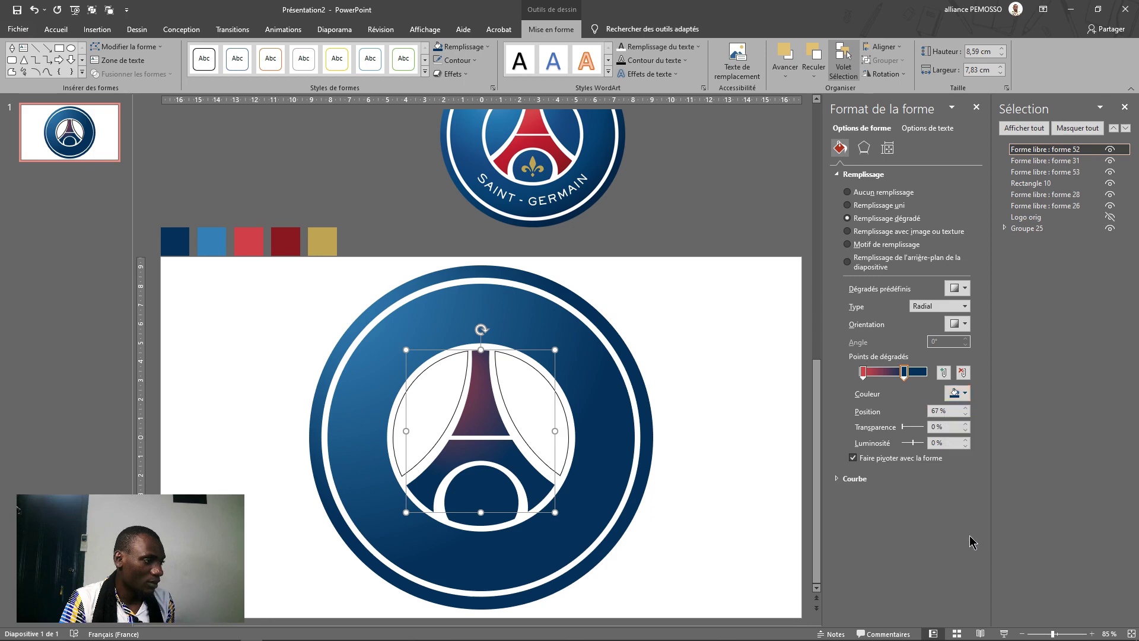
click(277, 250)
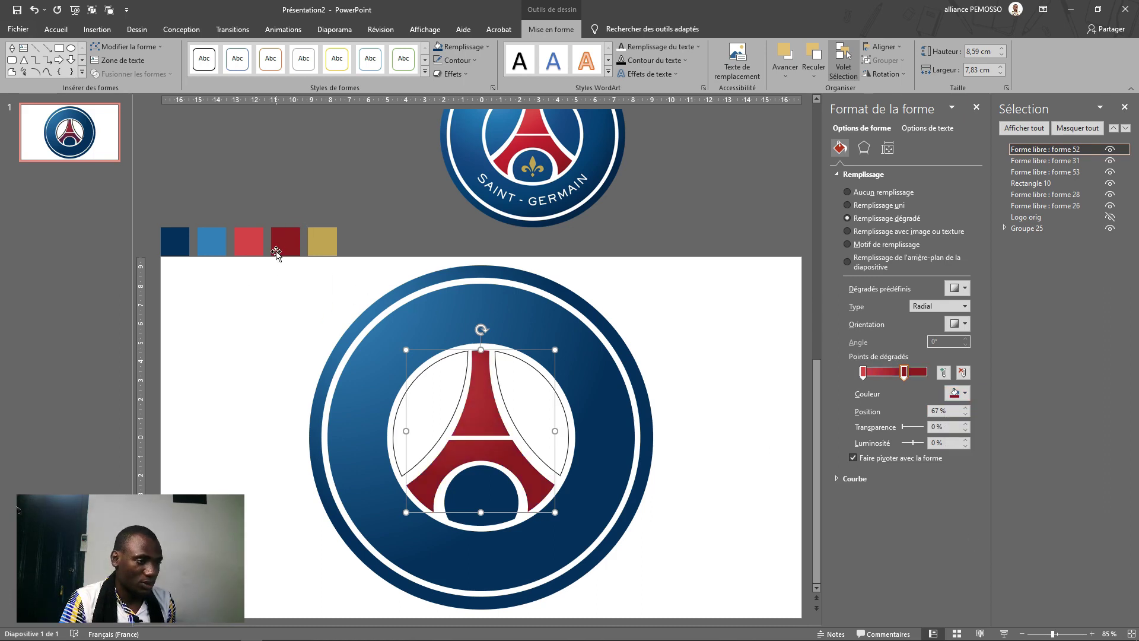
- Fill the two panels beside the tower with a radial gradient, light blue at 6 % and dark blue at 67 %, and remove their outline
click(502, 408)
click(511, 410)
click(488, 414)
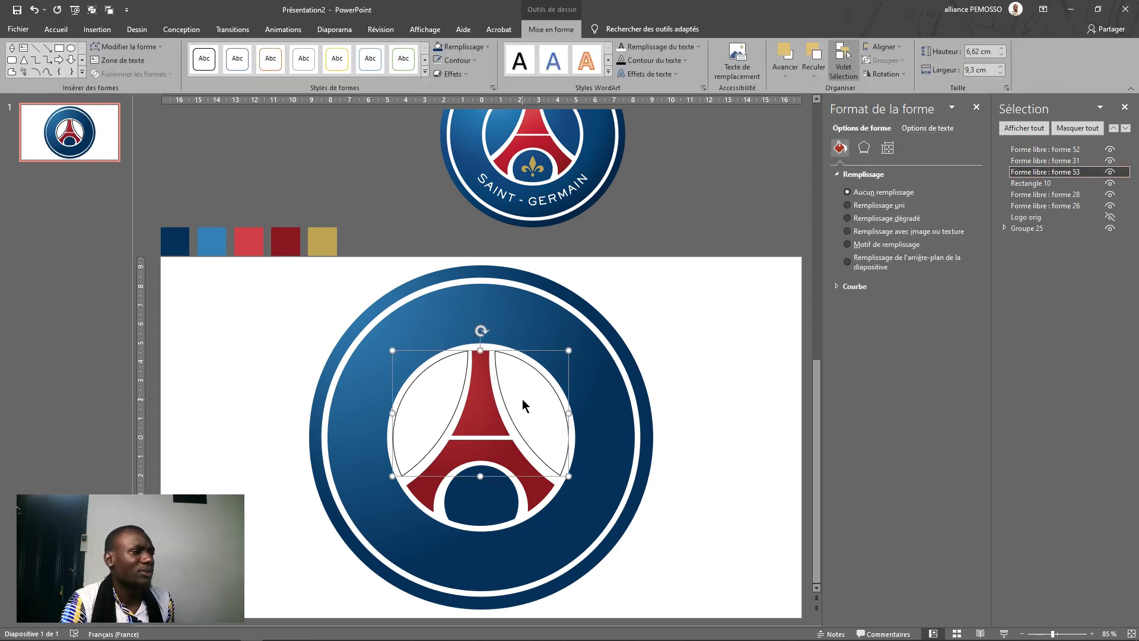
click(905, 218)
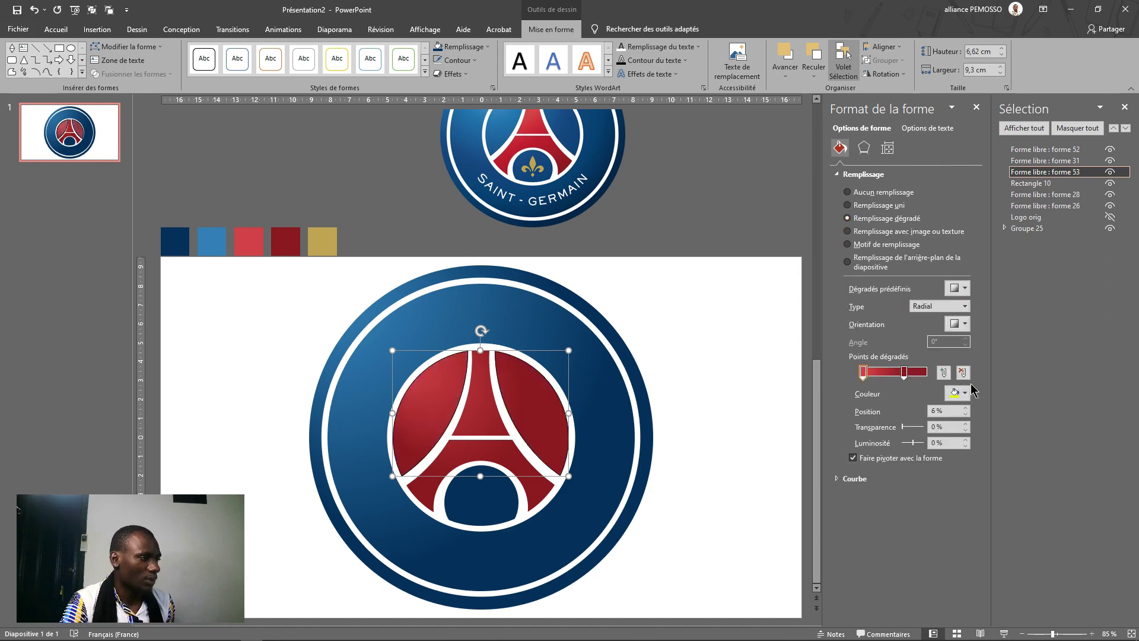
click(957, 393)
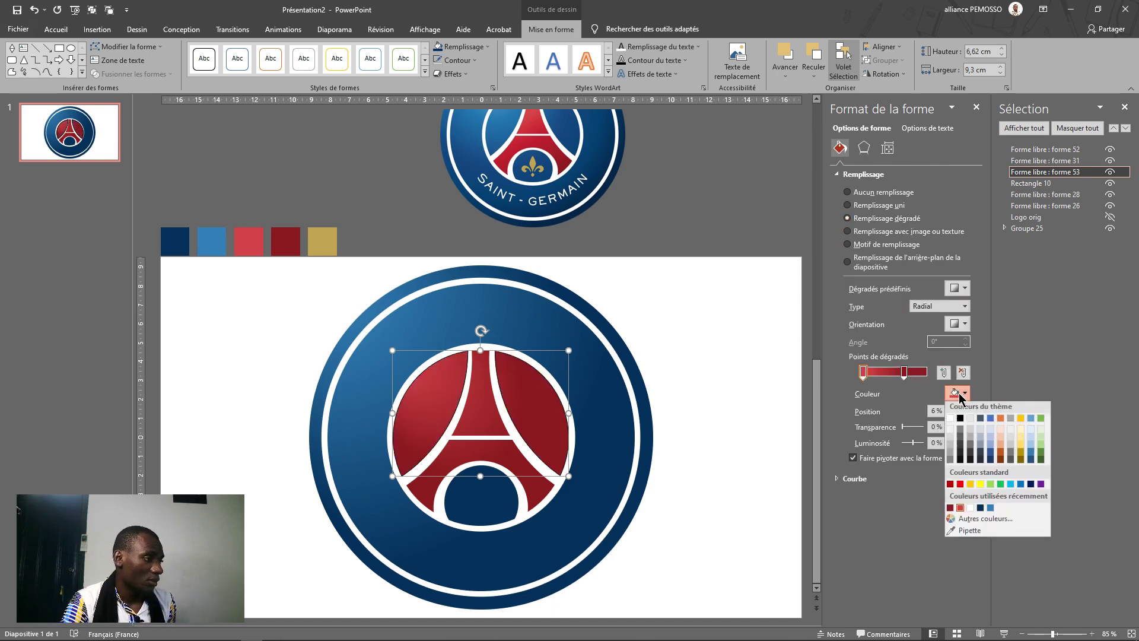
click(990, 510)
click(905, 373)
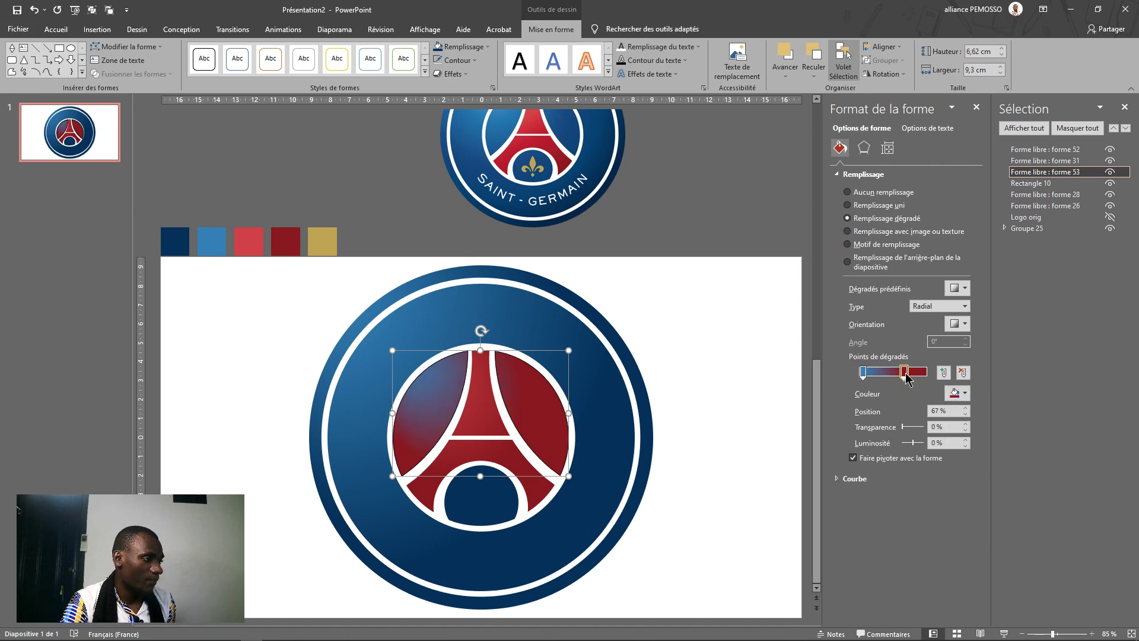
click(957, 393)
click(990, 510)
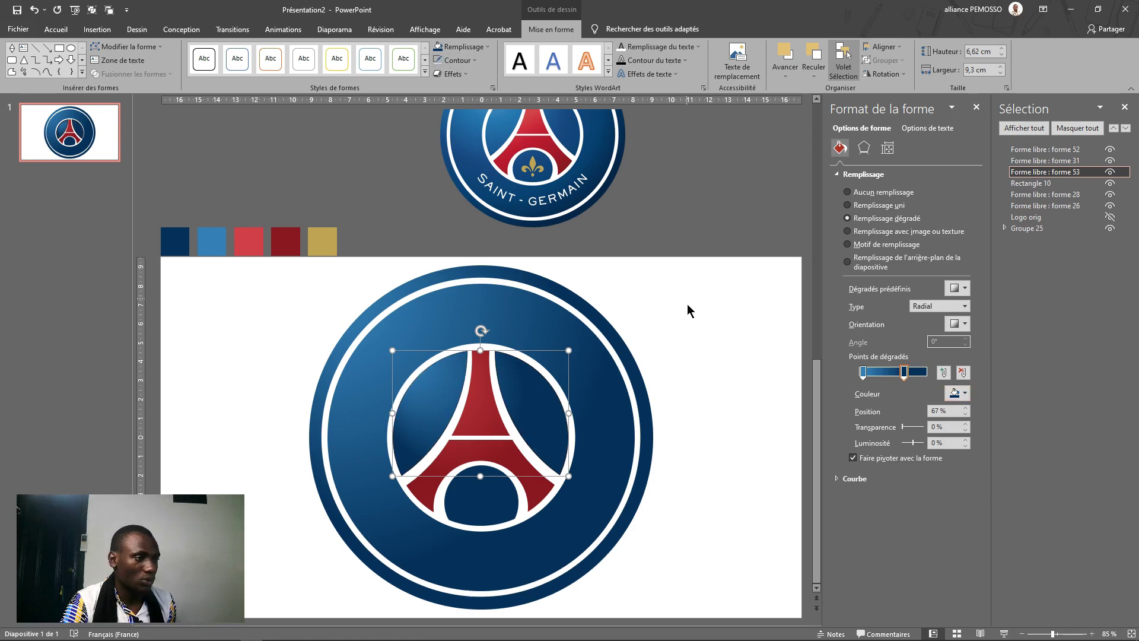
click(673, 239)
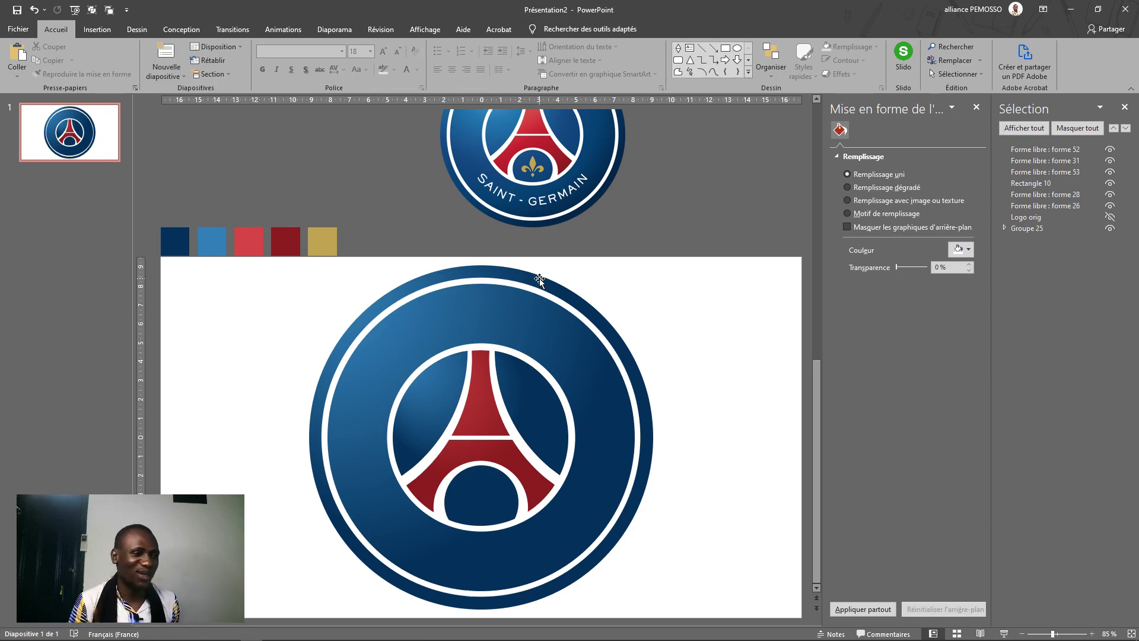
- Show the original logo and hide the six redrawn shapes covering it
scroll(533, 249, up, 6)
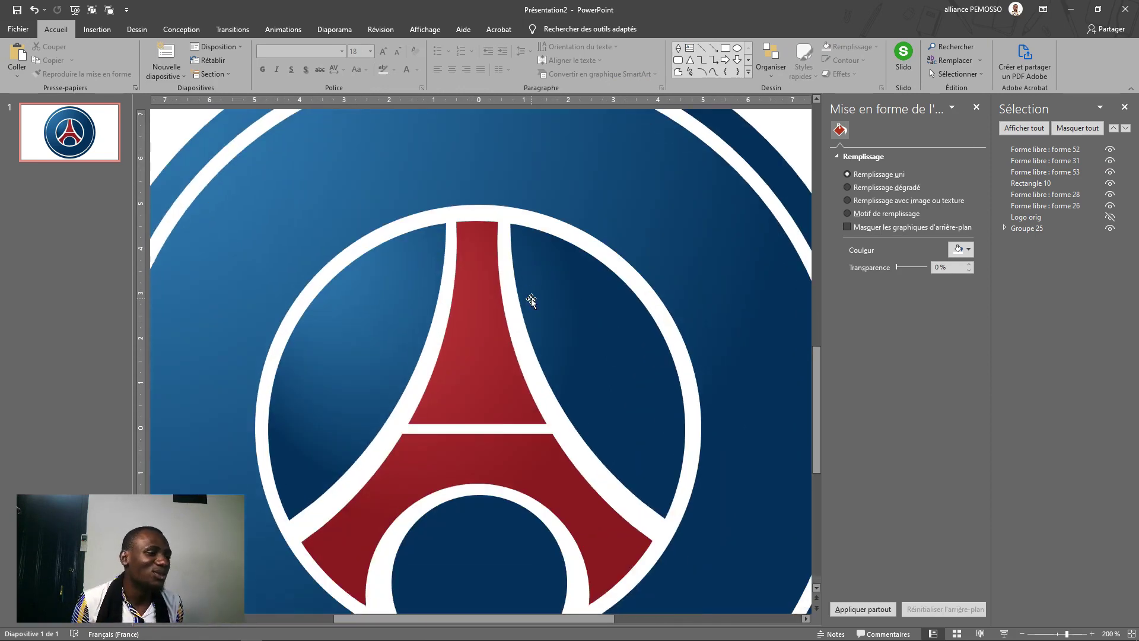
scroll(563, 295, up, 5)
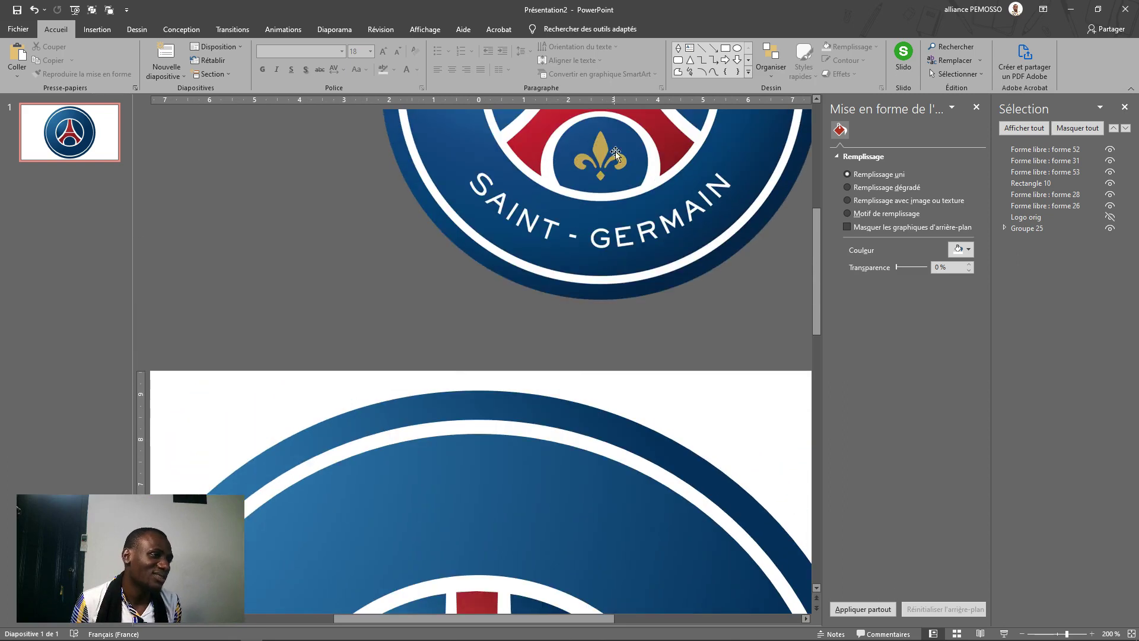
scroll(445, 403, down, 6)
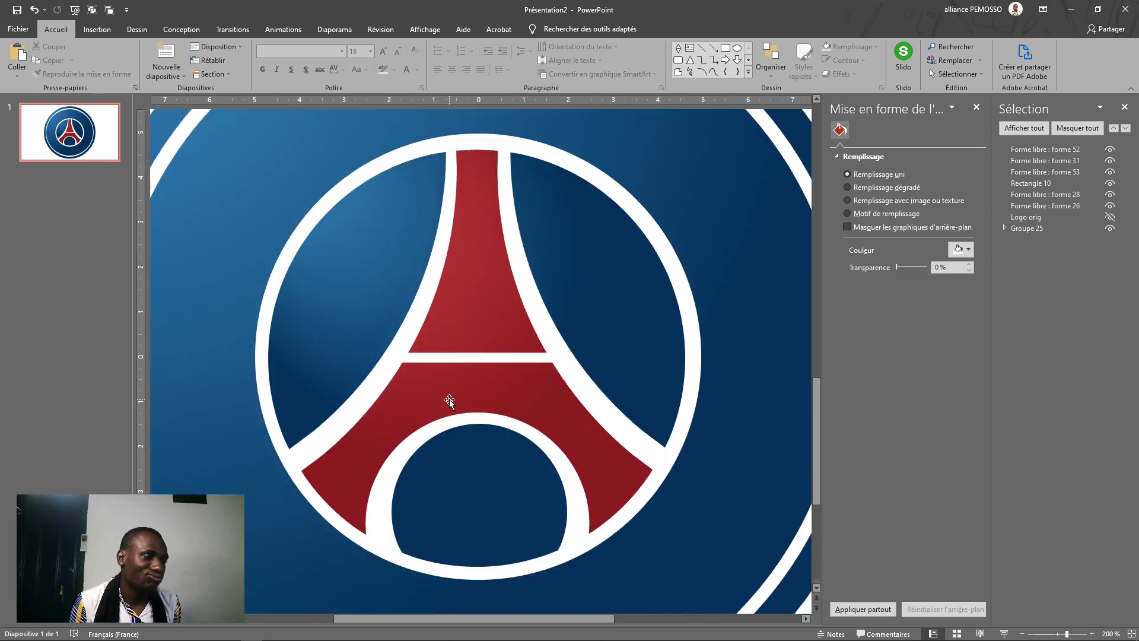
scroll(456, 422, down, 1)
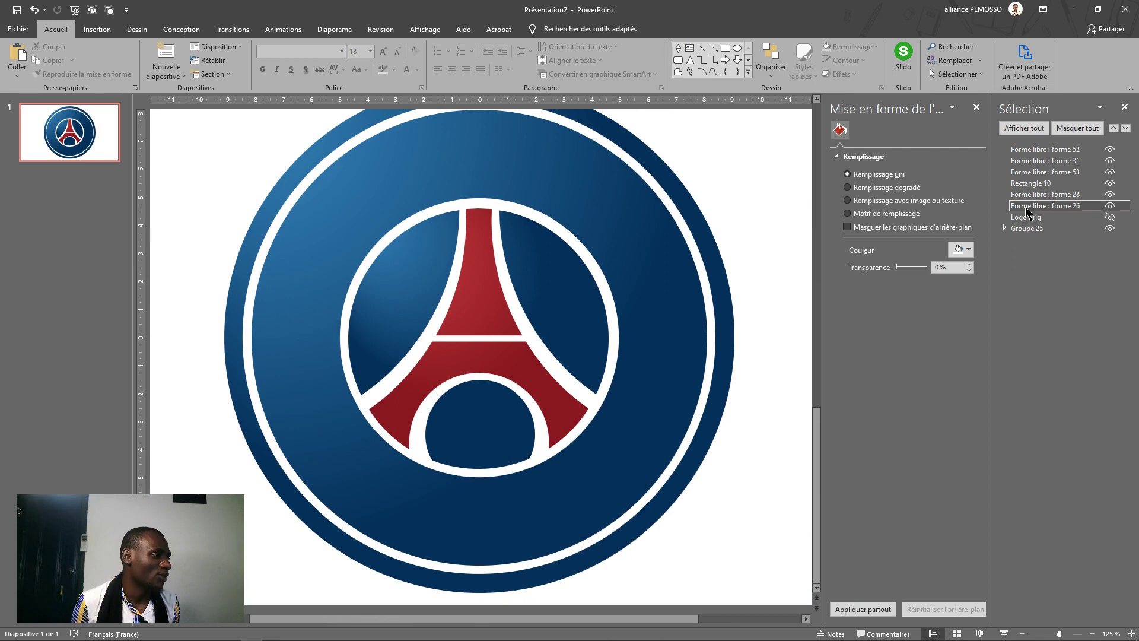
click(1111, 218)
click(1111, 206)
click(1110, 195)
click(1110, 184)
click(1111, 172)
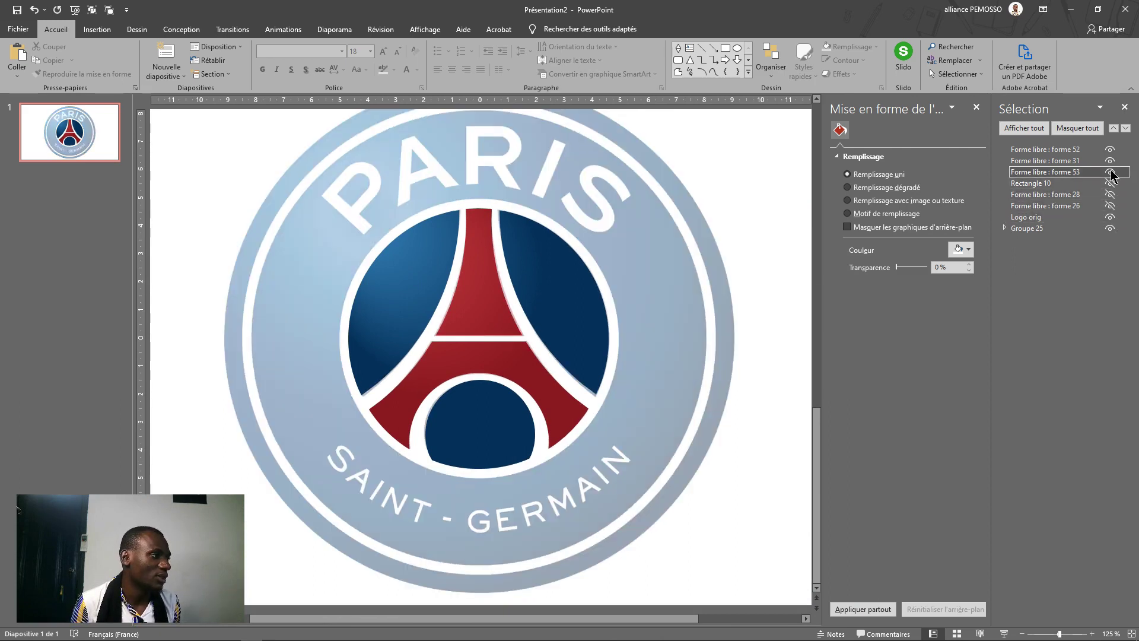
click(1110, 161)
click(1111, 150)
- Draw a flowchart Sort diamond about 1.54 cm high and 0.77 cm wide over the fleur-de-lis's central petal, without text
ctrl+scroll(537, 439, up, 5)
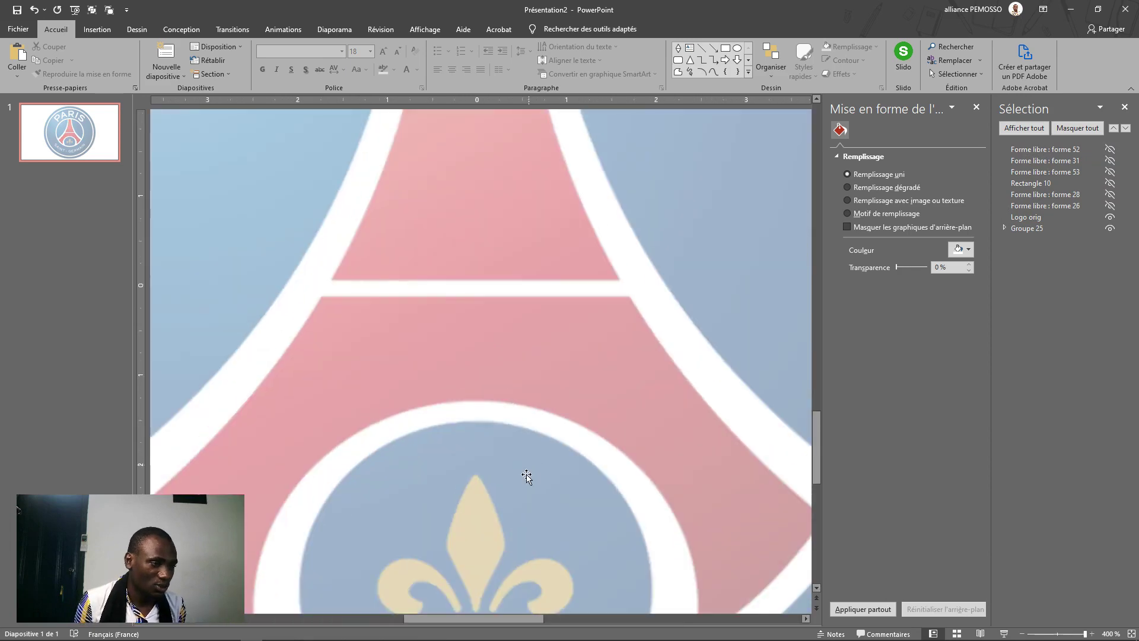
scroll(526, 476, down, 2)
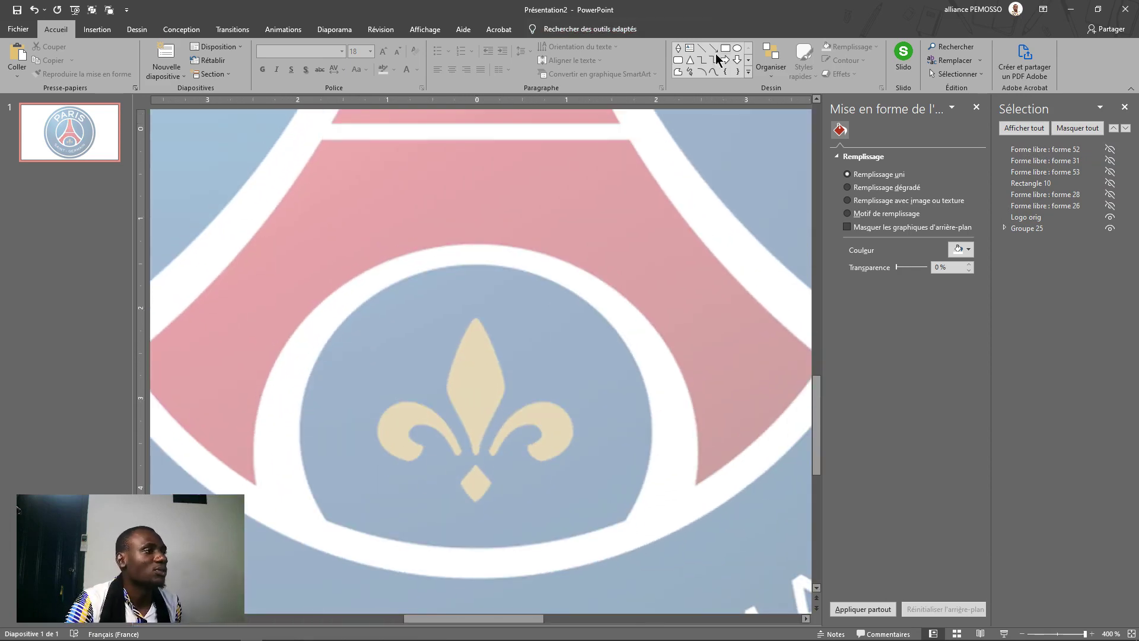
click(748, 72)
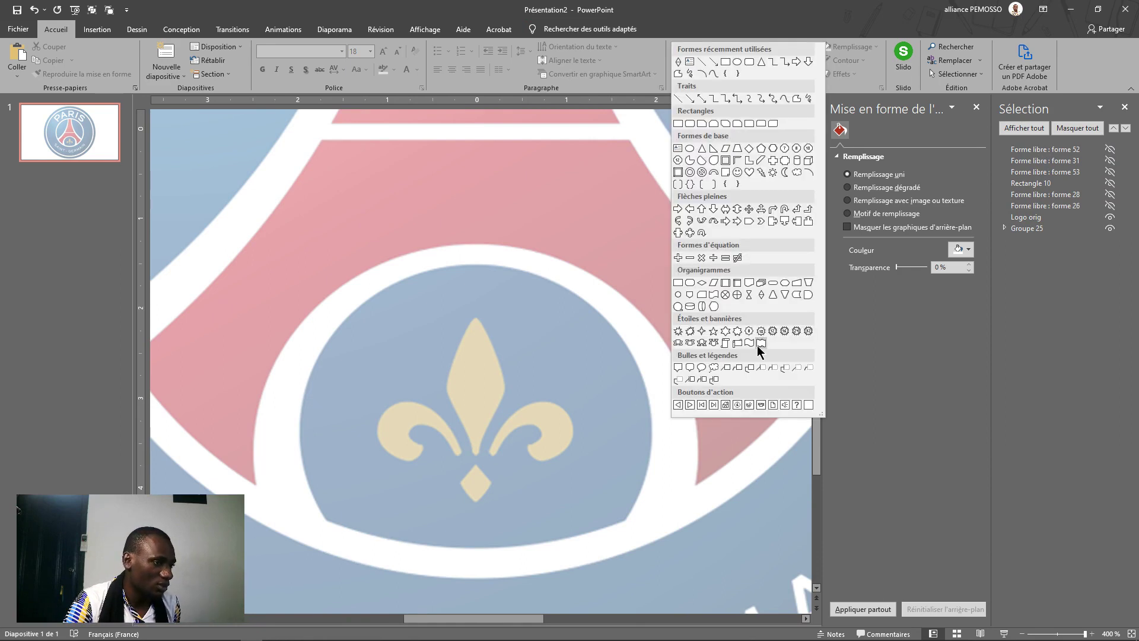
click(762, 295)
mouse_move(475, 324)
mouse_down()
mouse_move(479, 457)
mouse_move(477, 431)
mouse_move(489, 456)
mouse_up()
text(V)
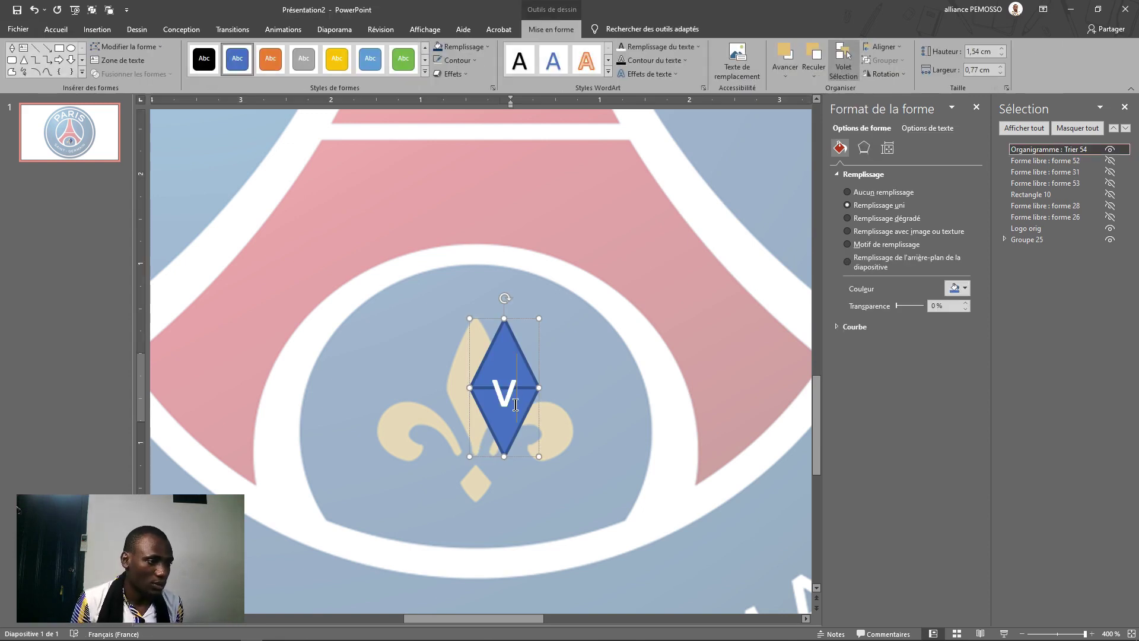
key(BackSpace)
- Move the diamond to the right of the fleur-de-lis's central petal and remove its outline
drag(510, 390, 585, 383)
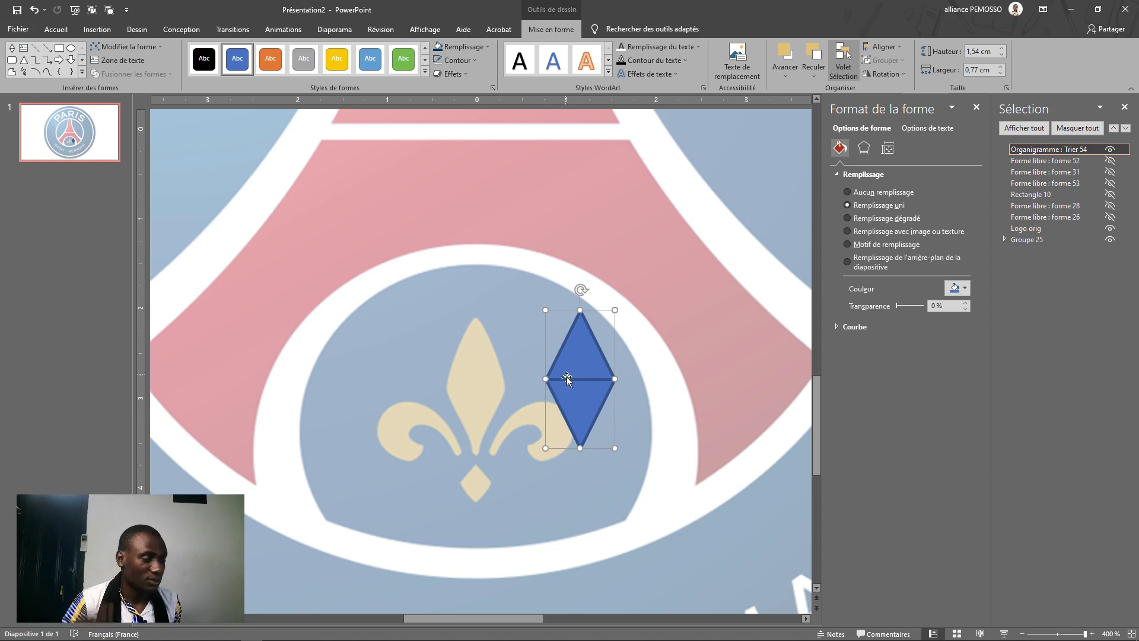
click(438, 60)
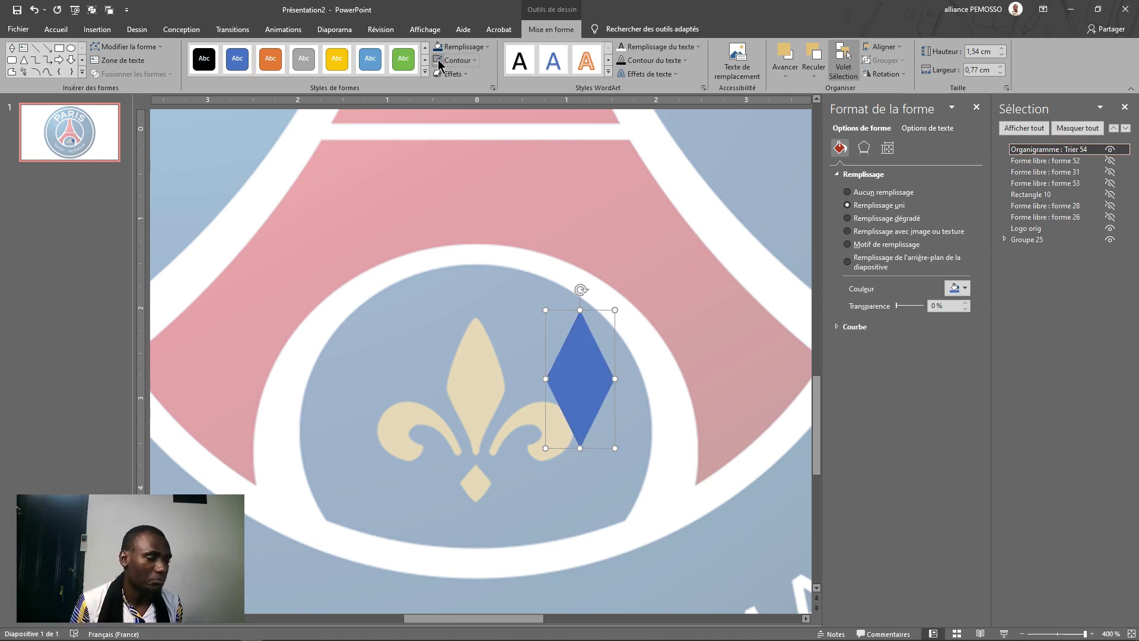
- Edit the diamond's points, turning its top vertex into a smooth point and pulling both handles outward to round the upper sides
right_click(588, 347)
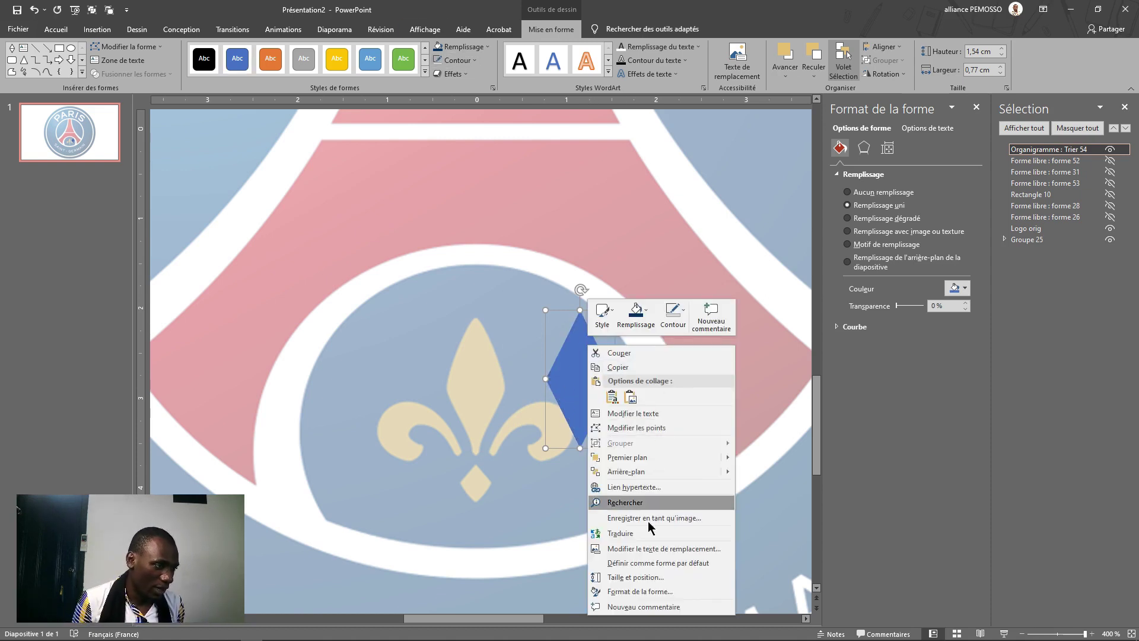
click(641, 428)
right_click(580, 309)
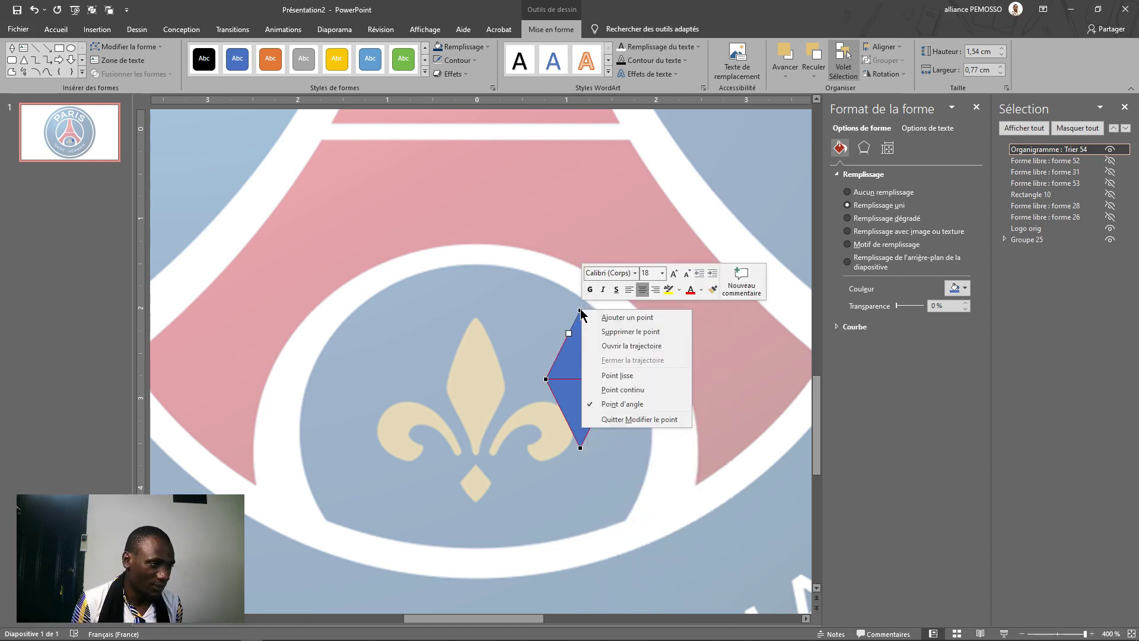
click(624, 374)
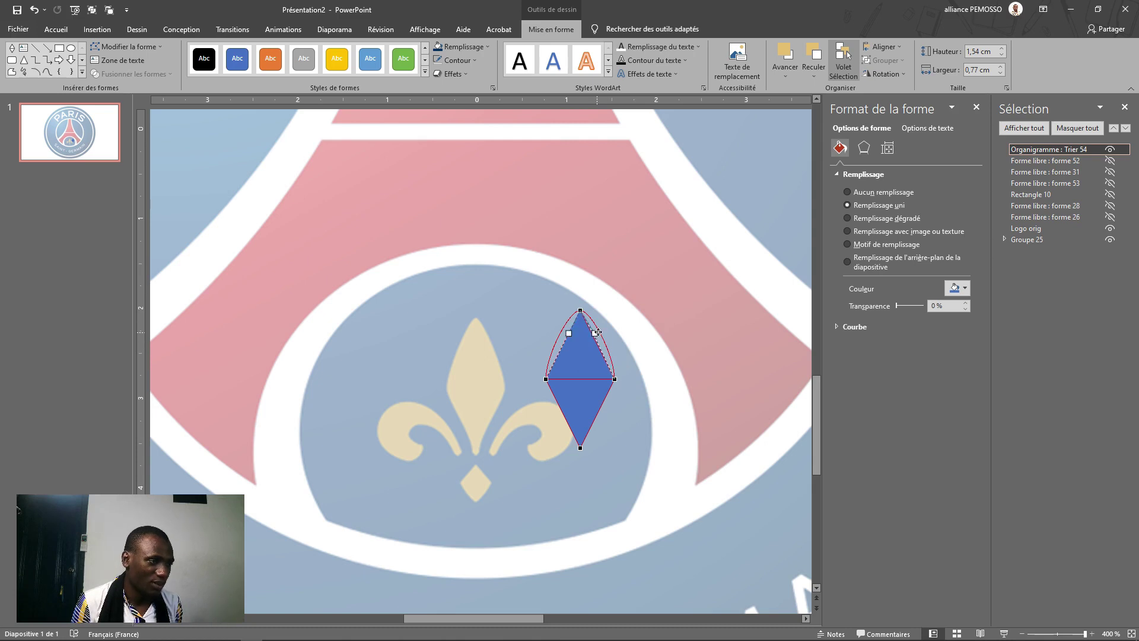
drag(601, 332, 598, 332)
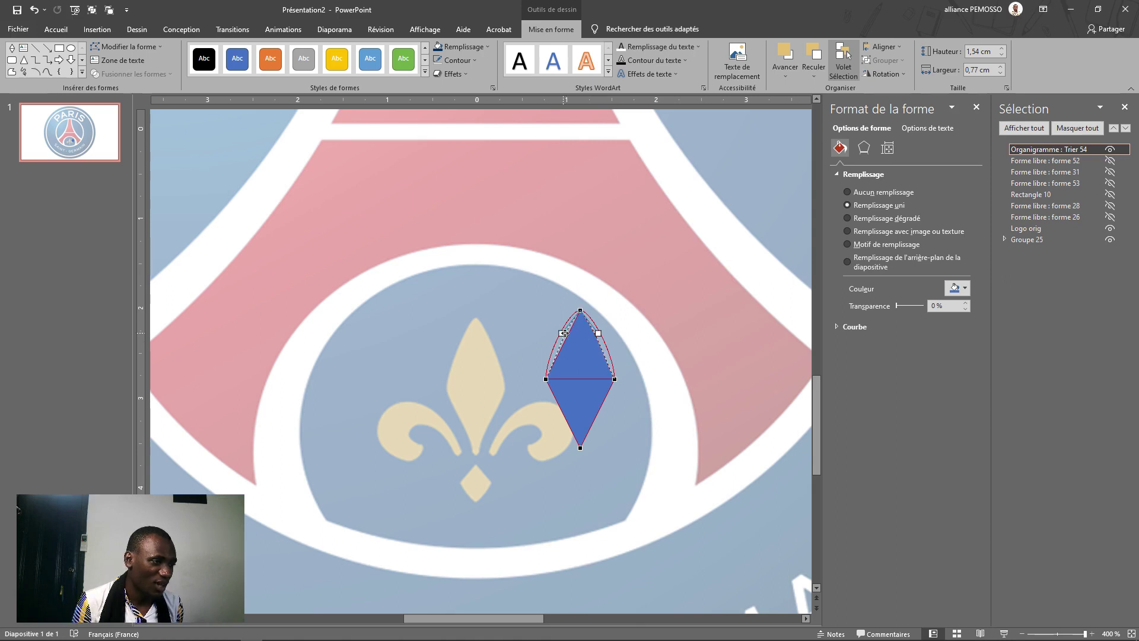
drag(563, 333, 562, 333)
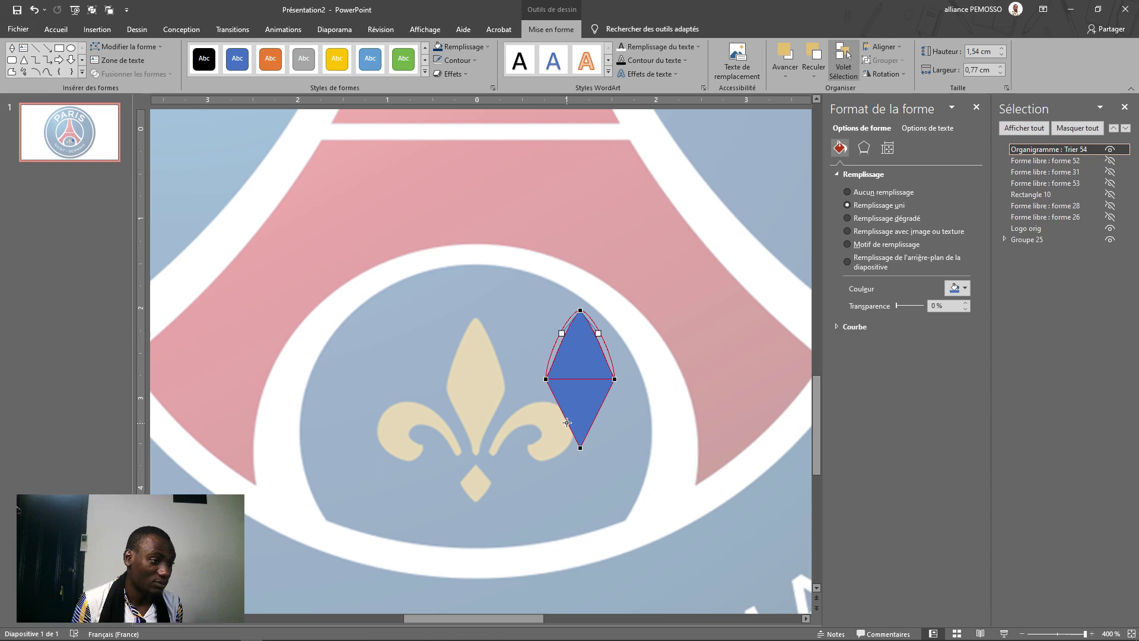
- Convert the diamond's left corner to a smooth point
click(547, 379)
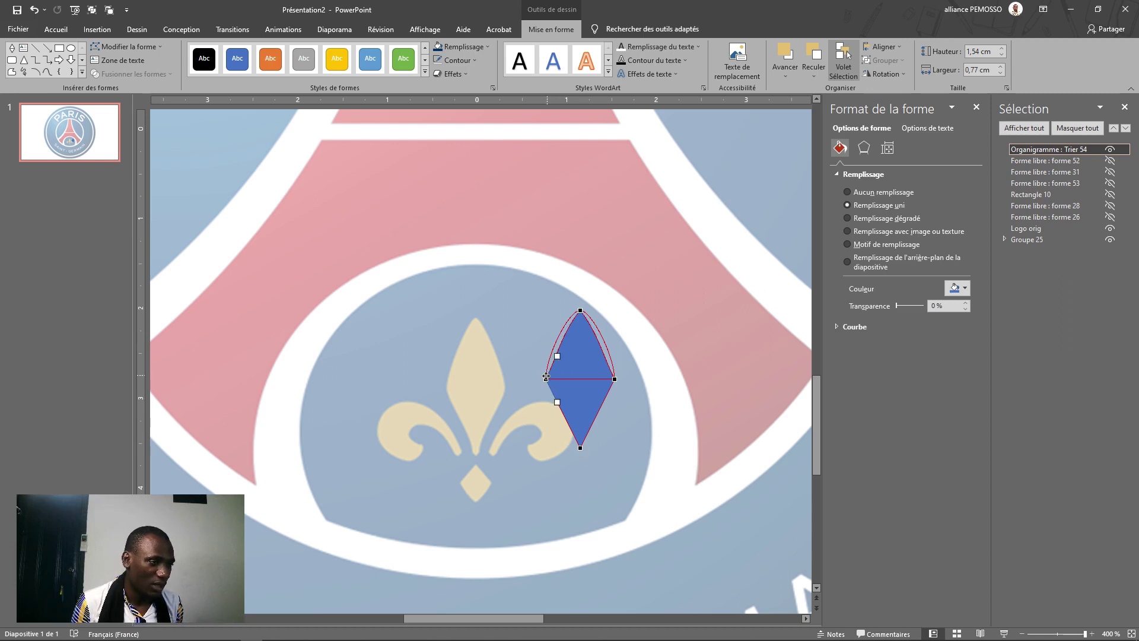
right_click(546, 379)
click(582, 445)
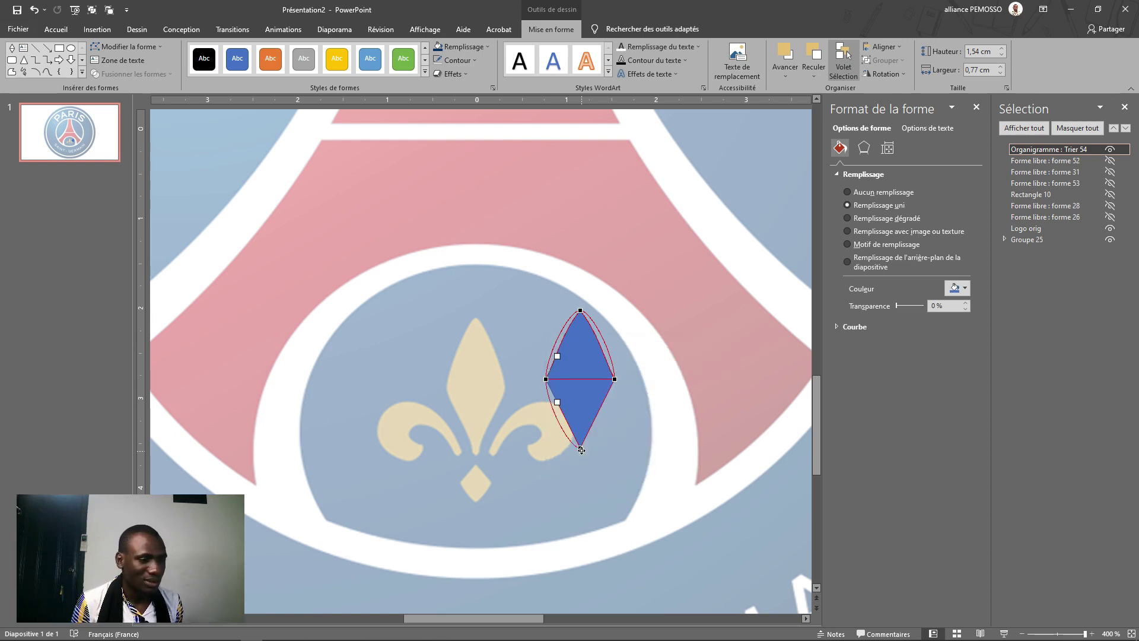
- Try converting the diamond's right corner to a continuous point, and undo it
click(617, 379)
right_click(616, 380)
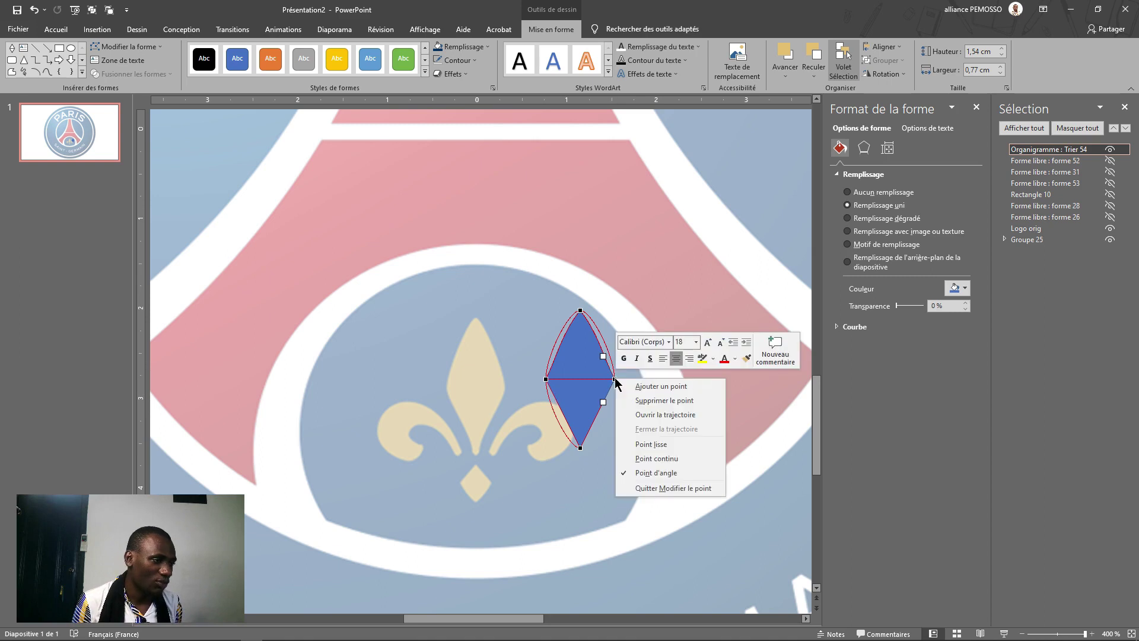
click(656, 459)
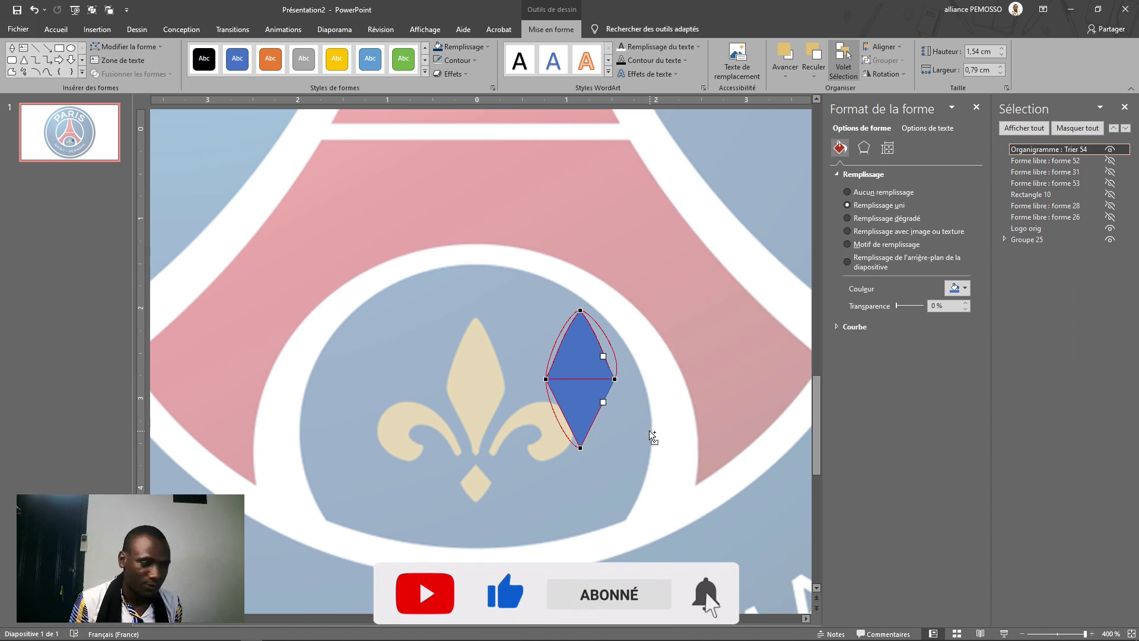
key(ctrl+z)
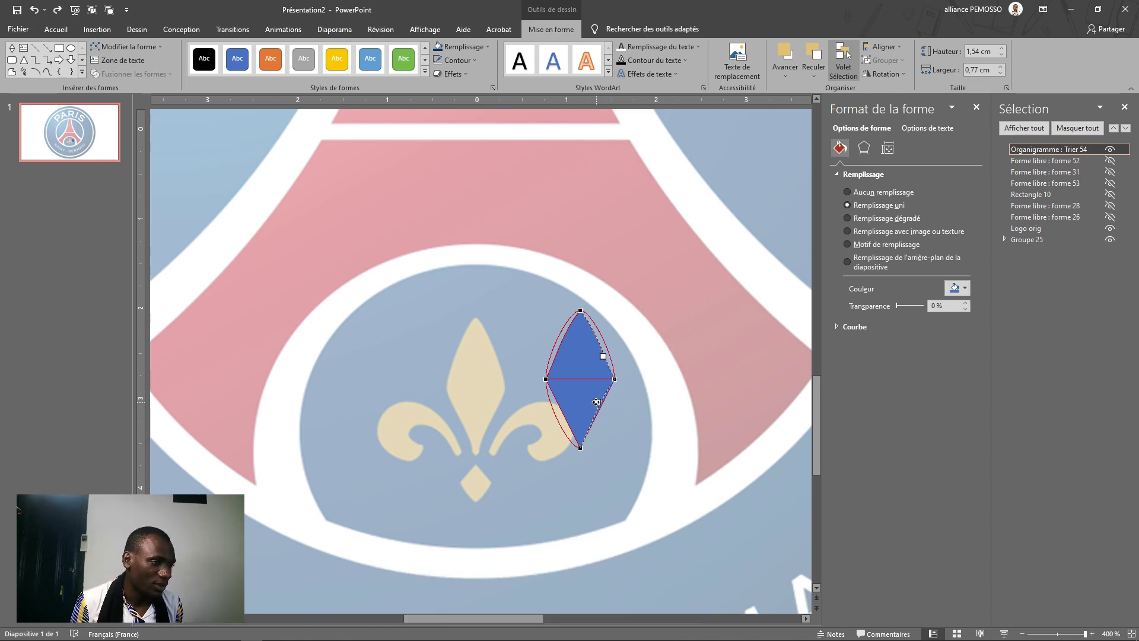
- Try bending the diamond's lower sides with the handles of the right corner and bottom vertex, and undo the adjustments
click(594, 402)
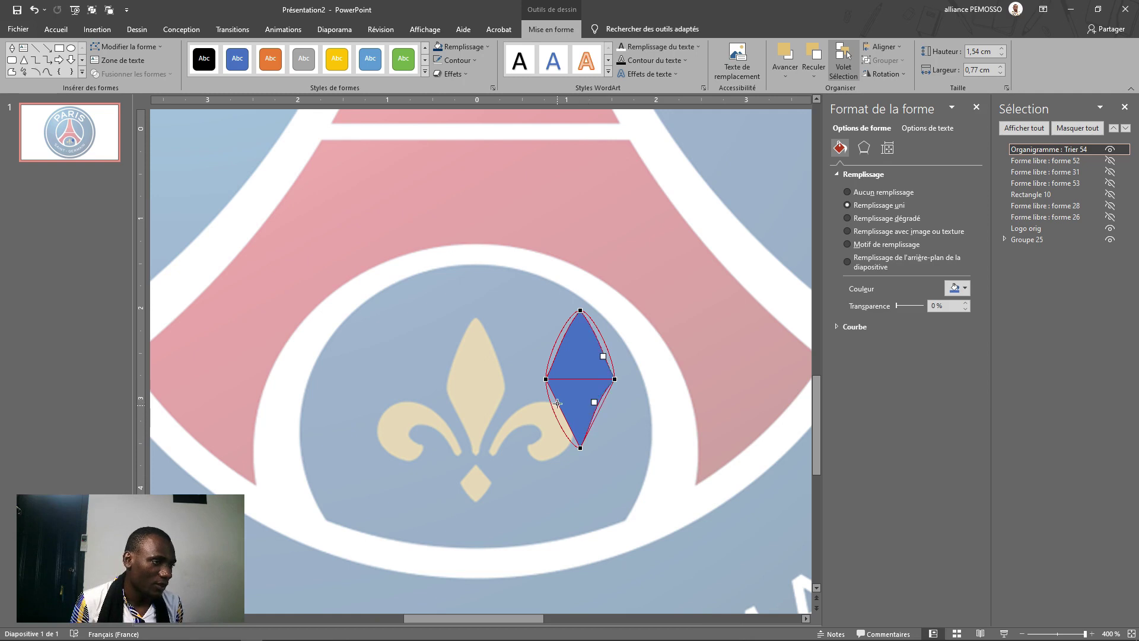
click(579, 446)
drag(569, 425, 576, 425)
key(ctrl+z)
click(589, 426)
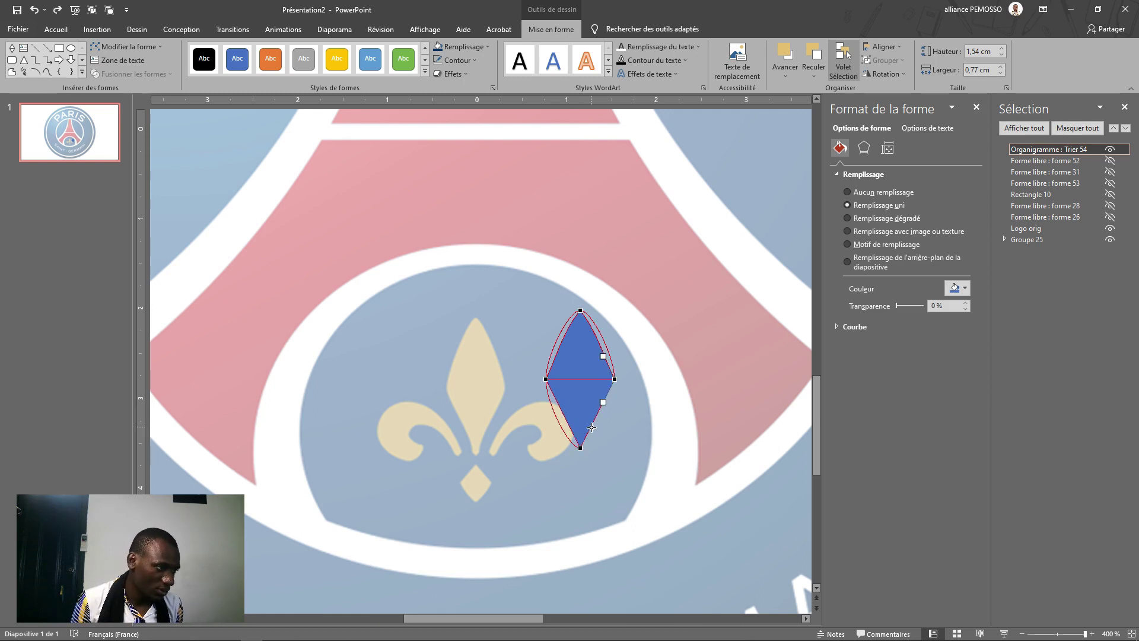
- Pull the lower handles of the diamond's left and right corners inward so both lower sides curve inward
click(547, 378)
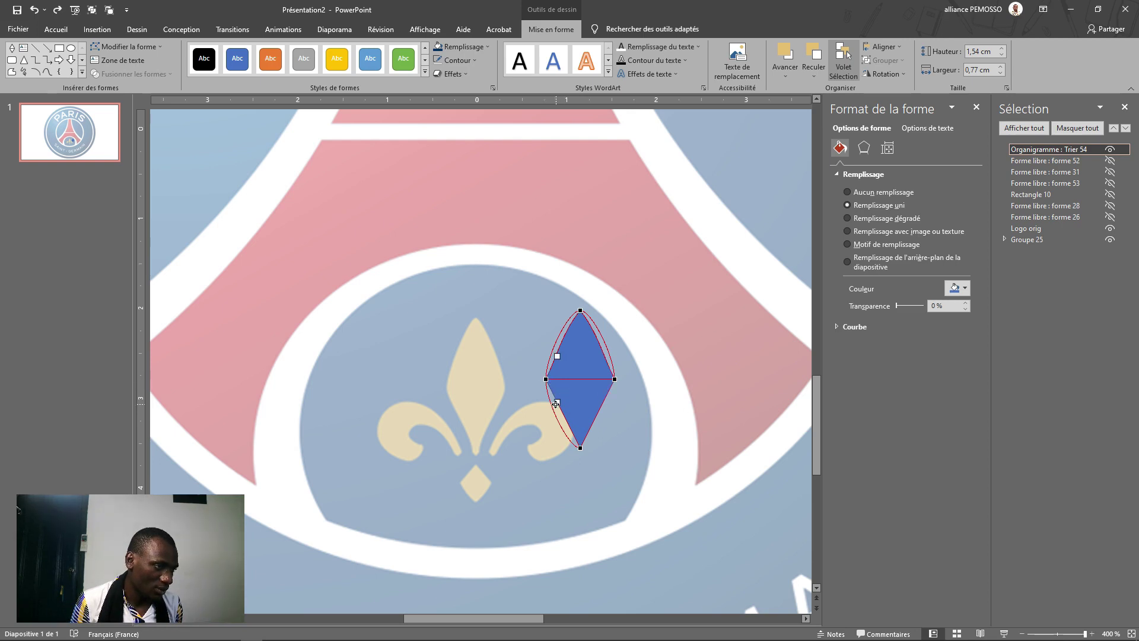
drag(559, 403, 563, 403)
click(615, 379)
drag(601, 402, 596, 402)
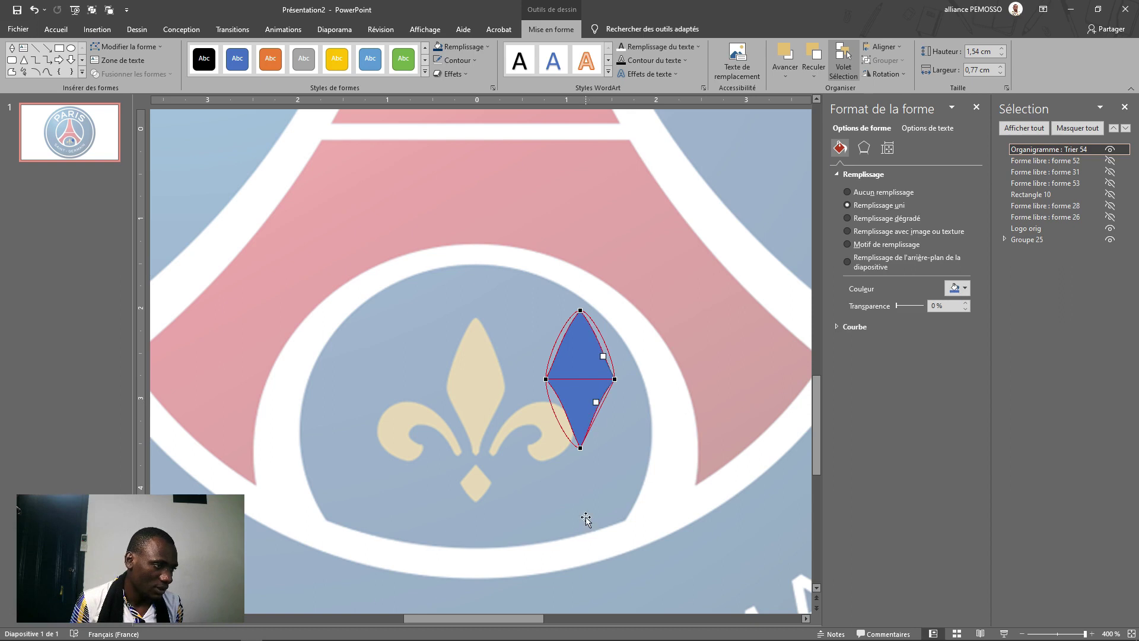
- Make the diamond's bottom vertex a smooth point, spread its handles slightly outward, and finish editing the points
click(581, 446)
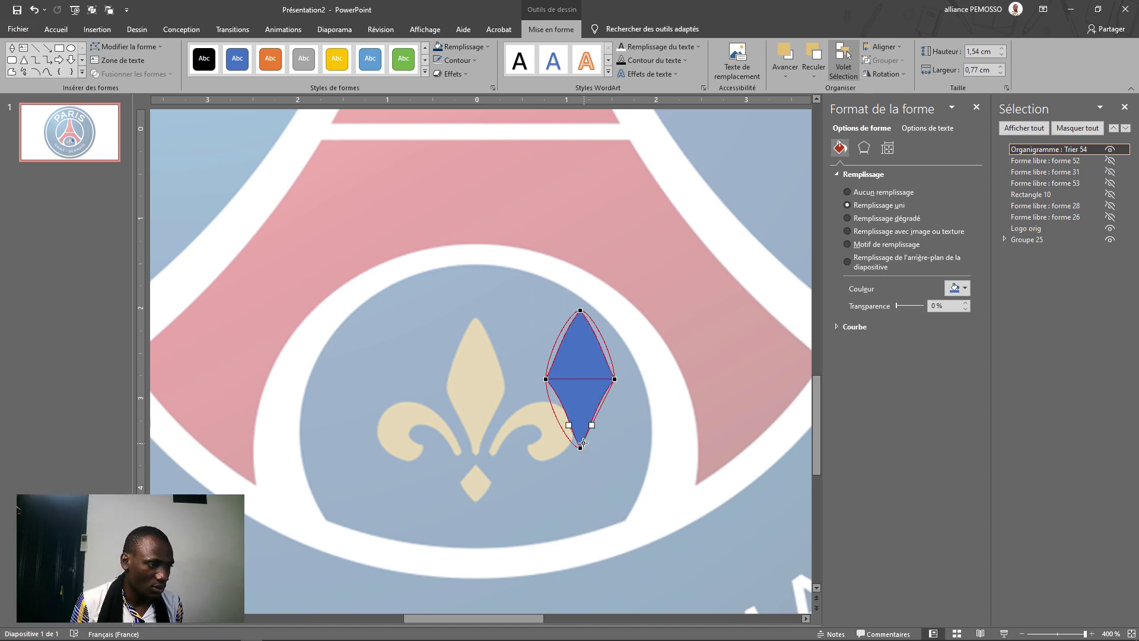
right_click(581, 448)
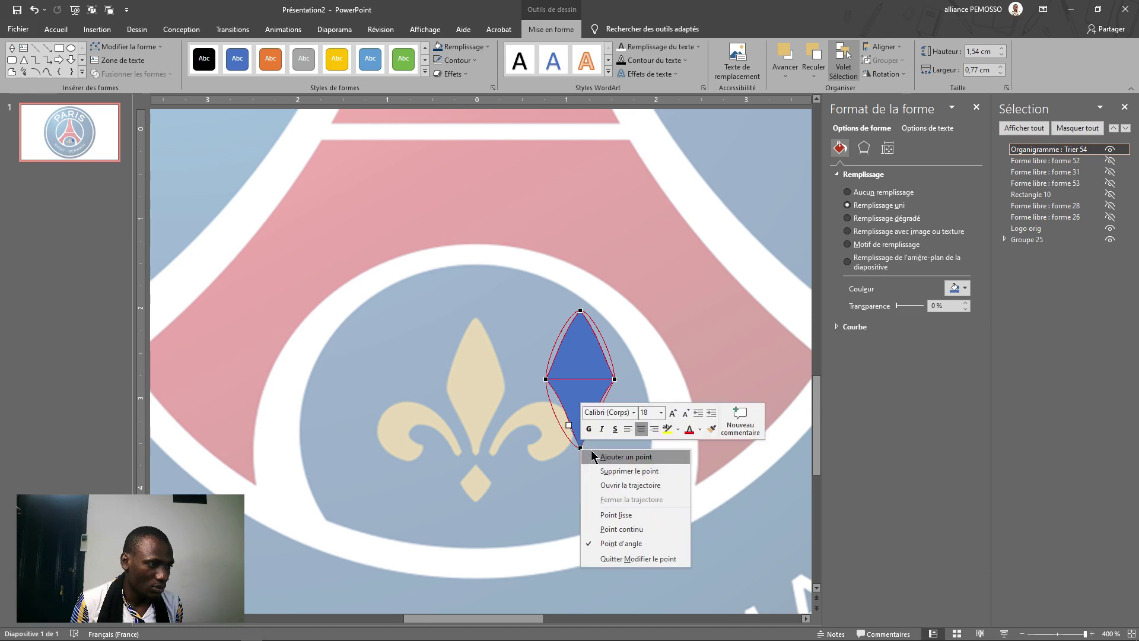
click(613, 515)
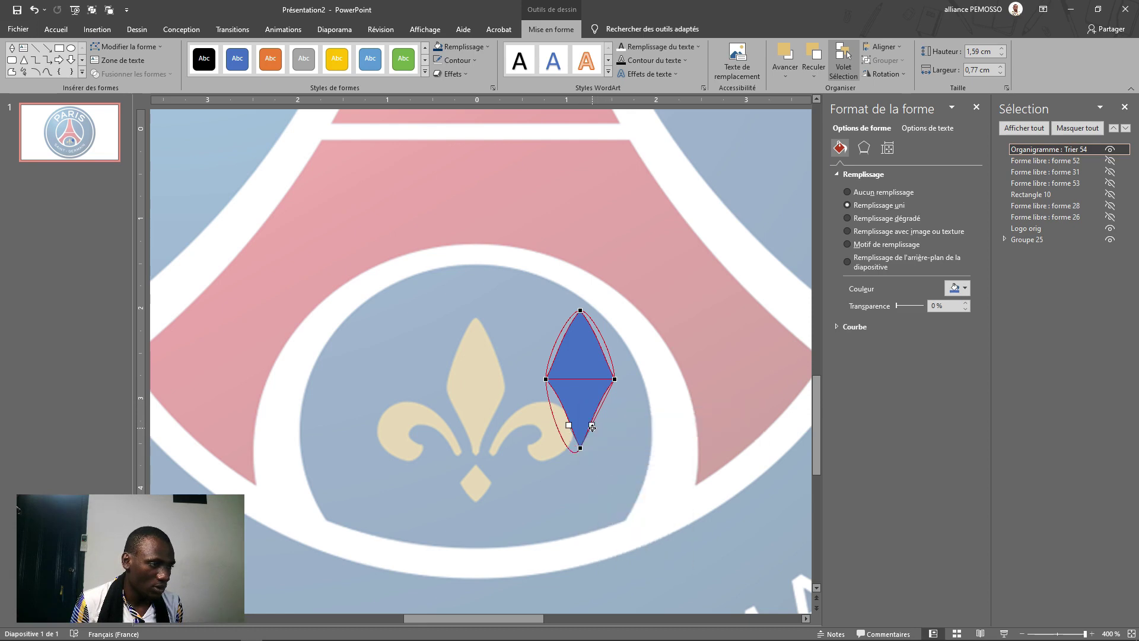
drag(594, 428, 564, 425)
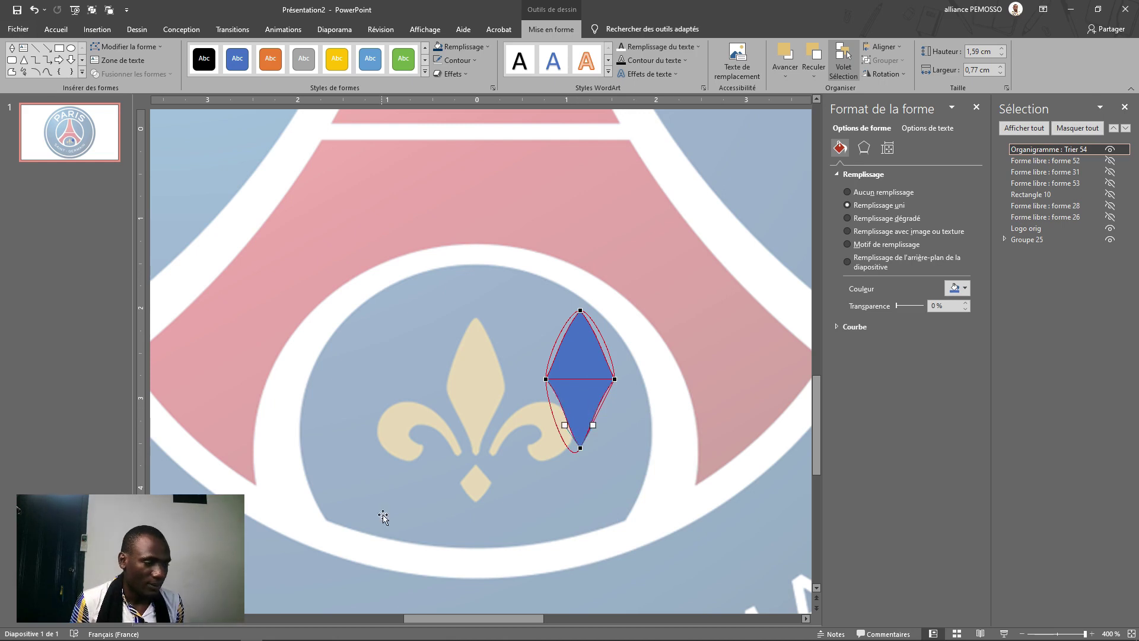
click(732, 385)
- Spread the handles of the diamond's top vertex for a rounder tip, and move the shape up and right, clear of the fleur-de-lis
scroll(612, 405, down, 10)
scroll(596, 468, down, 3)
click(560, 429)
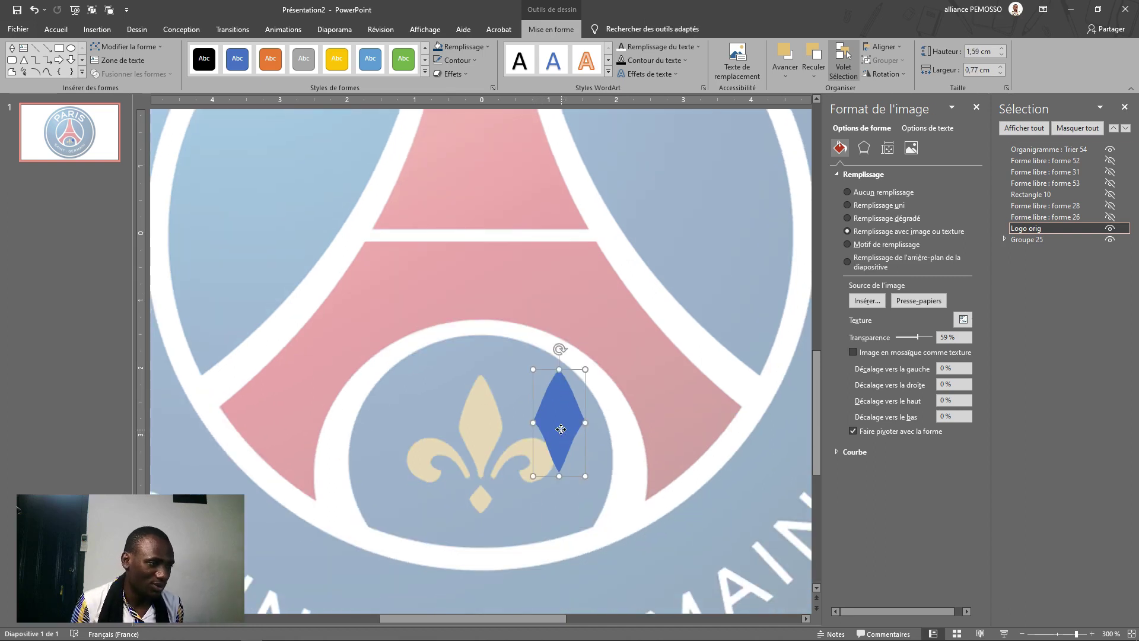
right_click(560, 387)
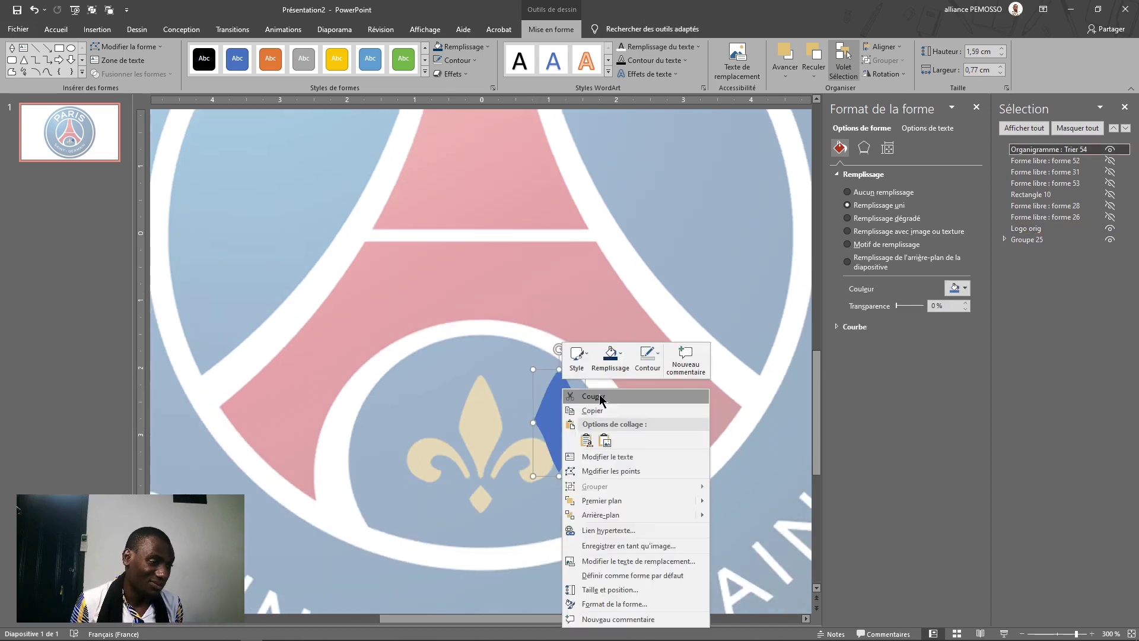
click(605, 470)
click(559, 370)
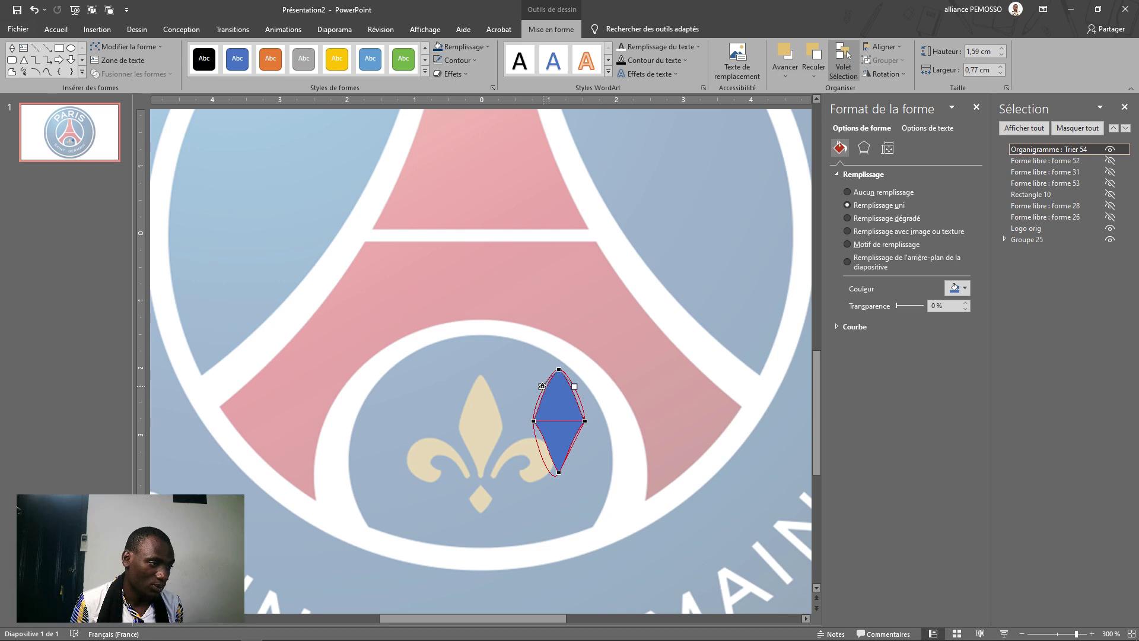
click(619, 406)
click(555, 431)
drag(555, 430, 592, 400)
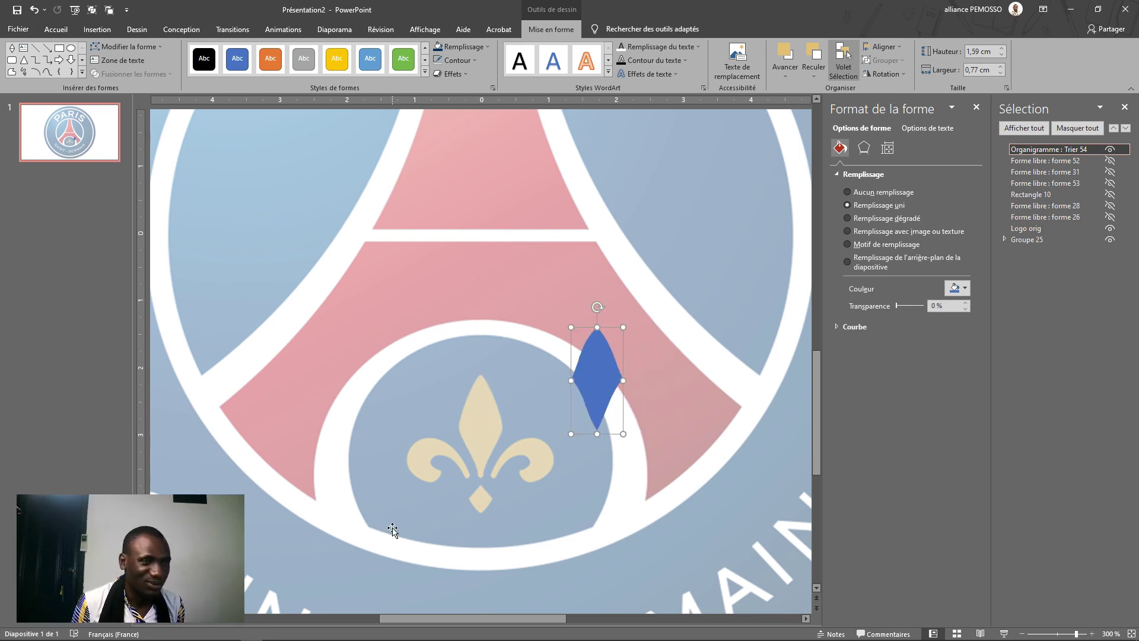
- Trace the fleur-de-lis's left petal with a closed Curve shape about 0.65 cm high and 0.94 cm wide, and remove its fill
click(82, 74)
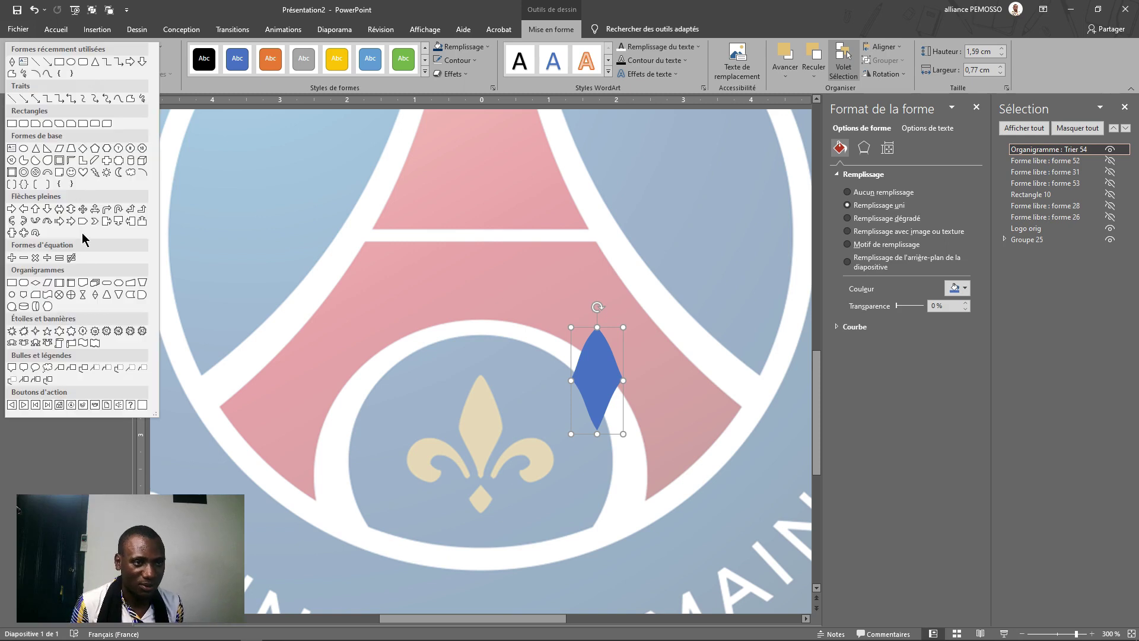
click(123, 100)
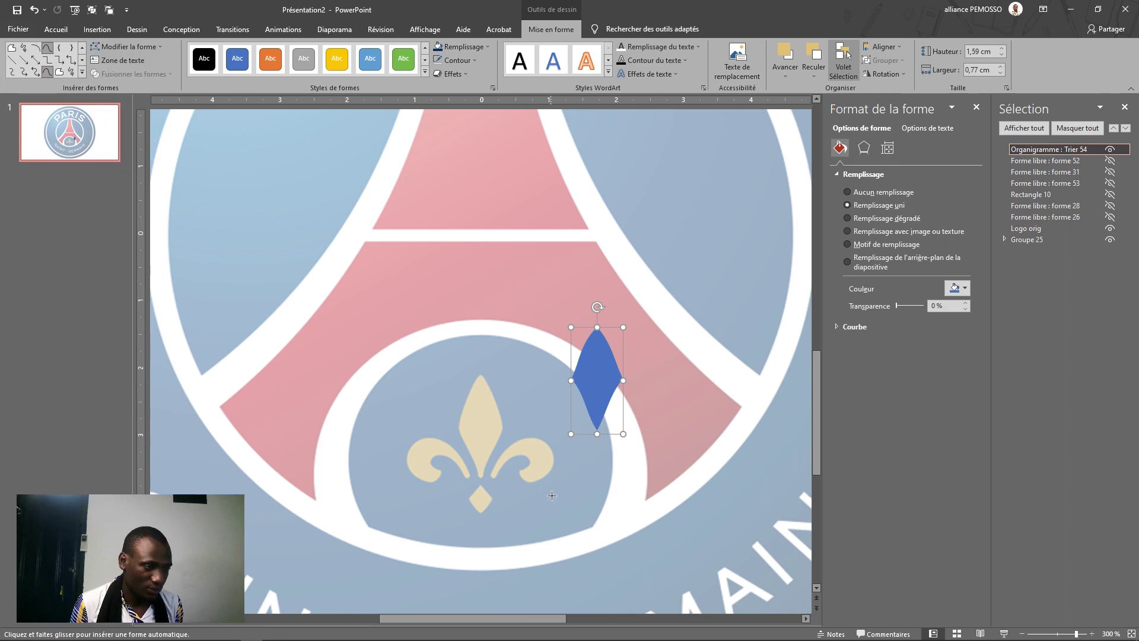
click(470, 474)
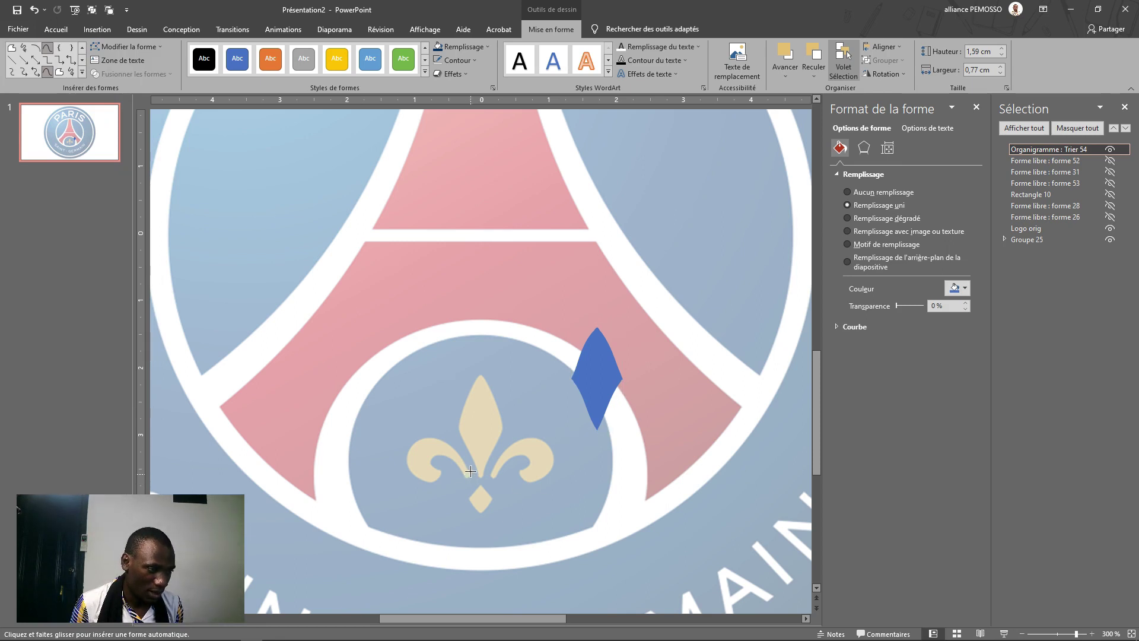
click(451, 444)
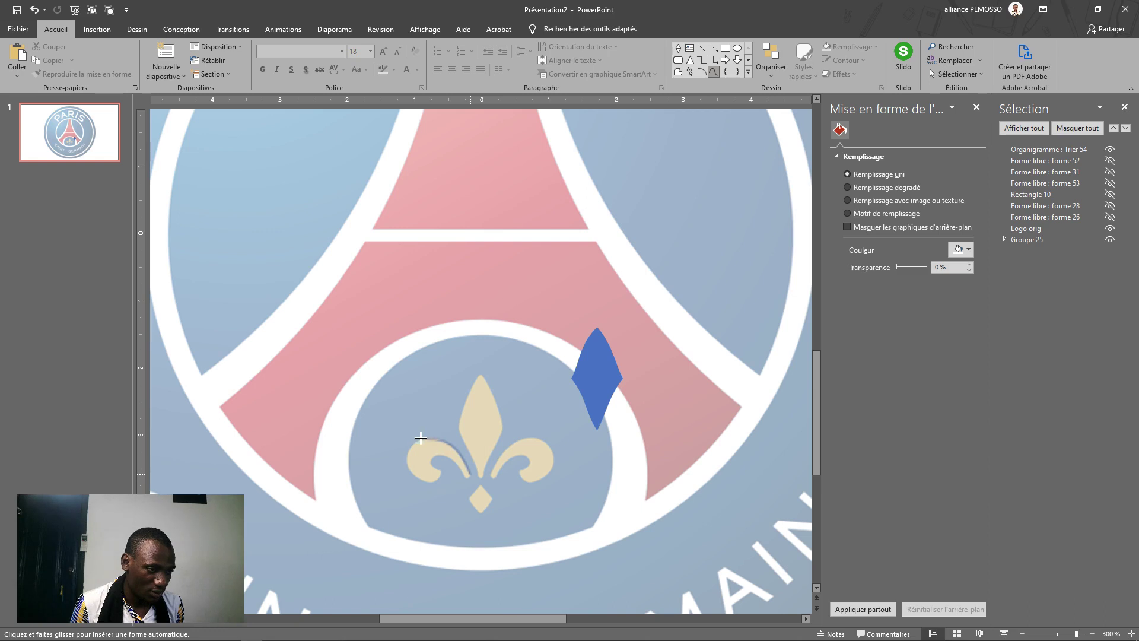
click(422, 439)
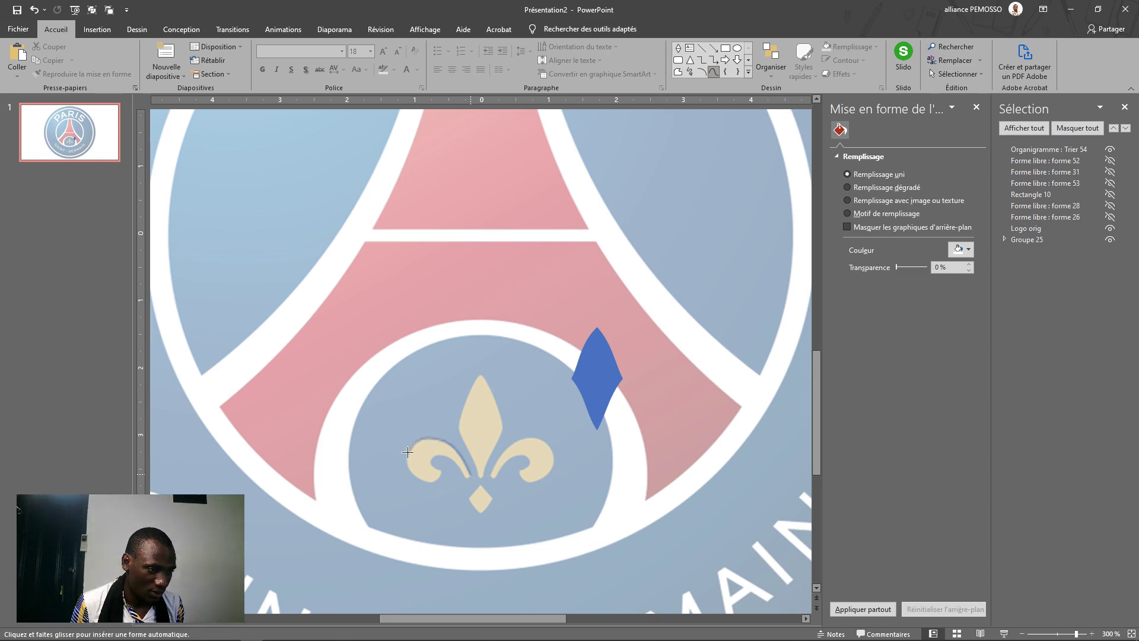
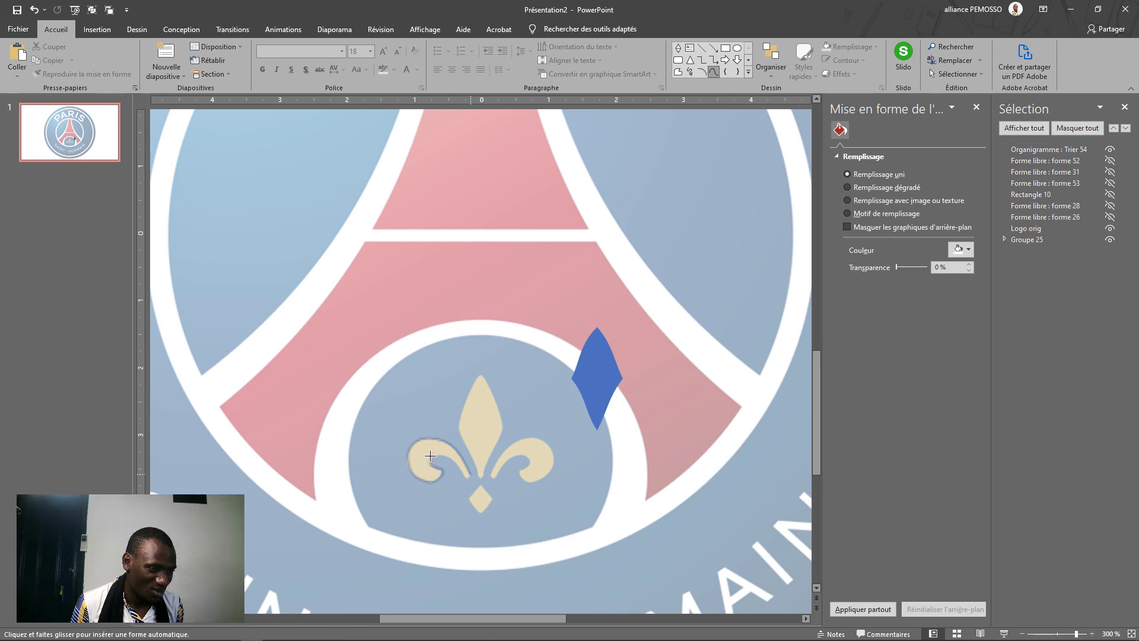
click(449, 460)
click(457, 463)
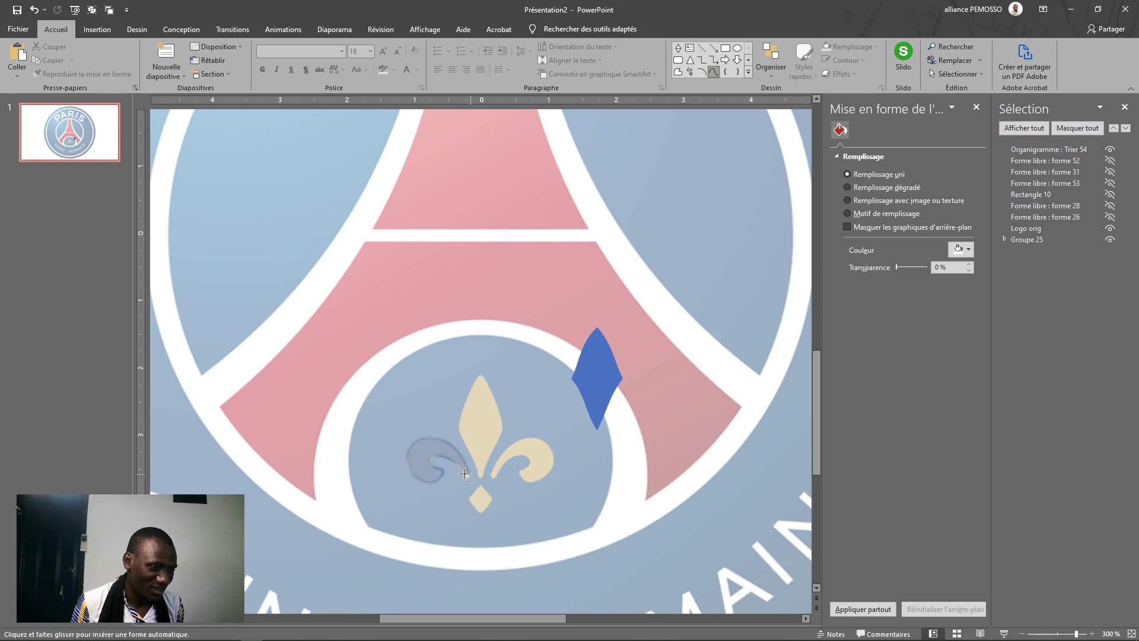
click(464, 477)
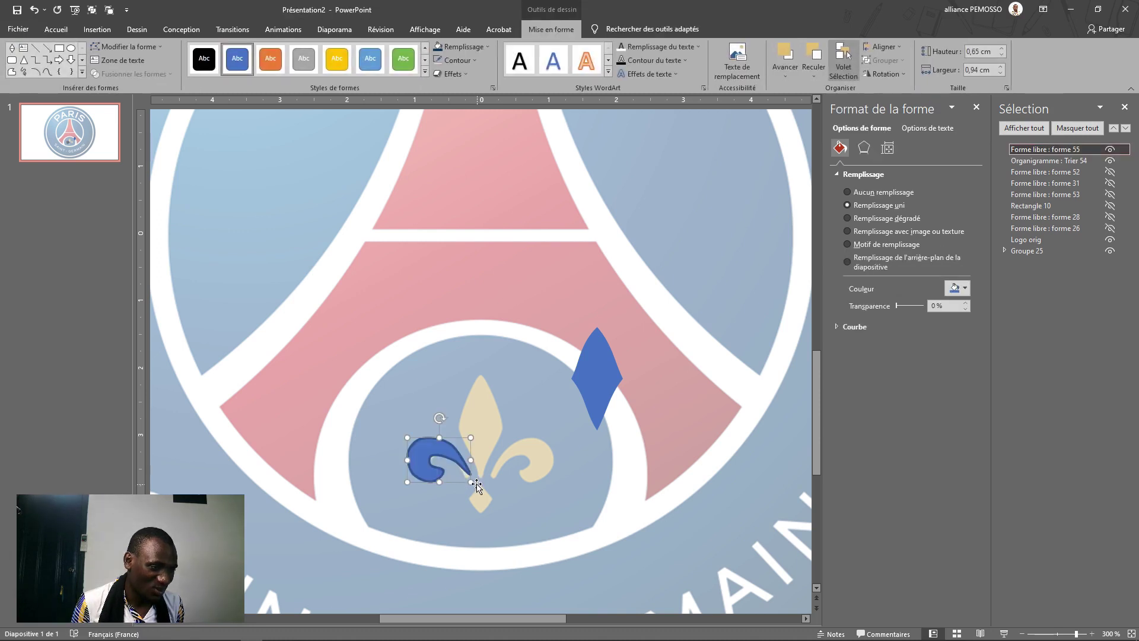
click(450, 50)
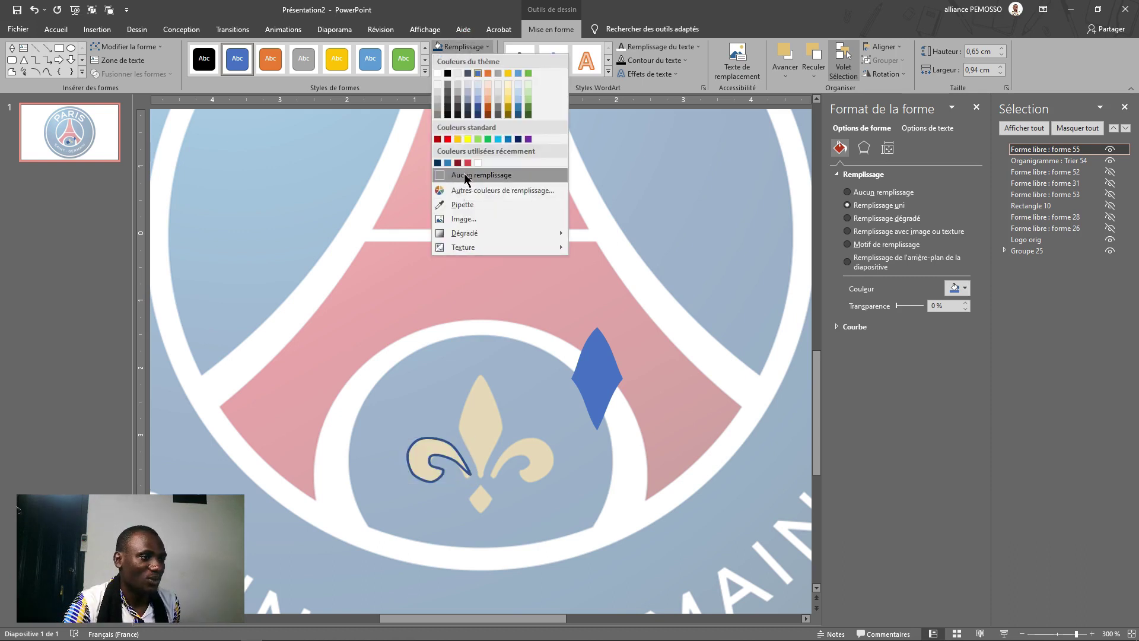
click(466, 176)
- Edit the left petal's points, nudging its pointed inner tip slightly inward so the shape is about 0.92 cm wide
right_click(458, 464)
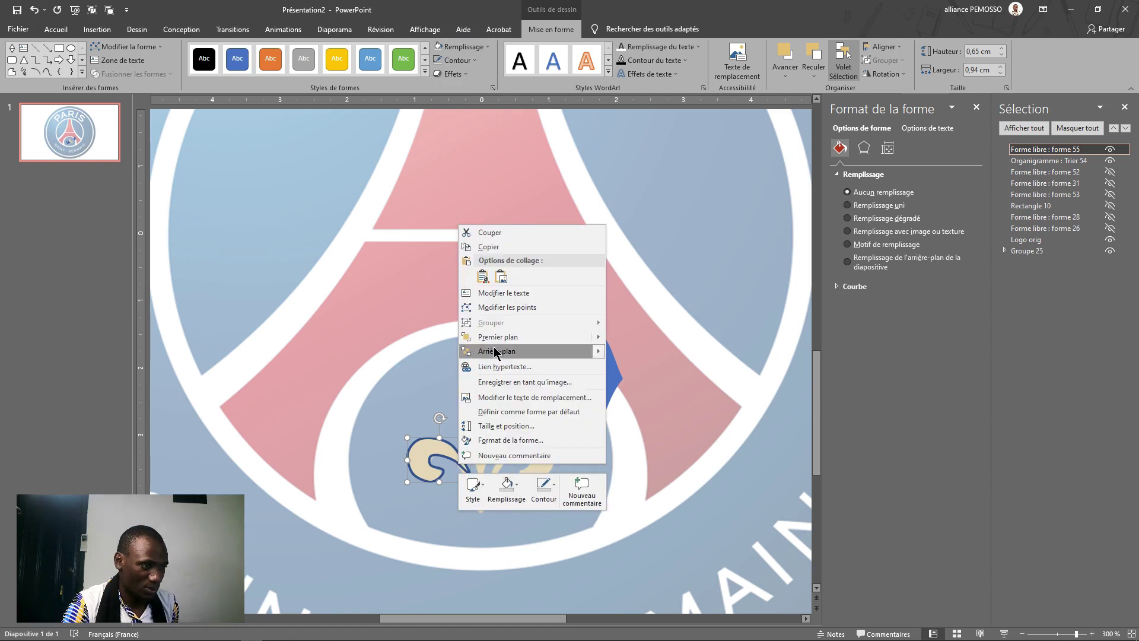
key(Escape)
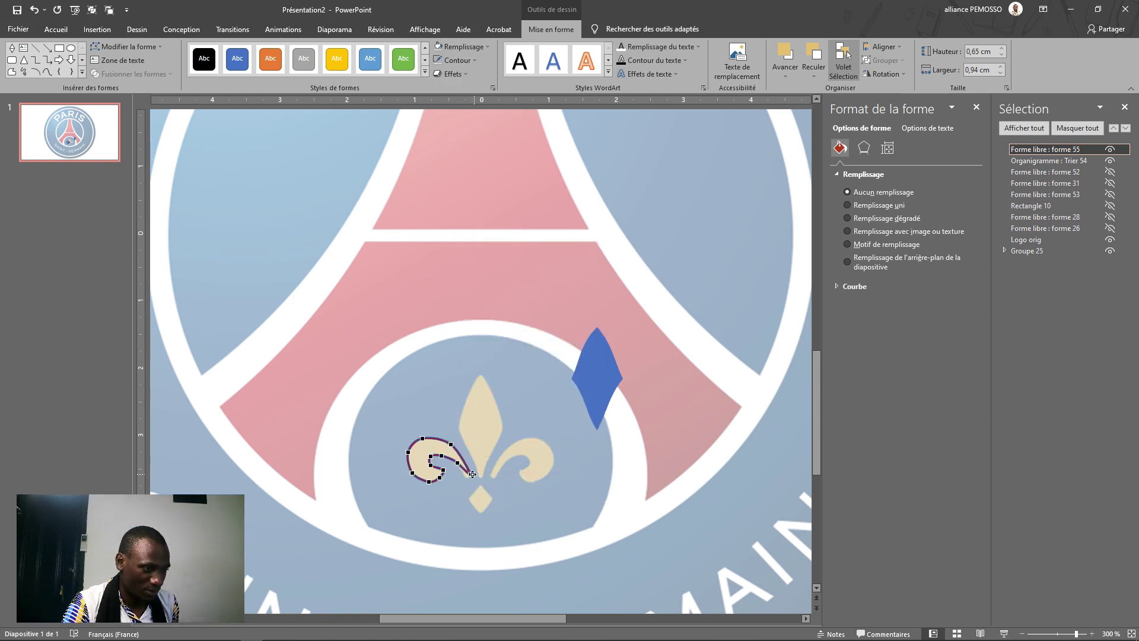
drag(470, 474, 469, 473)
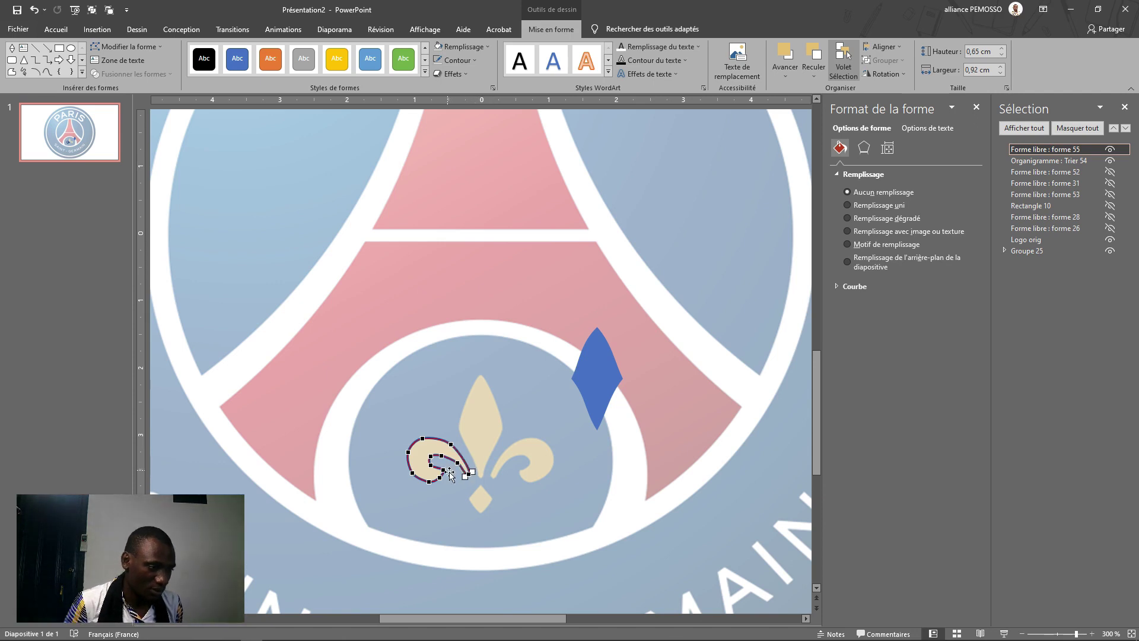
scroll(459, 469, up, 3)
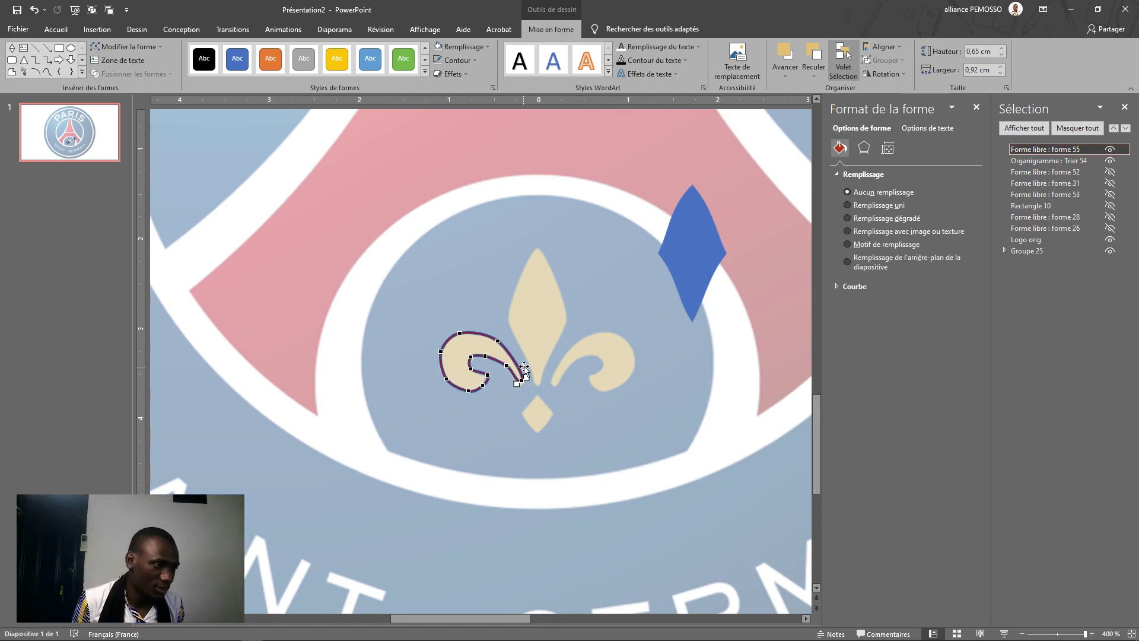
click(488, 376)
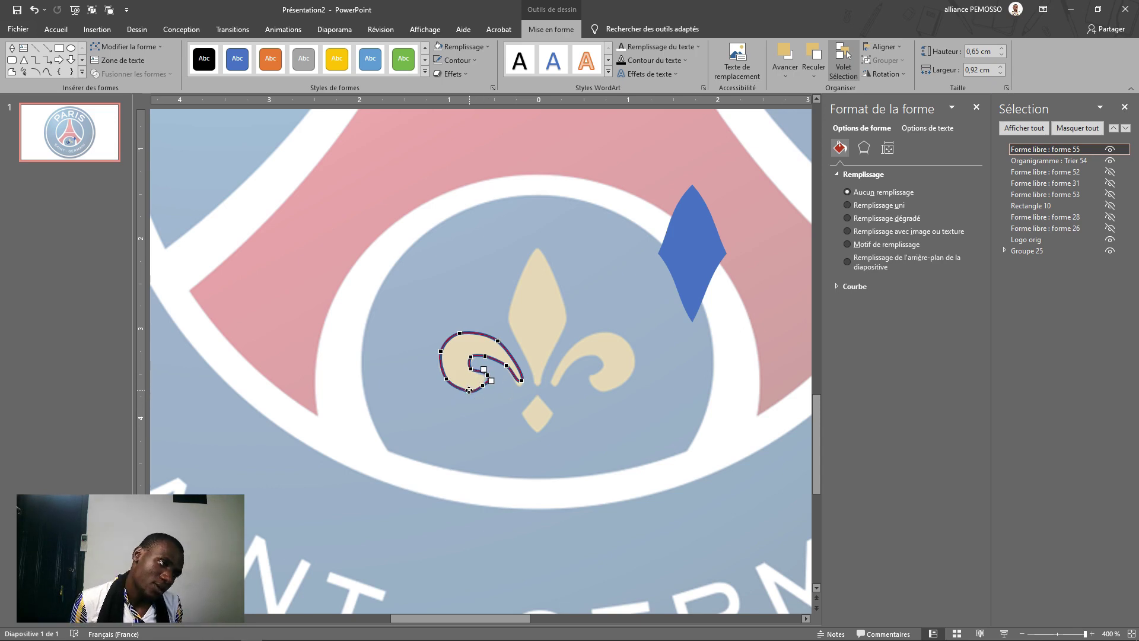
click(530, 405)
click(490, 361)
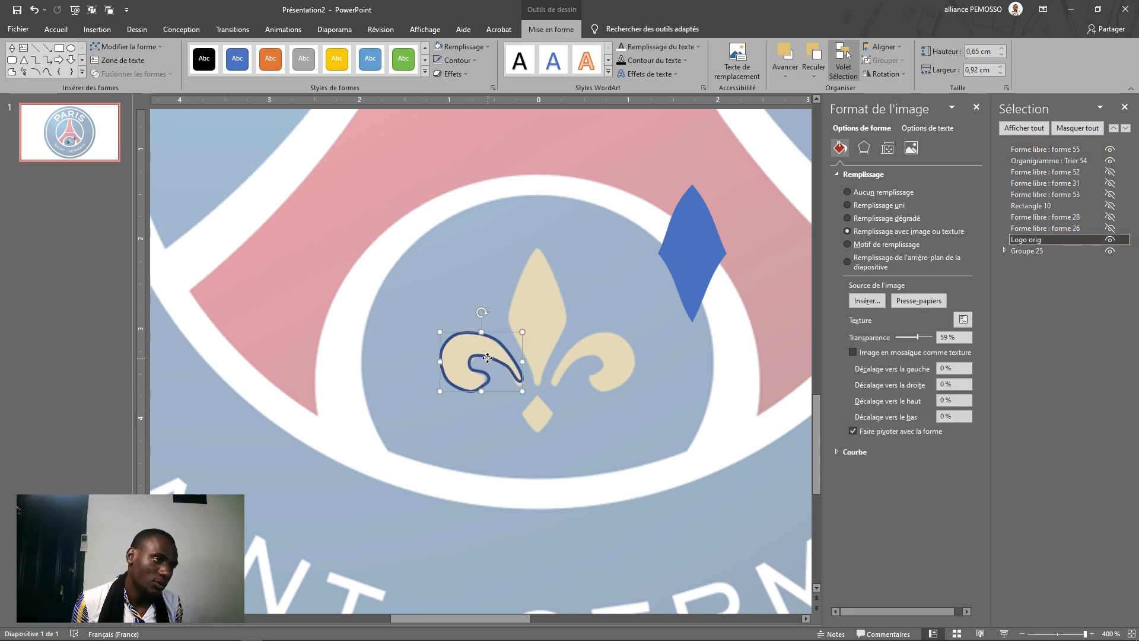
- Fill the traced left petal with the gold sampled from the palette swatch above the slide
scroll(487, 358, down, 10)
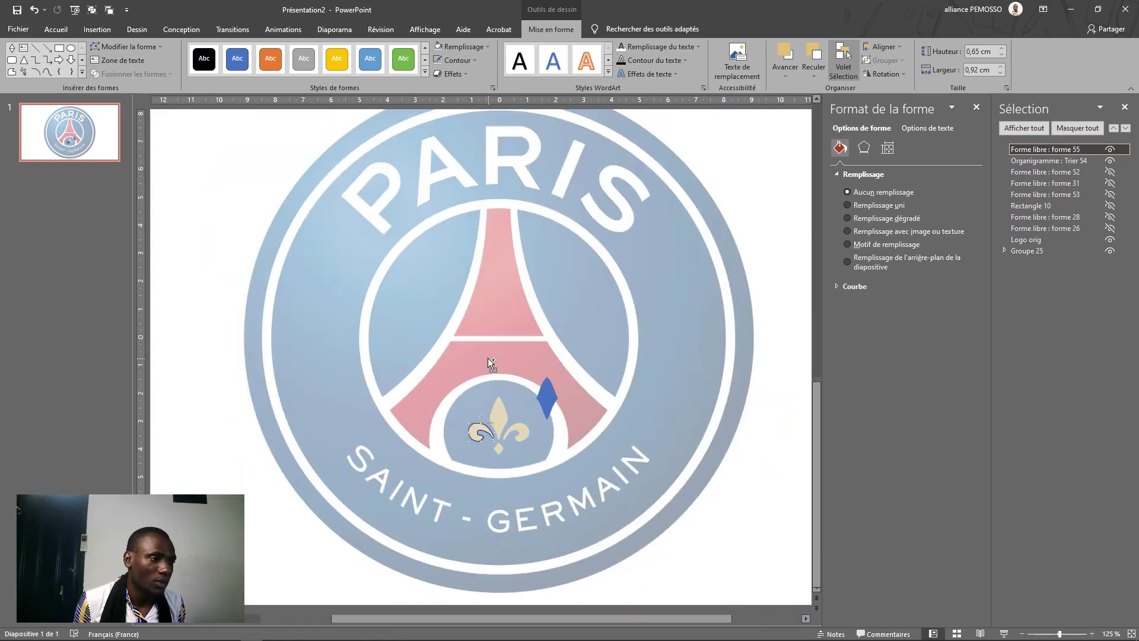
click(479, 44)
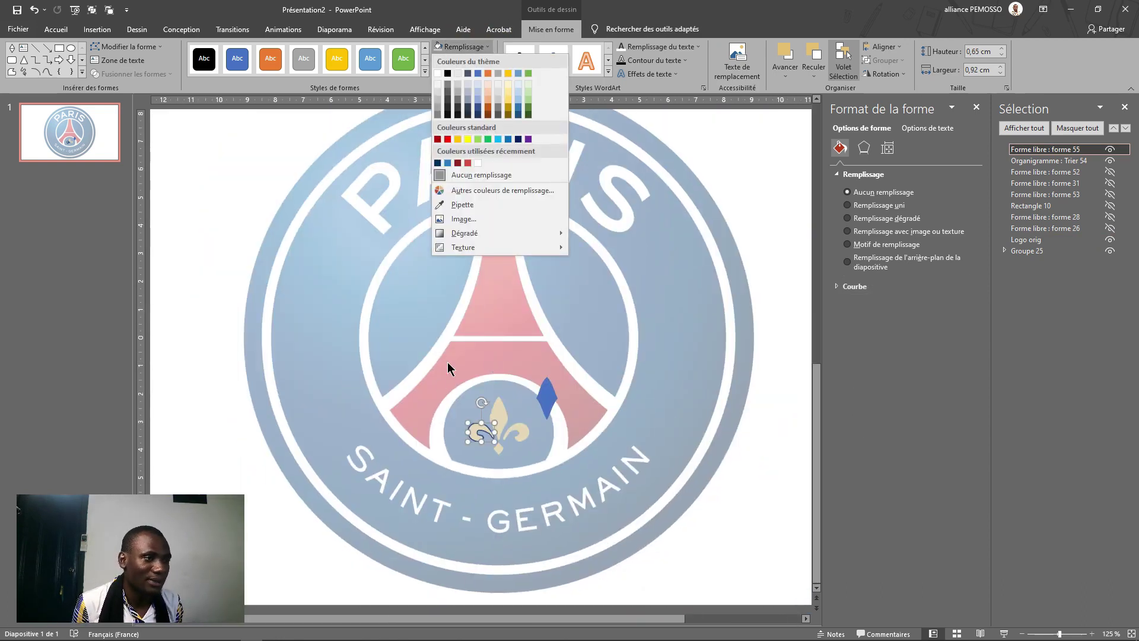
key(Escape)
scroll(448, 365, down, 5)
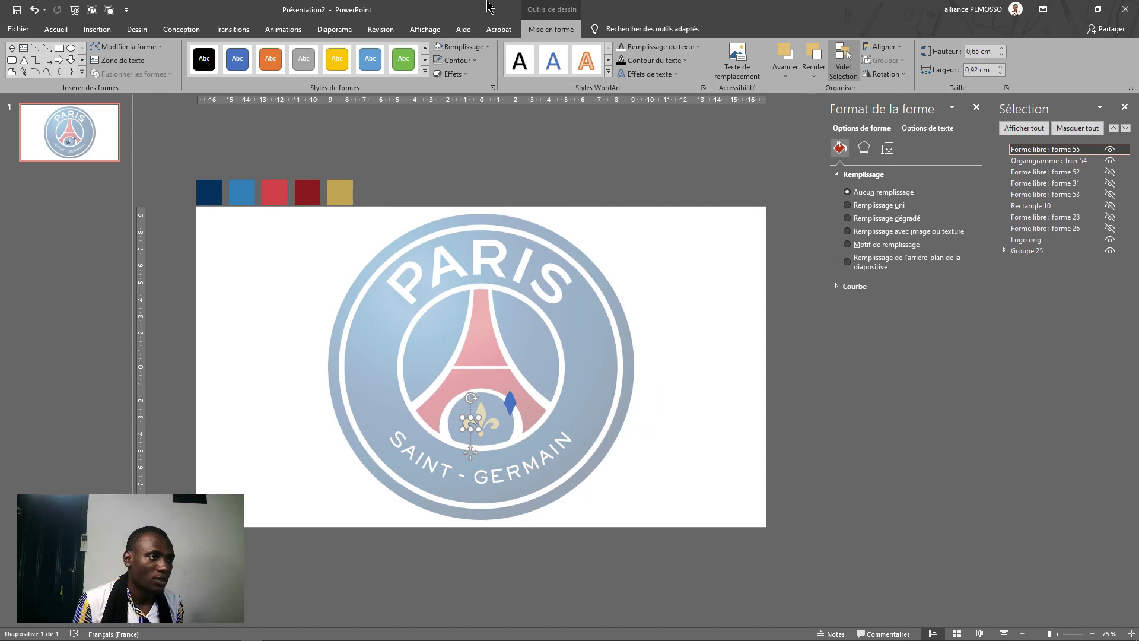
click(475, 47)
click(471, 209)
click(354, 190)
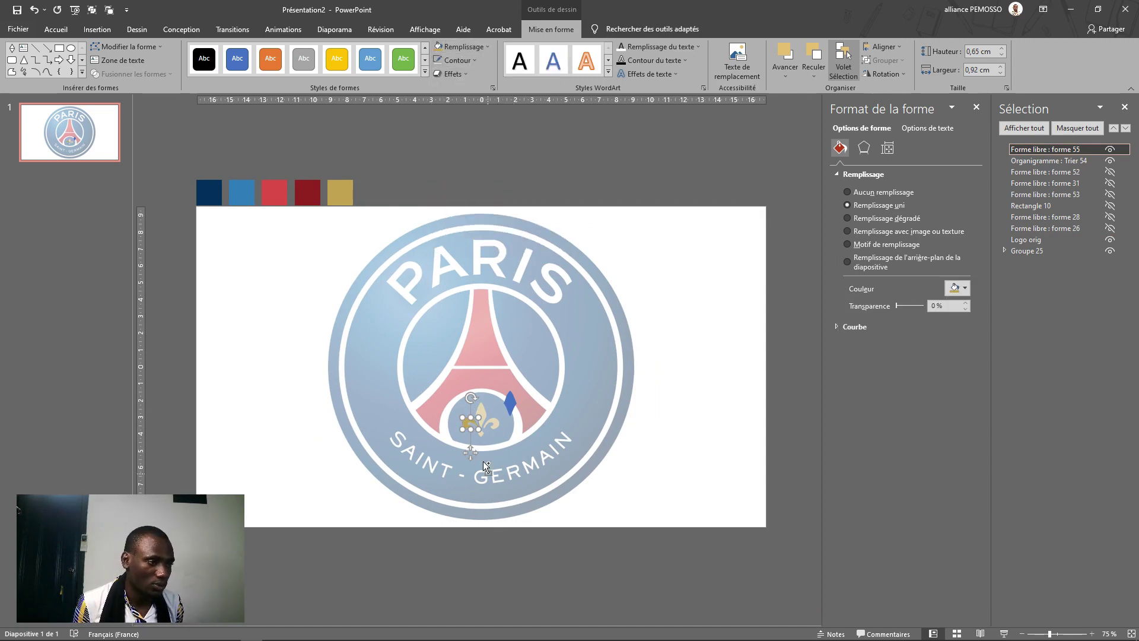
- Fill the blue diamond shape with the same gold as the left petal
scroll(483, 461, up, 3)
click(494, 431)
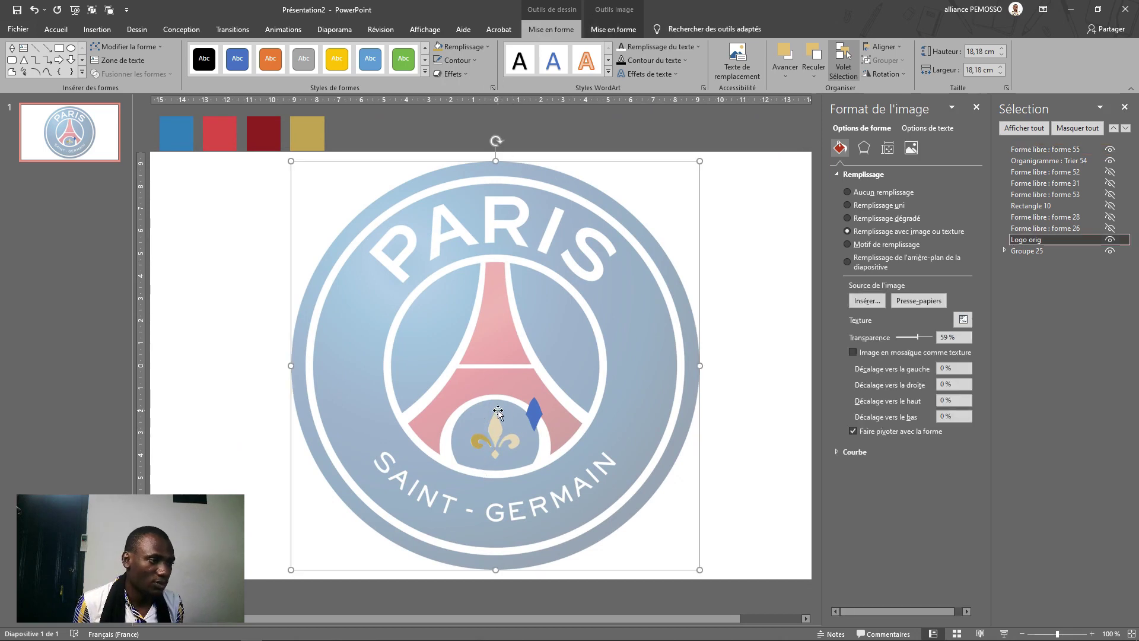
click(533, 409)
click(442, 53)
- Move the gold diamond over the central petal, and place a copy resized to 0.47 cm high and 0.34 cm wide over the small lower diamond
scroll(552, 439, up, 5)
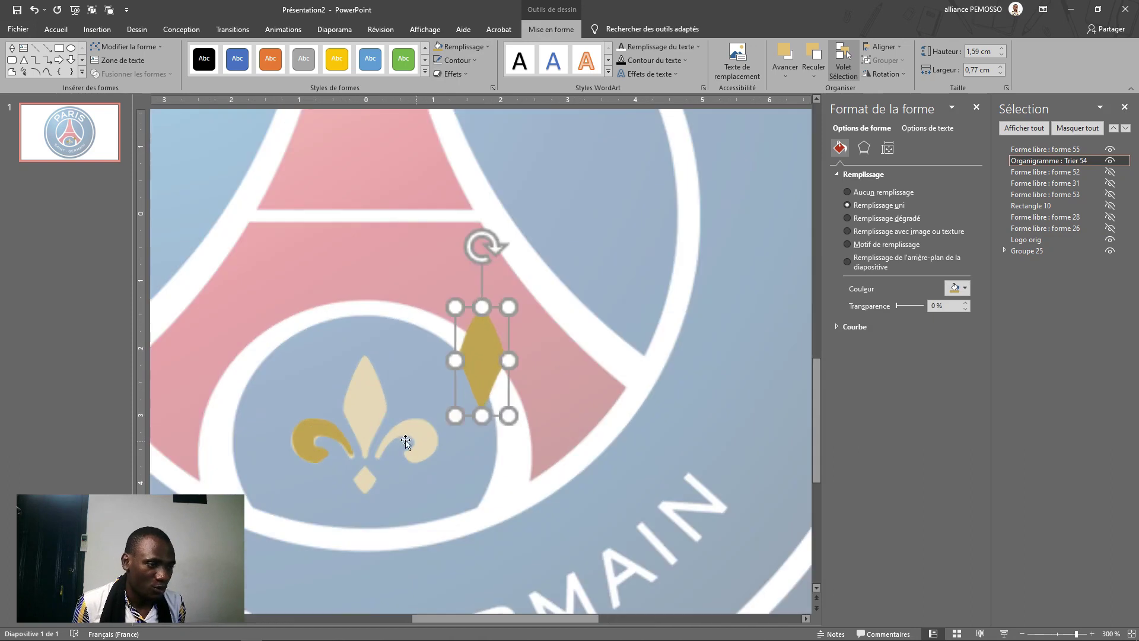
drag(484, 365, 363, 479)
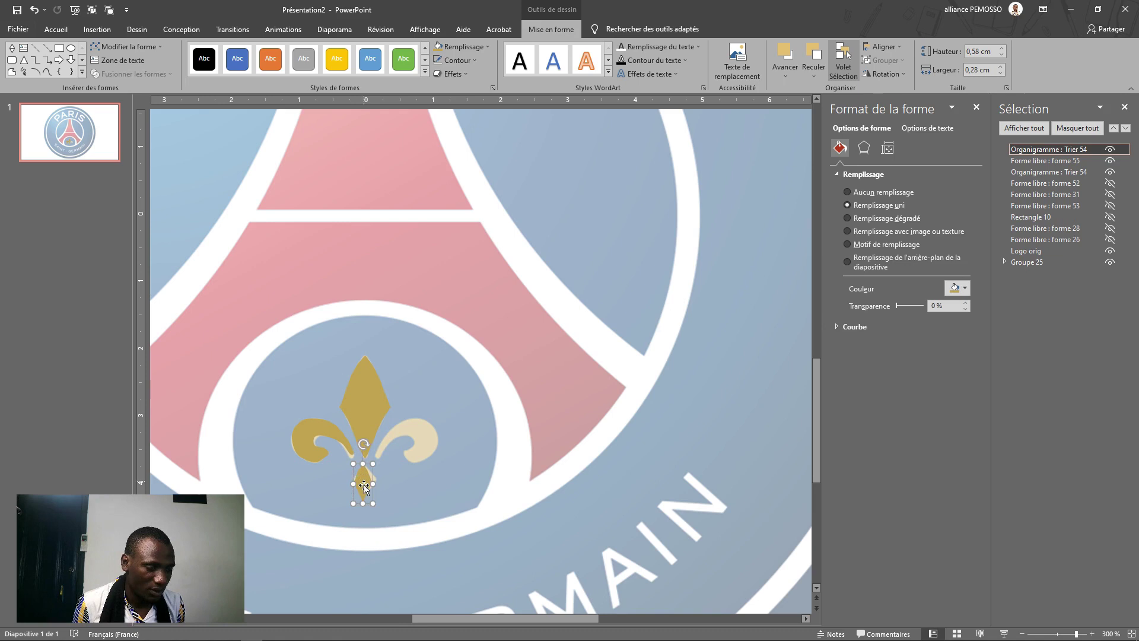
scroll(364, 478, up, 10)
mouse_move(481, 334)
mouse_down()
mouse_move(481, 367)
mouse_move(499, 334)
mouse_up()
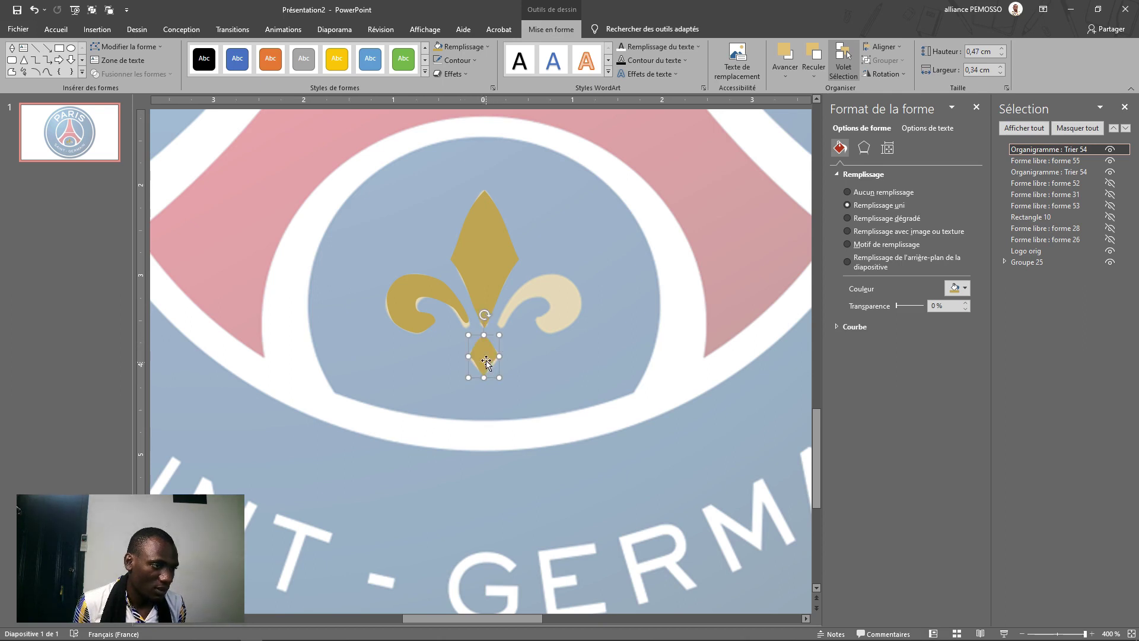
- Edit the small diamond's points, adjusting the handles of its right and left corners to match the original's outline
right_click(484, 358)
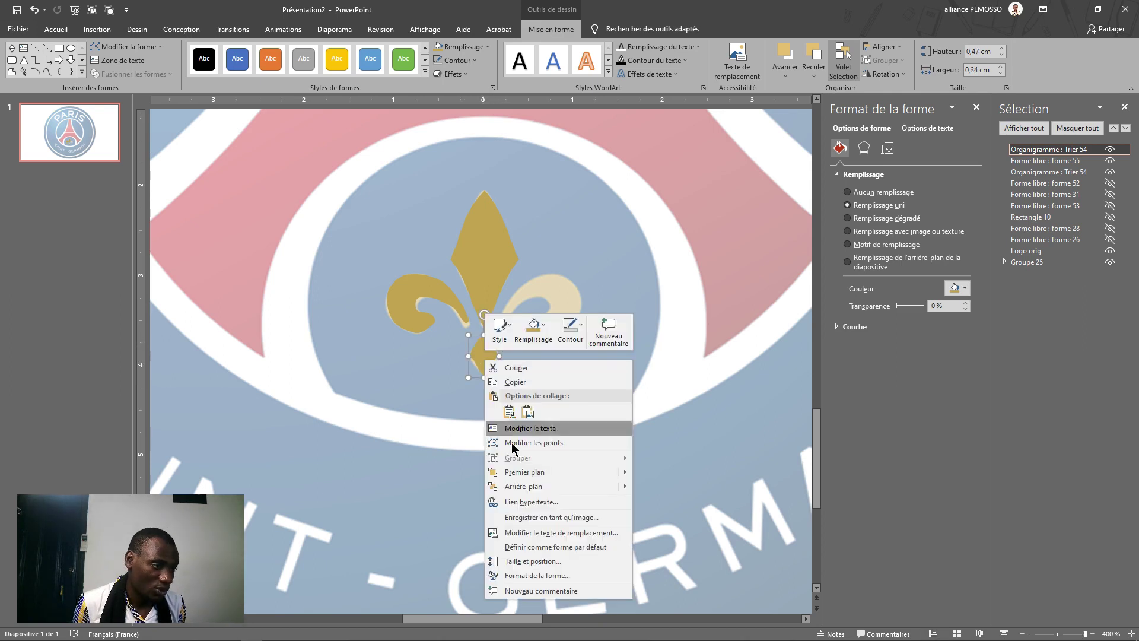
click(534, 443)
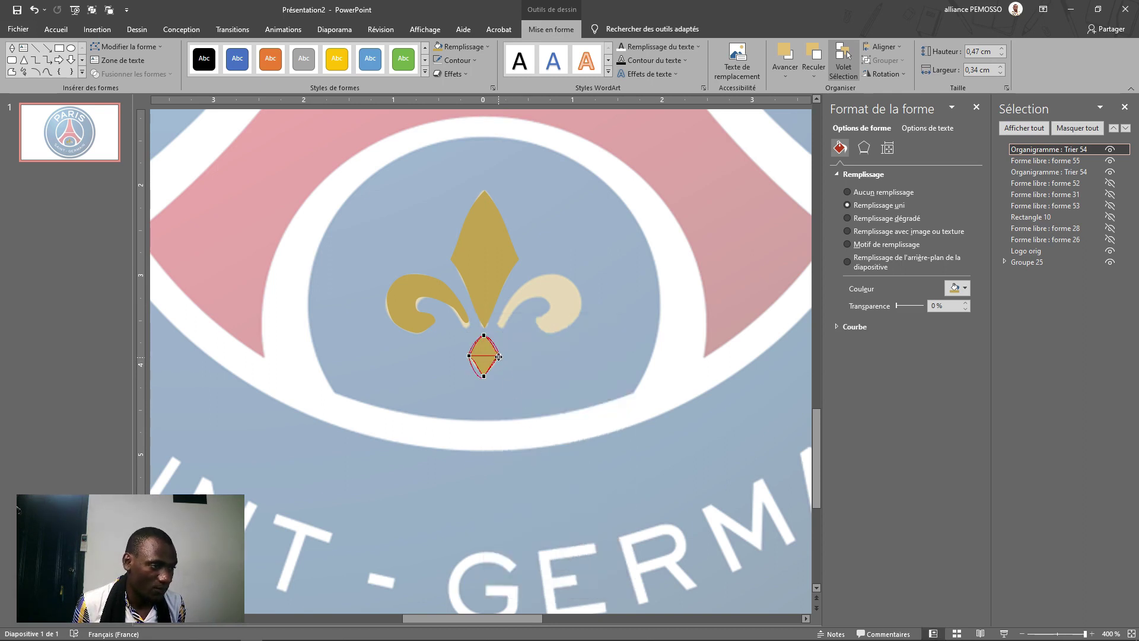
drag(492, 364, 499, 372)
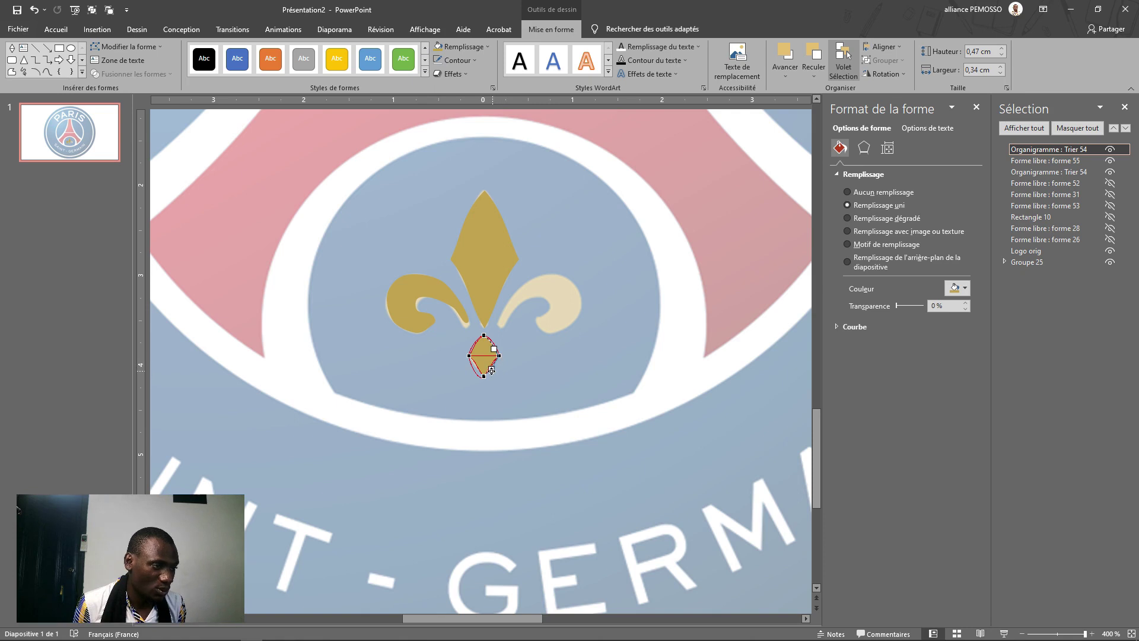
key(ctrl+z)
right_click(473, 357)
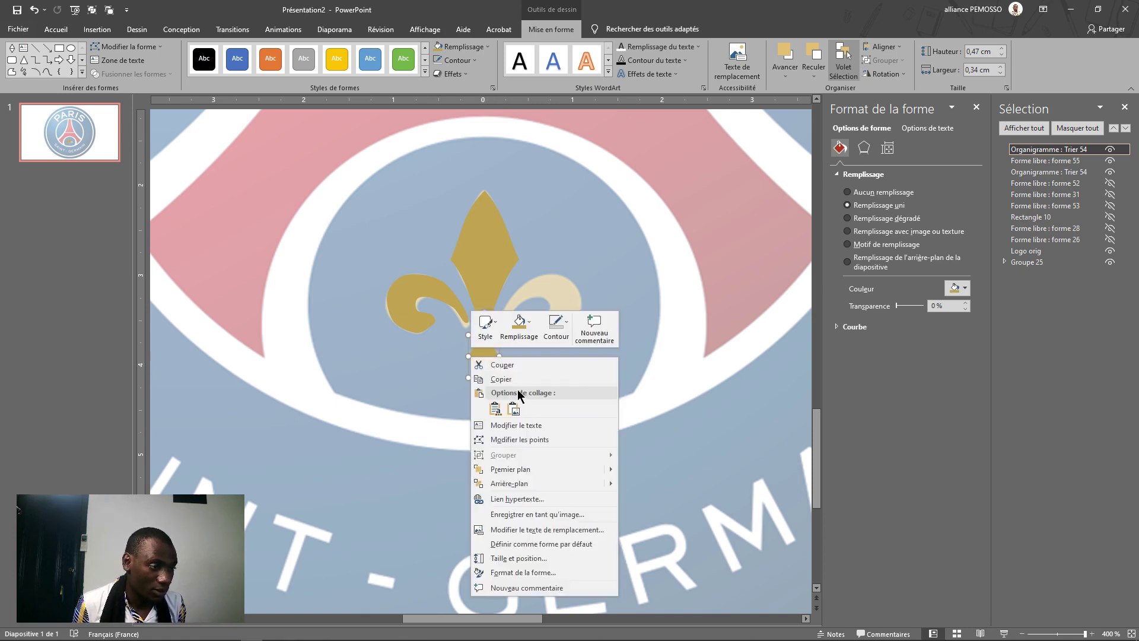
click(514, 439)
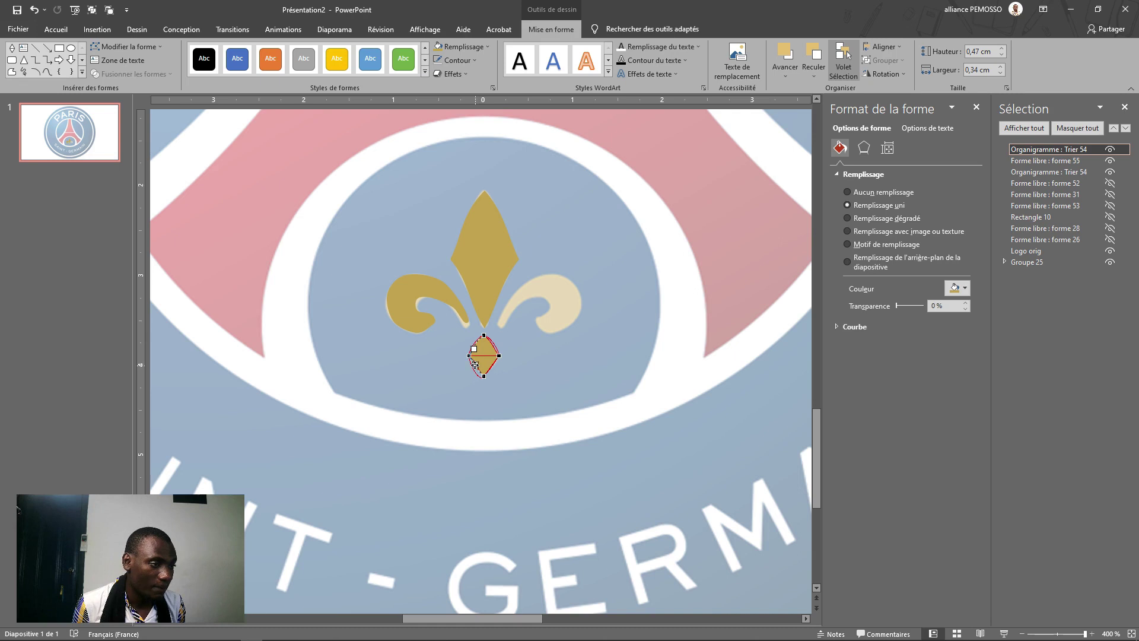
click(521, 389)
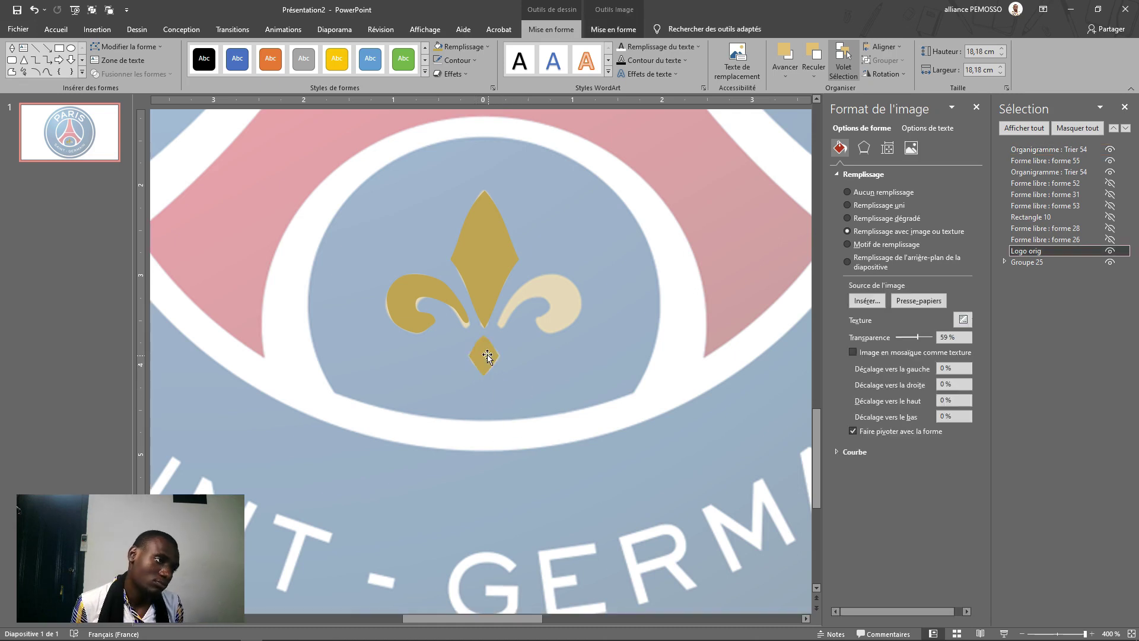
click(484, 357)
click(440, 286)
shift+click(418, 302)
drag(419, 303, 539, 300)
key(ctrl+z)
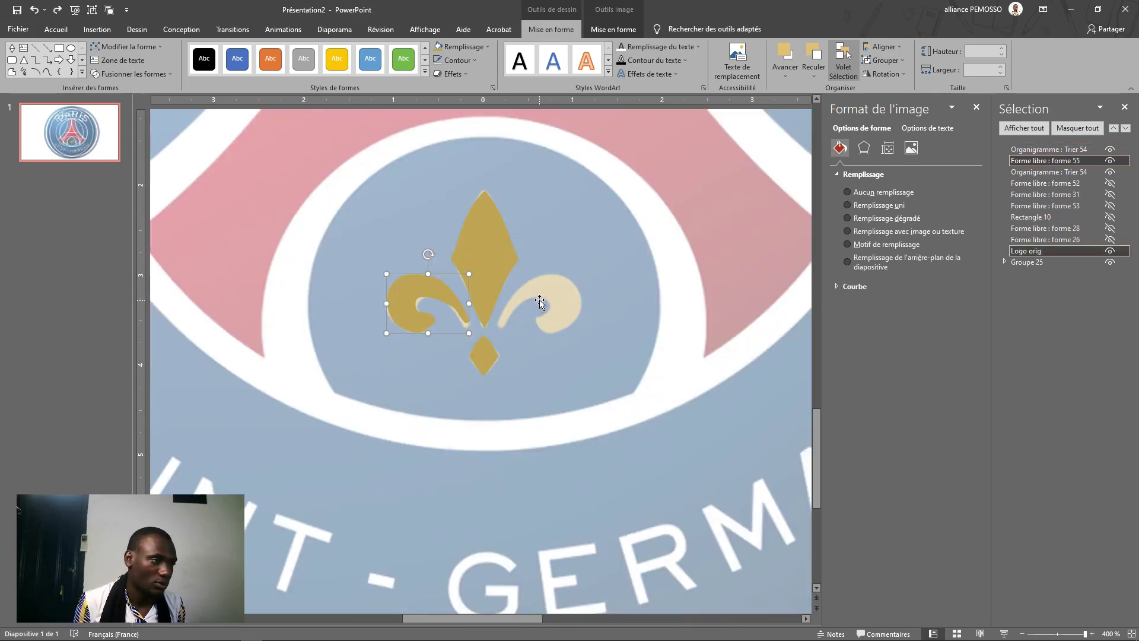
- Duplicate only the gold left petal, without the original logo, and flip the copy horizontally
ctrl+click(1064, 256)
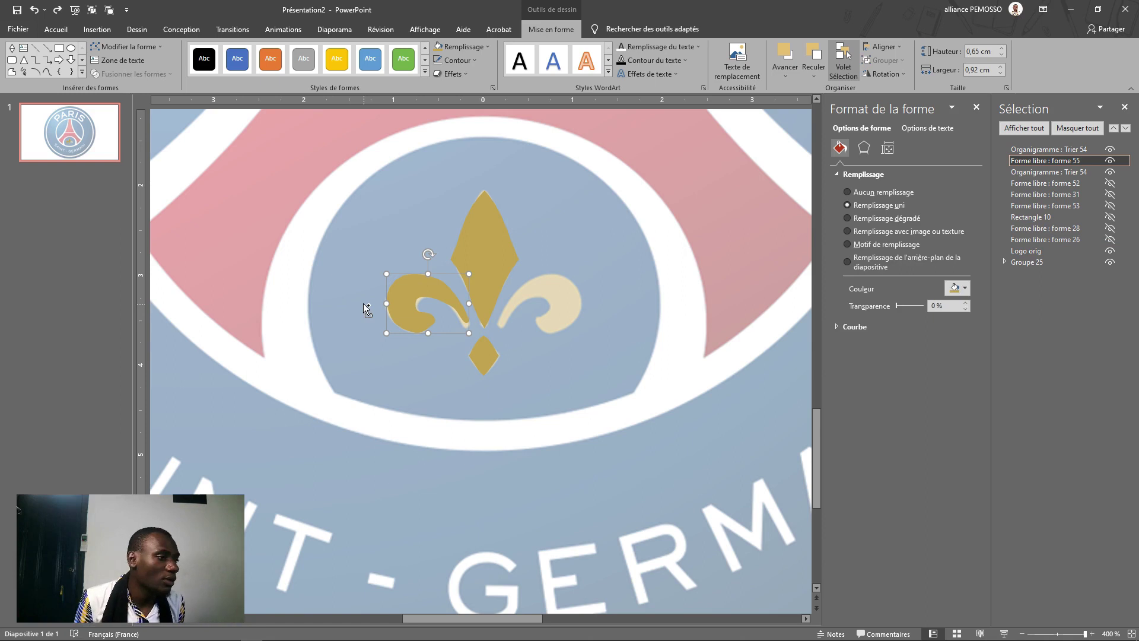
key(ctrl+v)
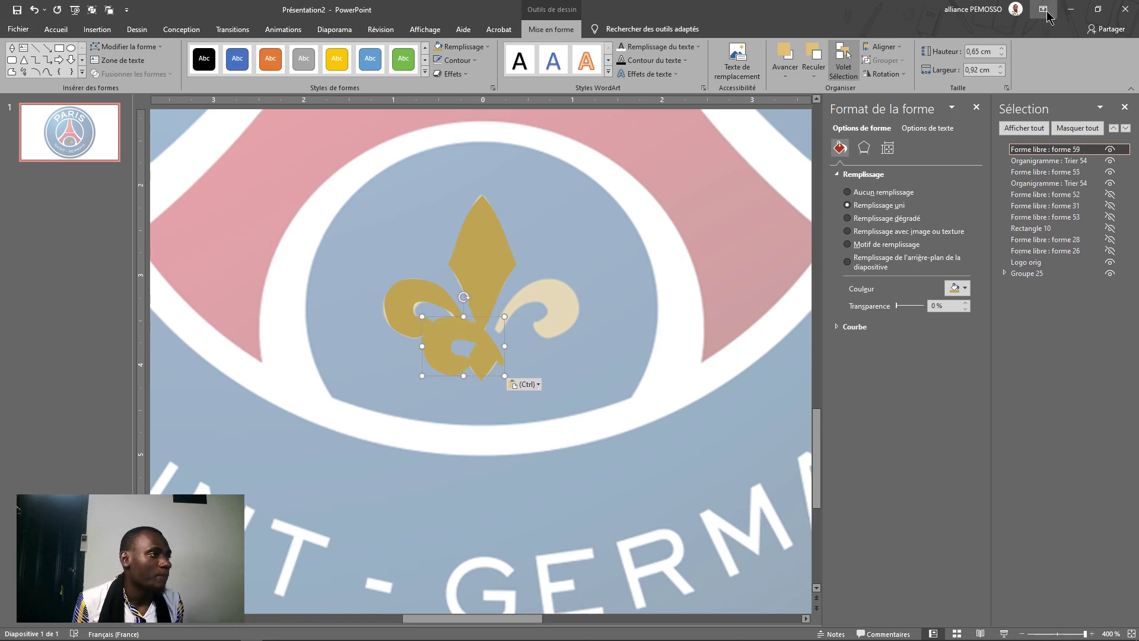
click(882, 46)
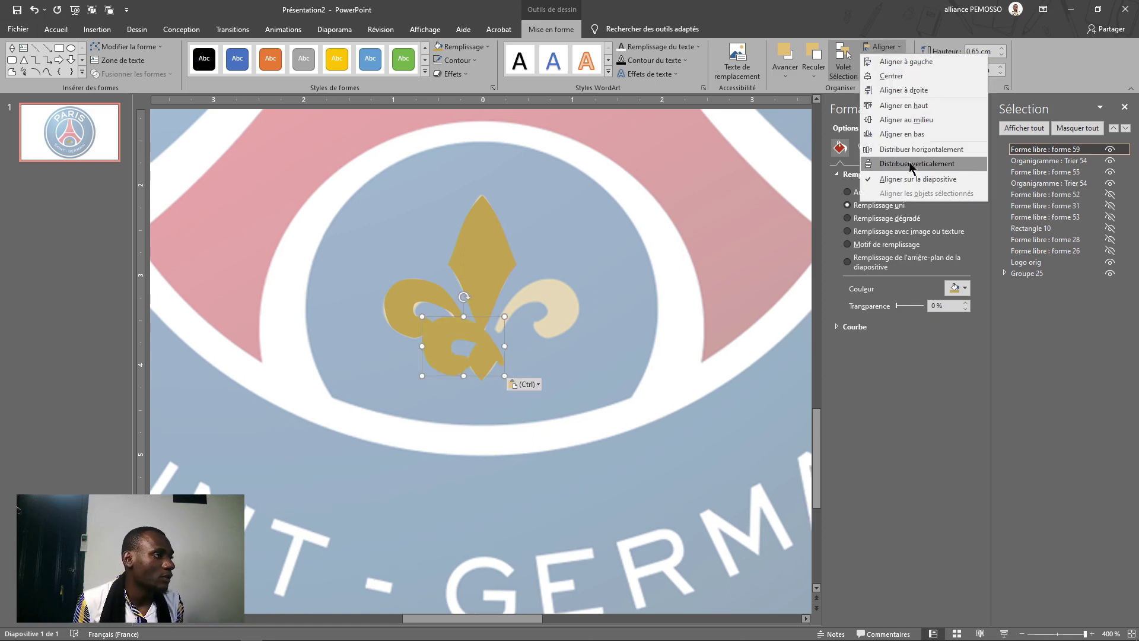
click(814, 76)
click(886, 74)
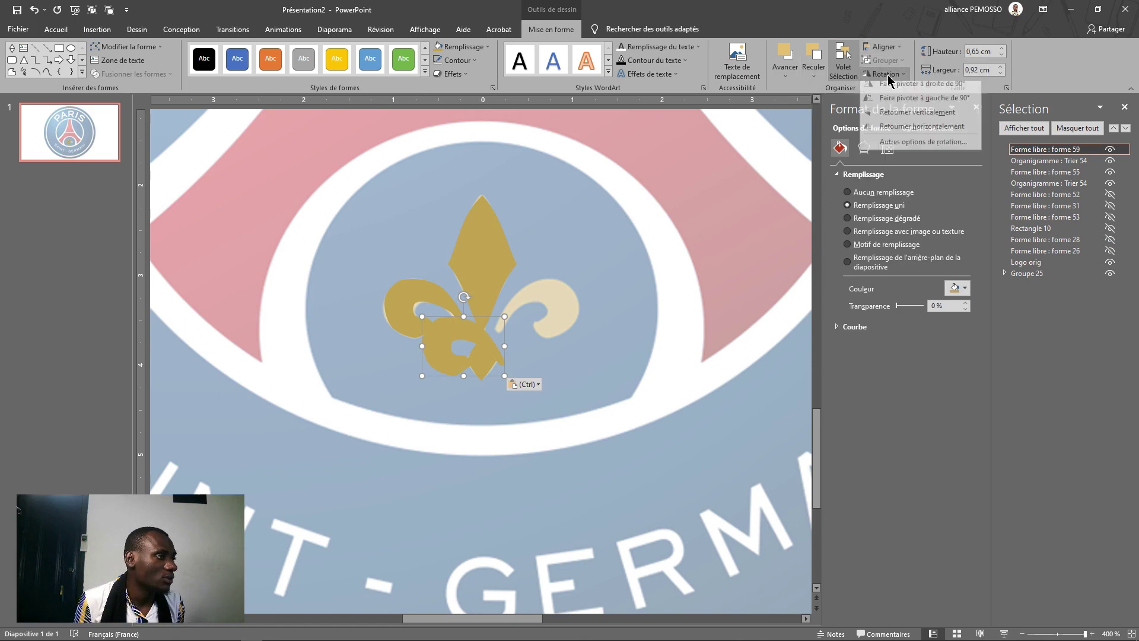
click(908, 131)
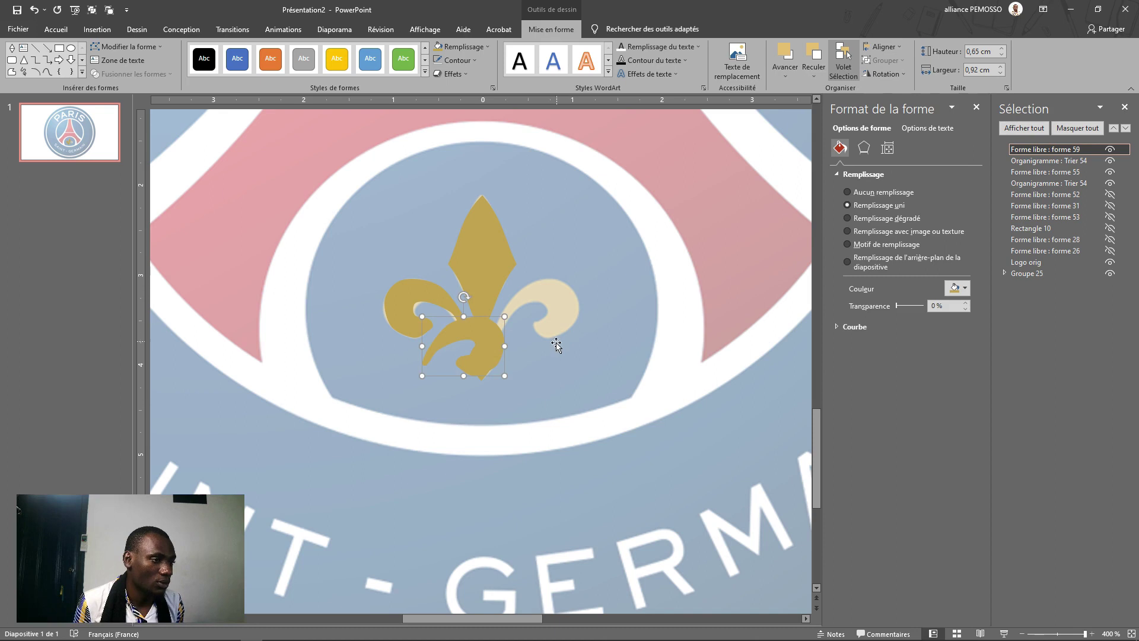
- Place the flipped petal over the original's right petal, level with the left petal and mirrored about the central petal
drag(487, 344, 593, 318)
drag(572, 292, 564, 308)
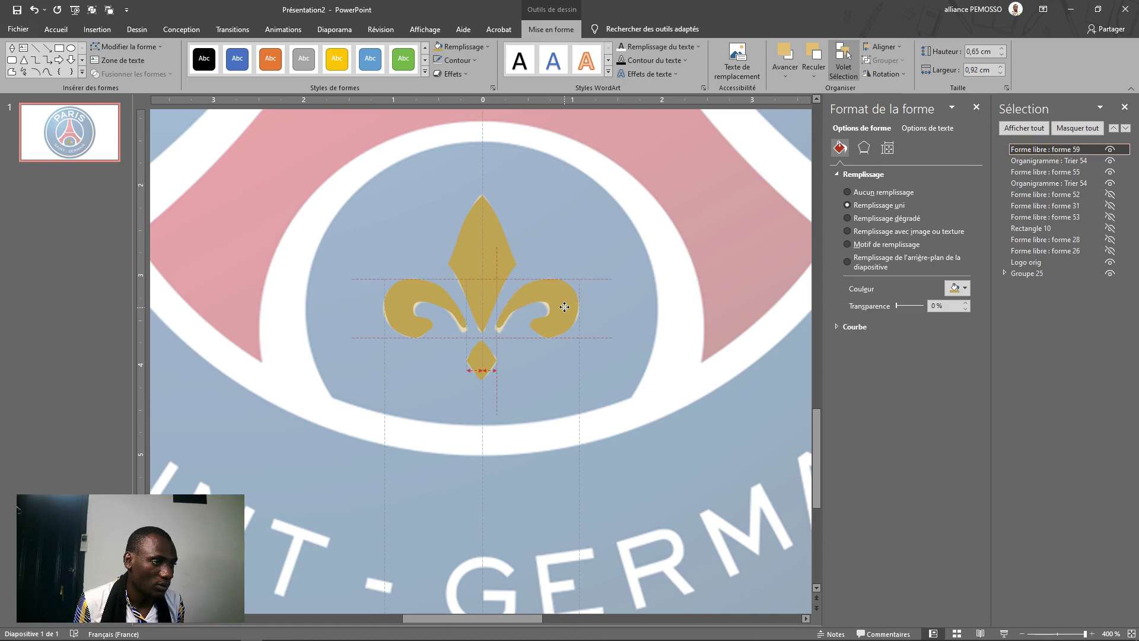
scroll(491, 326, down, 3)
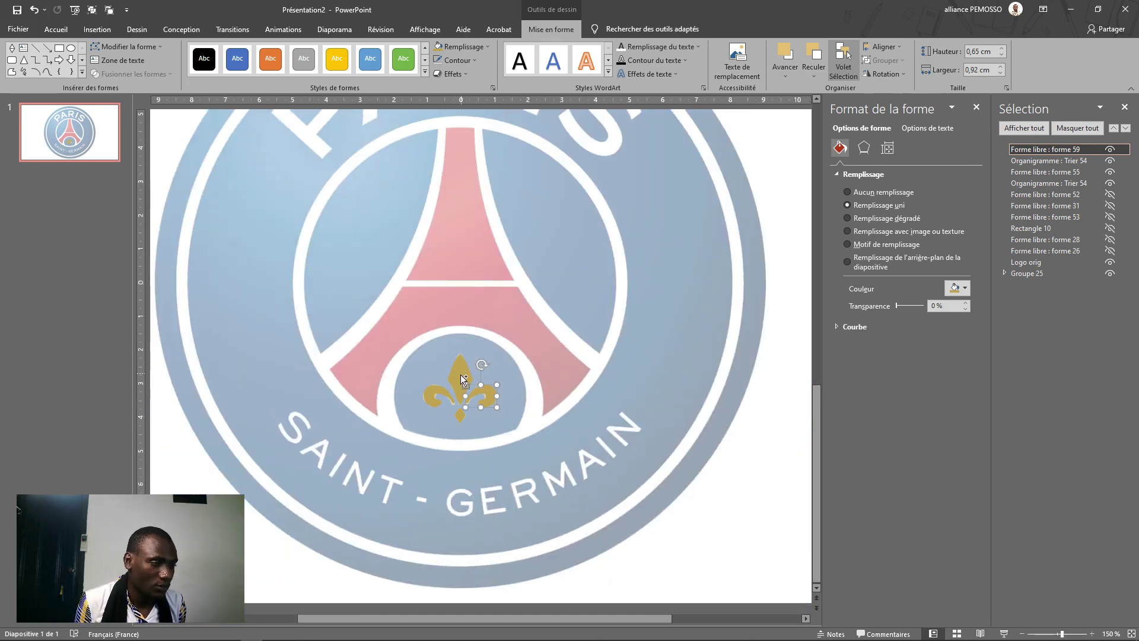
- Distribute the left, central and right petals horizontally, and group the three shapes
scroll(460, 375, up, 3)
shift+click(419, 312)
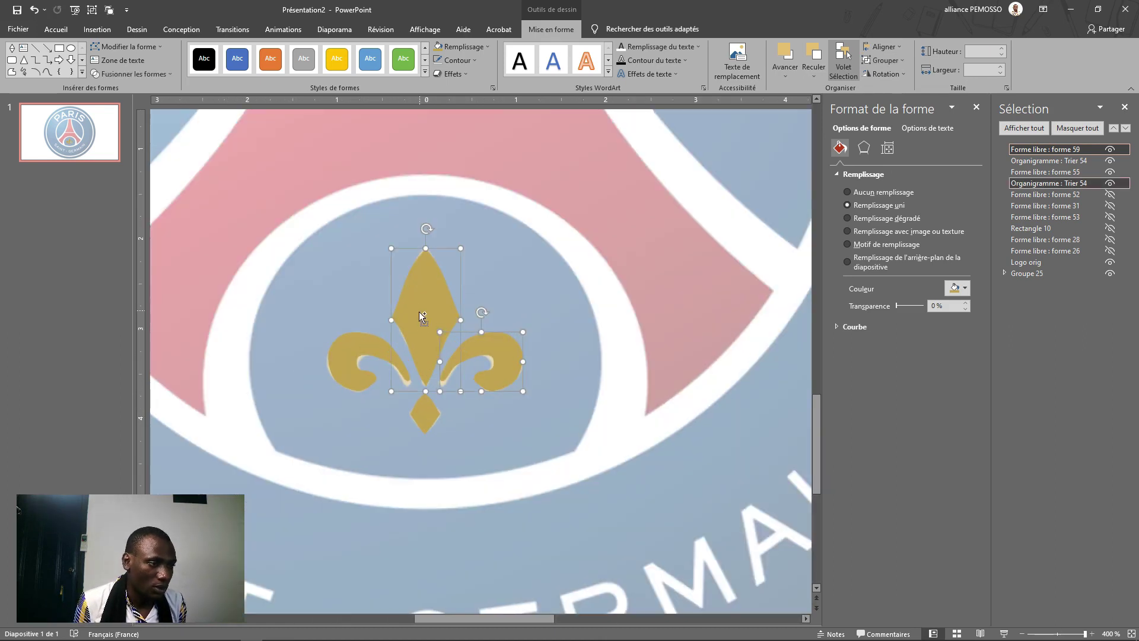
shift+click(380, 344)
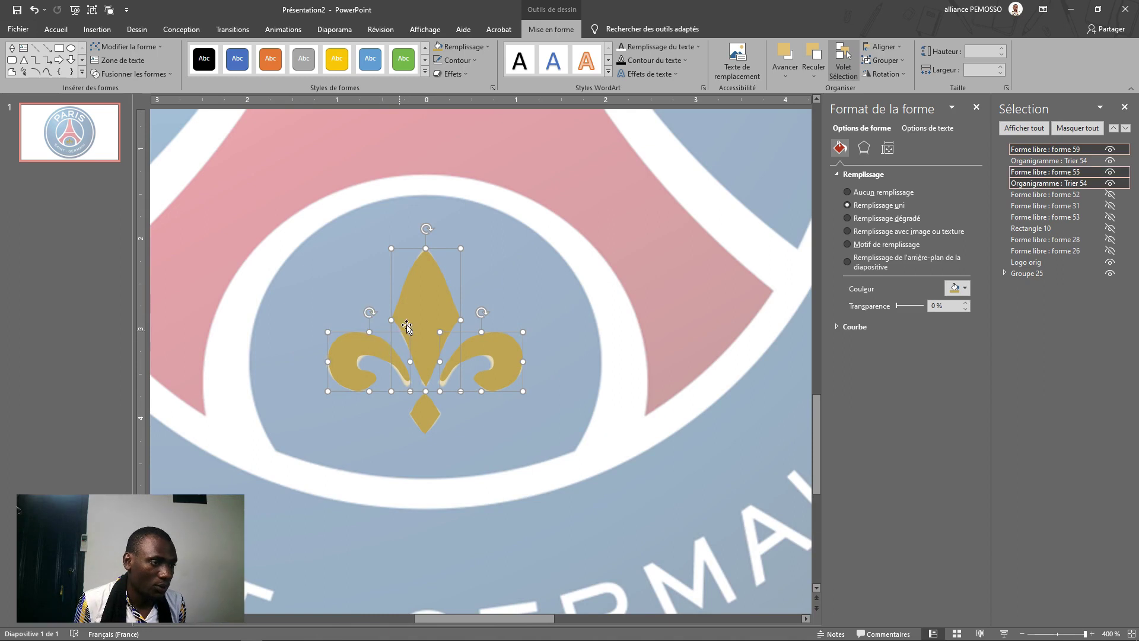
click(883, 47)
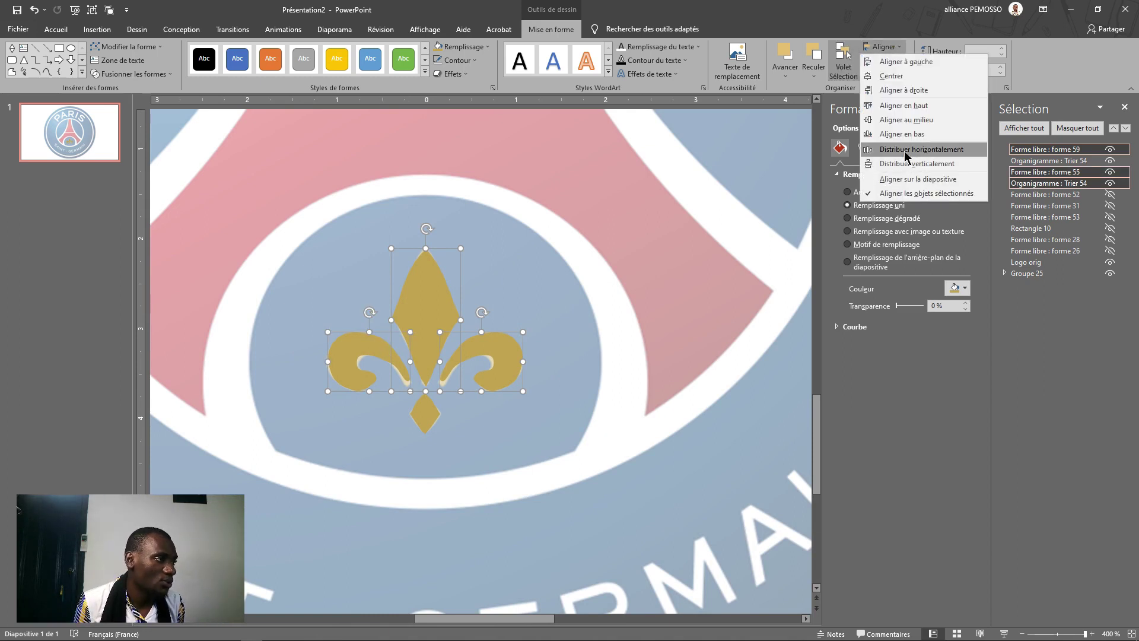
click(905, 153)
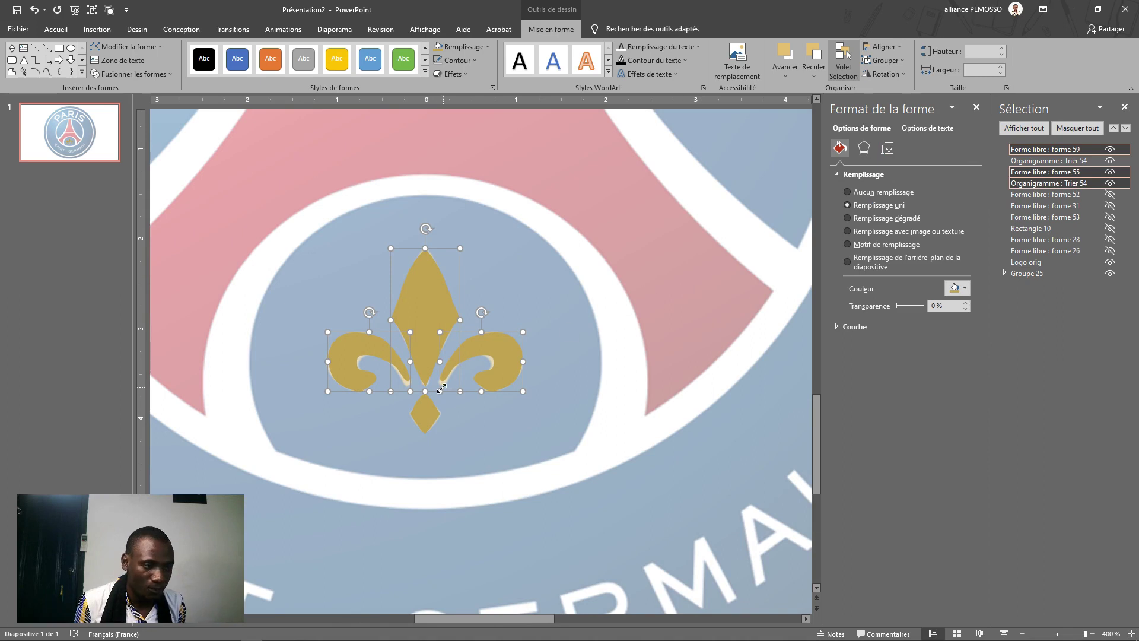
click(890, 60)
click(892, 75)
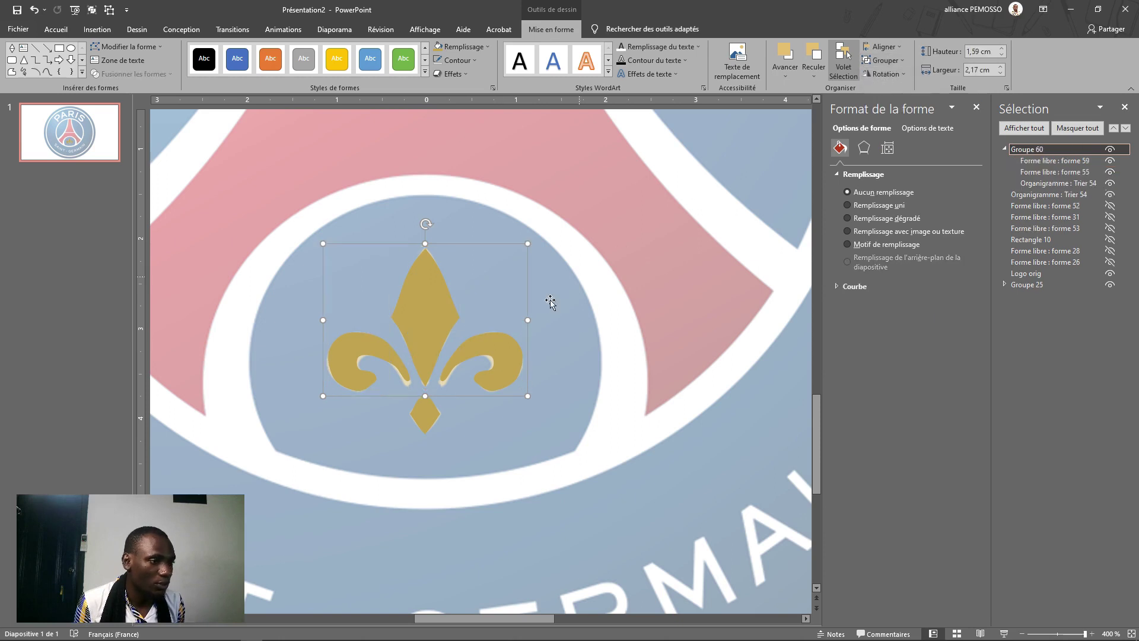
- Align the small lower diamond and the petal group on their horizontal centers
shift+click(432, 413)
click(894, 47)
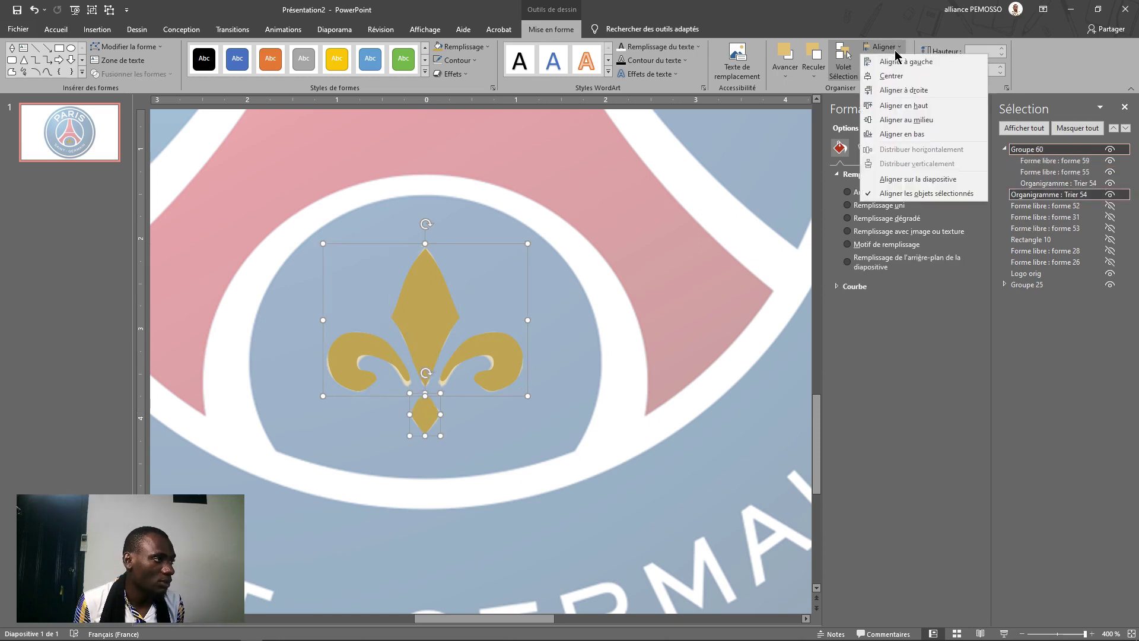
click(891, 76)
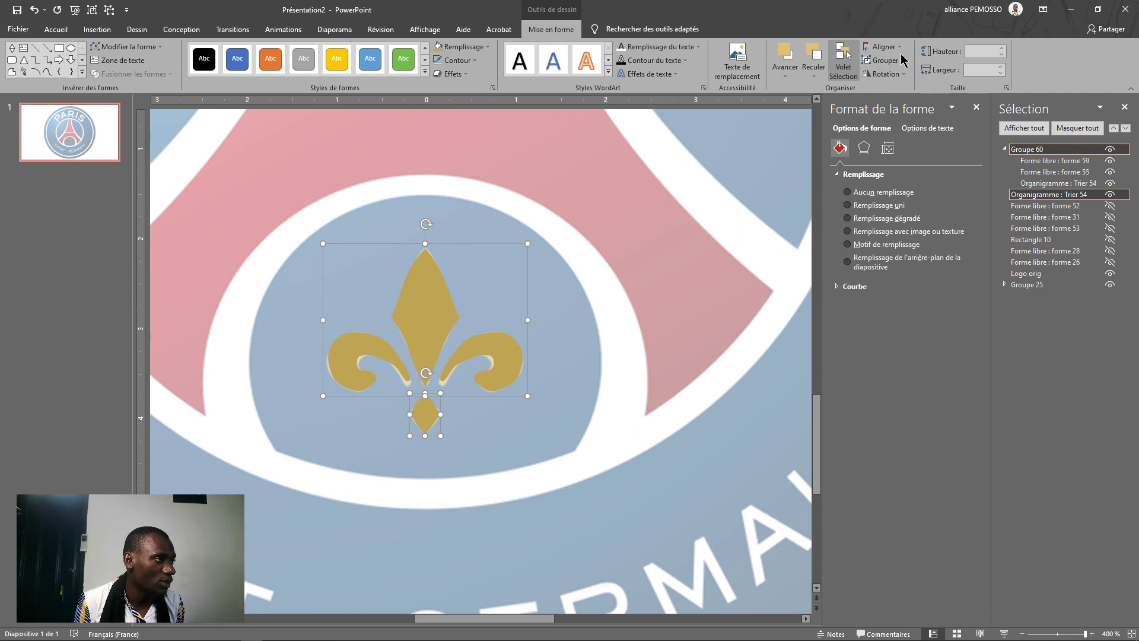
- Group the small lower diamond with the three-petal group into one complete fleur-de-lis
click(904, 59)
click(892, 75)
scroll(470, 316, down, 10)
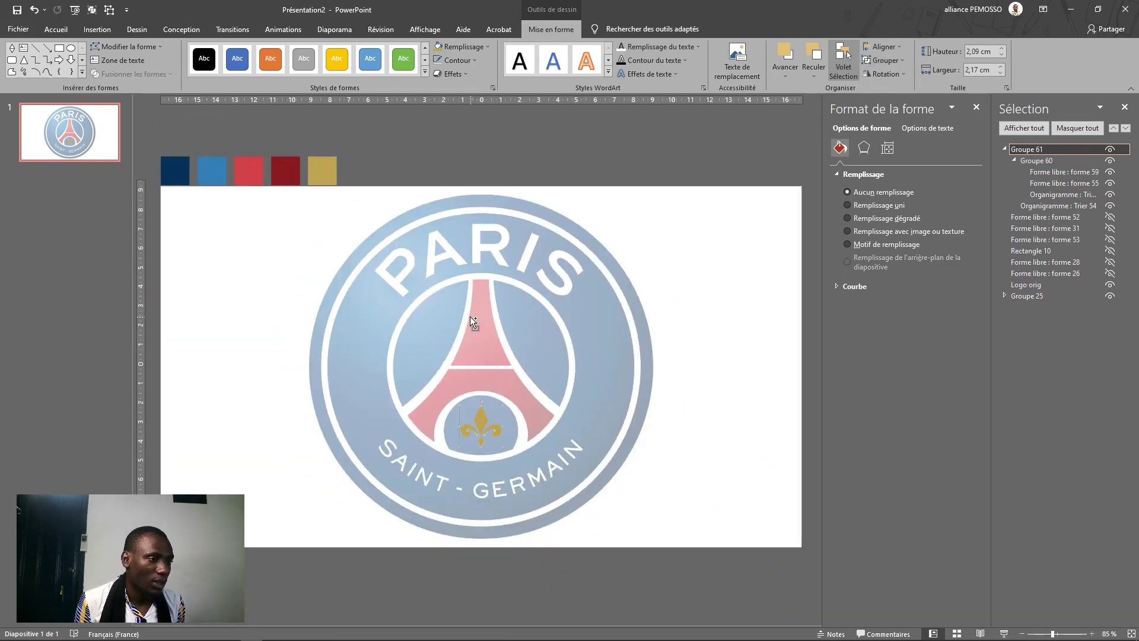
- Collapse the fleur-de-lis group in the object list and make all the hidden logo shapes visible again
click(1006, 148)
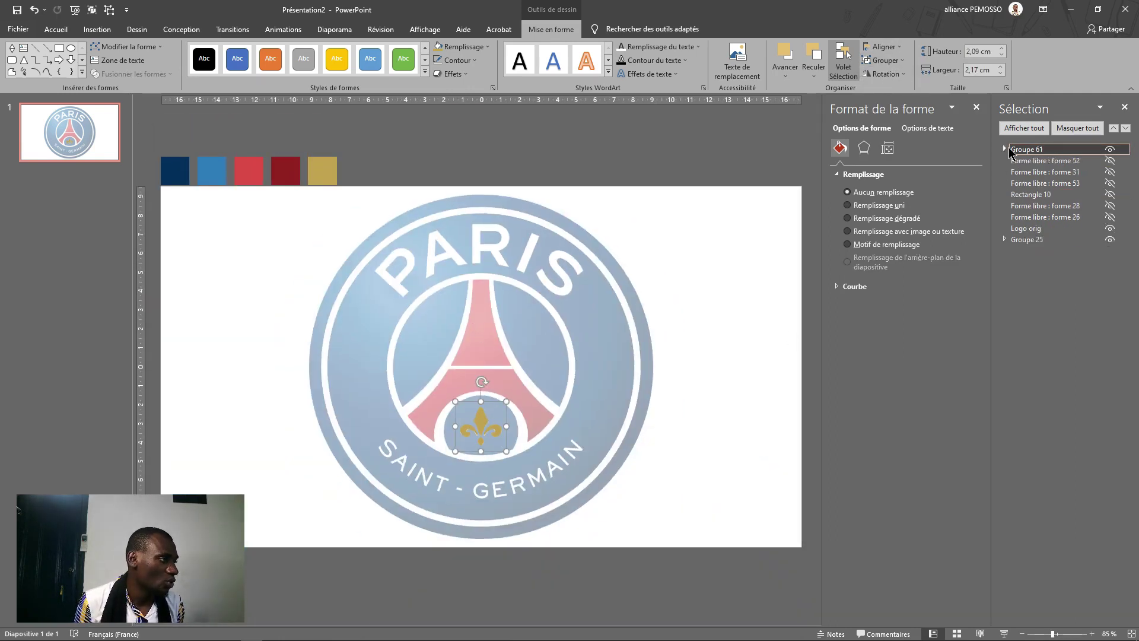
click(1111, 161)
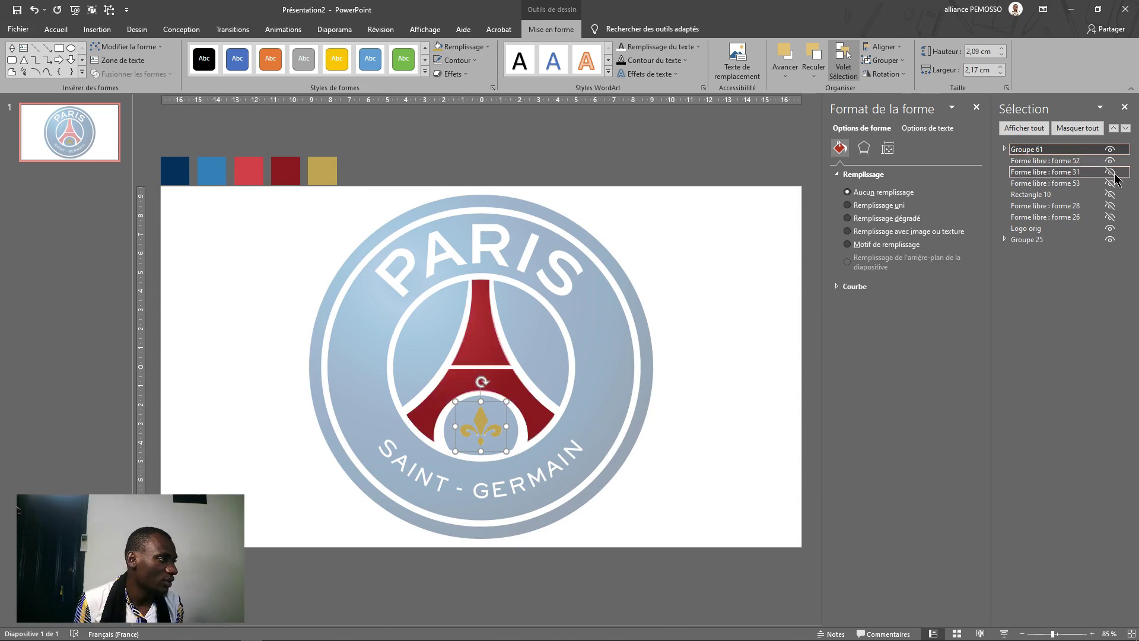
click(1110, 172)
click(1110, 184)
click(1110, 206)
click(1110, 218)
click(1111, 195)
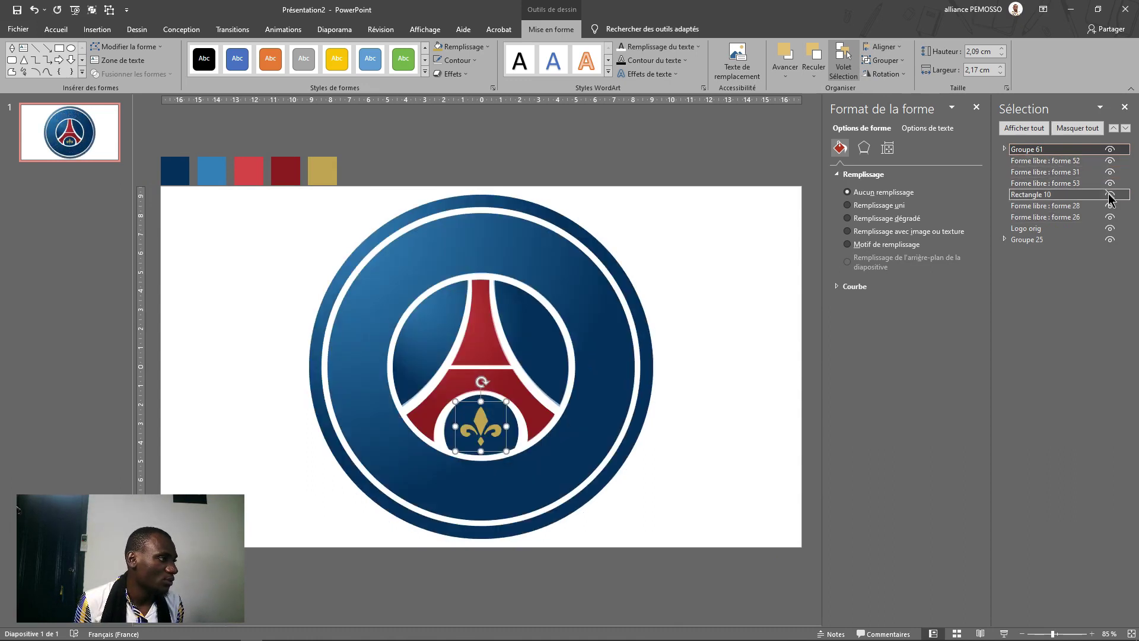
- Select all the logo shapes on the slide except the fleur-de-lis and align them on their horizontal centers
scroll(801, 285, up, 1)
click(729, 269)
click(419, 566)
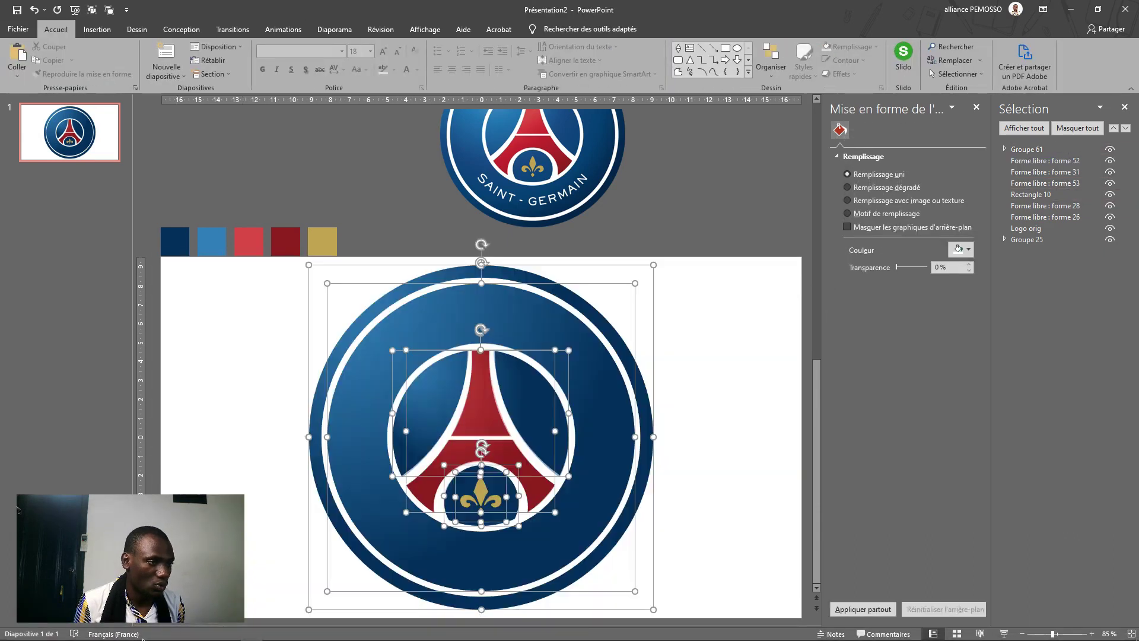
shift+click(481, 501)
click(885, 60)
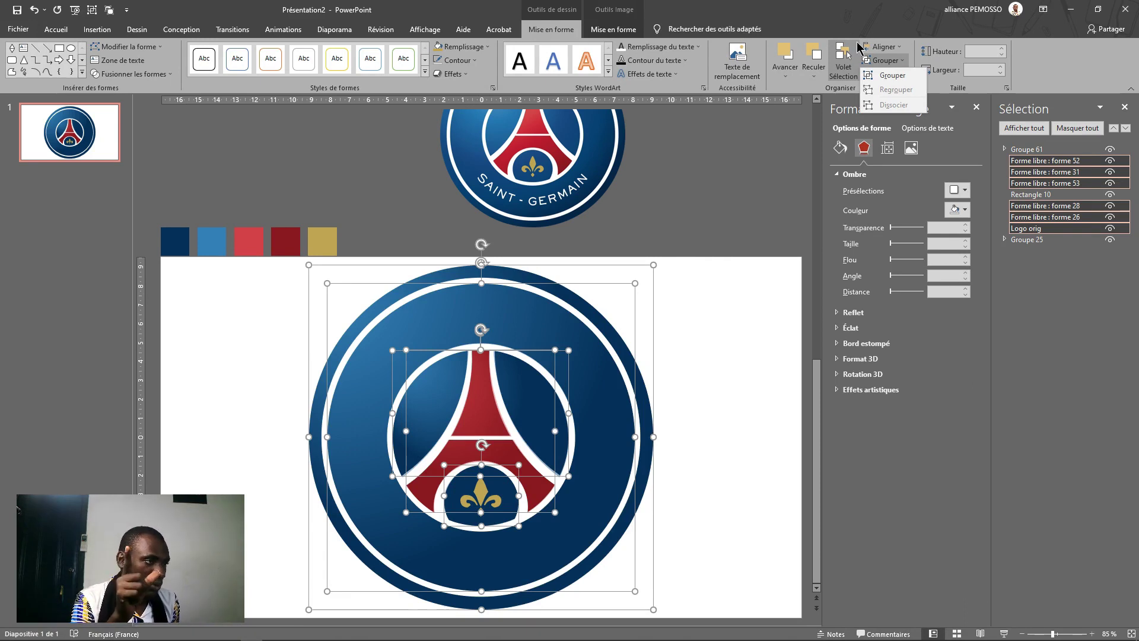
click(884, 46)
click(891, 50)
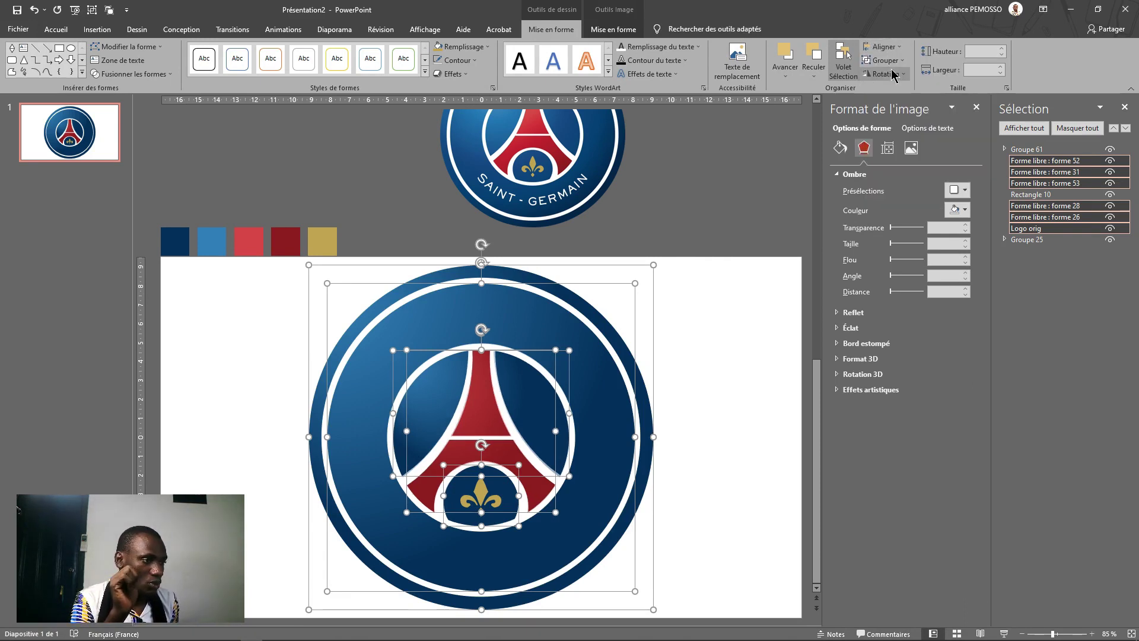
click(892, 49)
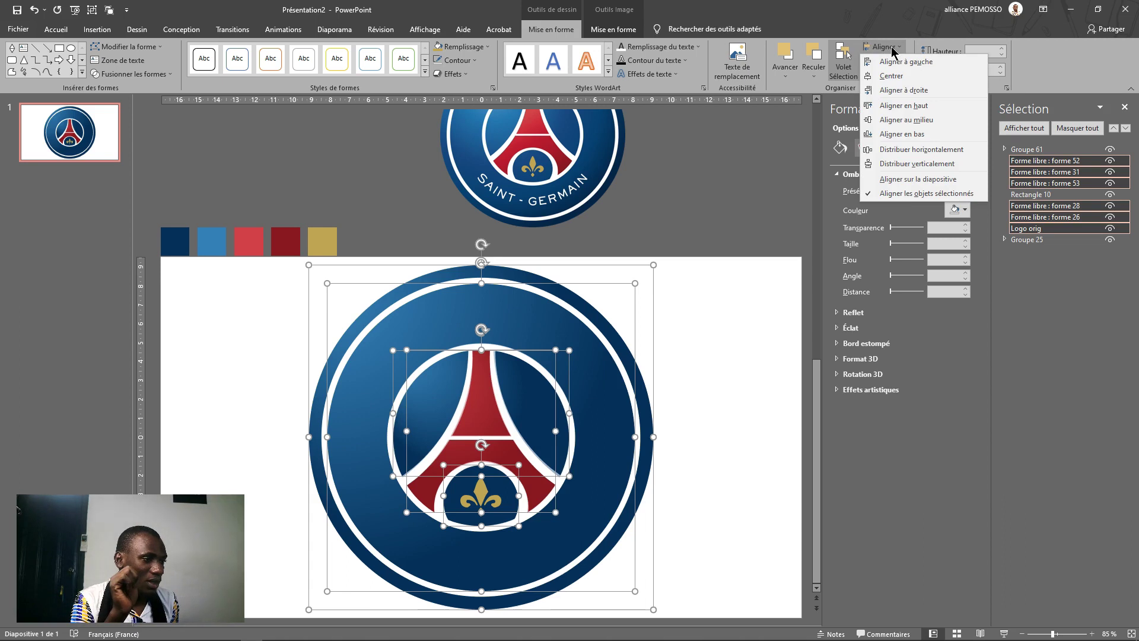
click(939, 76)
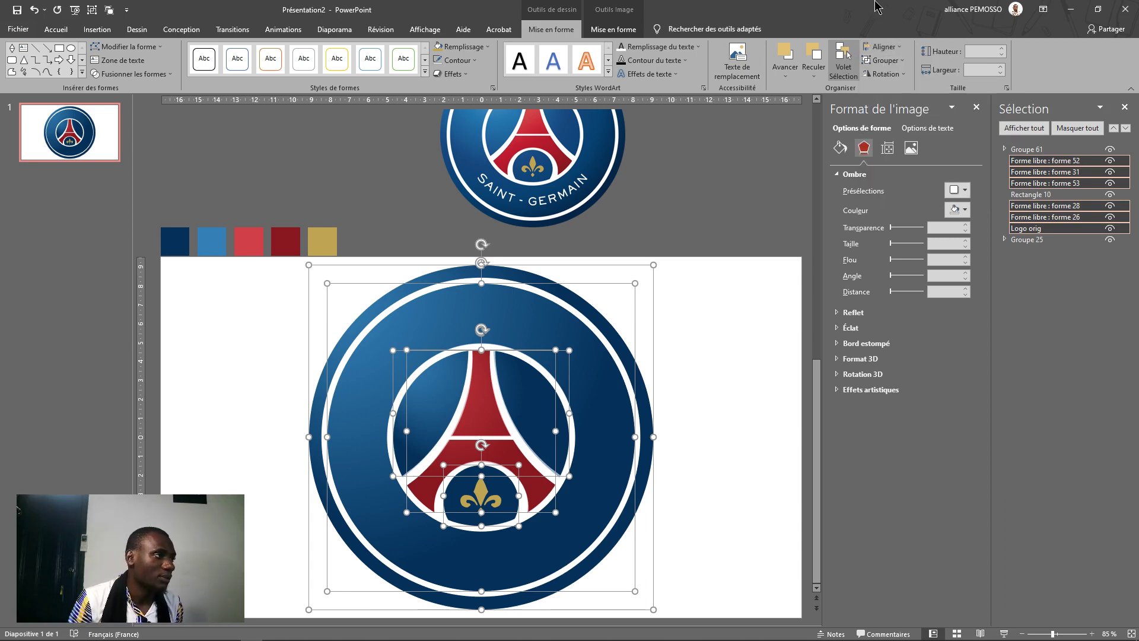
- Group the selected logo shapes, and group the result with the fleur-de-lis
click(885, 60)
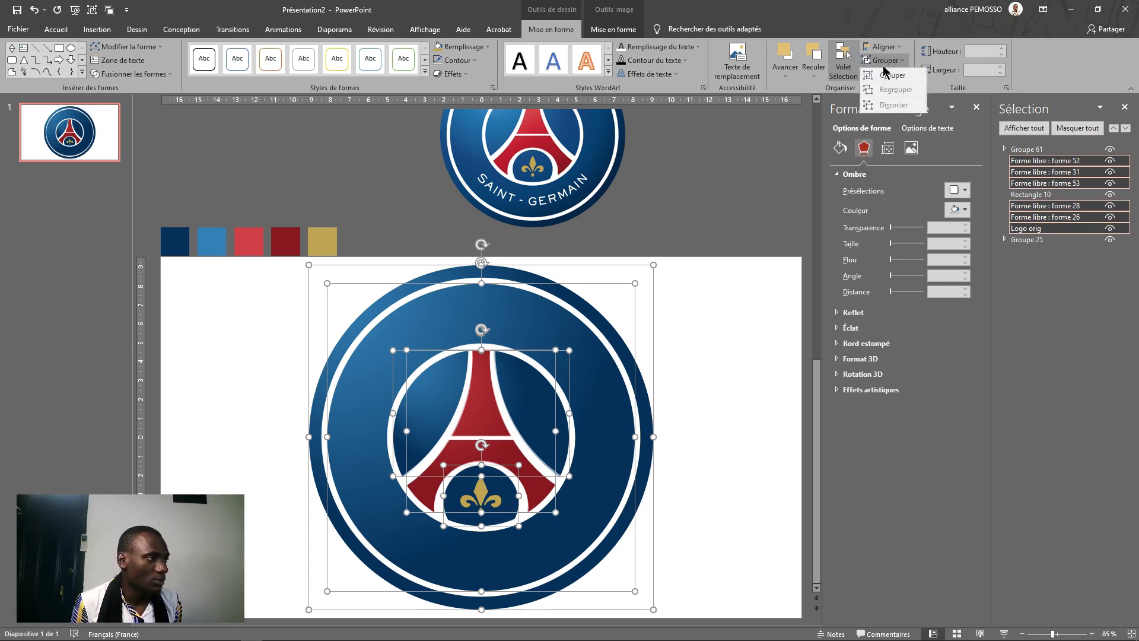
click(878, 89)
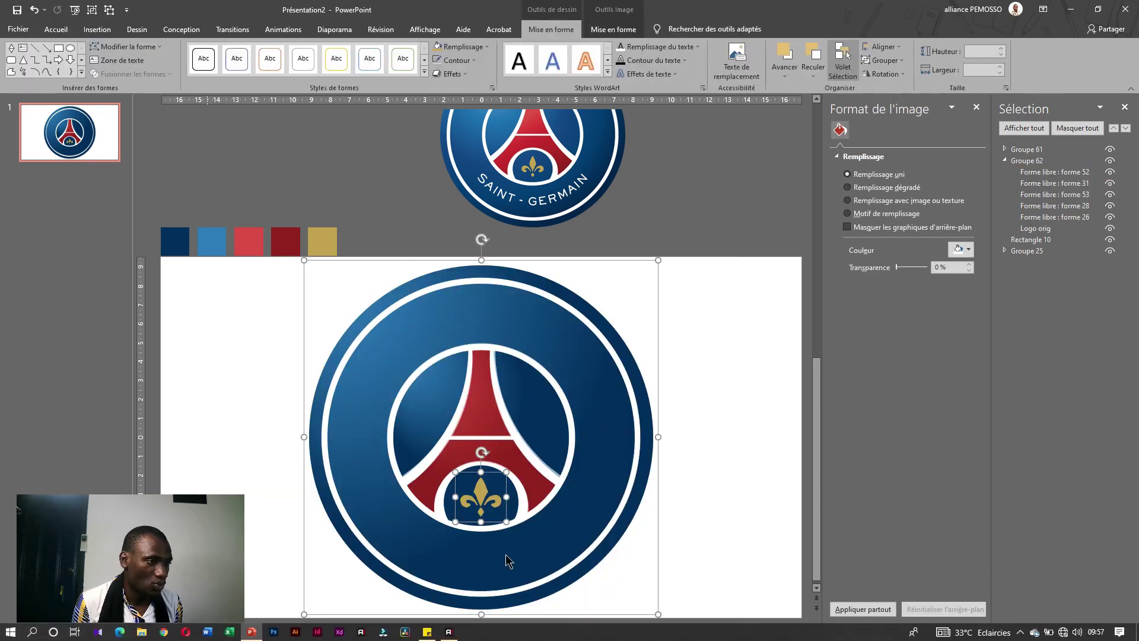
click(1055, 174)
click(887, 60)
click(892, 75)
scroll(623, 336, down, 1)
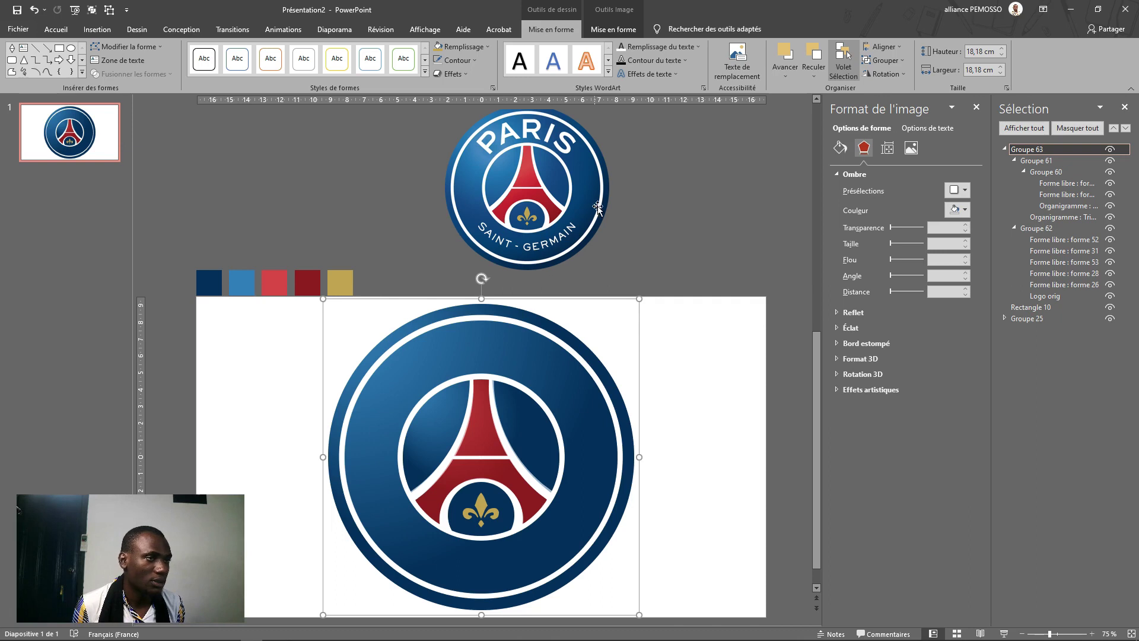
- Add a text box reading PARIS on the slide, beside the badge's left edge
click(122, 60)
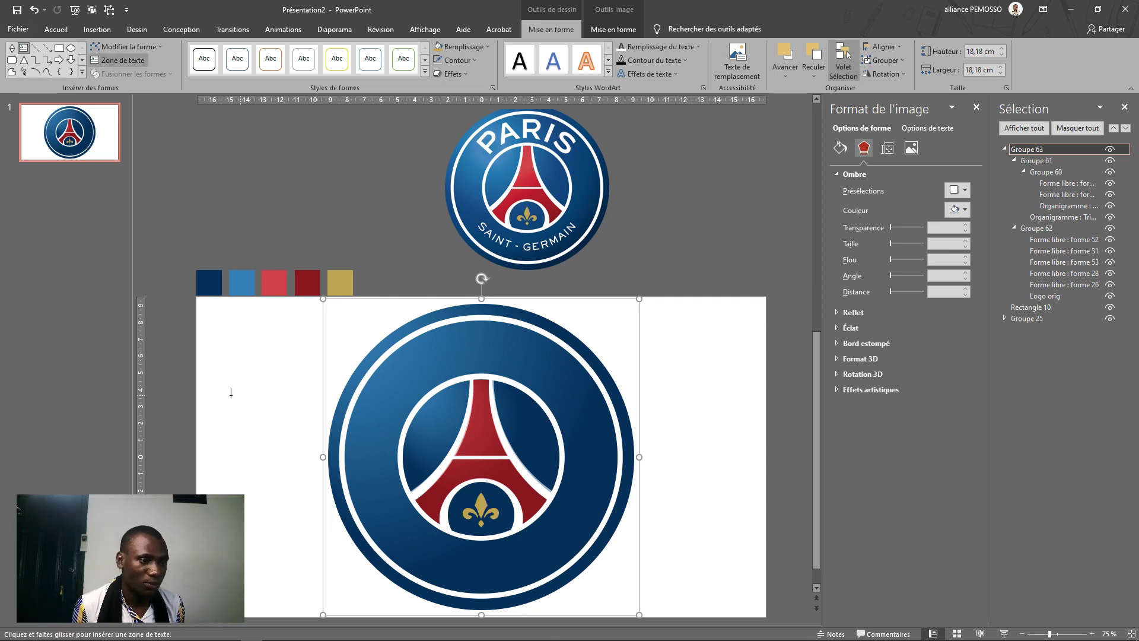
drag(202, 376, 365, 468)
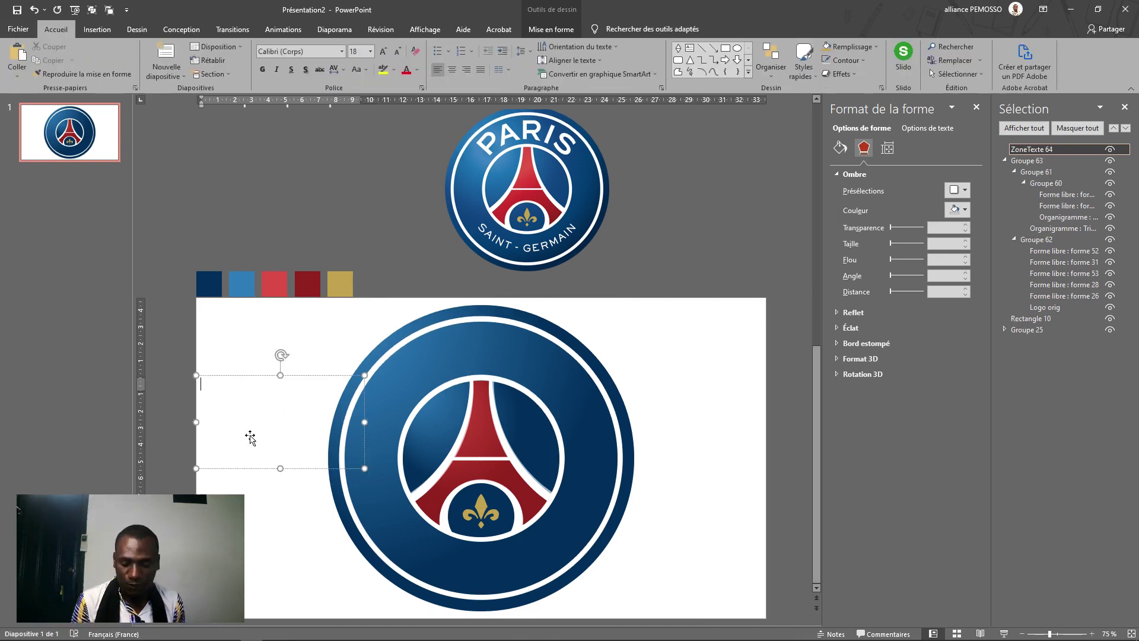
text(PARIS)
- Set the PARIS text to Montserrat at size 60 and move its box slightly up and to the left
key(ctrl+a)
click(297, 51)
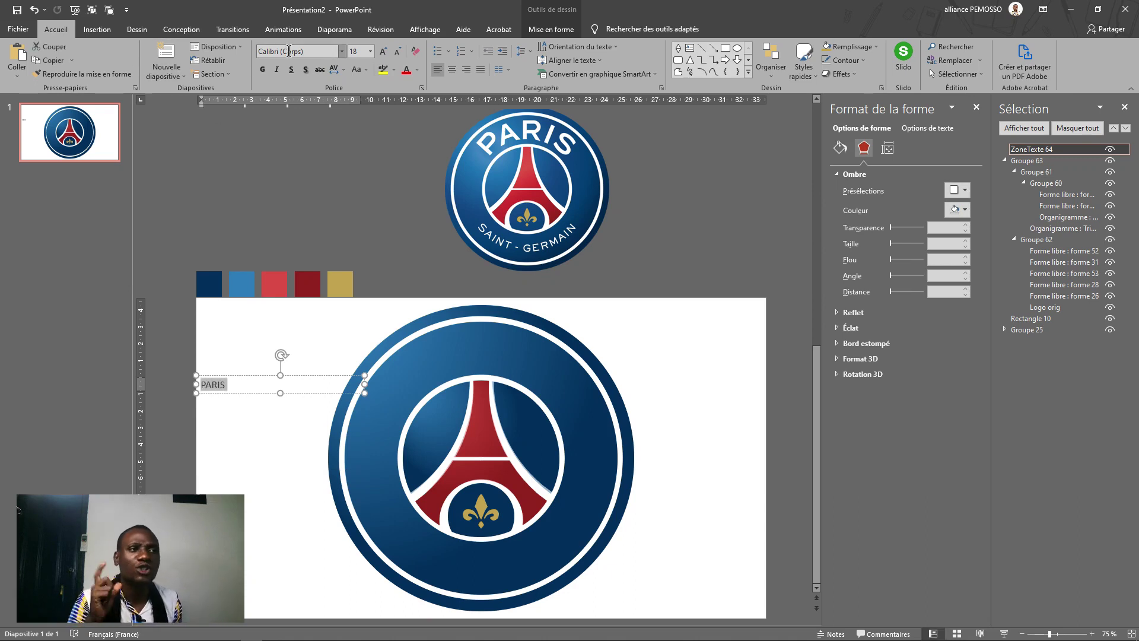
text(Montserrat)
key(Return)
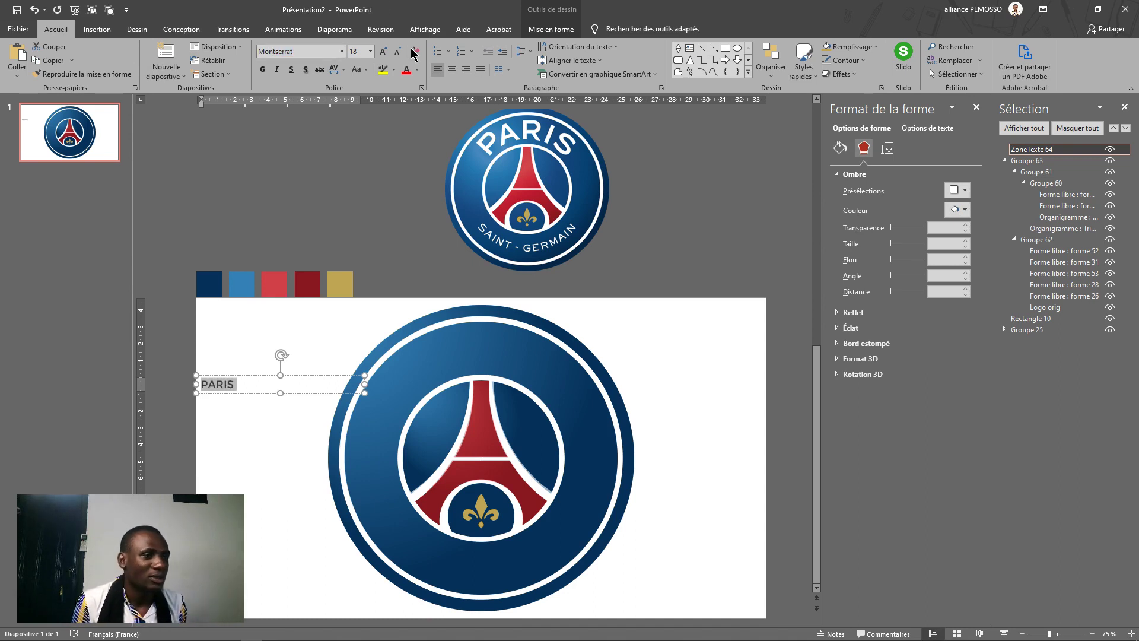
click(384, 52)
click(383, 51)
click(384, 52)
click(383, 51)
click(383, 52)
click(384, 52)
click(383, 52)
click(384, 51)
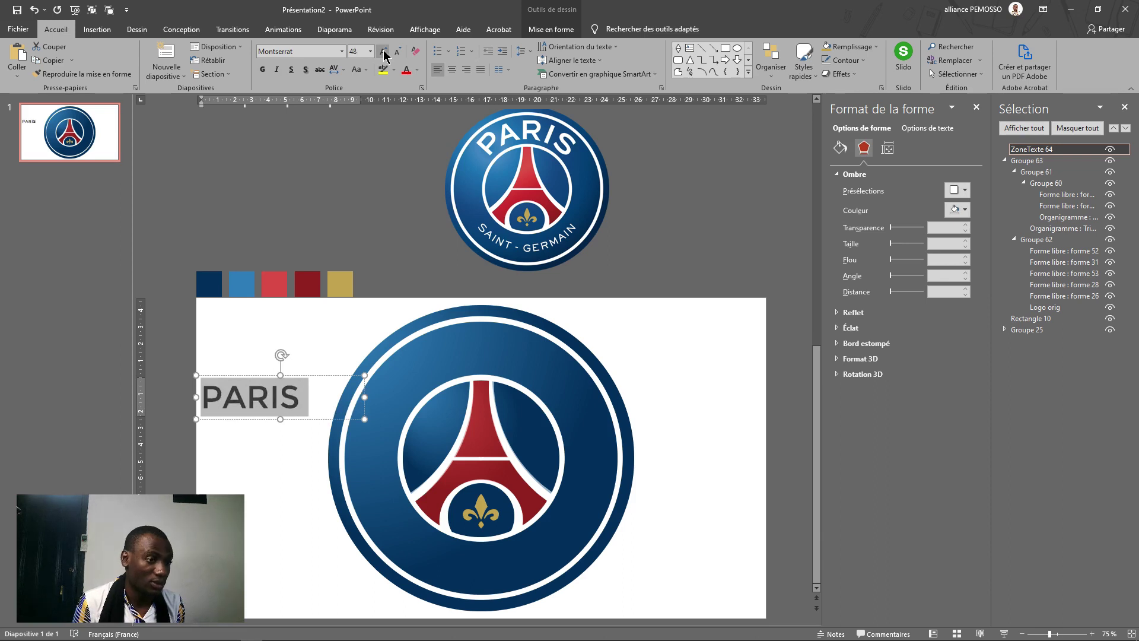
click(384, 51)
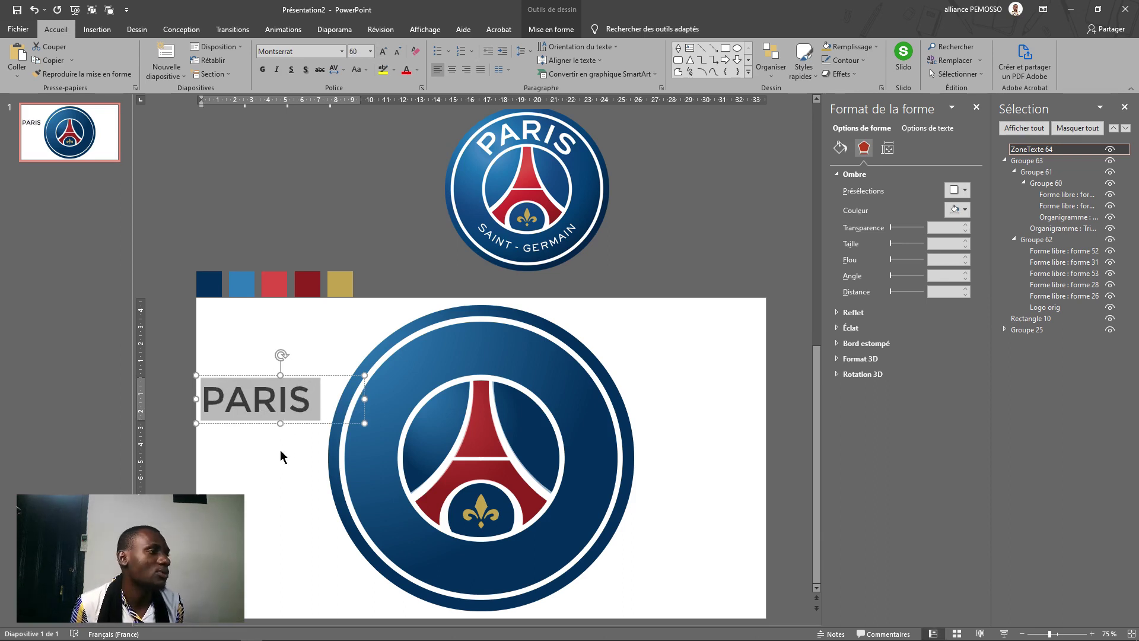
click(298, 386)
drag(300, 375, 283, 335)
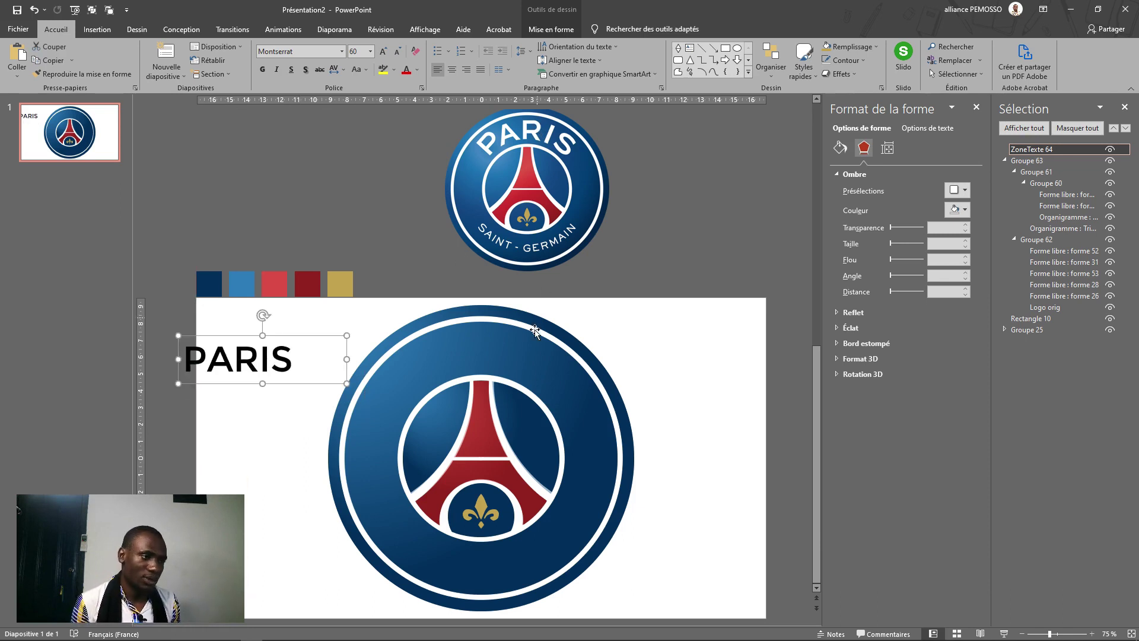
- Check the height of the blue disc inside the badge's white ring
click(525, 350)
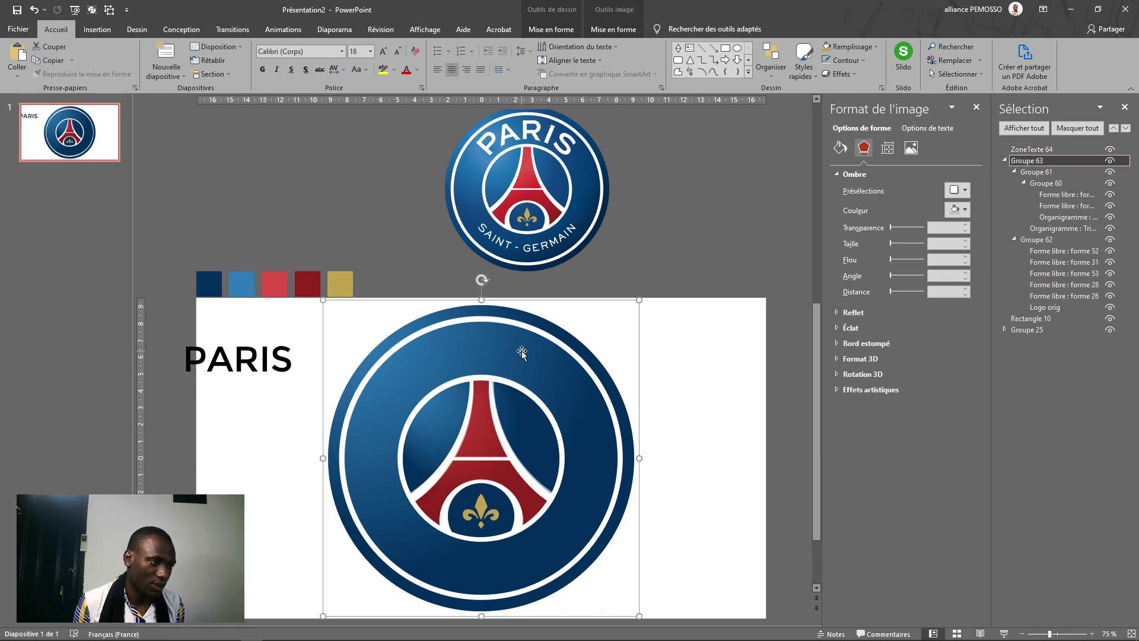
click(523, 349)
double_click(568, 348)
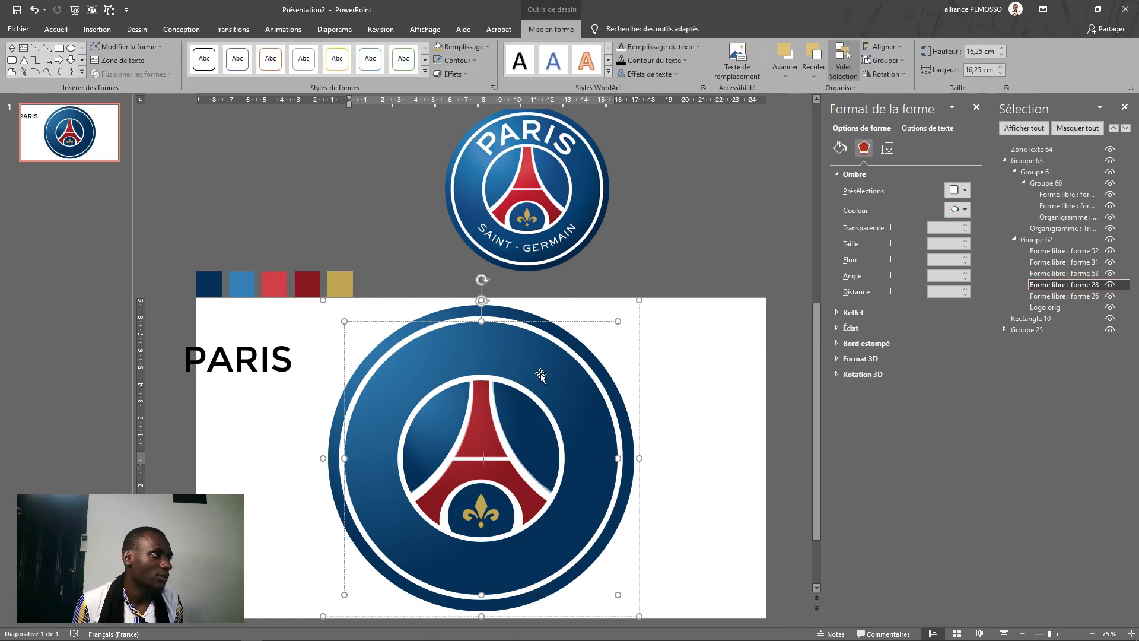
click(992, 54)
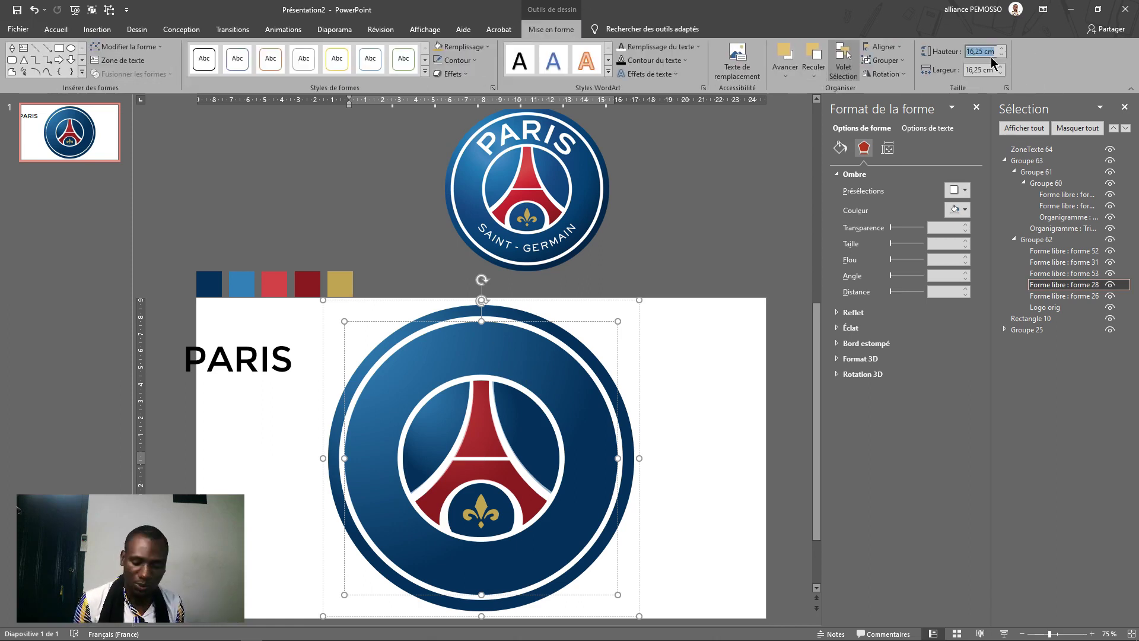
click(267, 475)
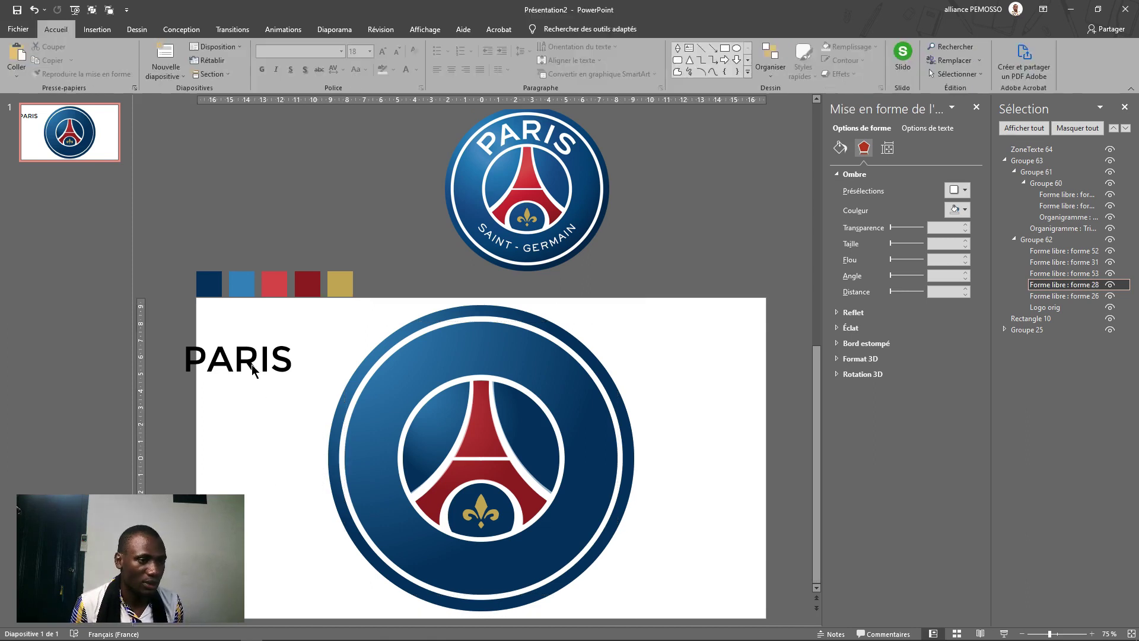
- Apply the arch follow-path text transformation to the PARIS text box
click(289, 337)
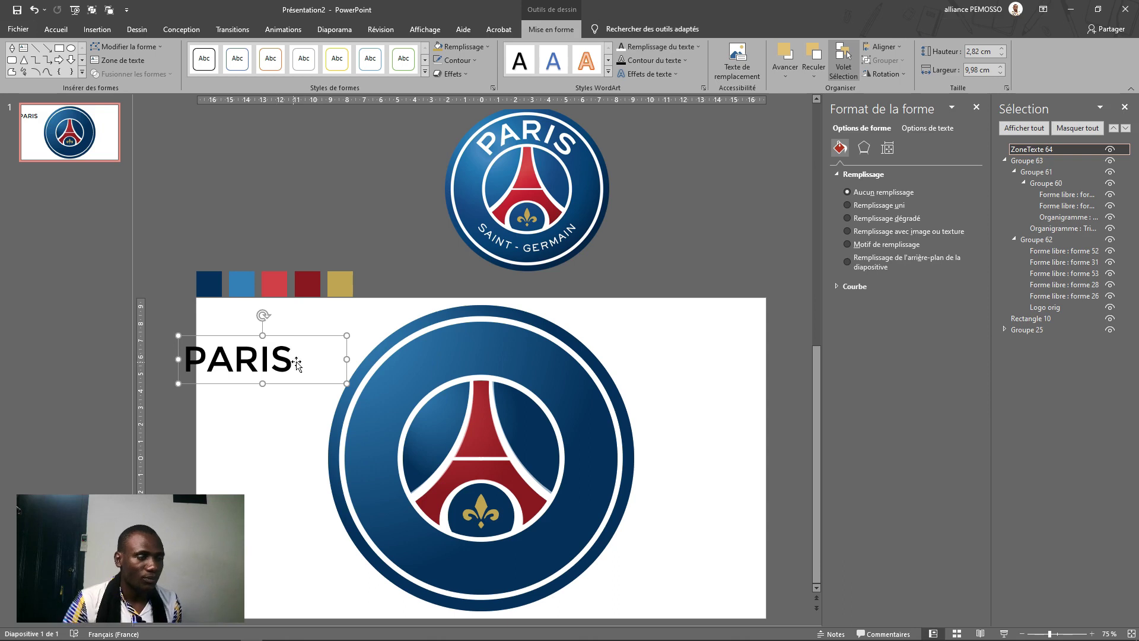
click(650, 73)
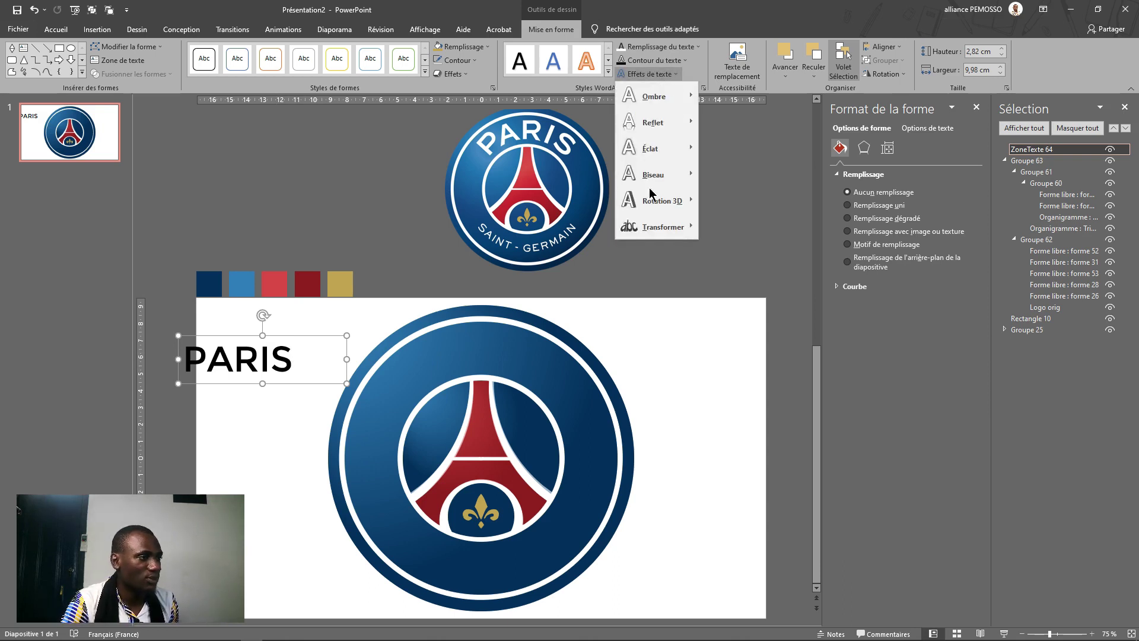
mouse_move(674, 217)
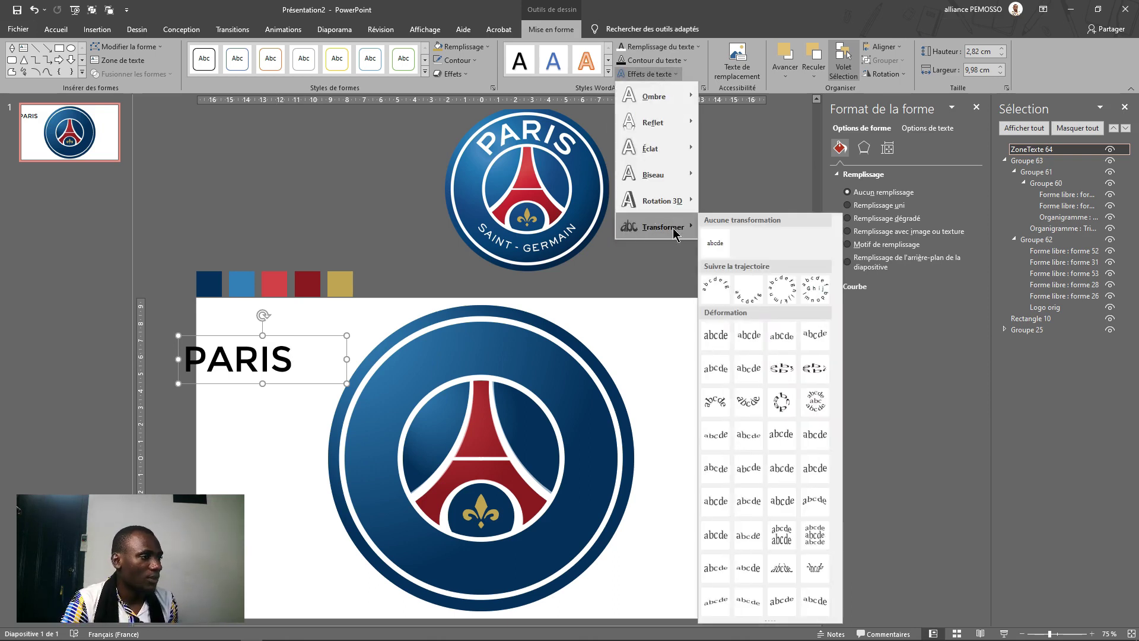
click(716, 289)
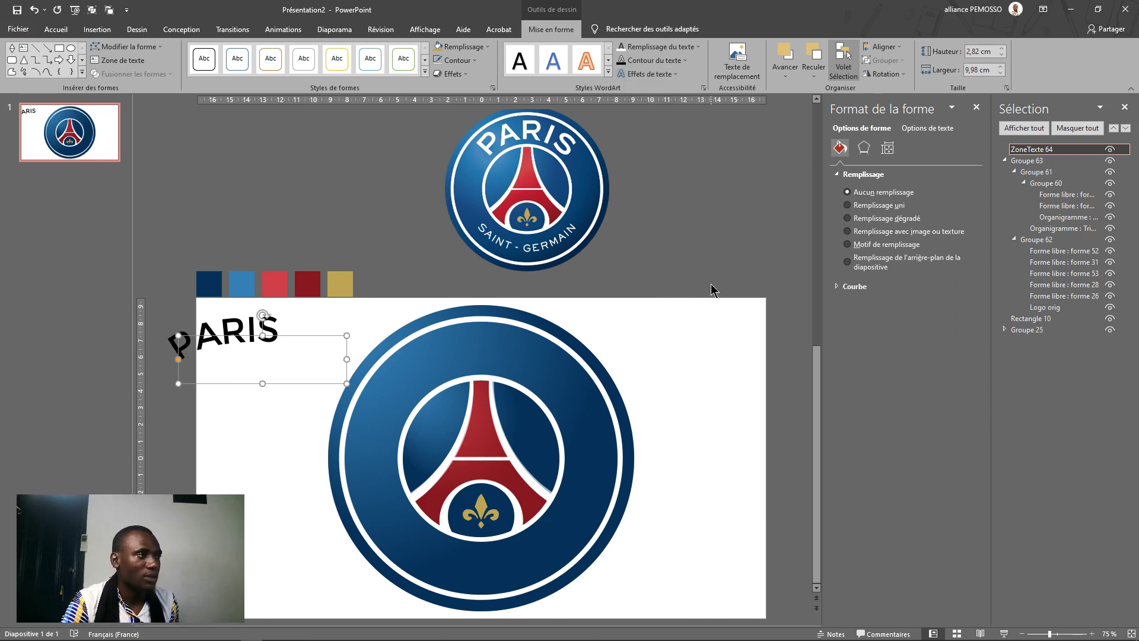
- Set the PARIS text box's height and width to 16,25 cm each
click(991, 51)
text(16,25)
key(Return)
click(982, 71)
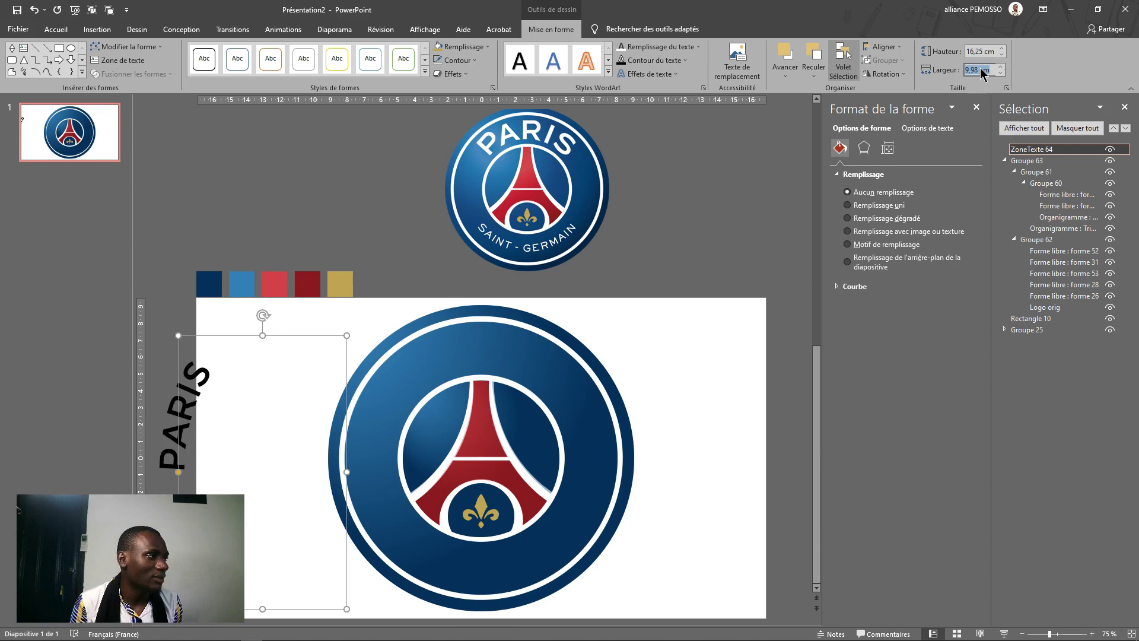
text(16,25)
key(Return)
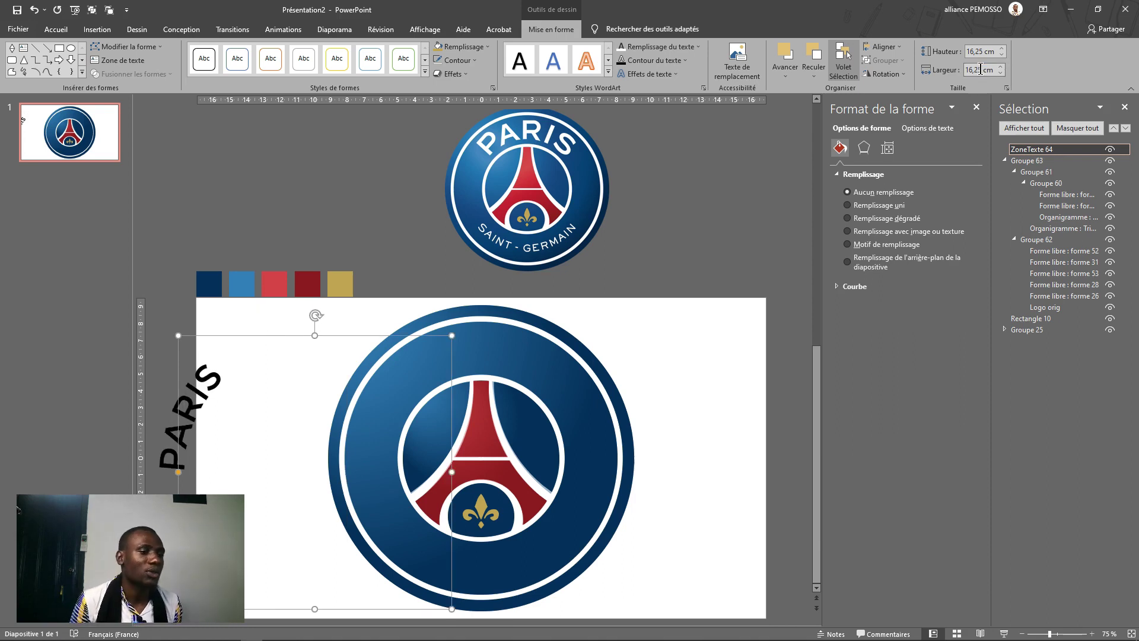
- Move the PARIS text box over the badge and center it on the slide horizontally and vertically
drag(348, 336, 530, 334)
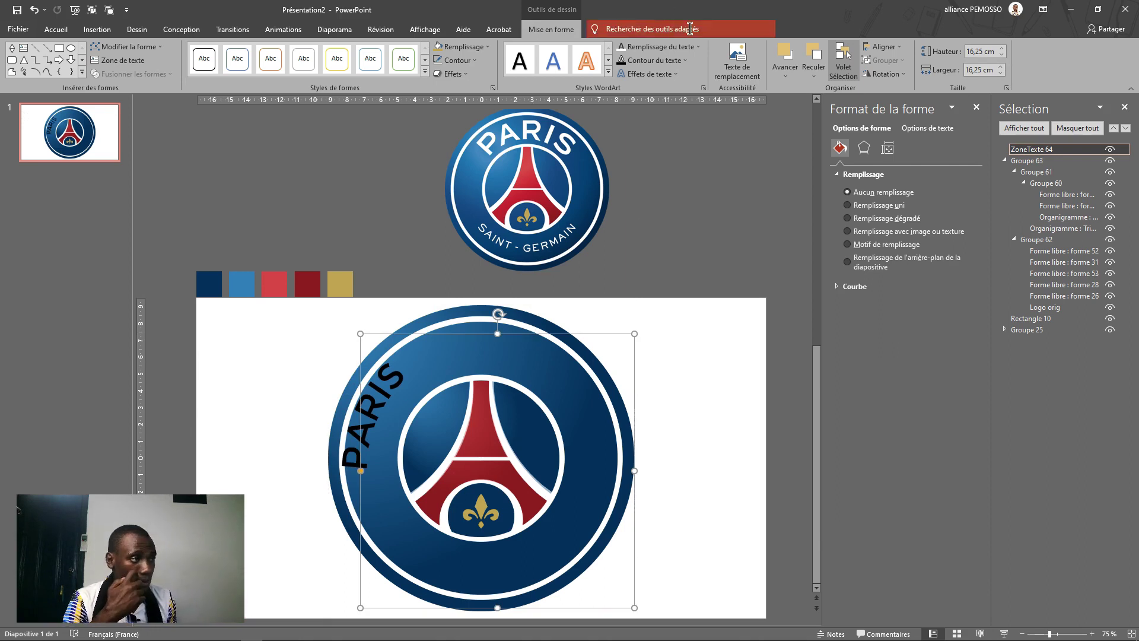
click(884, 47)
click(899, 88)
click(893, 48)
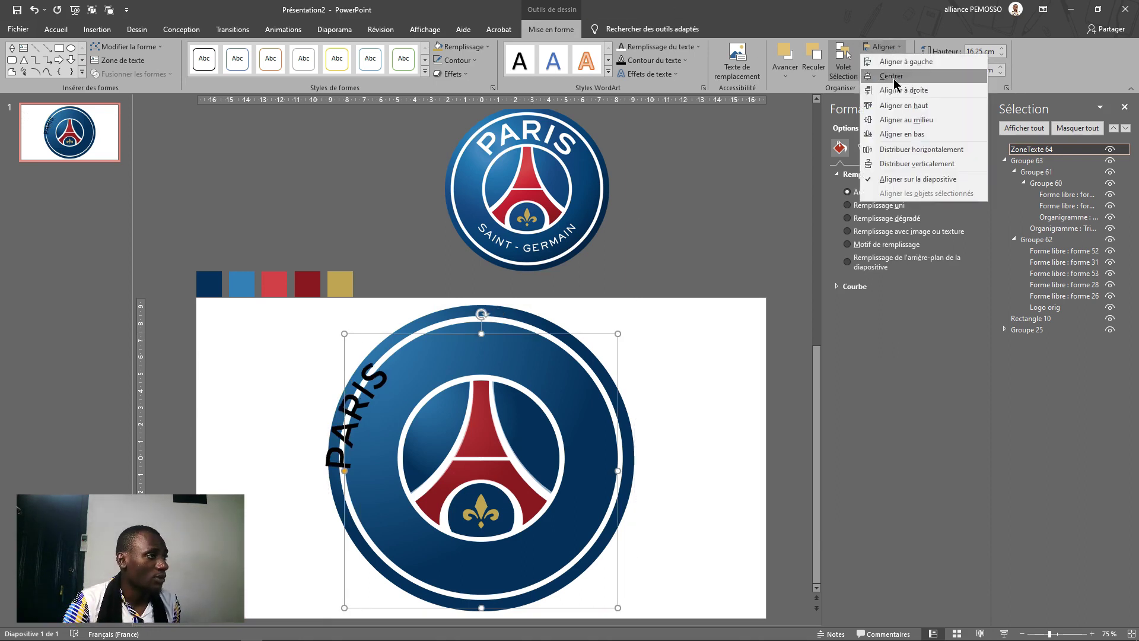
click(896, 118)
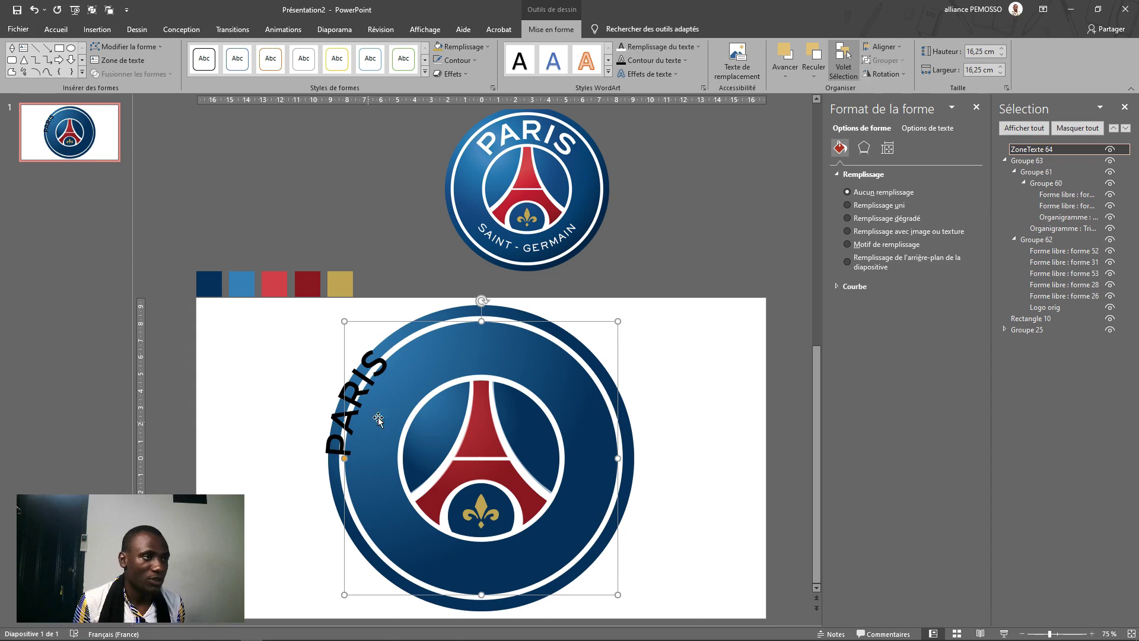
- Center the PARIS text within its box and expand its character spacing by 10 pt
click(56, 29)
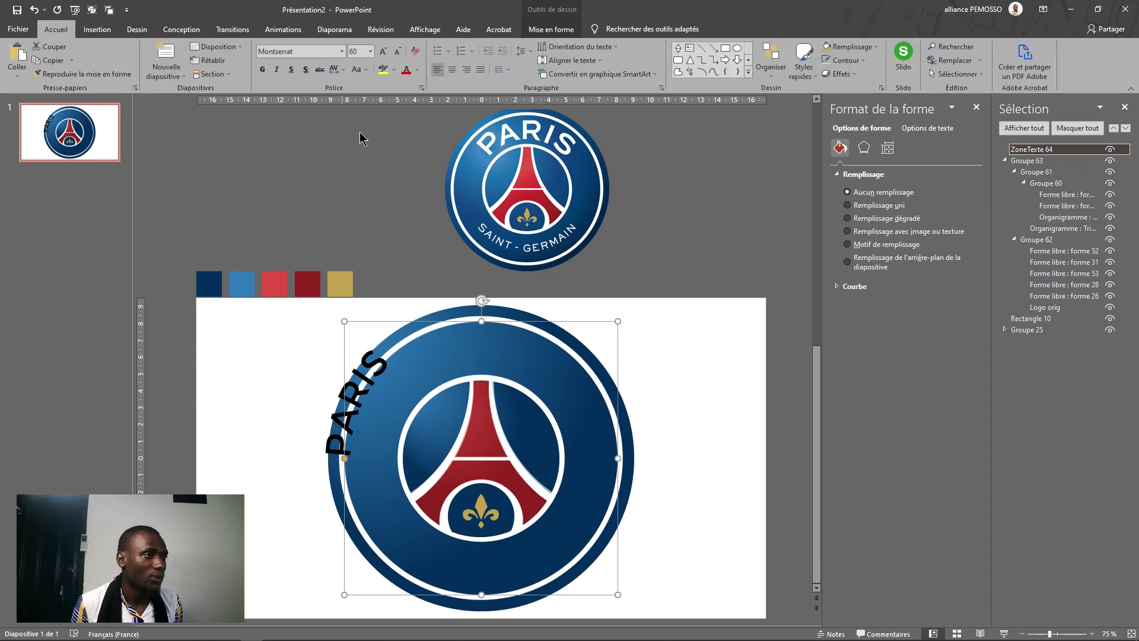
click(450, 70)
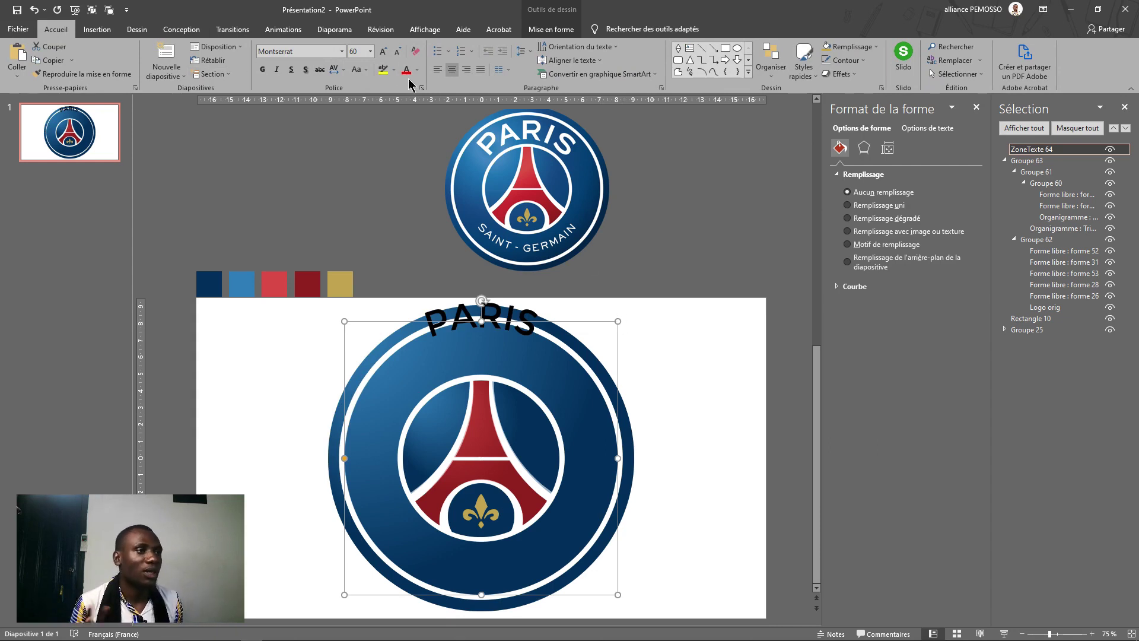
click(422, 87)
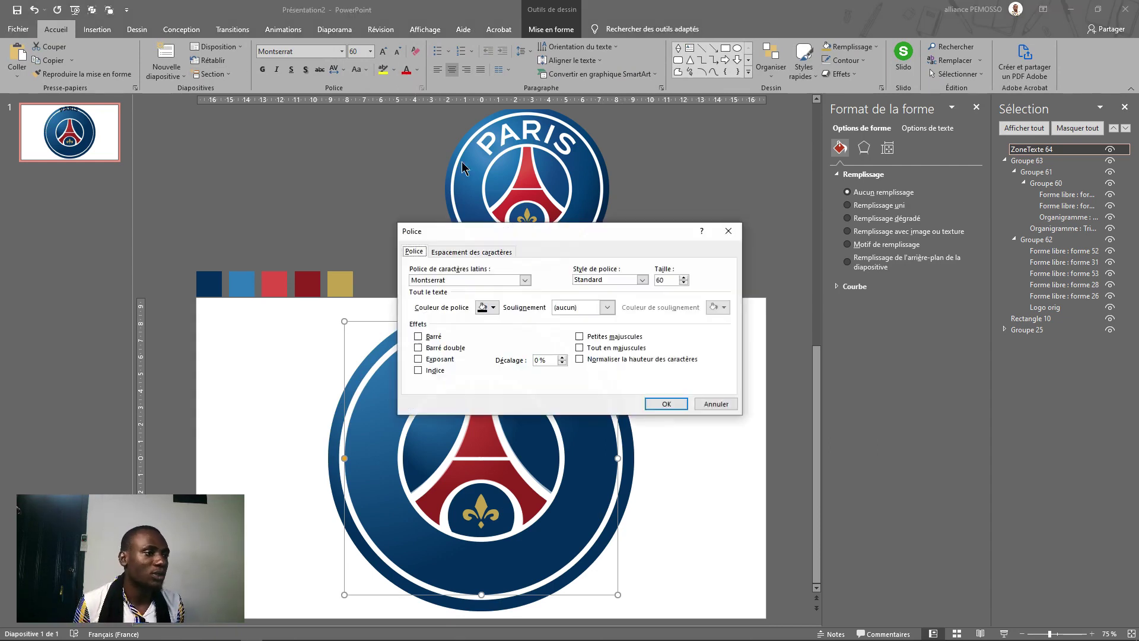
click(457, 251)
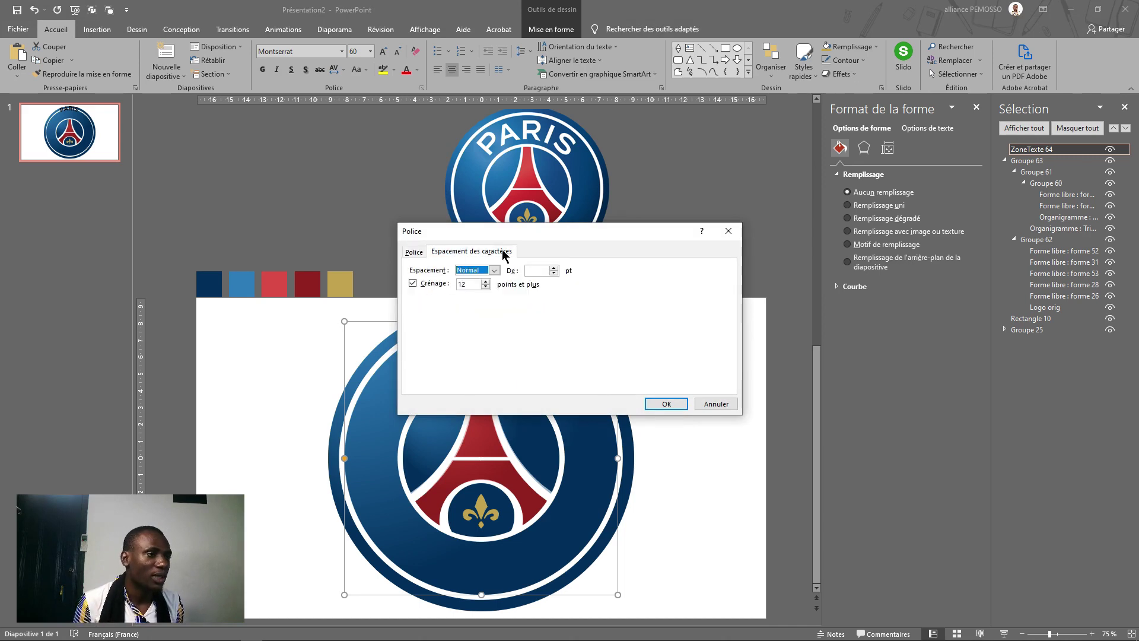
click(553, 268)
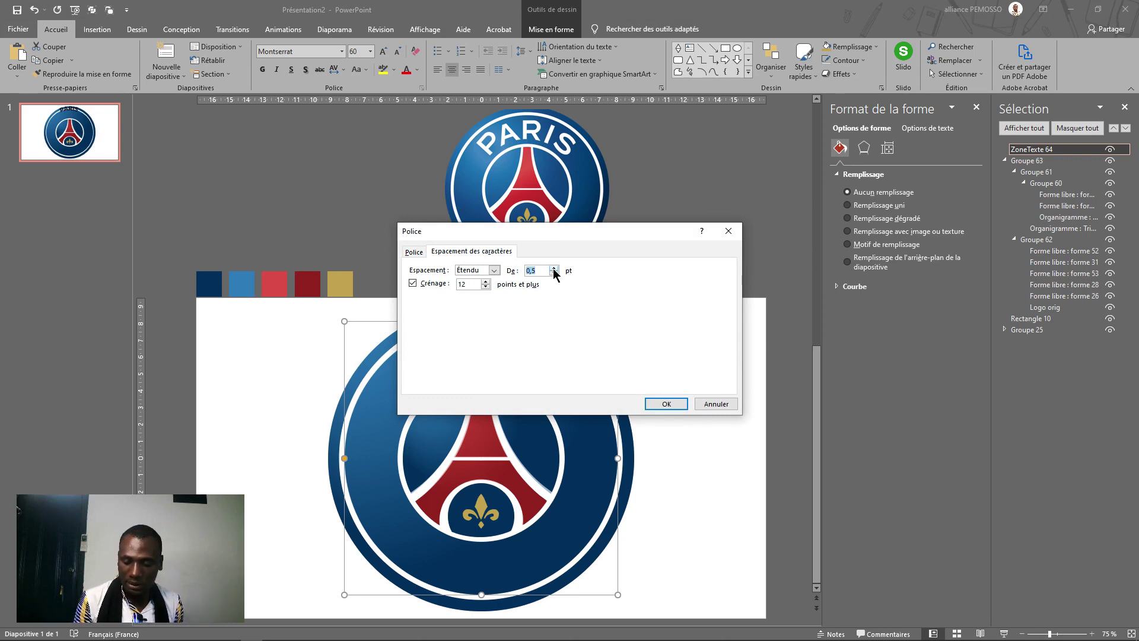
key(Return)
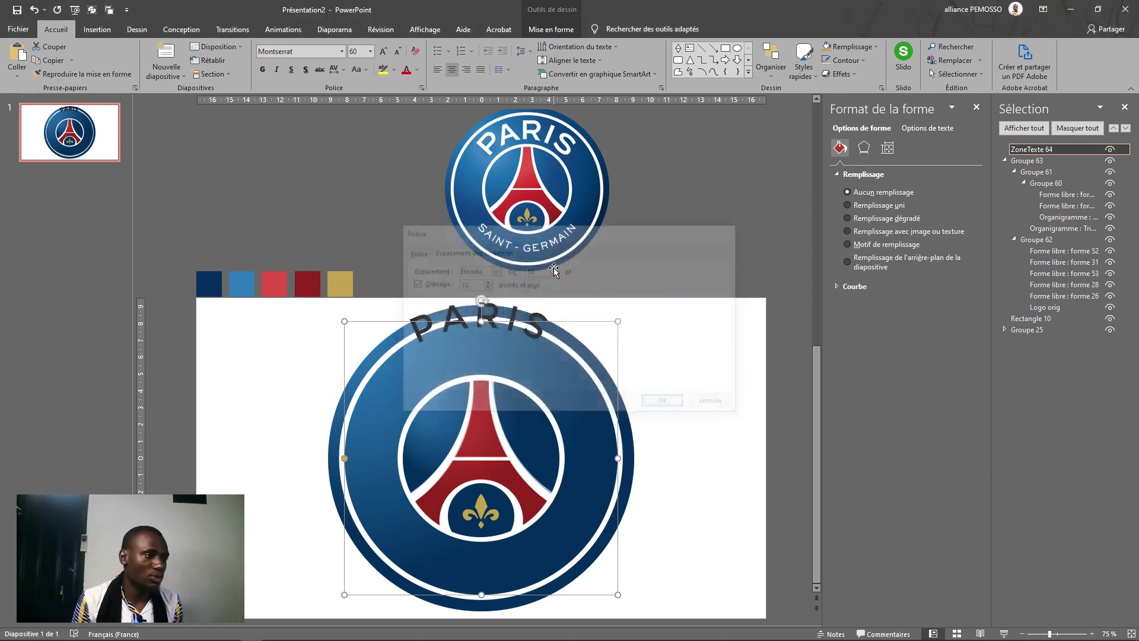
- Shrink the PARIS text box about its centre to about 12,07 cm square and center it horizontally on the slide
drag(617, 322, 584, 356)
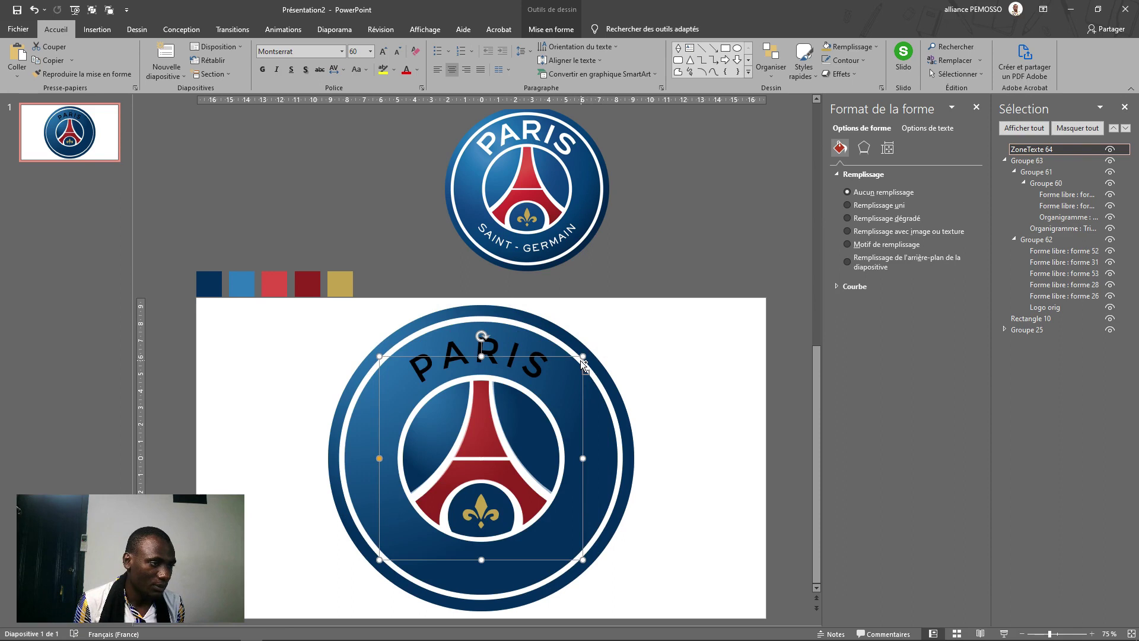
click(569, 30)
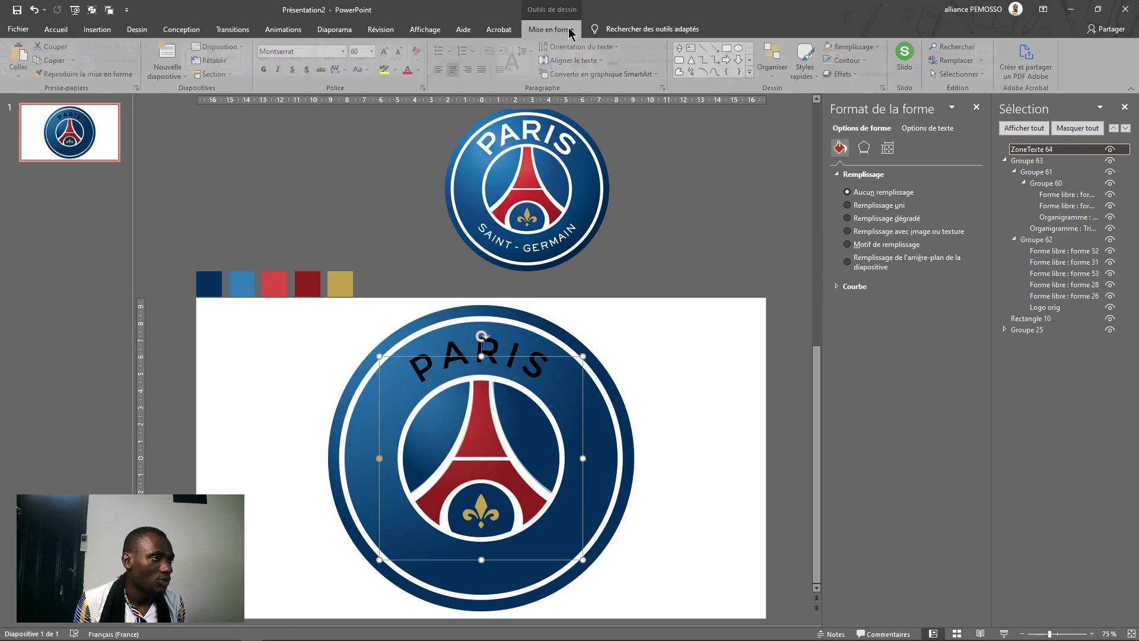
click(883, 47)
click(890, 81)
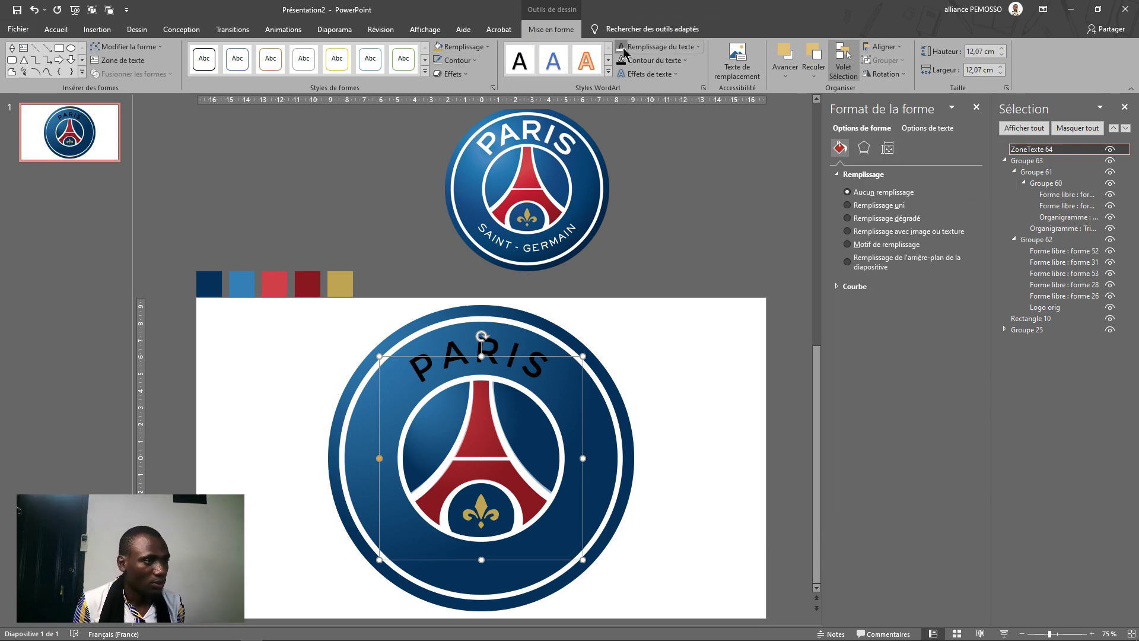
- Make the PARIS lettering white and set its font size to 72
click(702, 456)
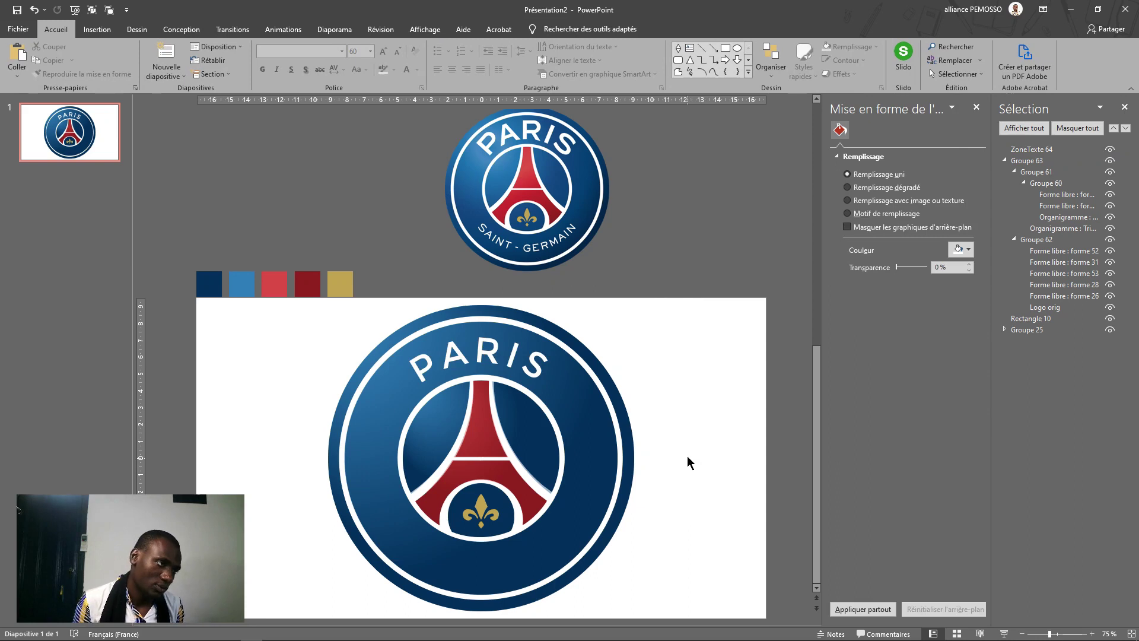
click(518, 368)
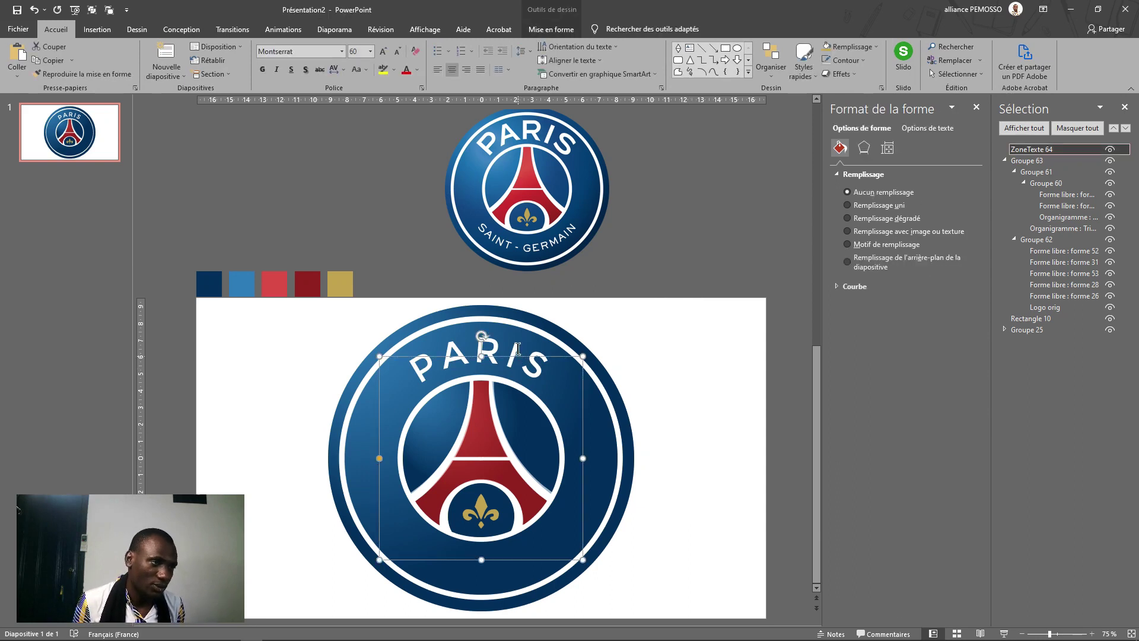
click(382, 51)
click(382, 52)
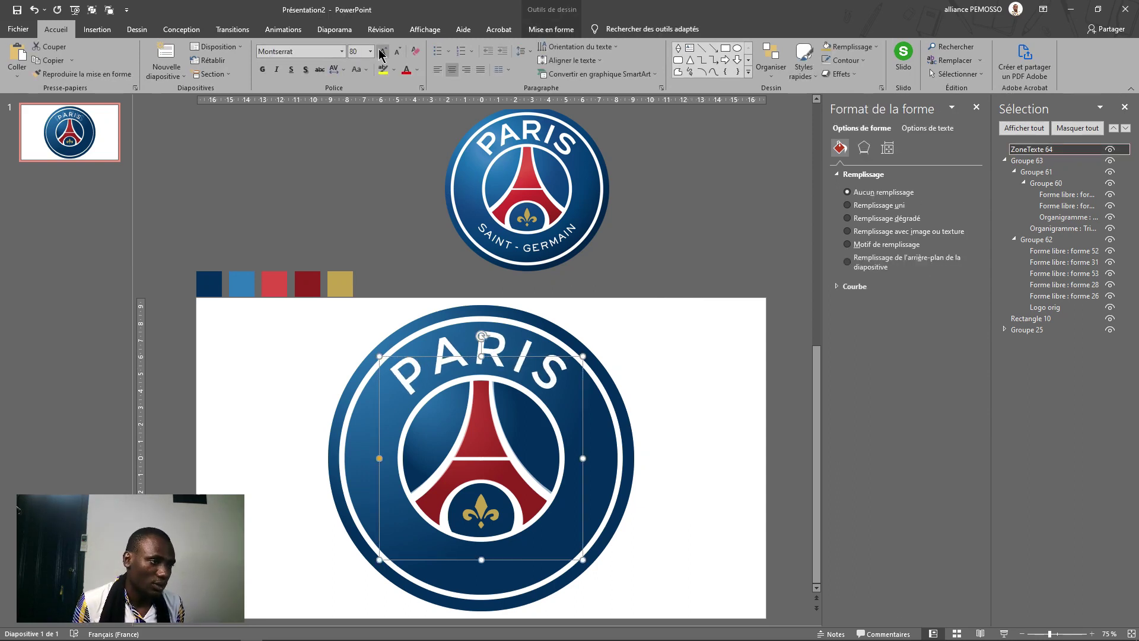
click(681, 455)
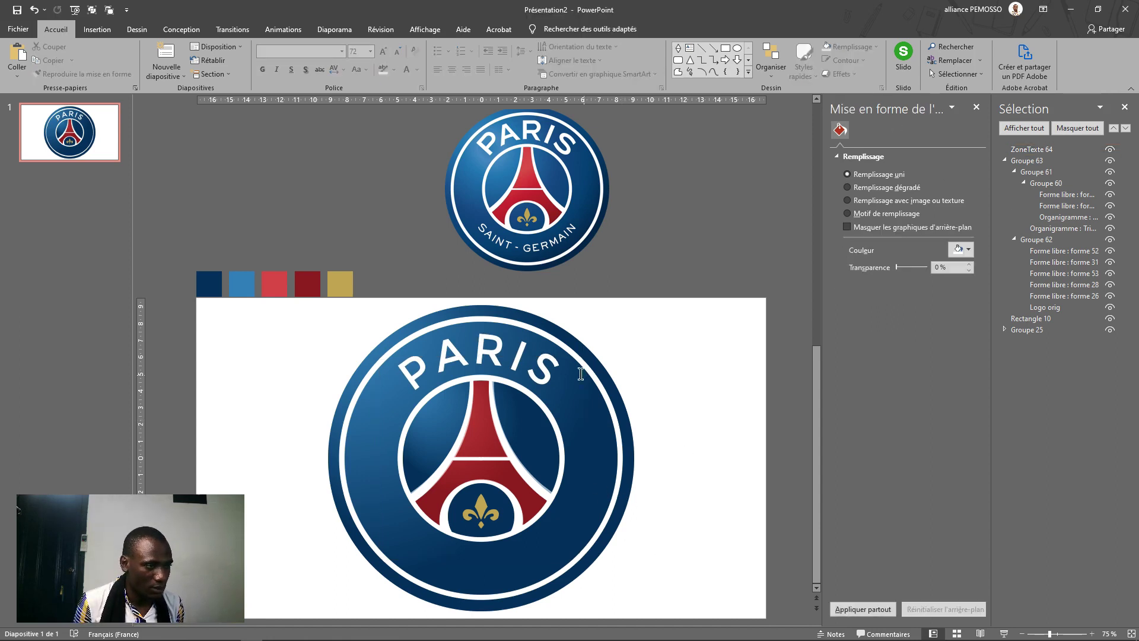
- Duplicate the PARIS text box beside the badge and replace the copy's text with "Saint - Germain"
click(549, 368)
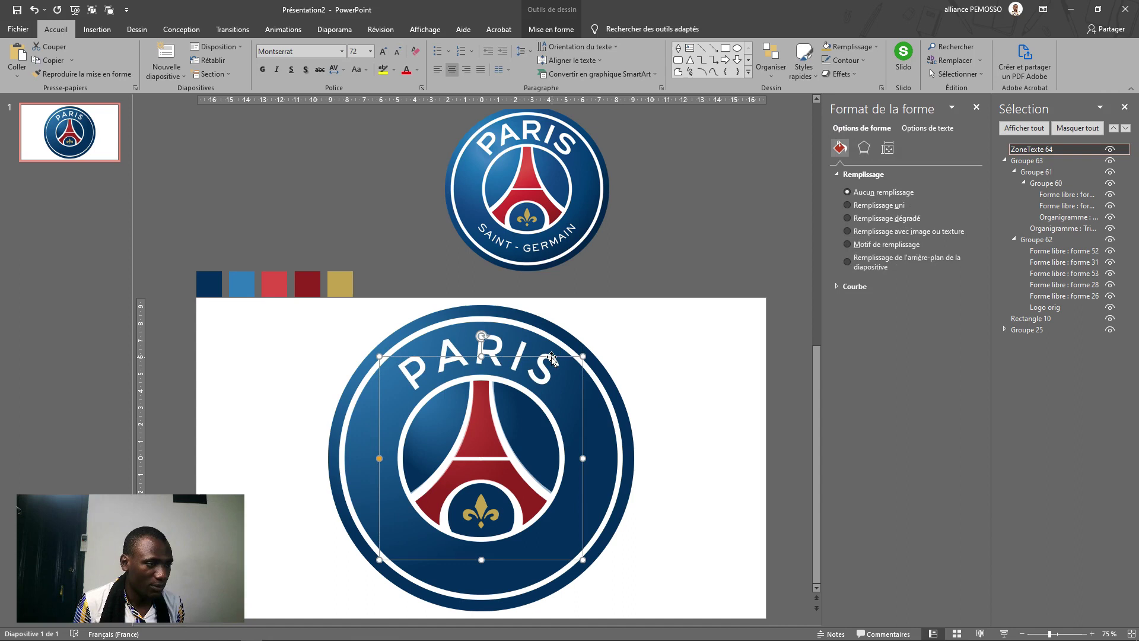
drag(552, 356, 312, 356)
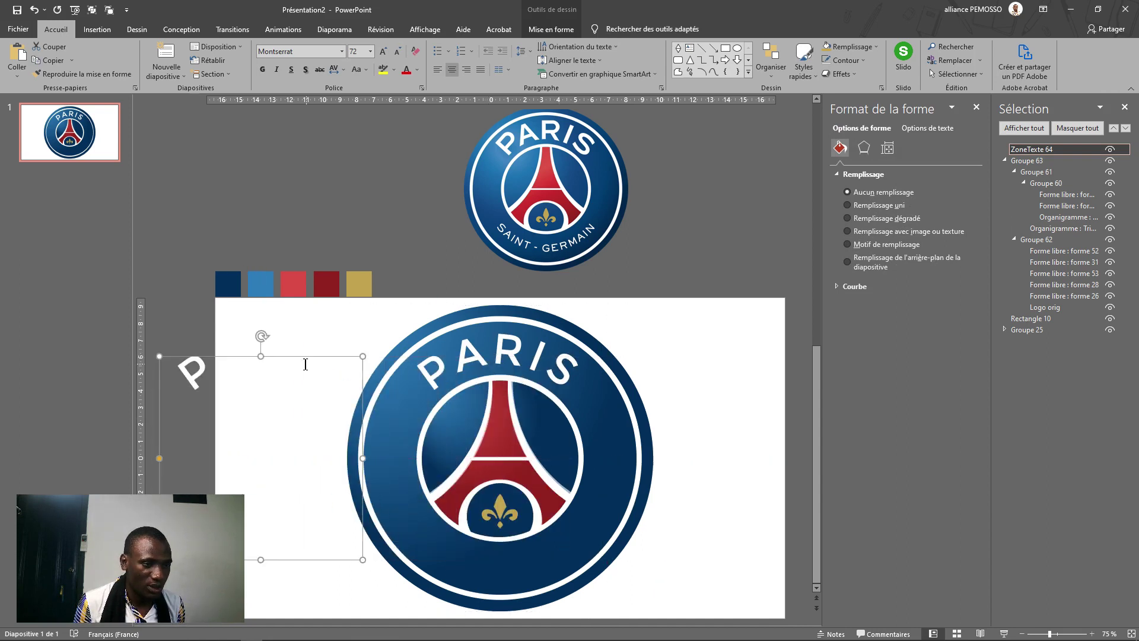
key(ctrl+a)
click(262, 392)
drag(193, 389, 195, 391)
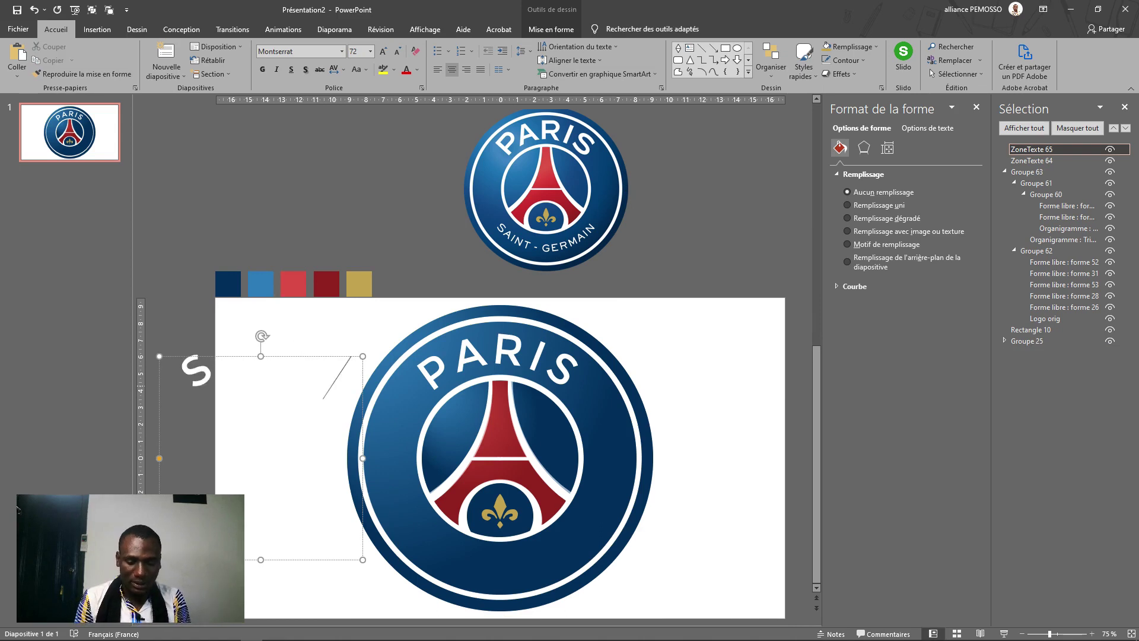
text(aint)
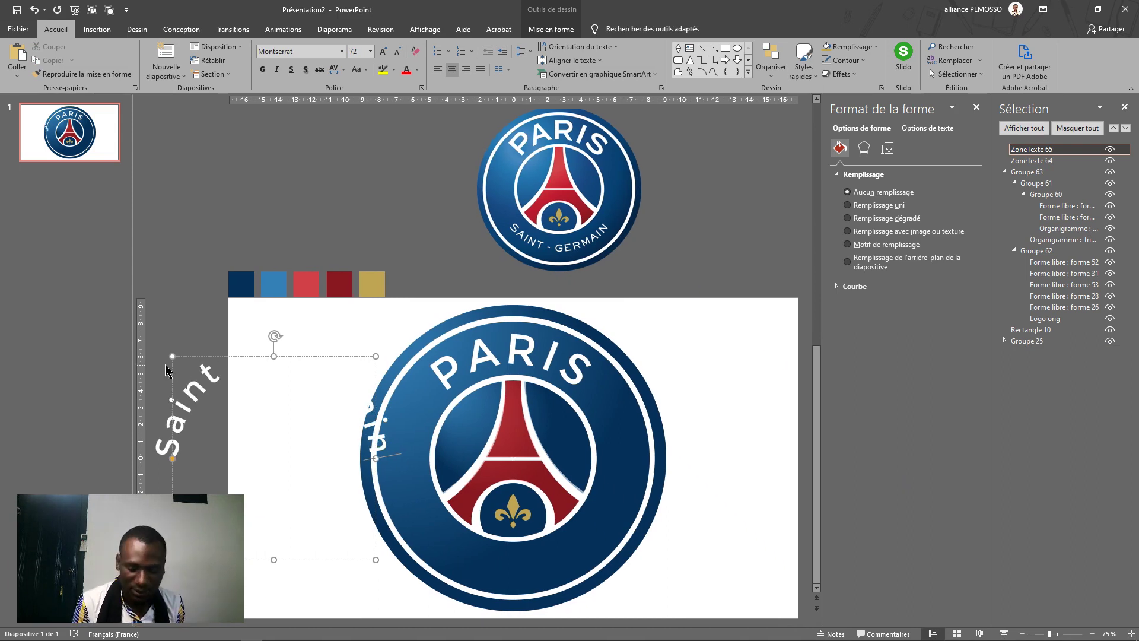
- Move the Saint - Germain text box up above the slide and convert its text to uppercase
drag(249, 354, 270, 156)
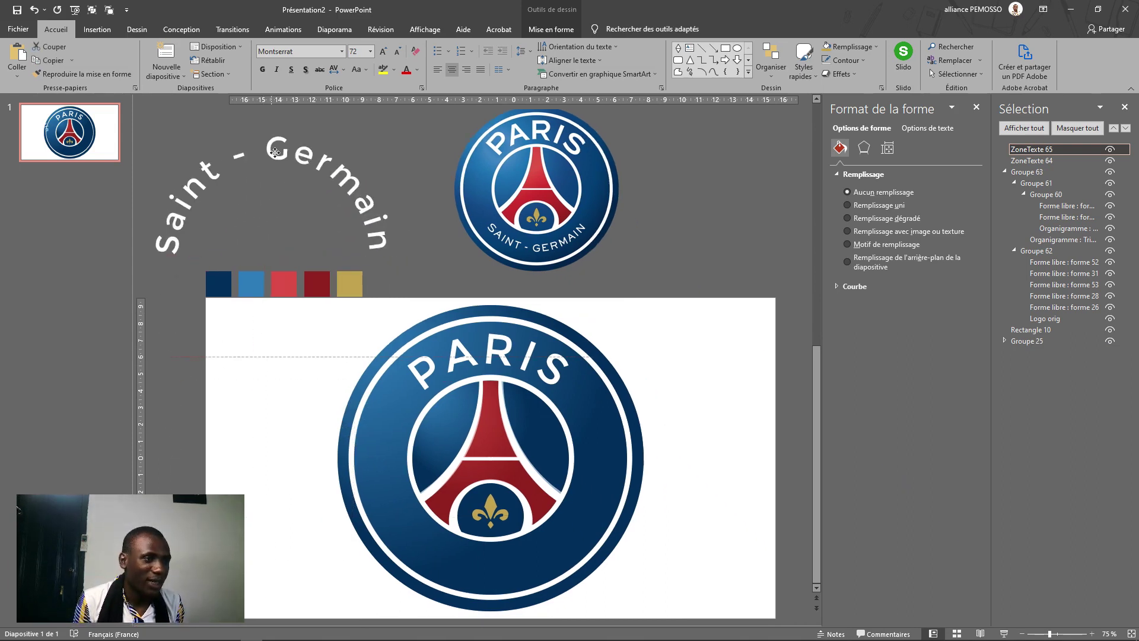
click(357, 69)
click(380, 110)
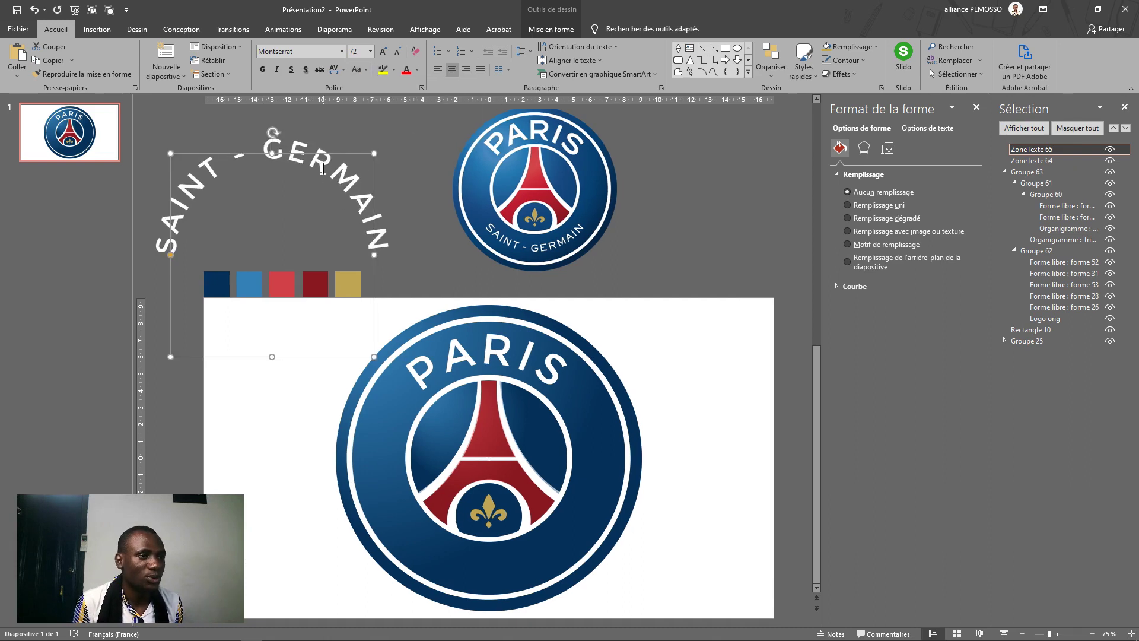
- Apply the downward arch follow-path transformation to the SAINT - GERMAIN text and move it onto the lower part of the badge
click(552, 29)
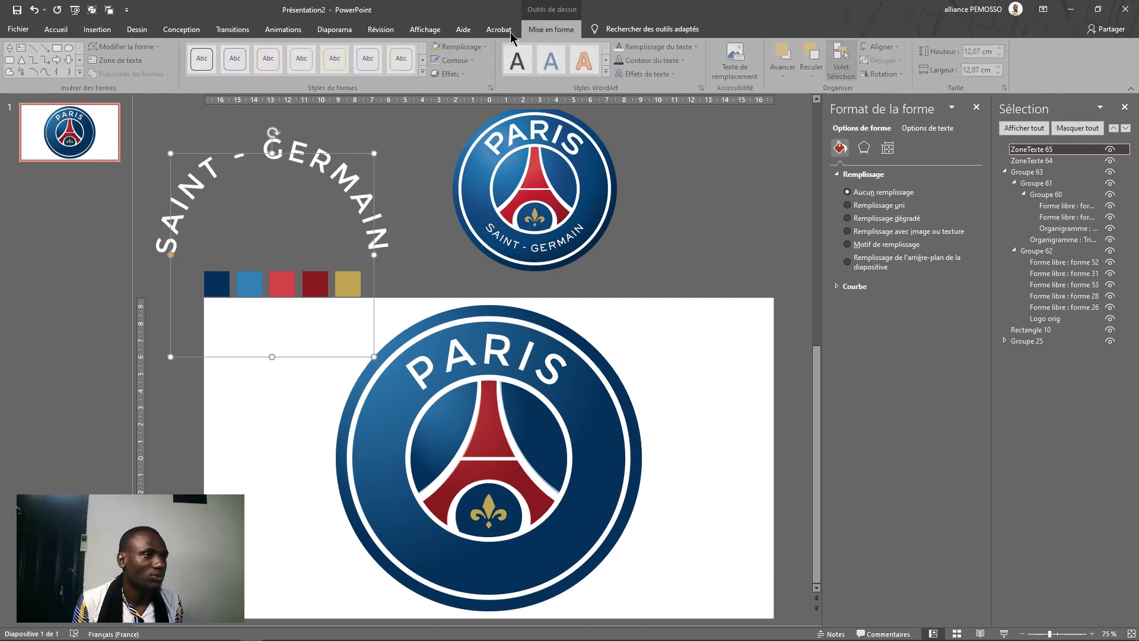
click(647, 73)
mouse_move(676, 228)
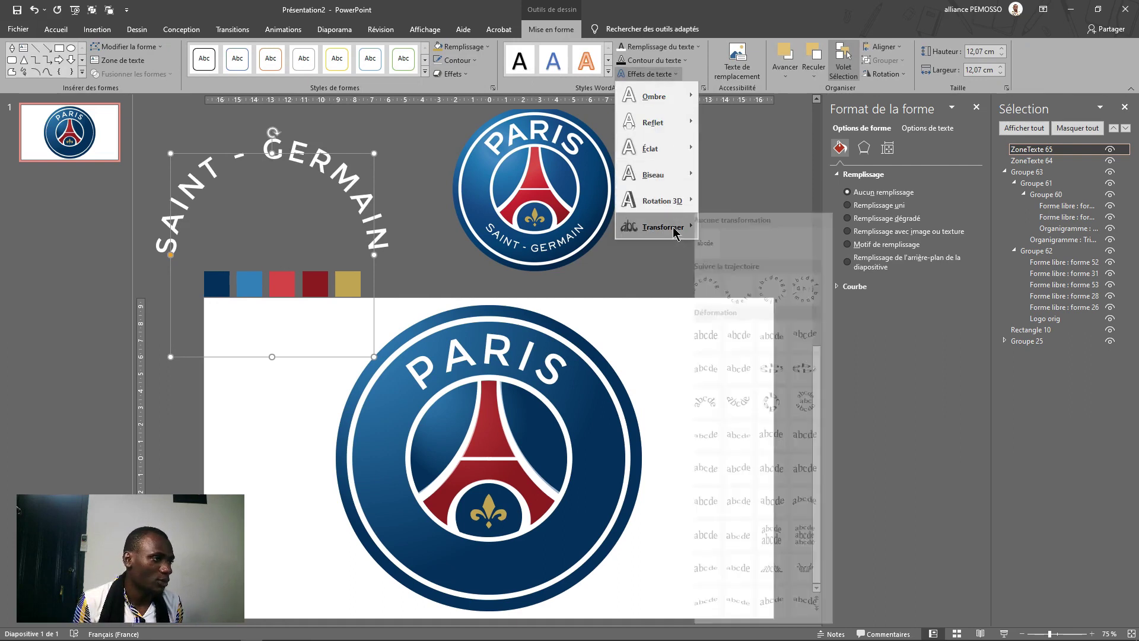
click(783, 289)
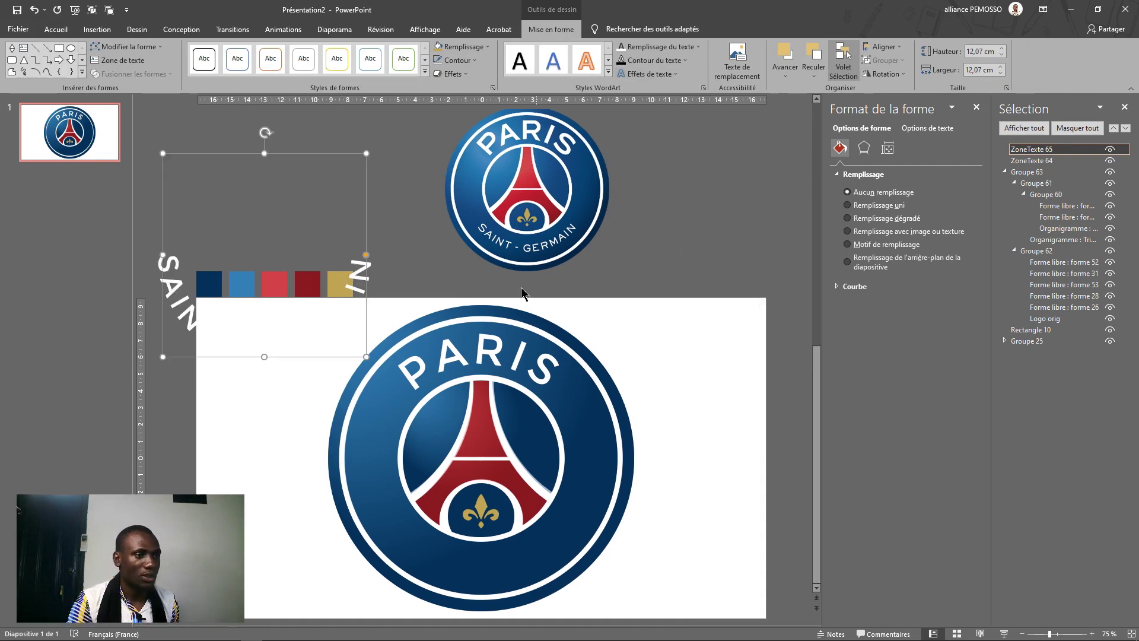
drag(369, 236, 580, 456)
drag(585, 457, 585, 457)
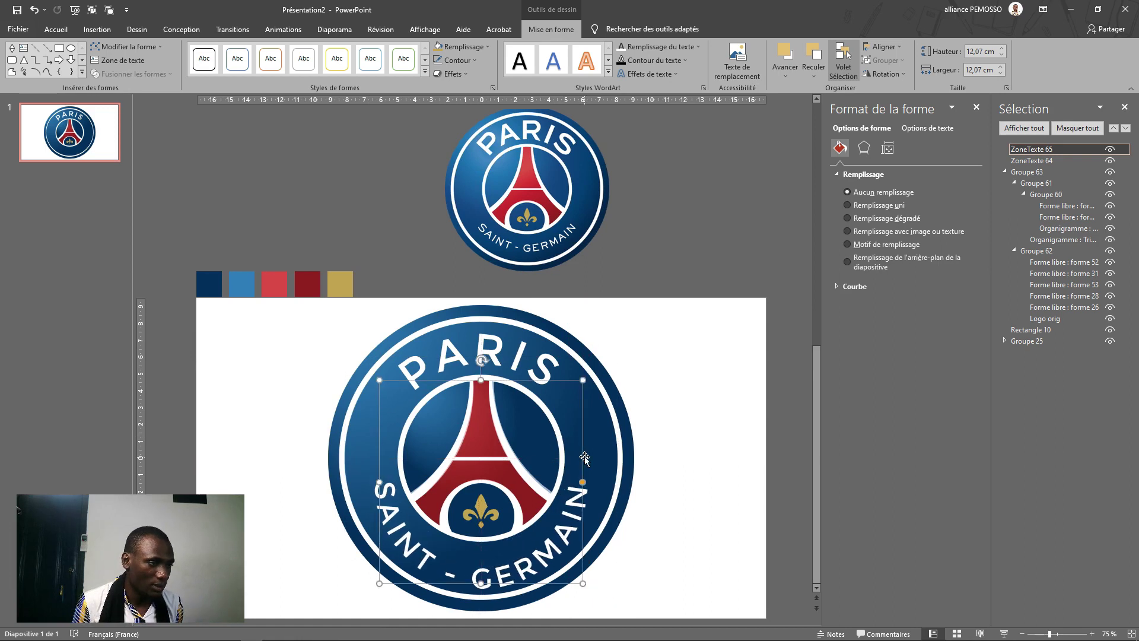
- Reduce the SAINT - GERMAIN text's font size to 24
click(50, 31)
click(393, 54)
click(393, 54)
click(393, 55)
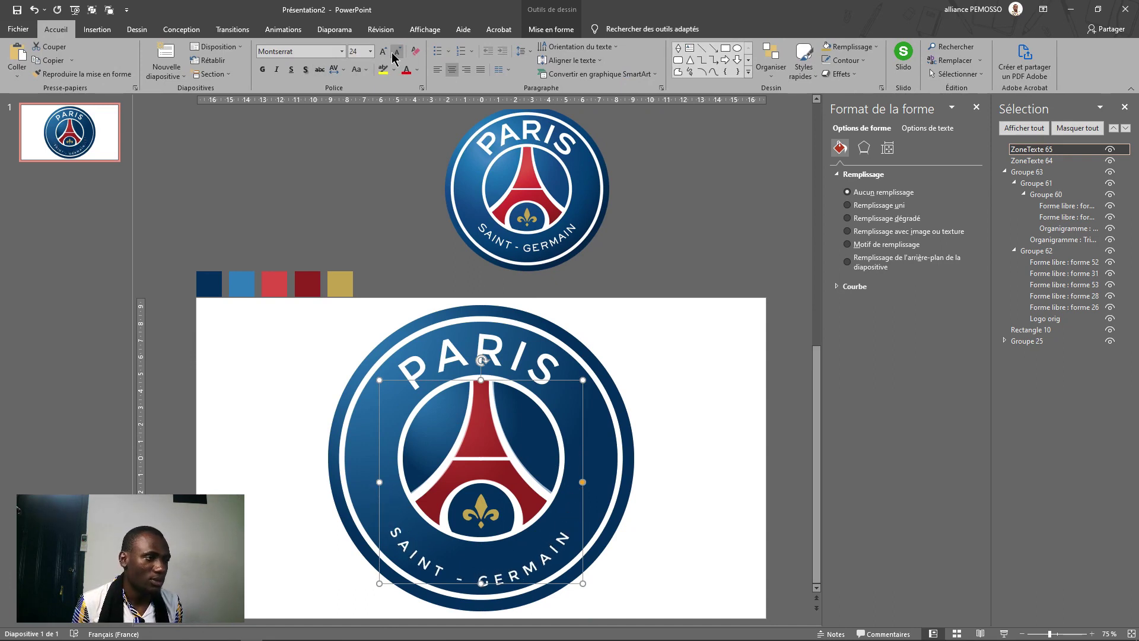
- Nudge the SAINT - GERMAIN text box slightly upward so its lettering sits midway in the badge's lower blue band
drag(504, 381, 503, 367)
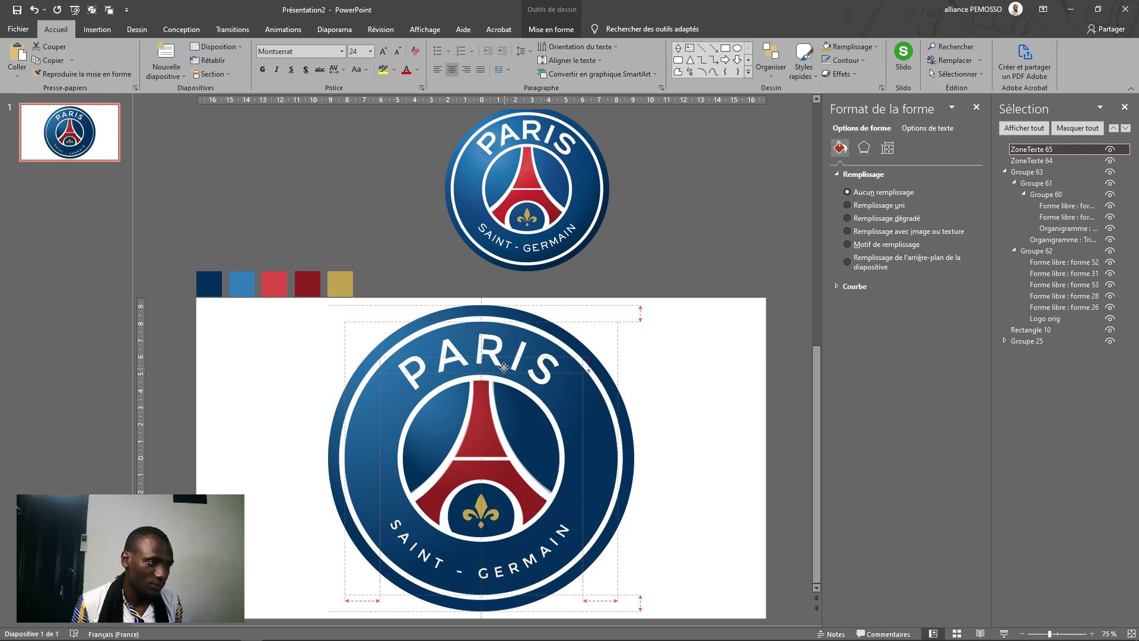
drag(504, 367, 505, 369)
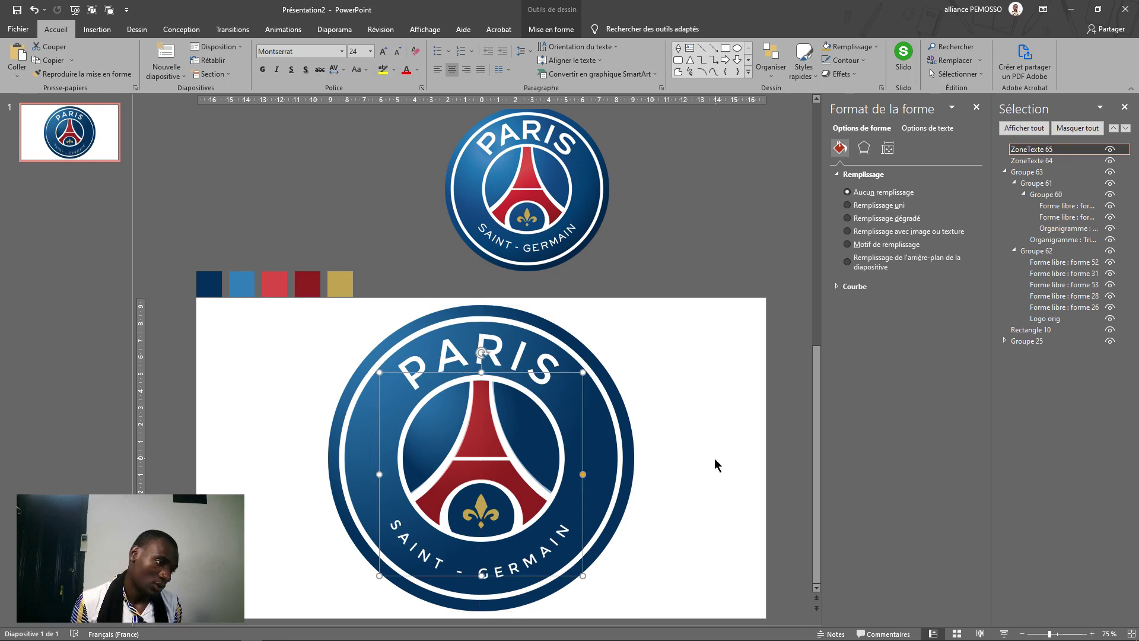
click(723, 461)
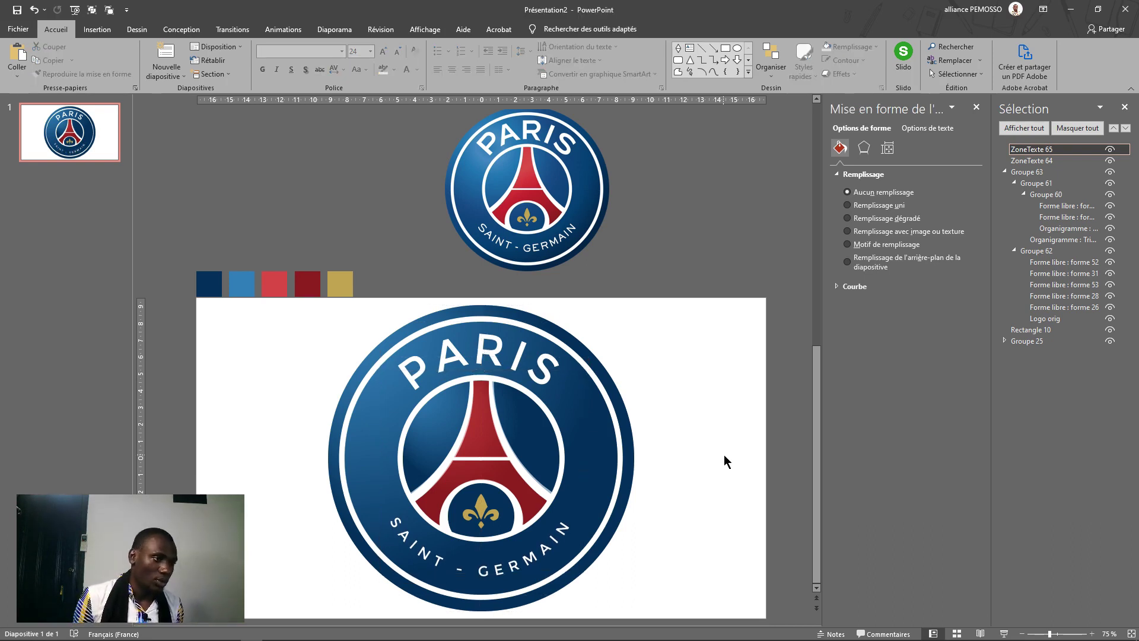
scroll(685, 424, down, 1)
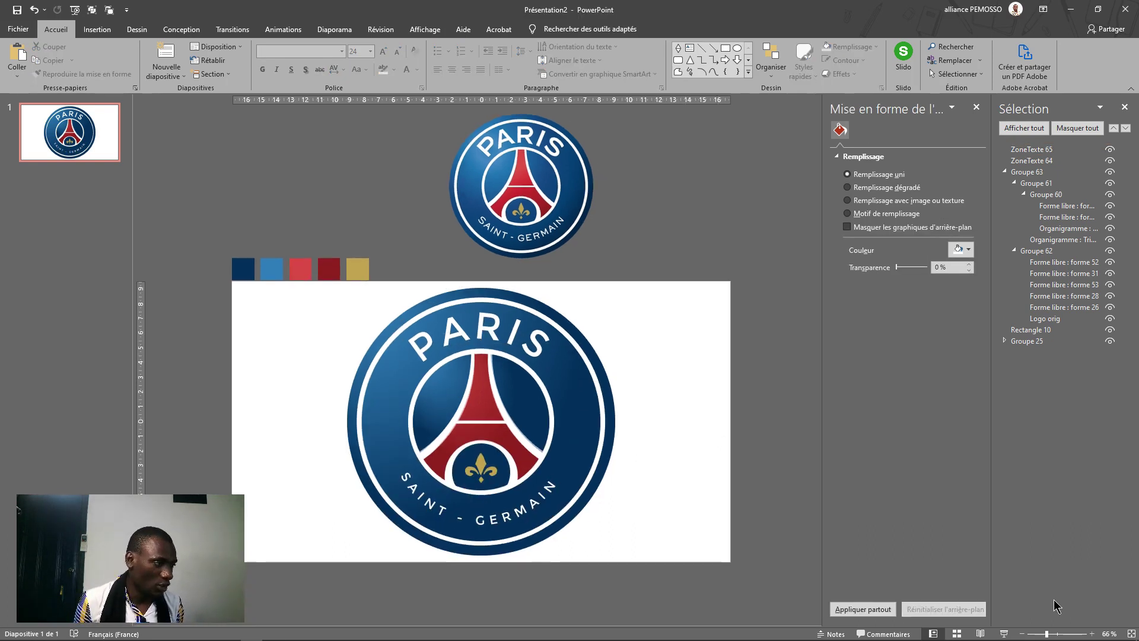